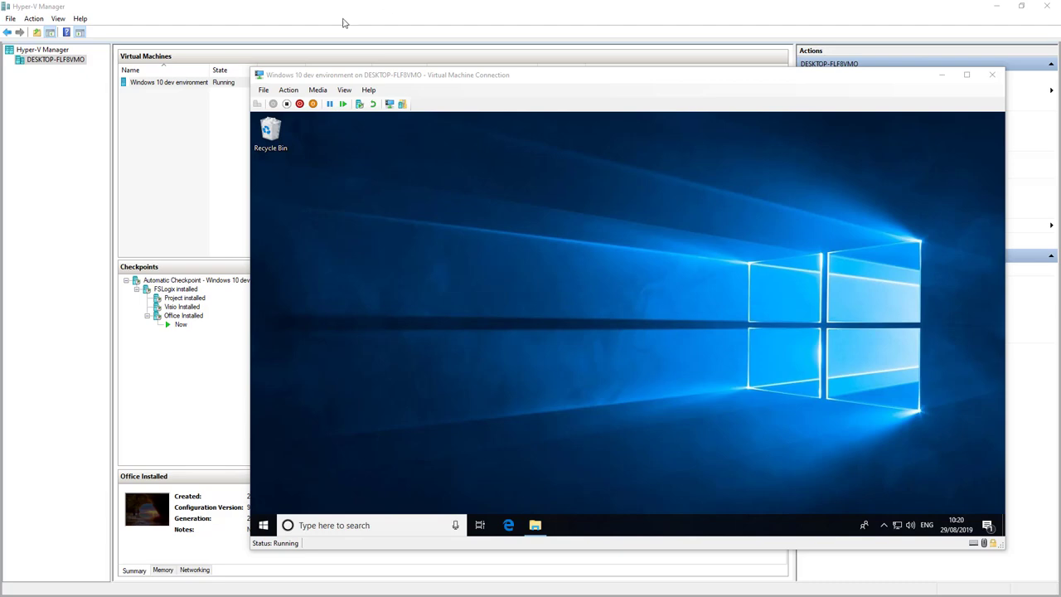
# Maximize the virtual machine window and open FSLogix Apps RuleEditor in the Windows 10 guest.
pyautogui.click(966, 75)
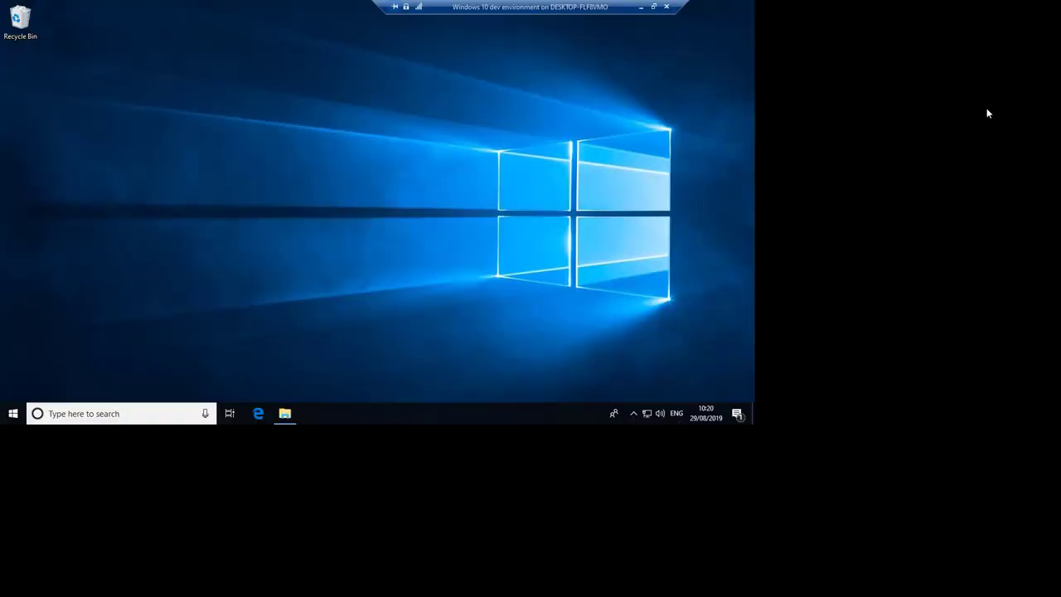
pyautogui.click(11, 592)
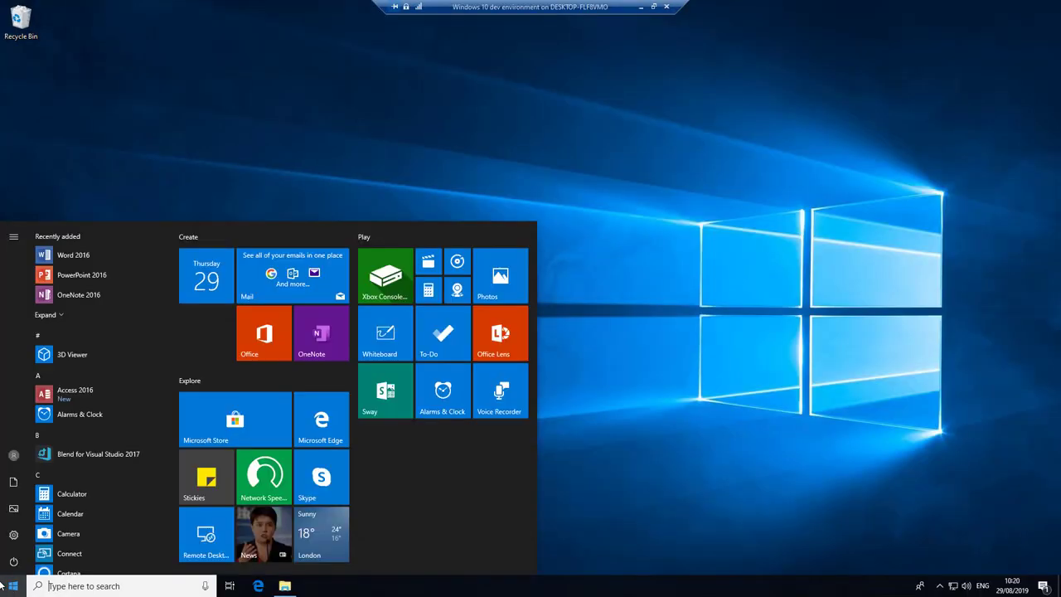
pyautogui.write('fsl')
pyautogui.press('Return')
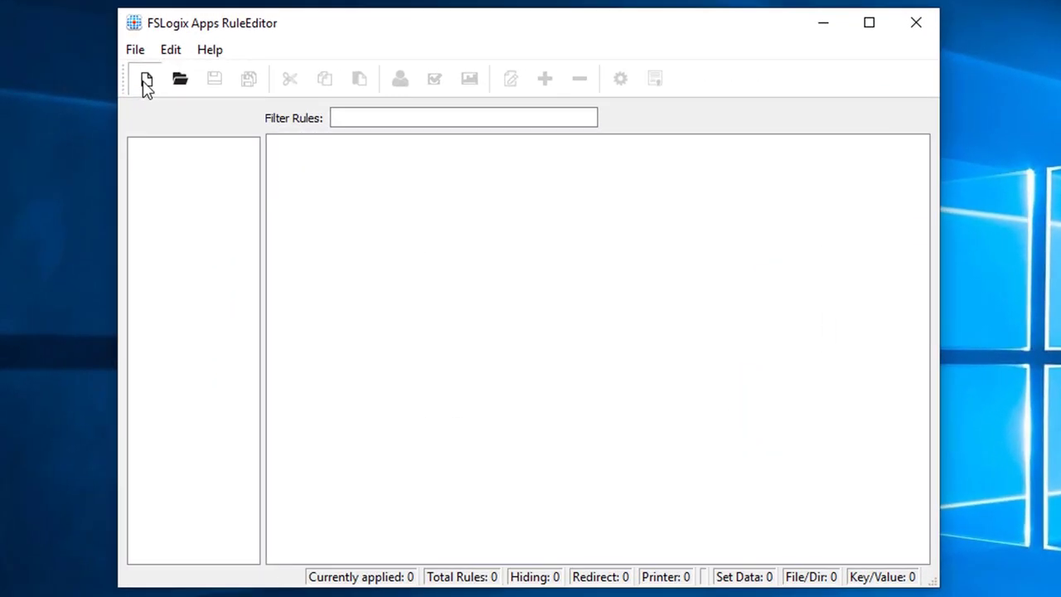
# Create a new rule set file named Office2016 in the FSLogix Rule Sets folder.
pyautogui.click(322, 160)
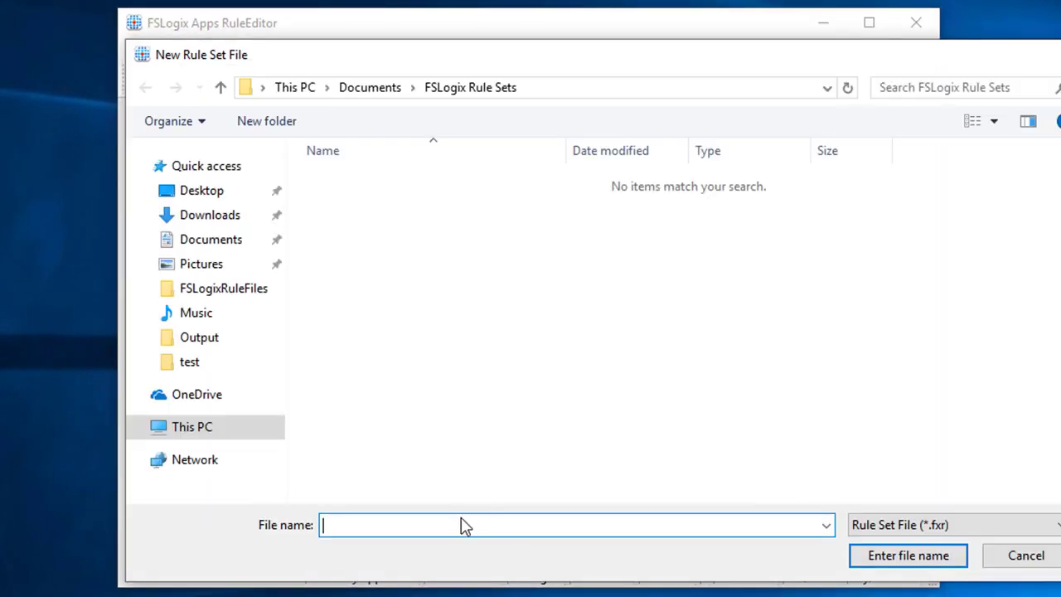
pyautogui.write('Office2016')
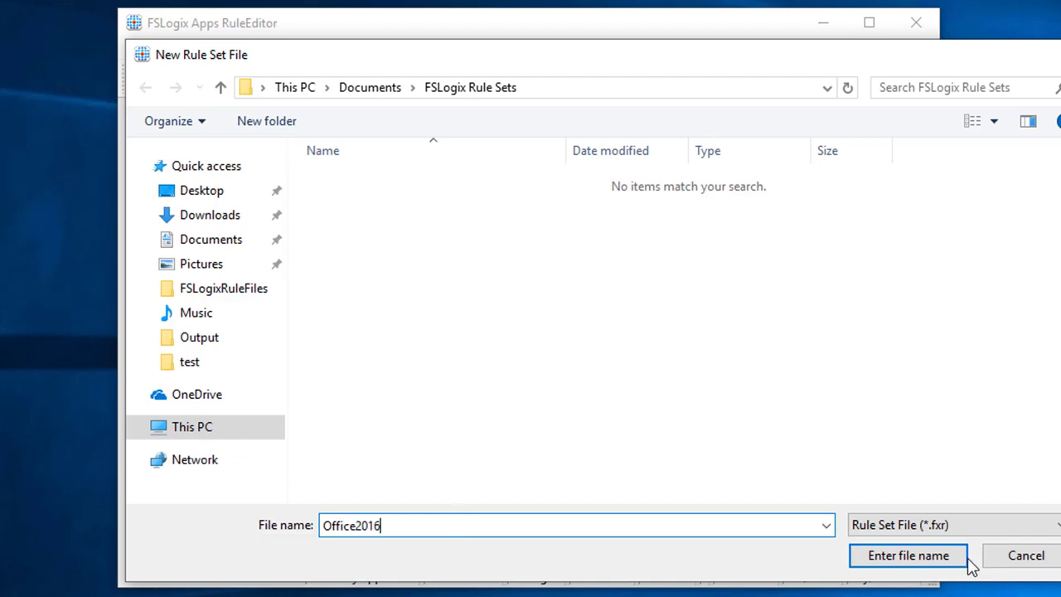
pyautogui.click(909, 561)
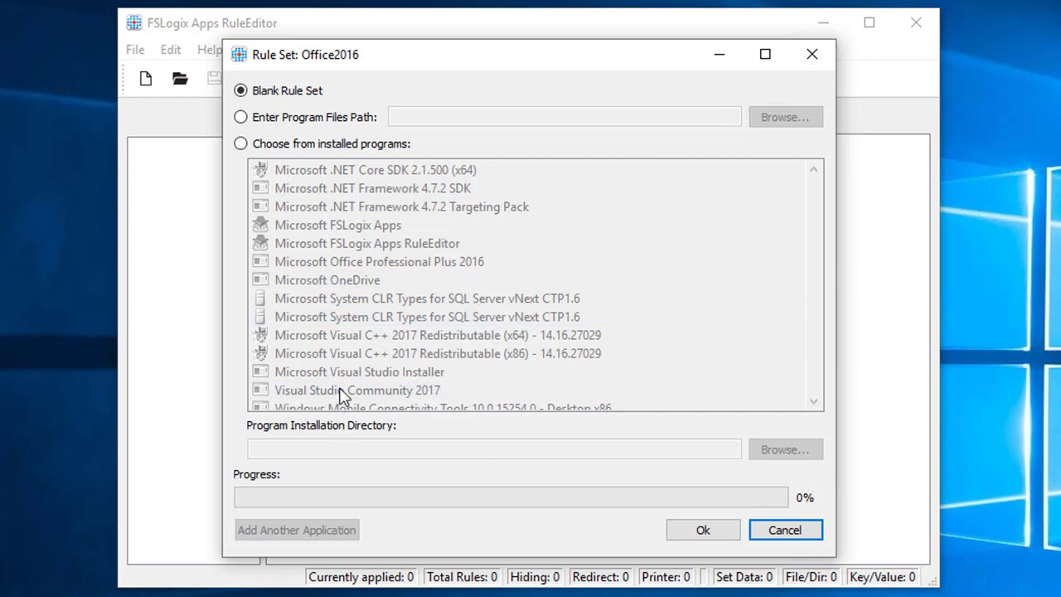
# Generate the rules by scanning the installed program Microsoft Office Professional Plus 2016 and accept the scan.
pyautogui.click(297, 145)
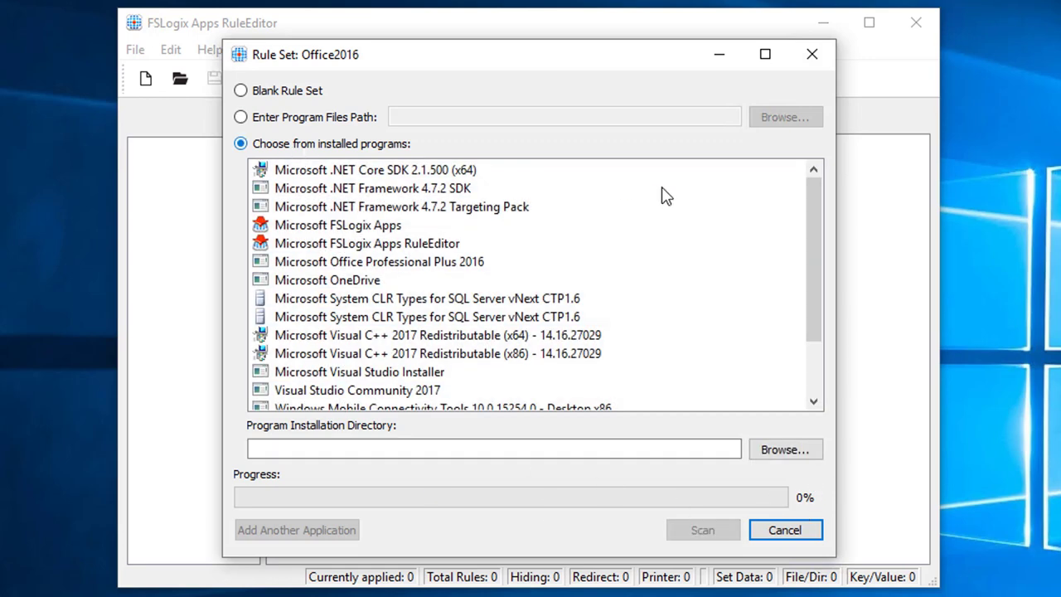
pyautogui.click(440, 264)
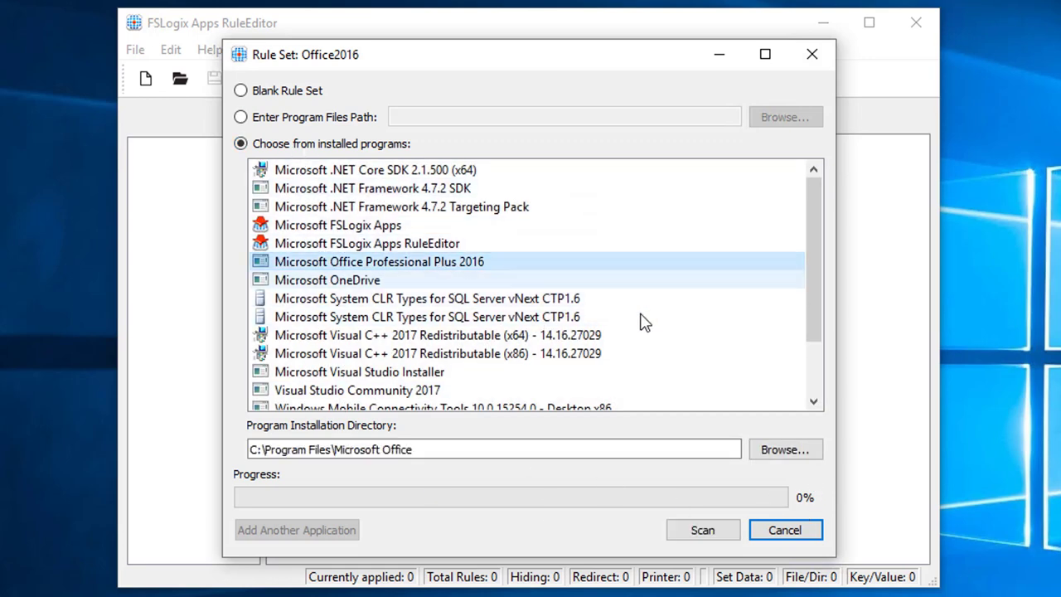
pyautogui.click(702, 532)
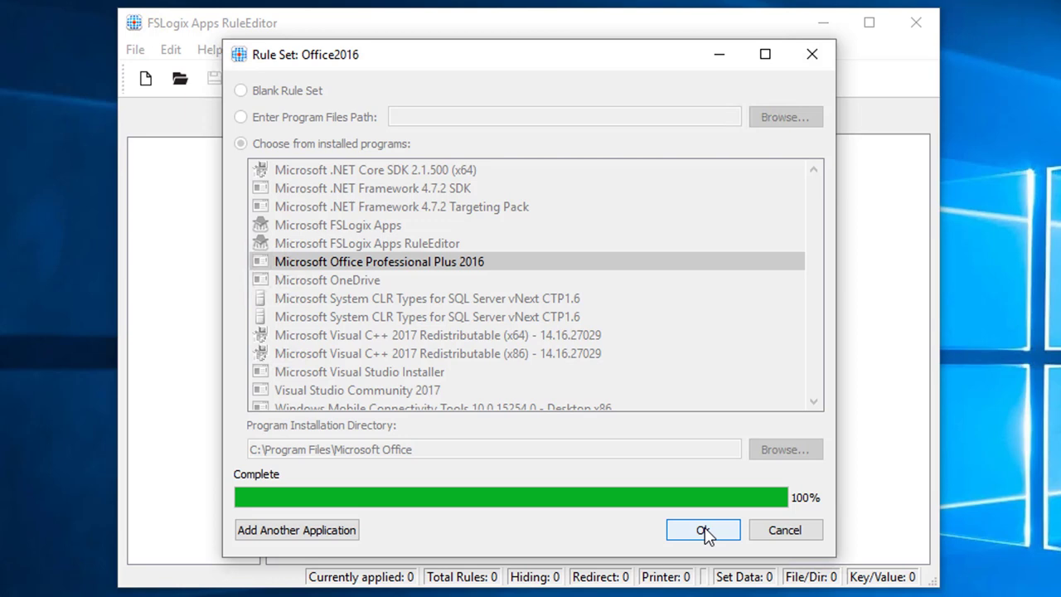
pyautogui.click(703, 531)
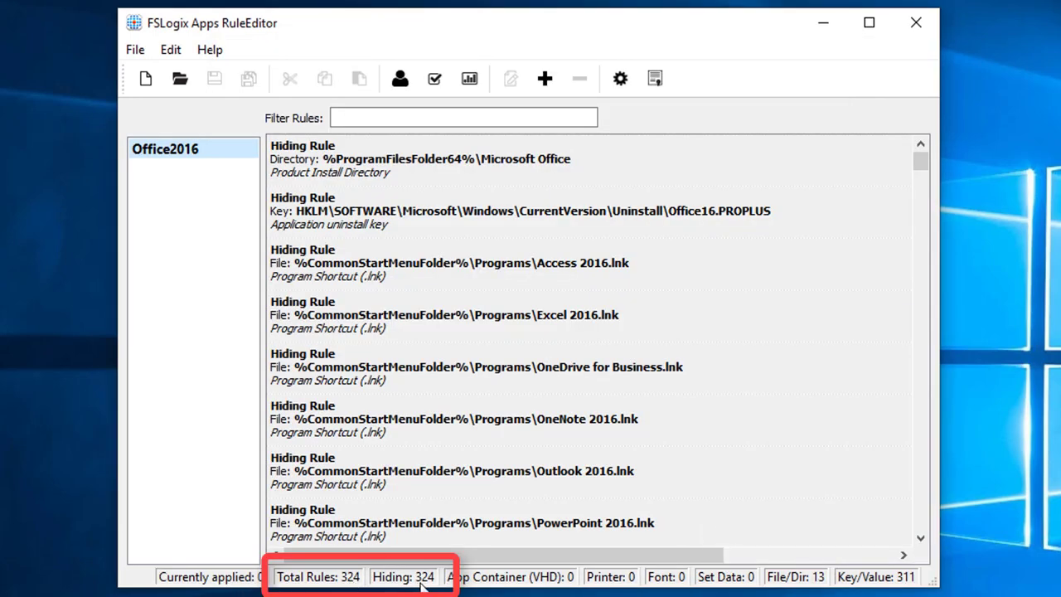
# Look through the hiding rules generated for the Office2016 rule set.
pyautogui.click(529, 166)
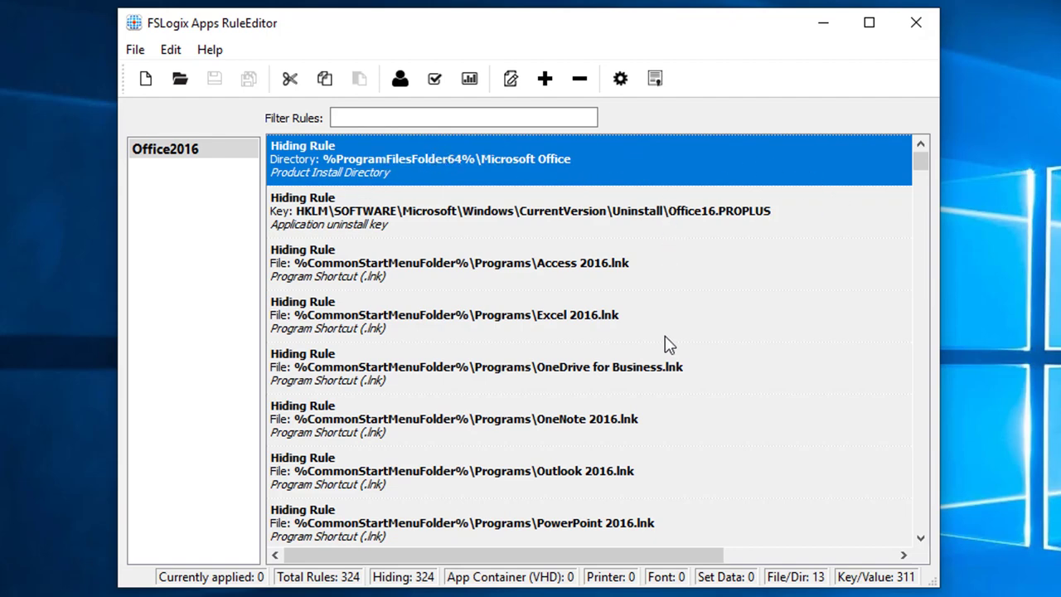
pyautogui.scroll(-15, 732, 377)
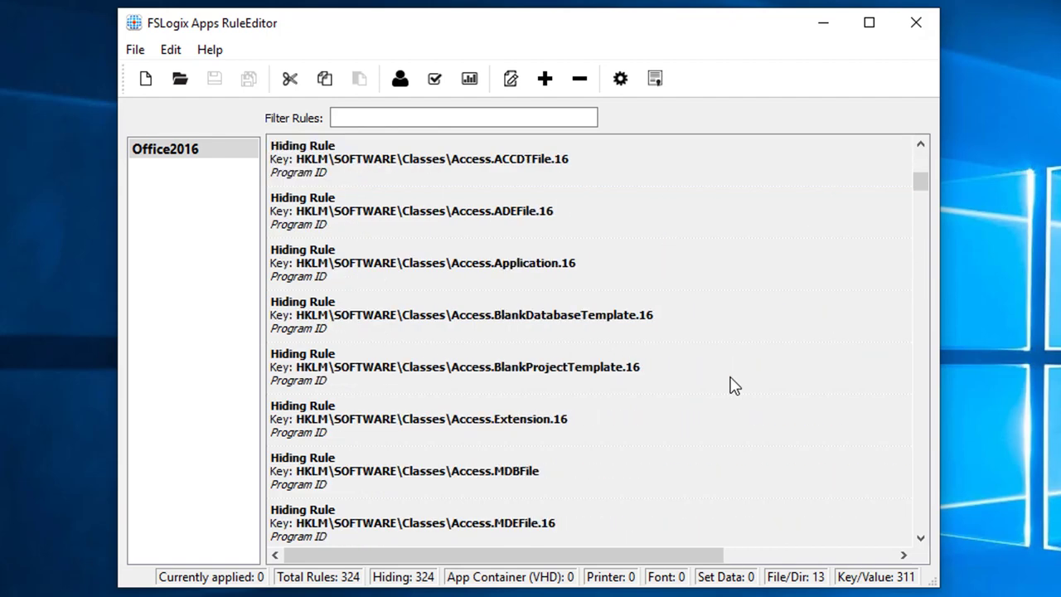
pyautogui.scroll(-5, 724, 402)
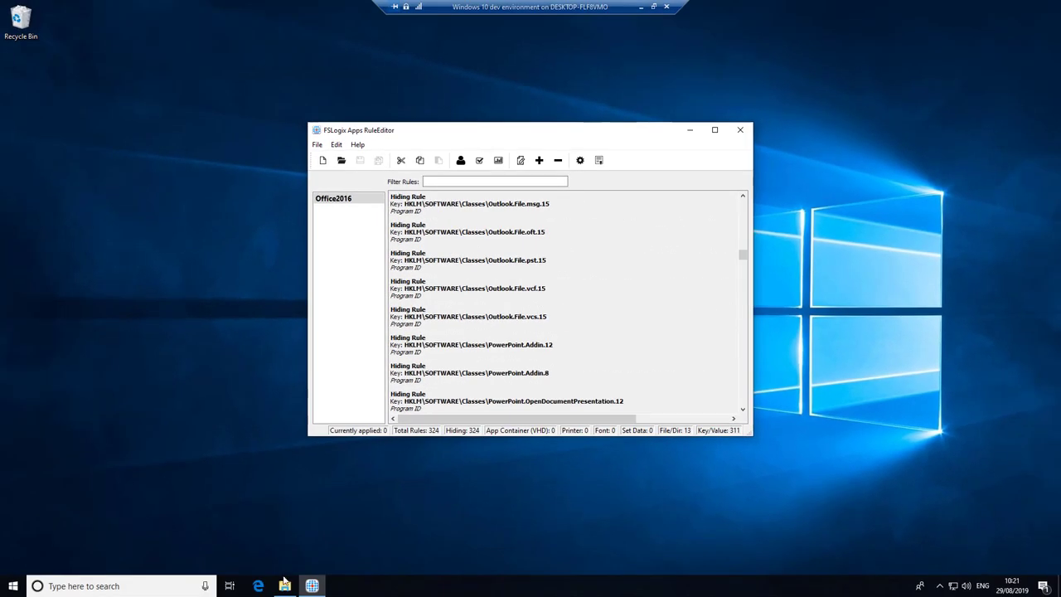
# Show the FSLogix Rule Sets folder from Documents in File Explorer, and return to the start of the Office2016 rule list.
pyautogui.click(284, 586)
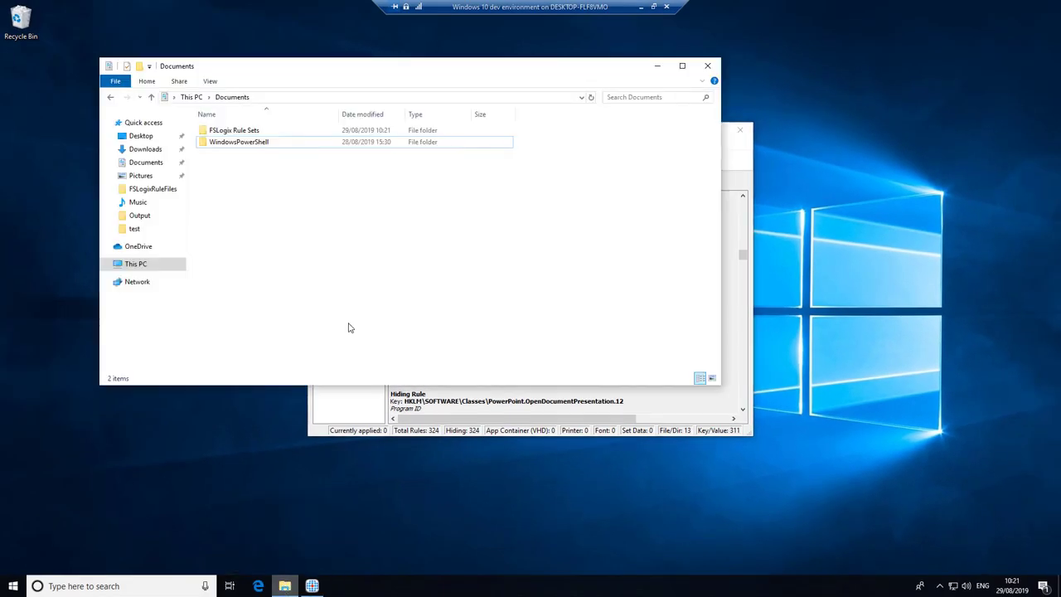
pyautogui.doubleClick(233, 135)
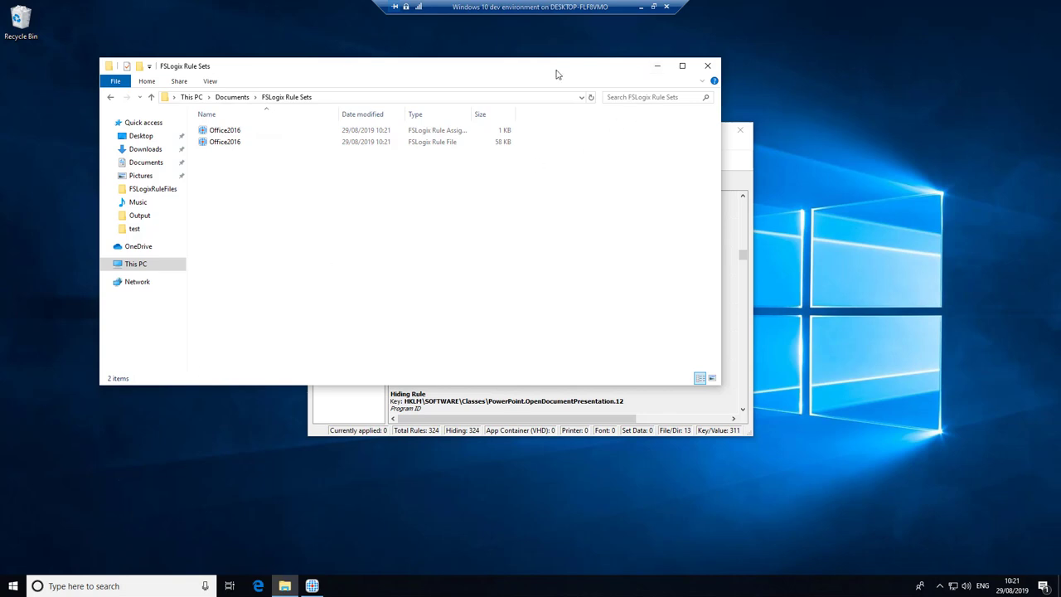
pyautogui.moveTo(480, 66); pyautogui.dragTo(686, 183)
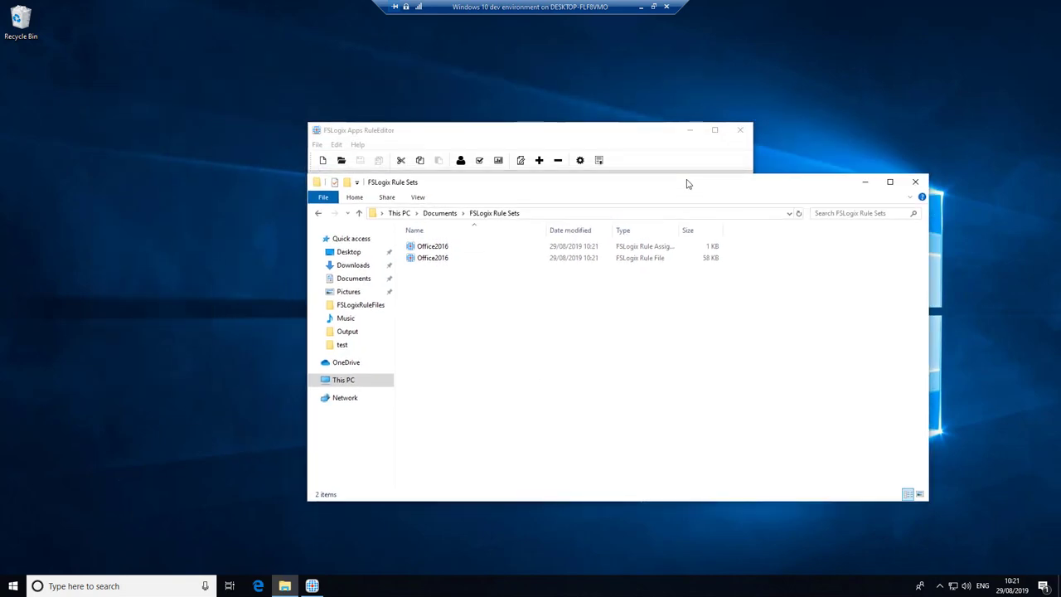
pyautogui.click(570, 136)
pyautogui.moveTo(739, 259); pyautogui.dragTo(743, 192)
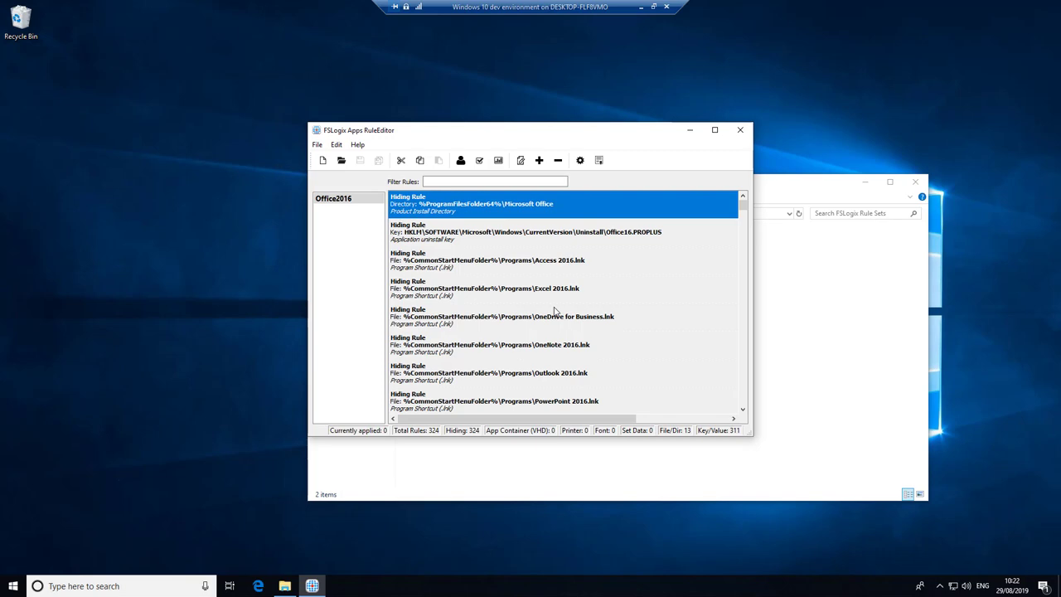
# Open a non-administrator Windows PowerShell window and move it clear of the screen edge.
pyautogui.click(13, 588)
pyautogui.rightClick(14, 590)
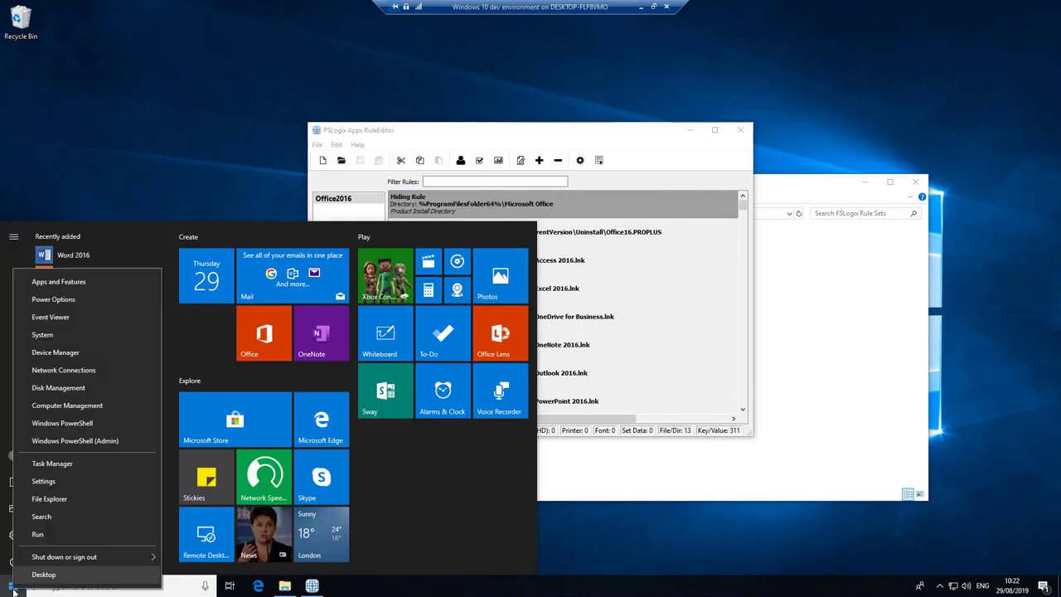
pyautogui.click(80, 423)
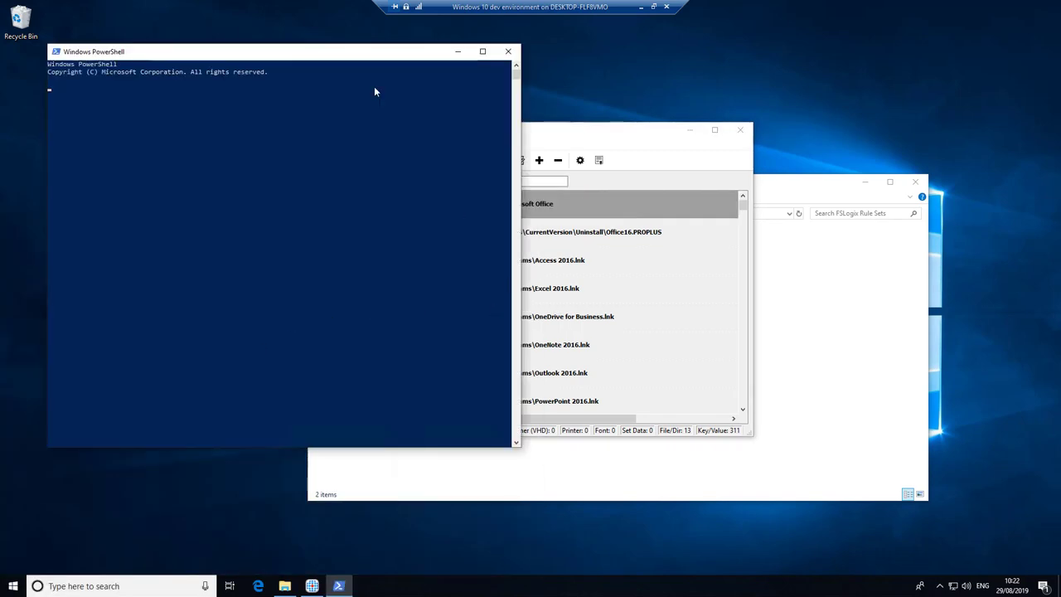
pyautogui.moveTo(291, 52); pyautogui.dragTo(481, 78)
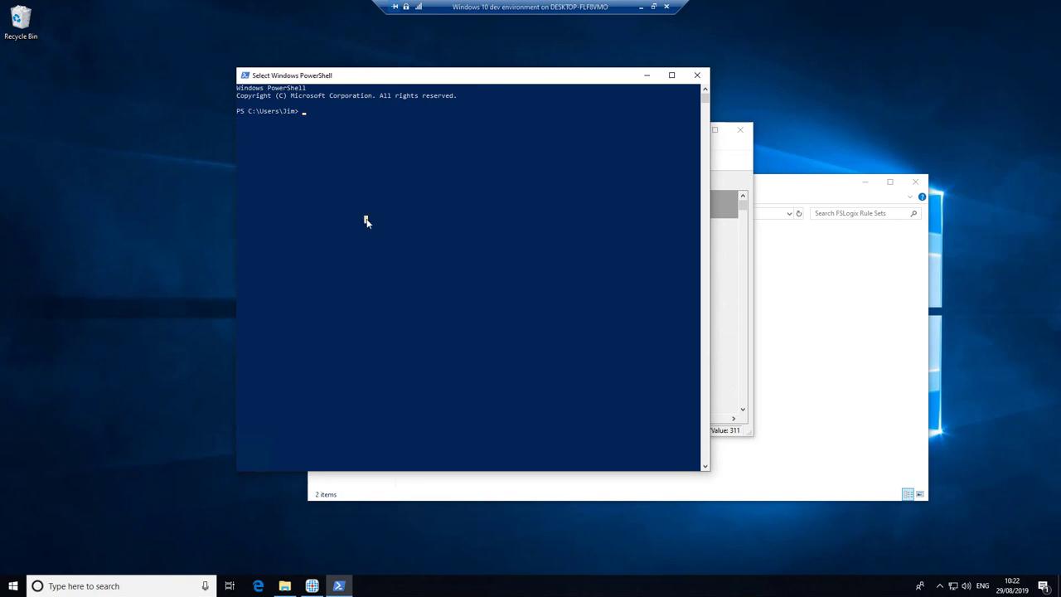
# Run $fileName = 'Office2016.xml' in PowerShell to set the export file name.
pyautogui.click(244, 75)
pyautogui.moveTo(274, 169)
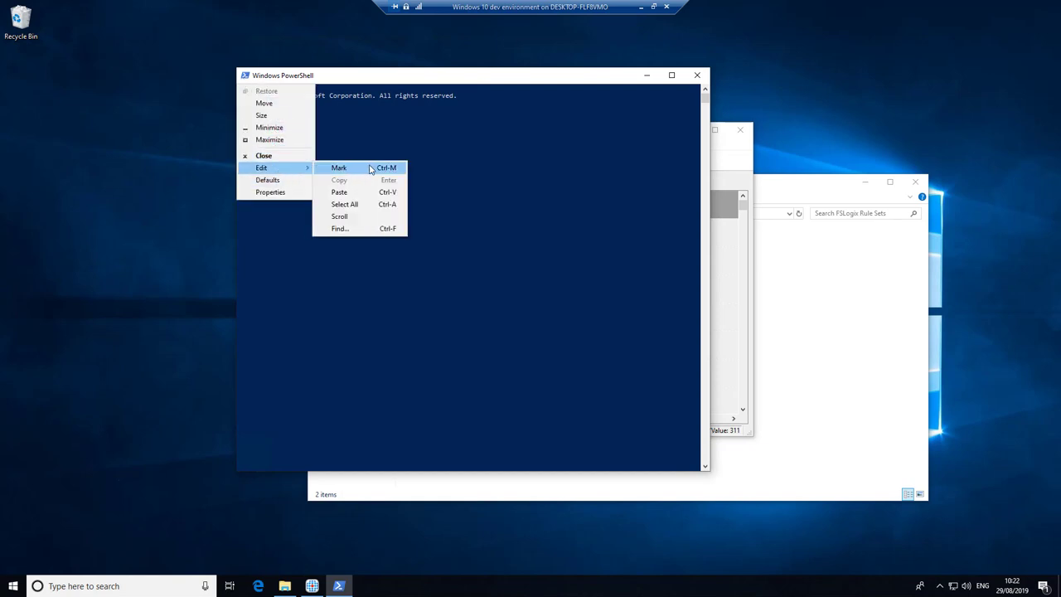
pyautogui.click(365, 193)
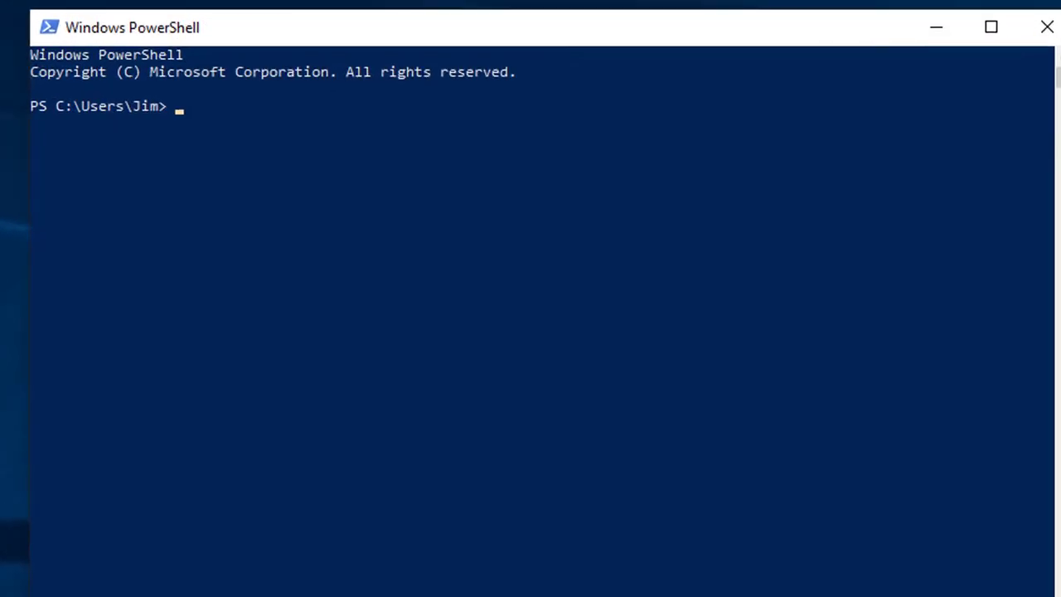
pyautogui.click(456, 419)
pyautogui.rightClick(457, 421)
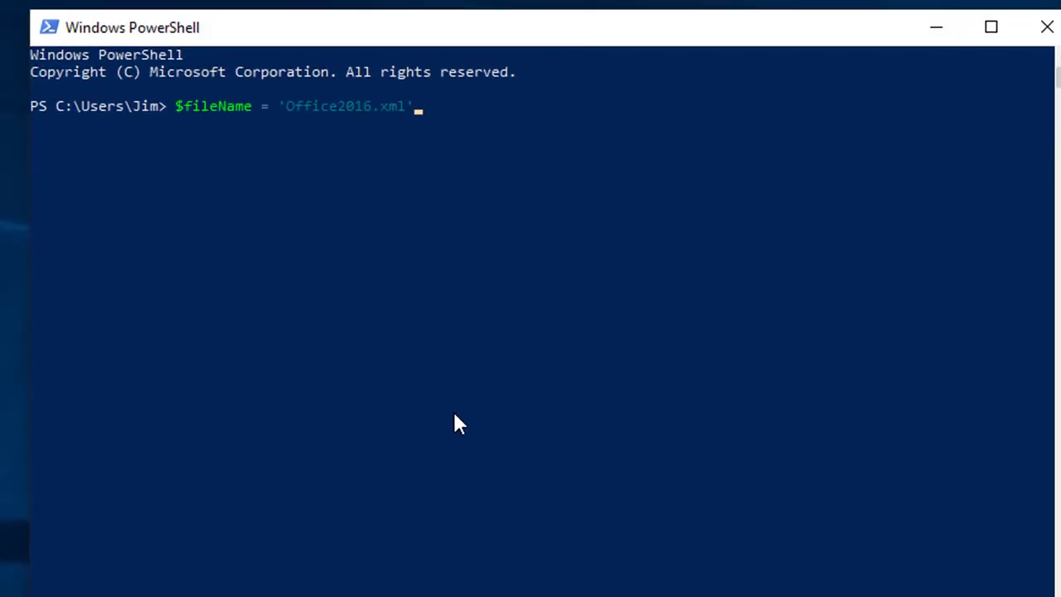
pyautogui.press('Return')
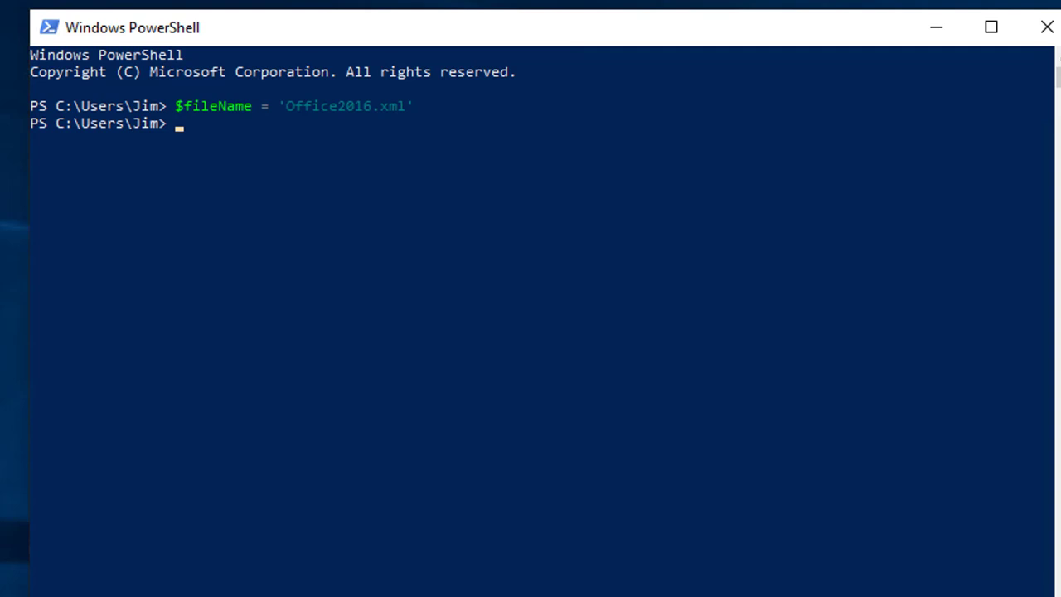
# Export the Office file listing by running Get-ChildItem 'C:\Program Files\Microsoft Office' -Recurse -File | Export-Clixml $fileName.
pyautogui.click(264, 433)
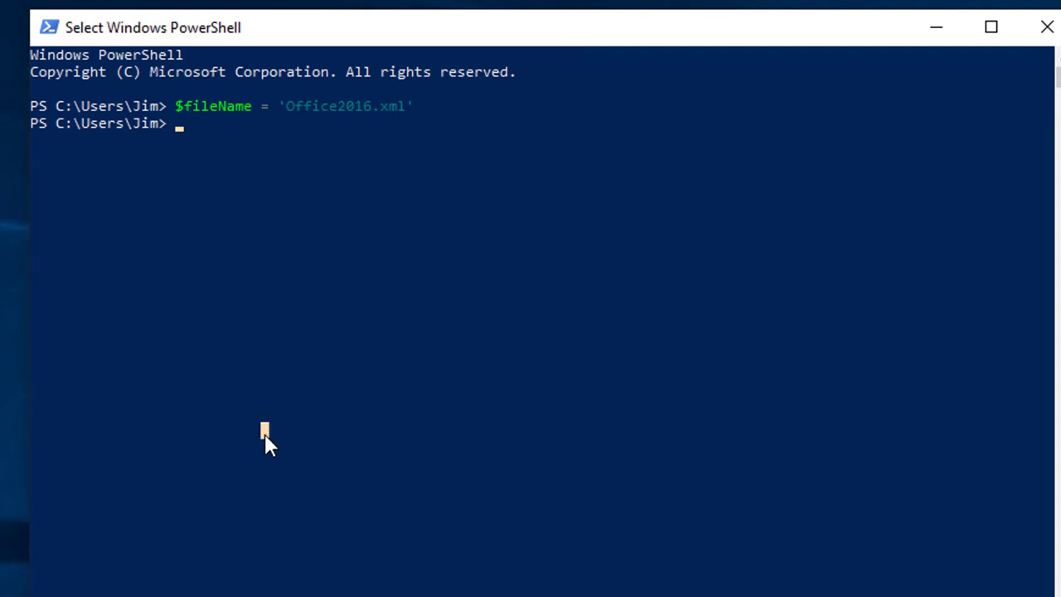
pyautogui.rightClick(264, 433)
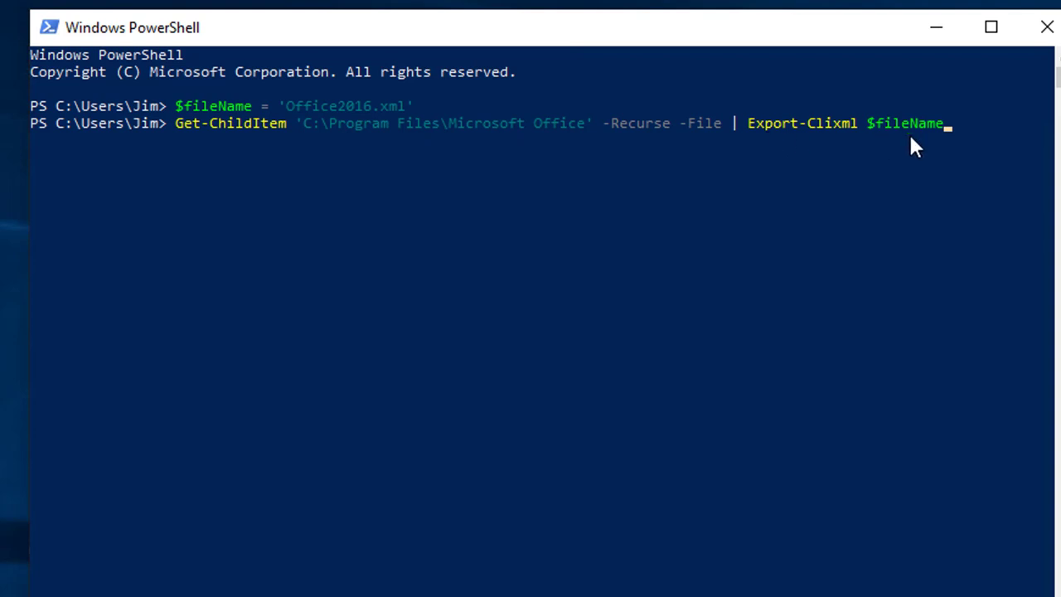
pyautogui.press('Return')
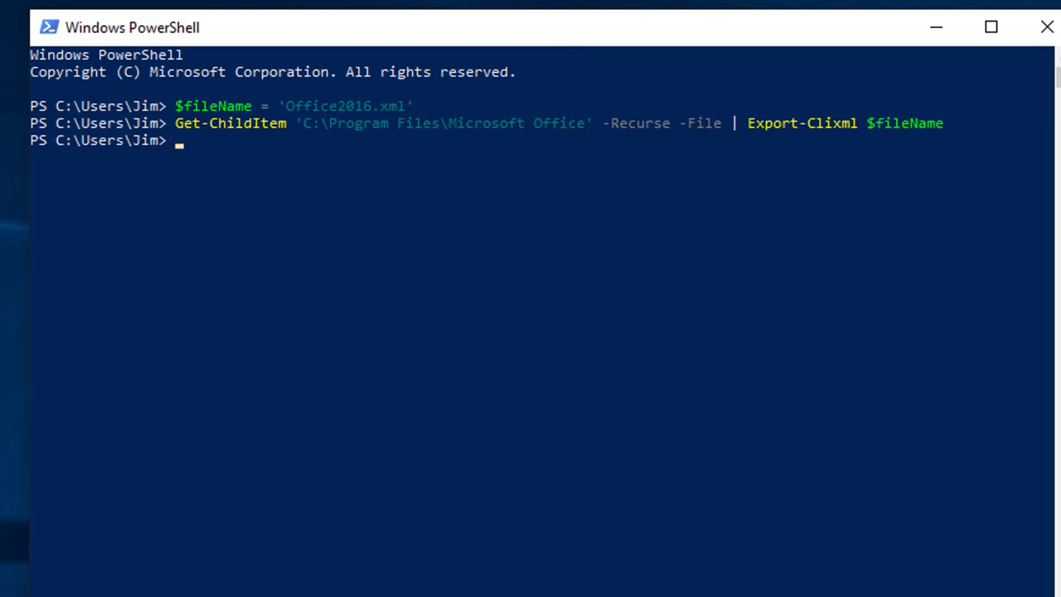
# Copy both Office2016 rule files from the FSLogix Rule Sets folder into the host's YouTube-WindowsVirtualDesktop SampleFiles folder.
pyautogui.hotkey('alt', 'Tab')
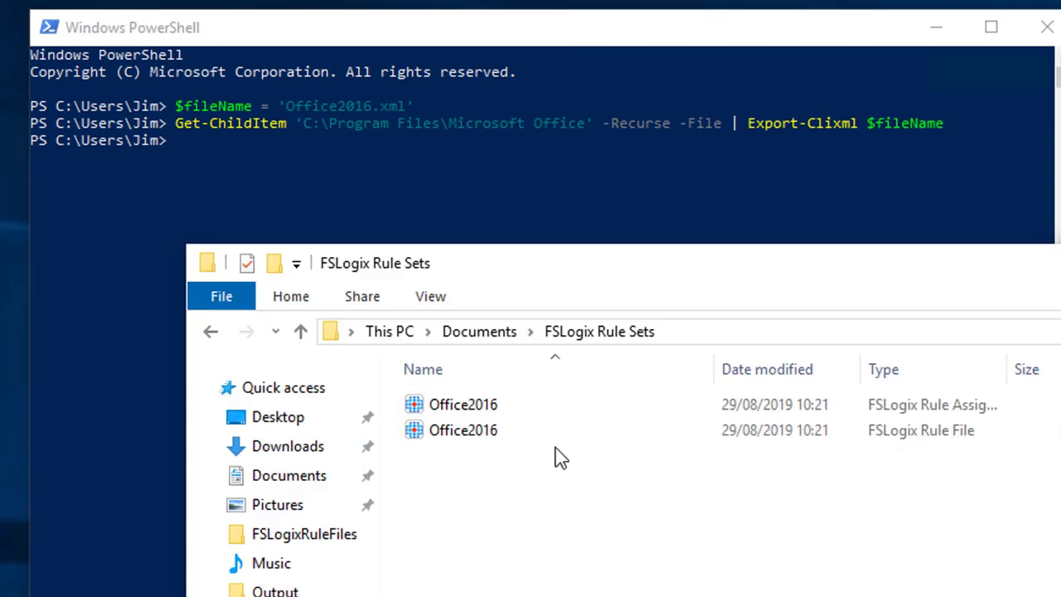
pyautogui.click(452, 433)
pyautogui.keyDown('shift'); pyautogui.click(457, 409); pyautogui.keyUp('shift')
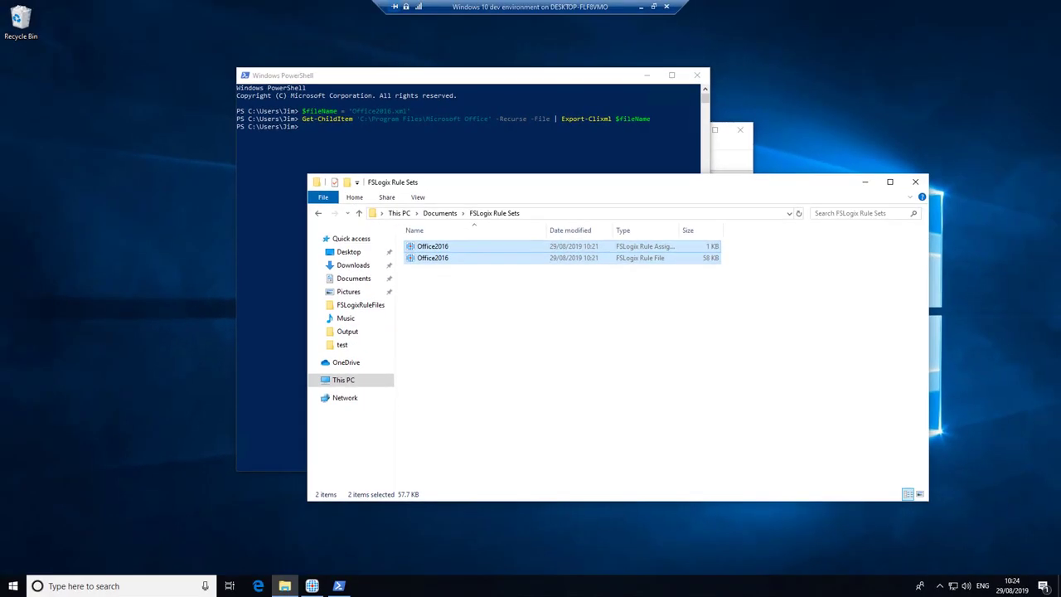
pyautogui.hotkey('alt', 'Tab')
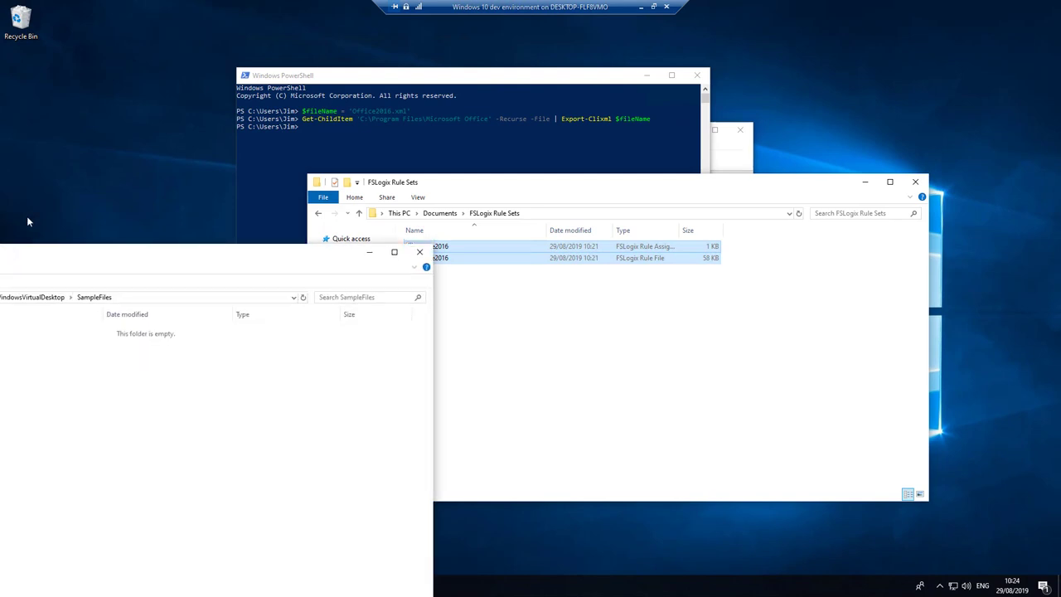
pyautogui.hotkey('ctrl', 'v')
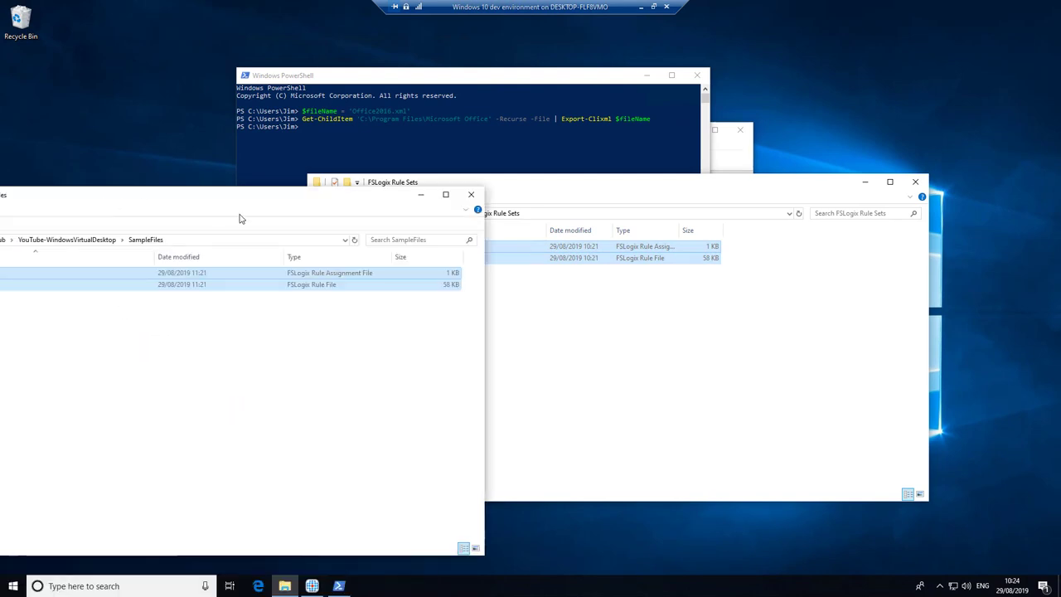
# Copy the exported Office2016 XML document from the user's profile folder under C:\Users into the host's SampleFiles folder.
pyautogui.click(623, 184)
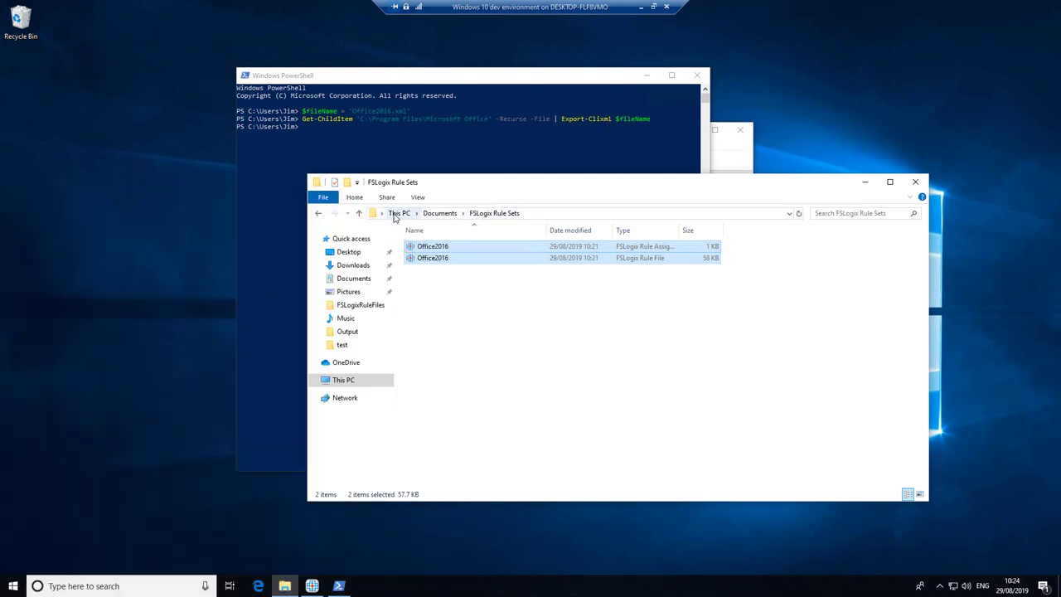
pyautogui.click(401, 213)
pyautogui.click(479, 371)
pyautogui.doubleClick(479, 371)
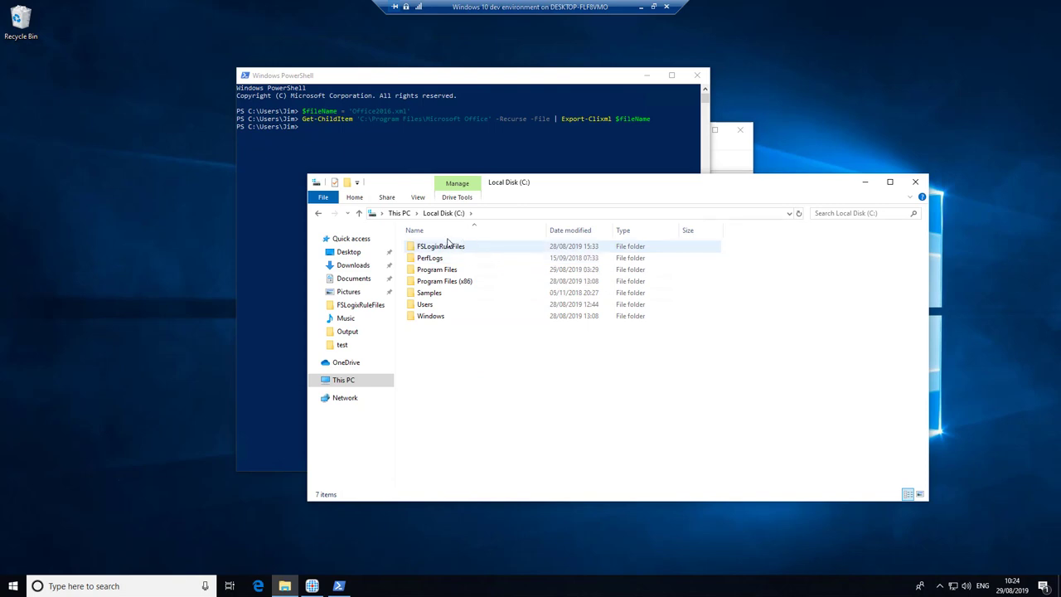
pyautogui.click(427, 305)
pyautogui.doubleClick(429, 306)
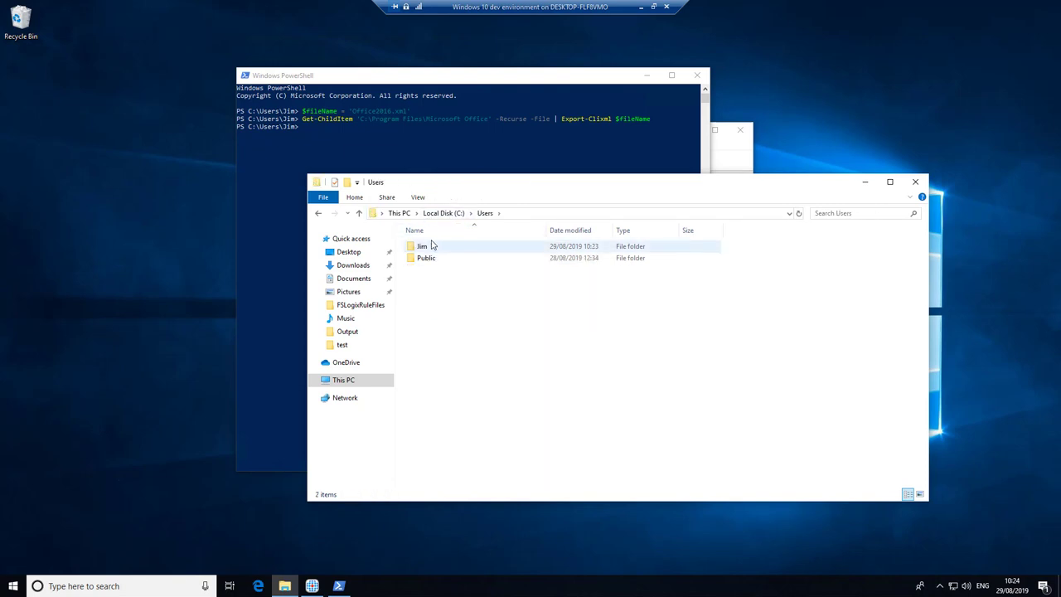
pyautogui.doubleClick(431, 246)
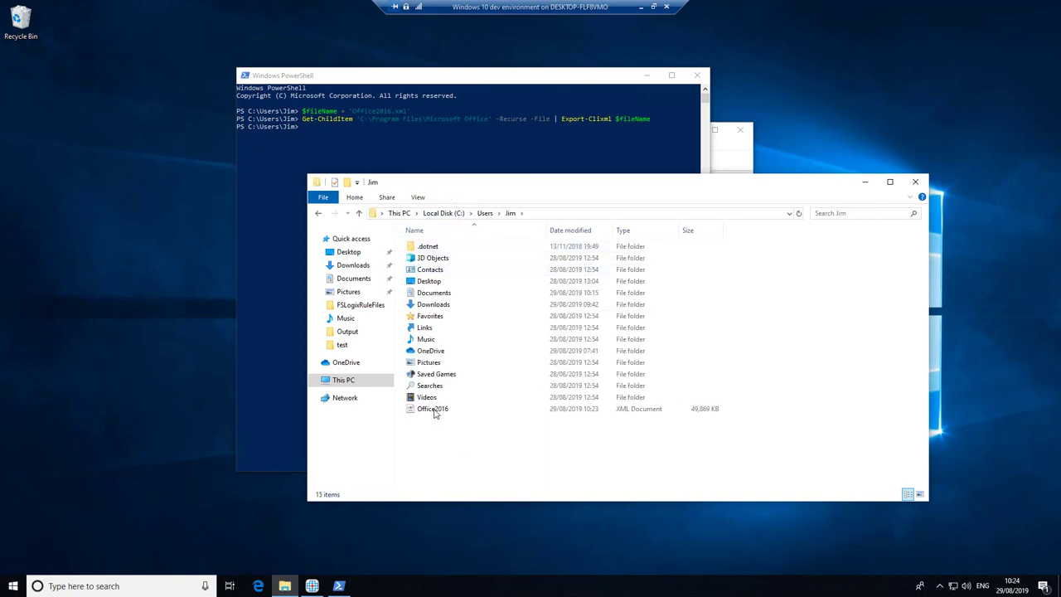
pyautogui.click(435, 410)
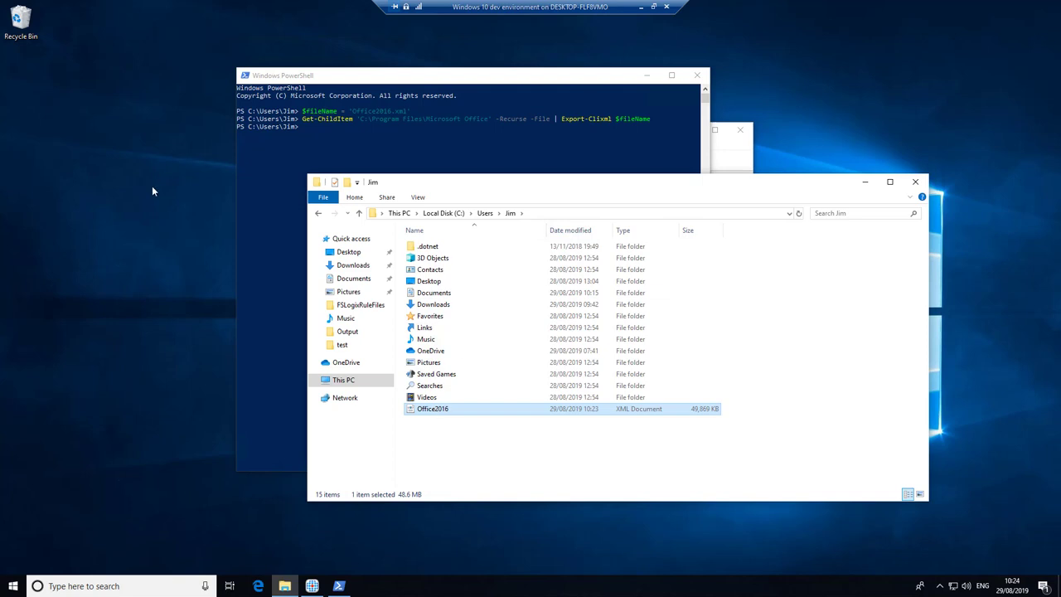
pyautogui.click(12, 374)
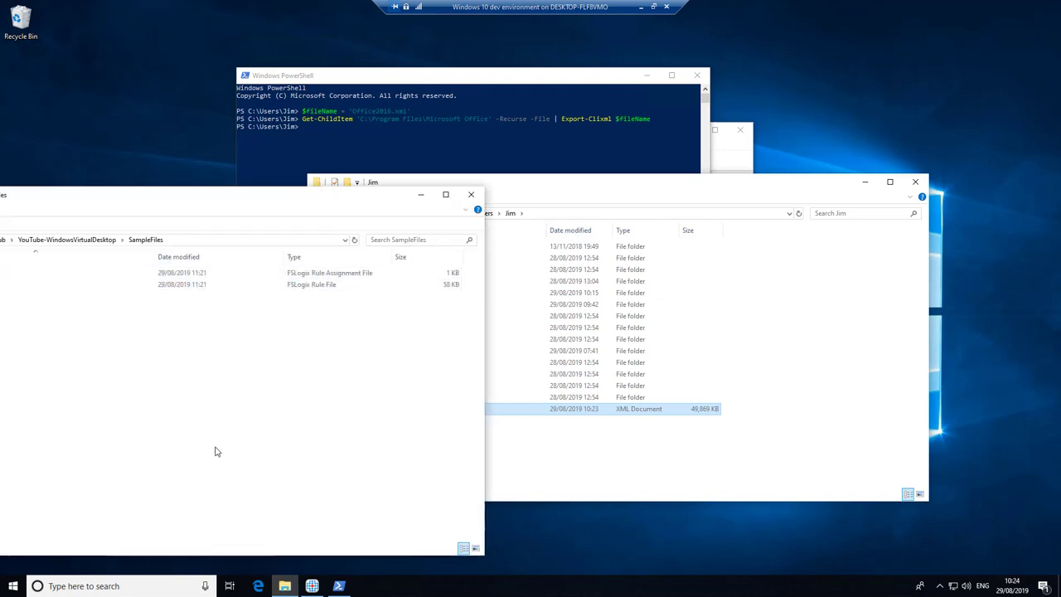
pyautogui.hotkey('ctrl', 'v')
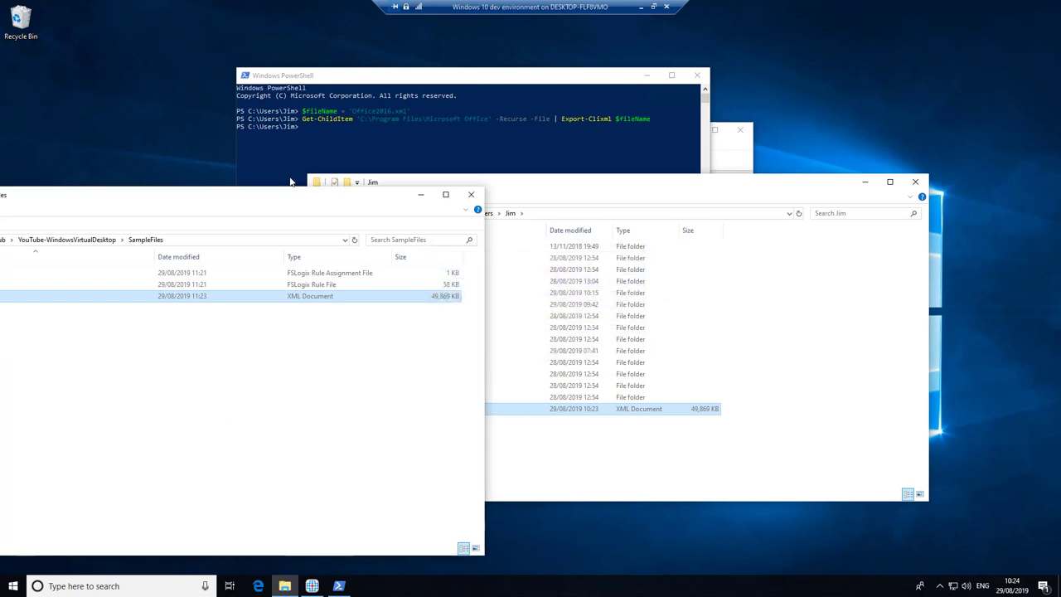
# Switch to Hyper-V Manager on the host and apply the Project installed checkpoint without creating a new checkpoint.
pyautogui.click(609, 191)
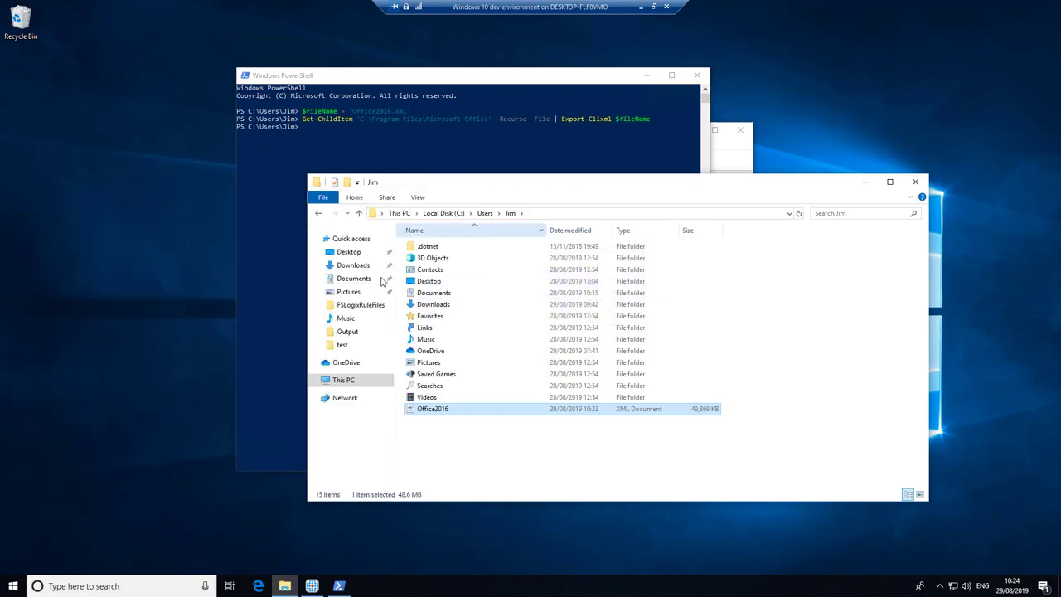
pyautogui.click(655, 8)
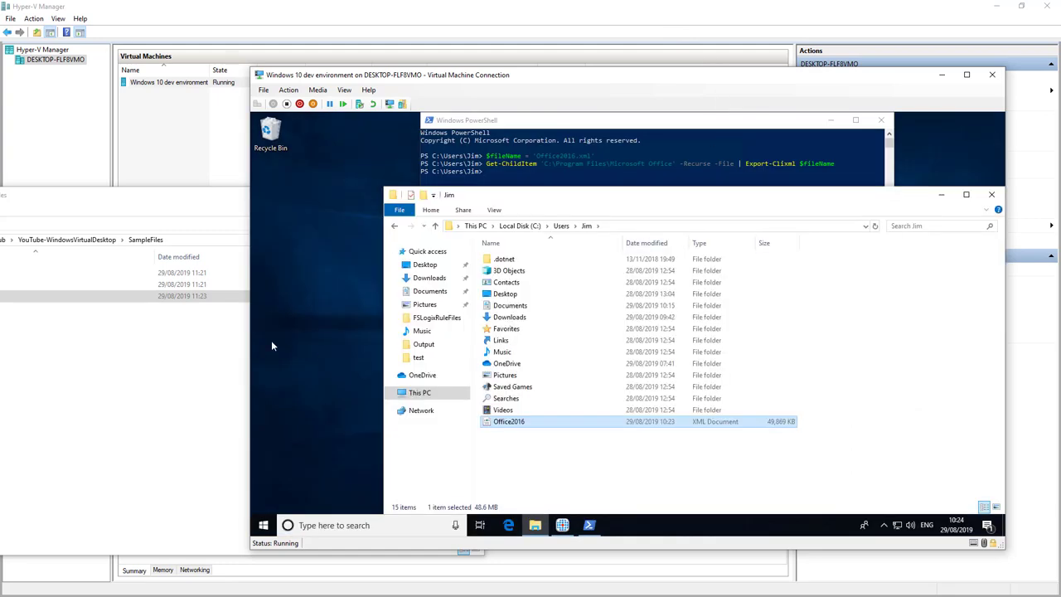
pyautogui.click(163, 140)
pyautogui.moveTo(162, 139); pyautogui.dragTo(124, 76)
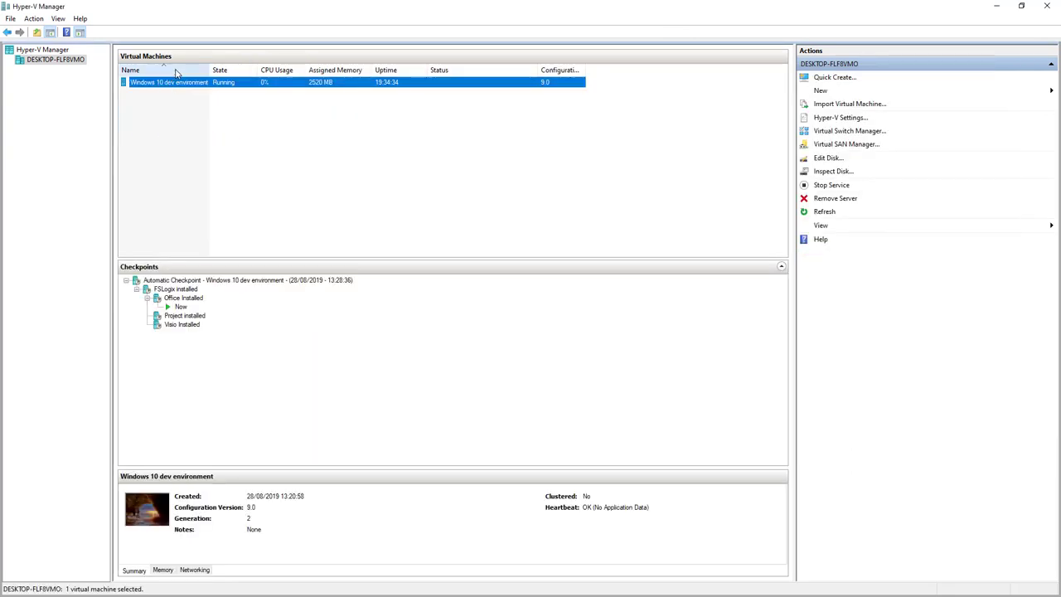
pyautogui.click(187, 318)
pyautogui.rightClick(187, 319)
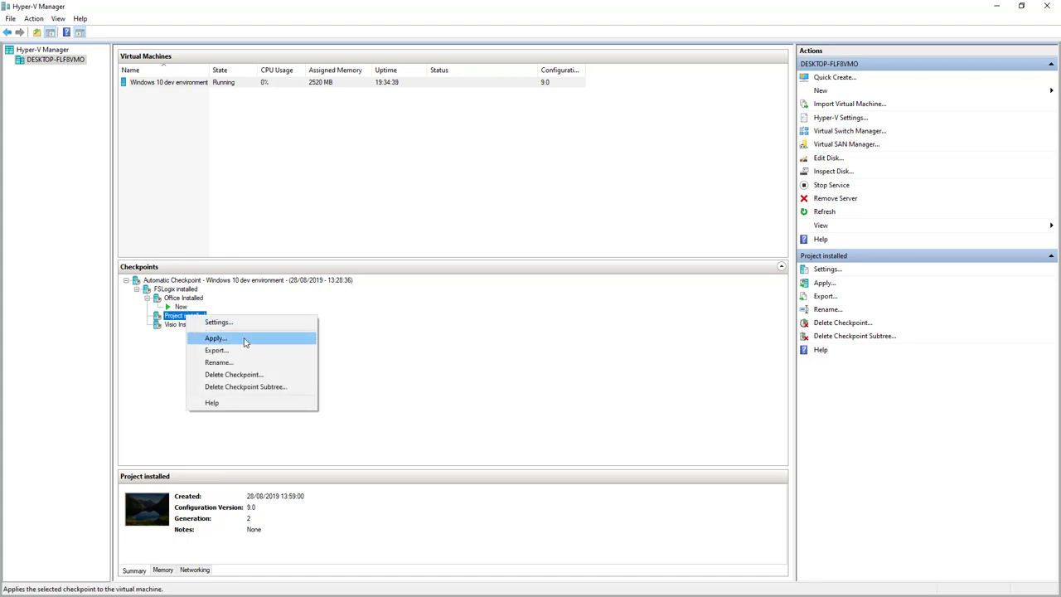
pyautogui.click(243, 339)
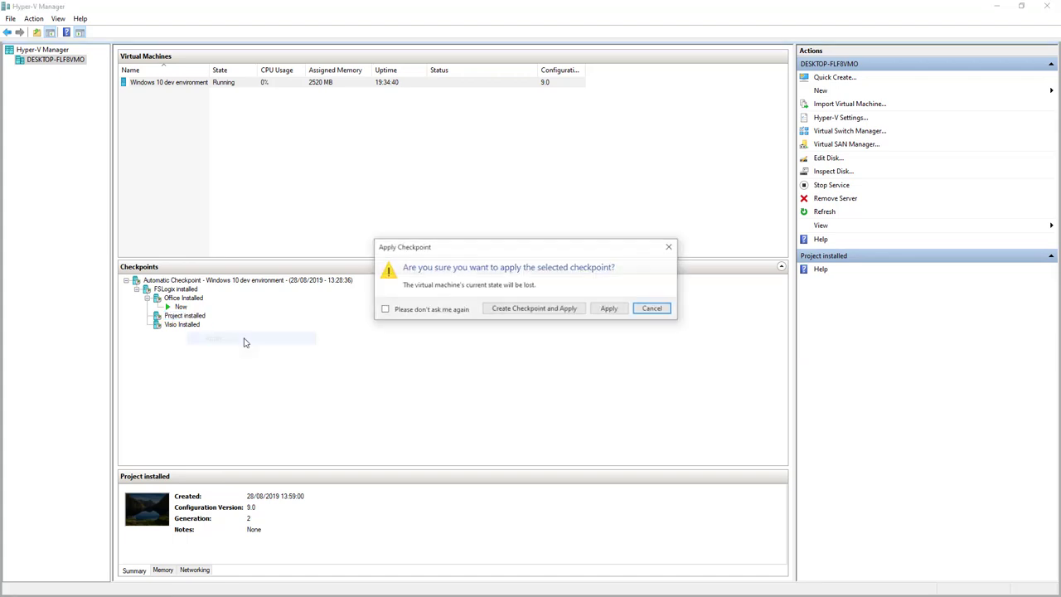
pyautogui.click(610, 308)
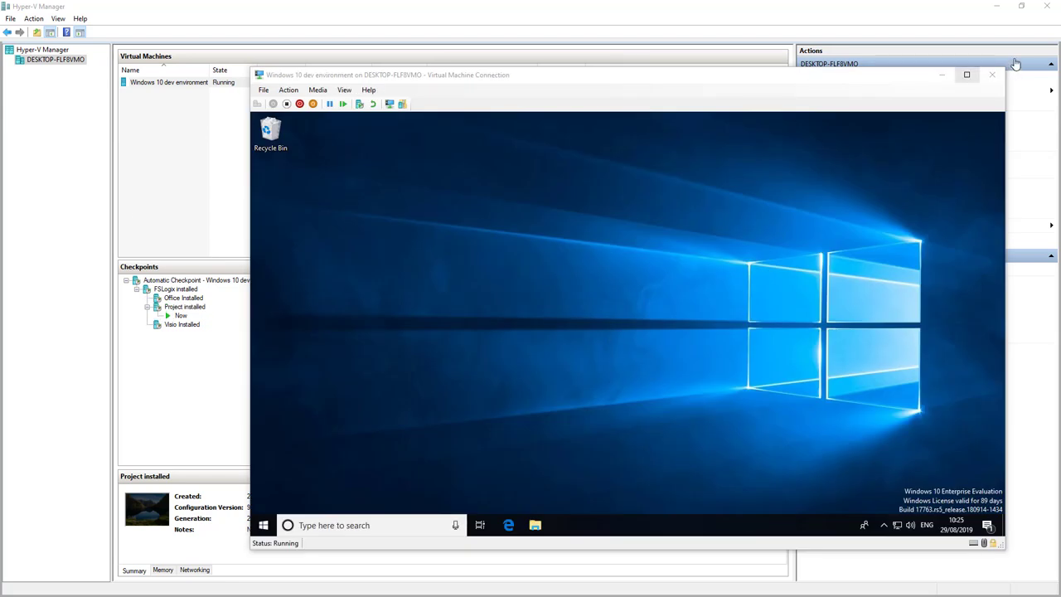
# Show the restored virtual machine full screen and open FSLogix Apps RuleEditor in it.
pyautogui.click(966, 75)
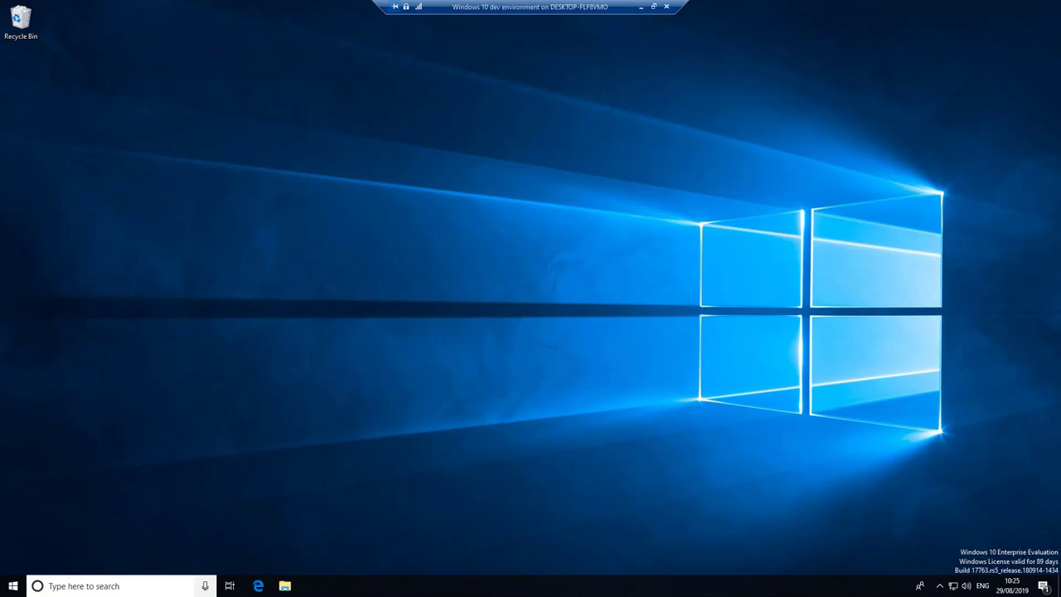
pyautogui.click(12, 585)
pyautogui.write('fs')
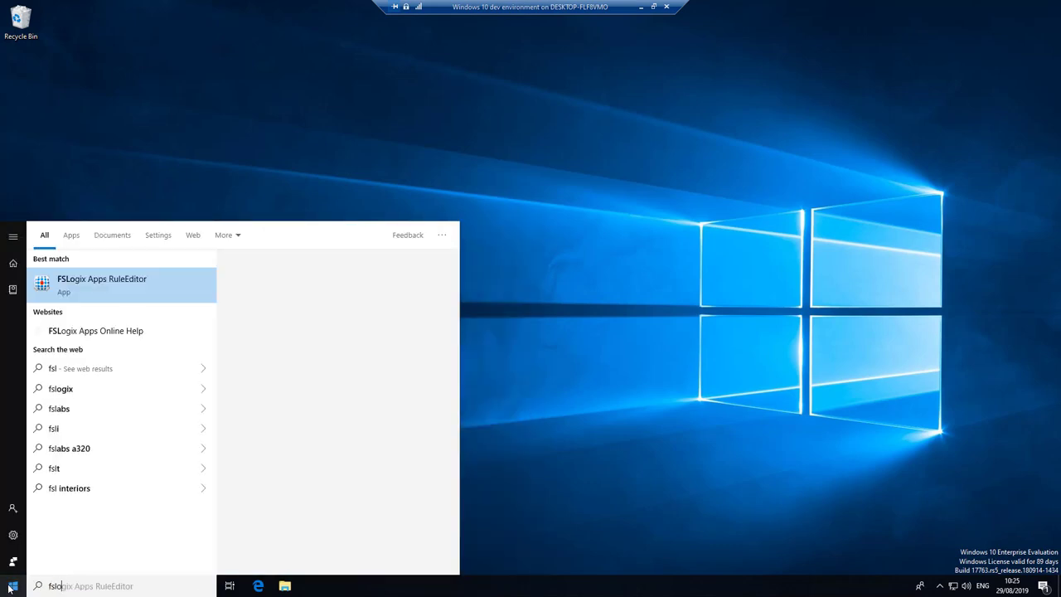
pyautogui.write('lo')
pyautogui.press('Return')
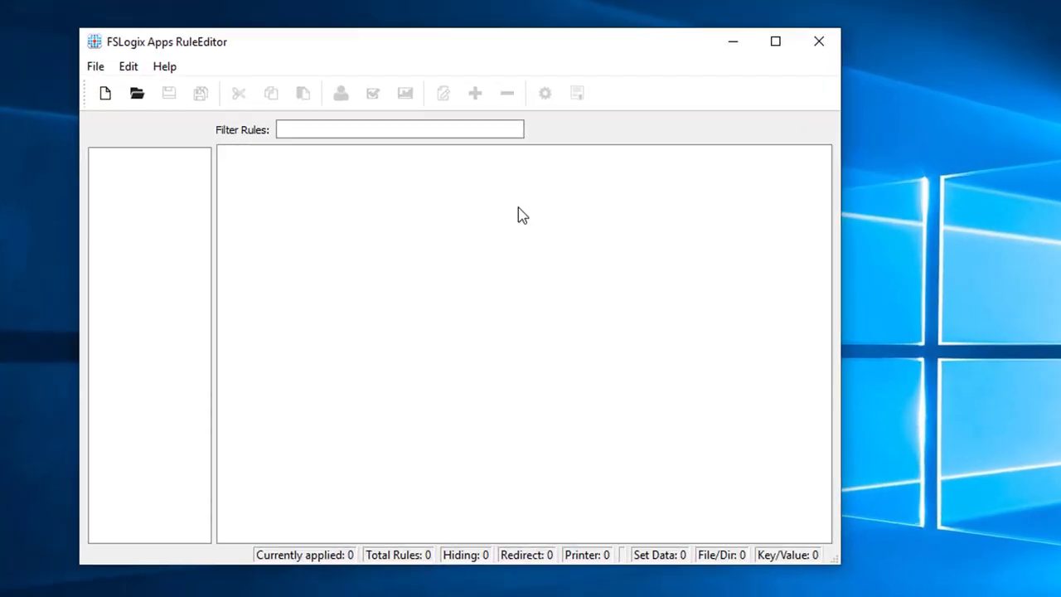
# Create a rule set named Project2016 by scanning the installed program Microsoft Project Professional 2016.
pyautogui.click(92, 89)
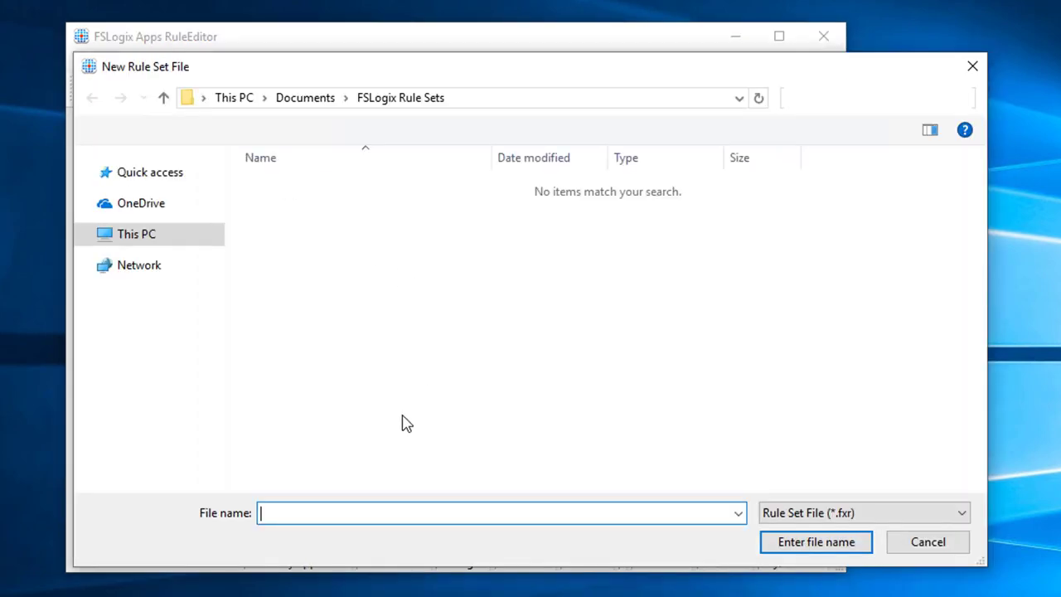
pyautogui.write('Project2016')
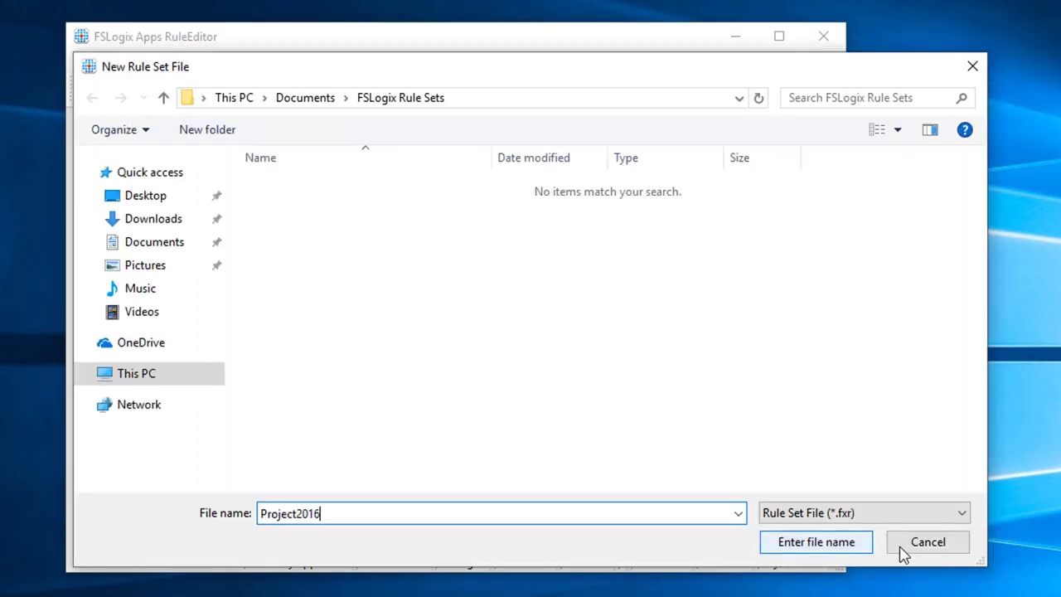
pyautogui.click(830, 547)
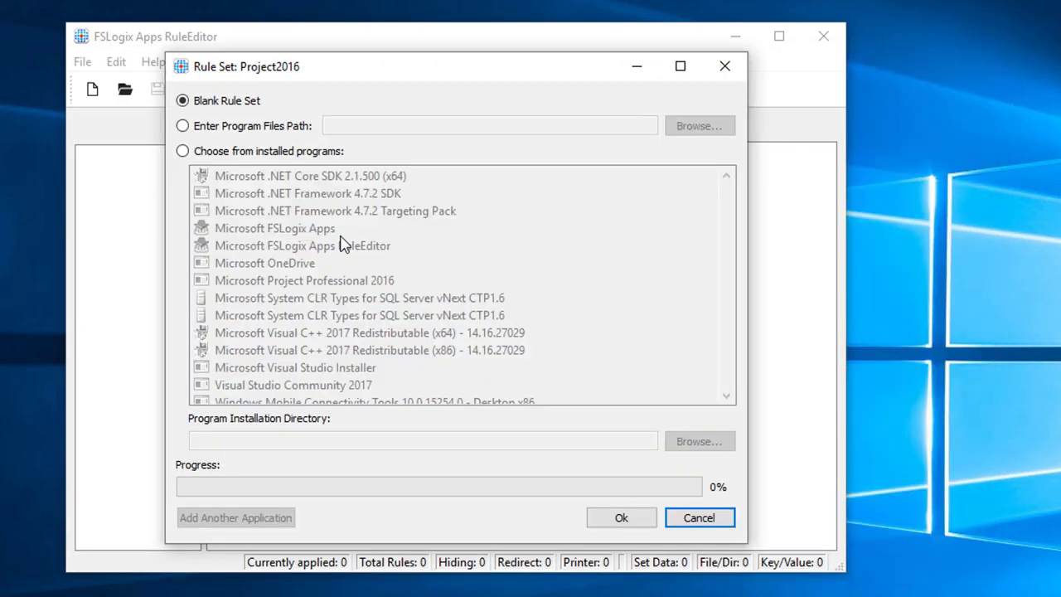
pyautogui.click(239, 152)
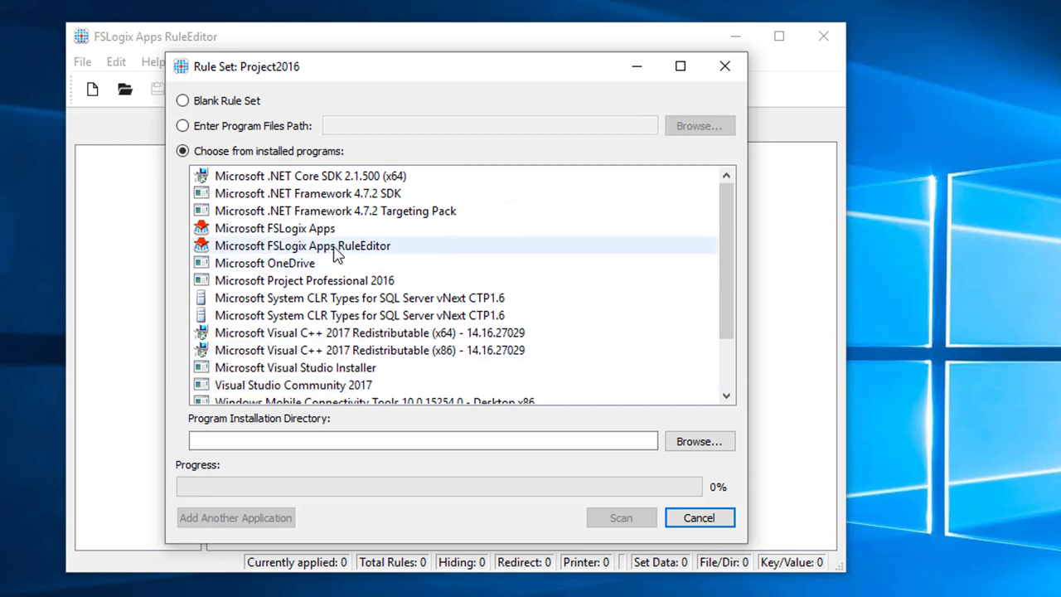
pyautogui.click(390, 281)
pyautogui.click(625, 517)
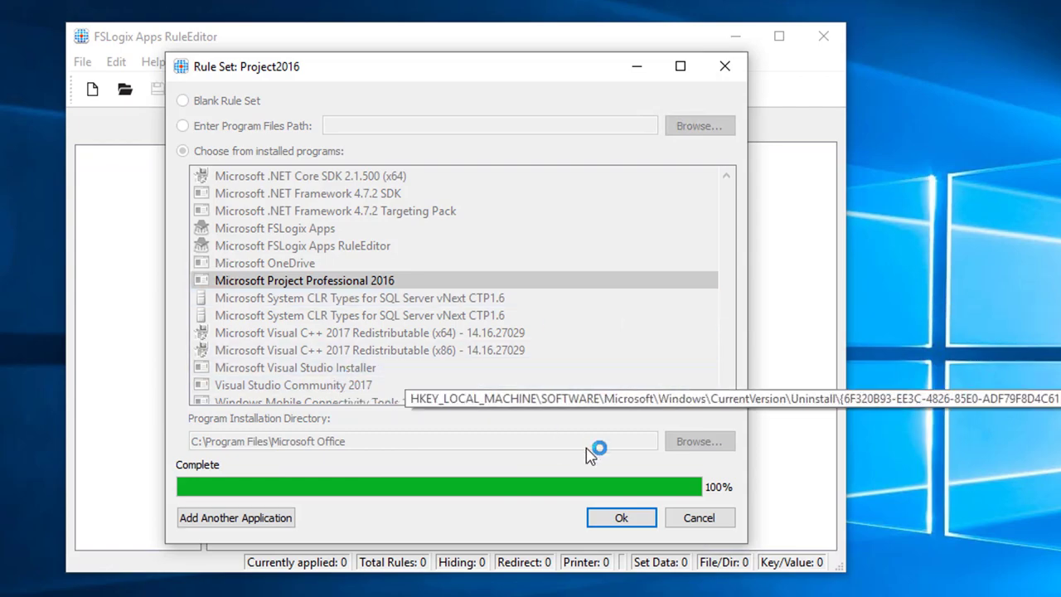
pyautogui.click(637, 517)
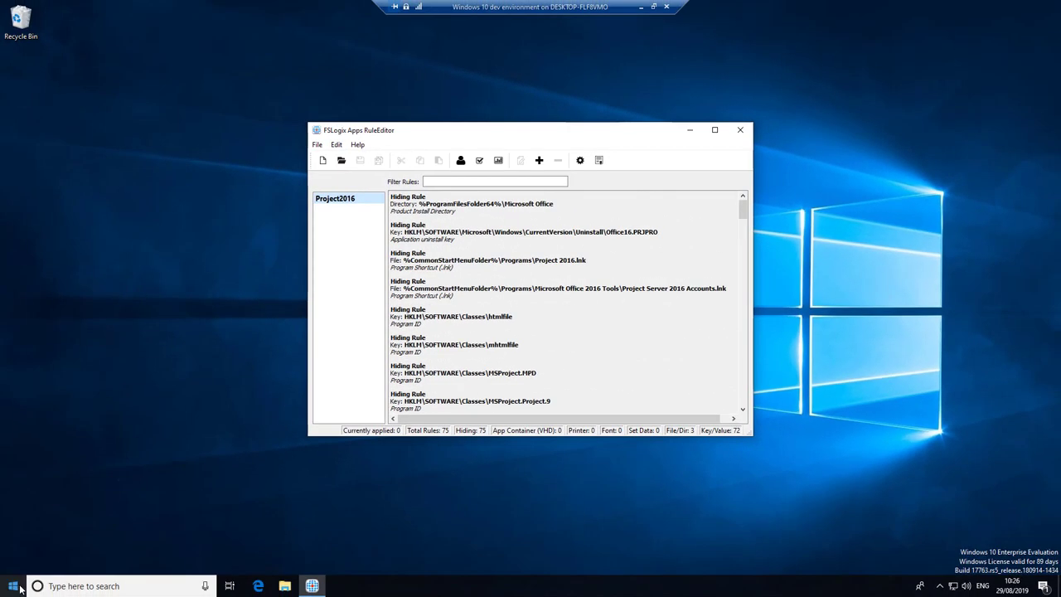
# Open a non-administrator Windows PowerShell window and run $fileName = 'Project2016.xml' to set the export file name.
pyautogui.rightClick(15, 586)
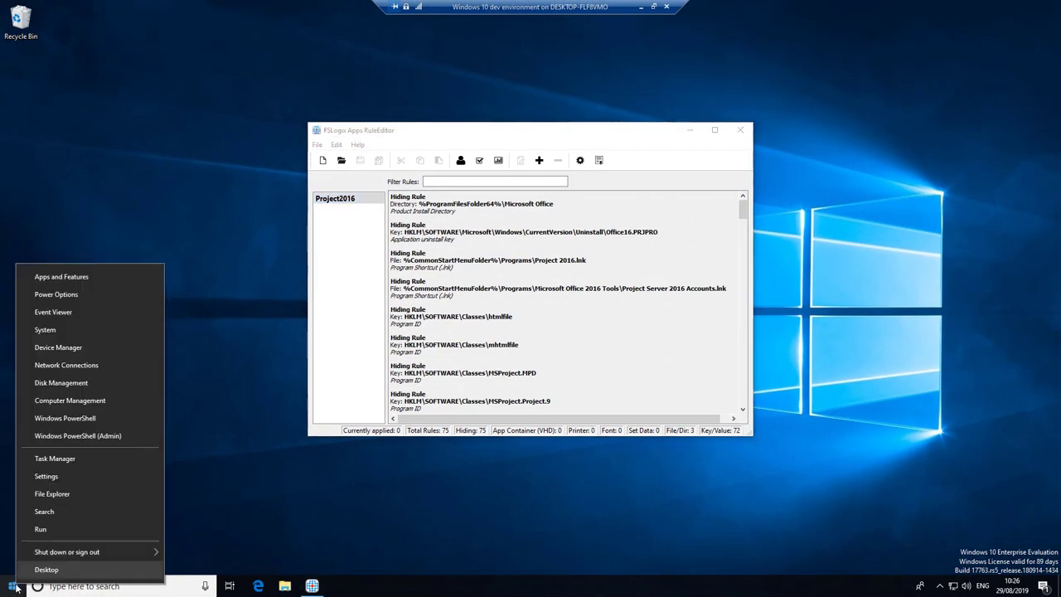
pyautogui.click(83, 418)
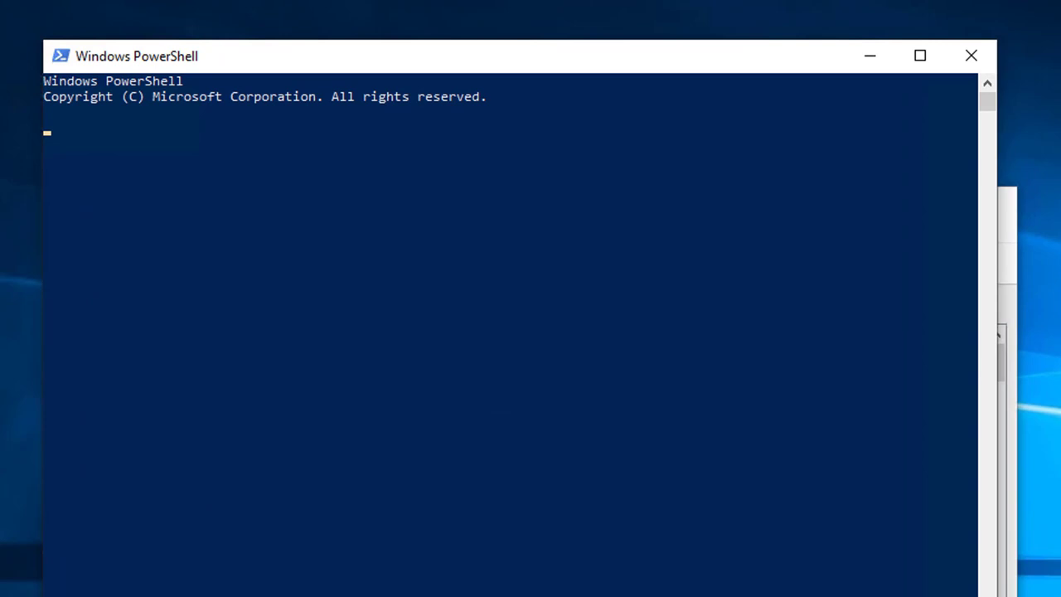
pyautogui.click(473, 265)
pyautogui.write("$fileName = 'Project2016.xml'")
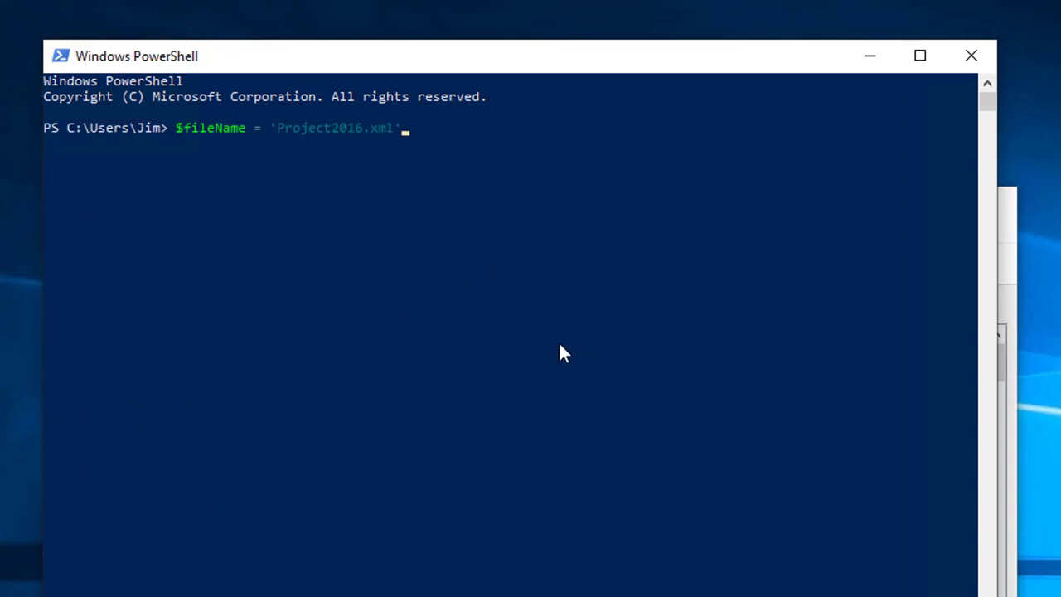
pyautogui.press('Return')
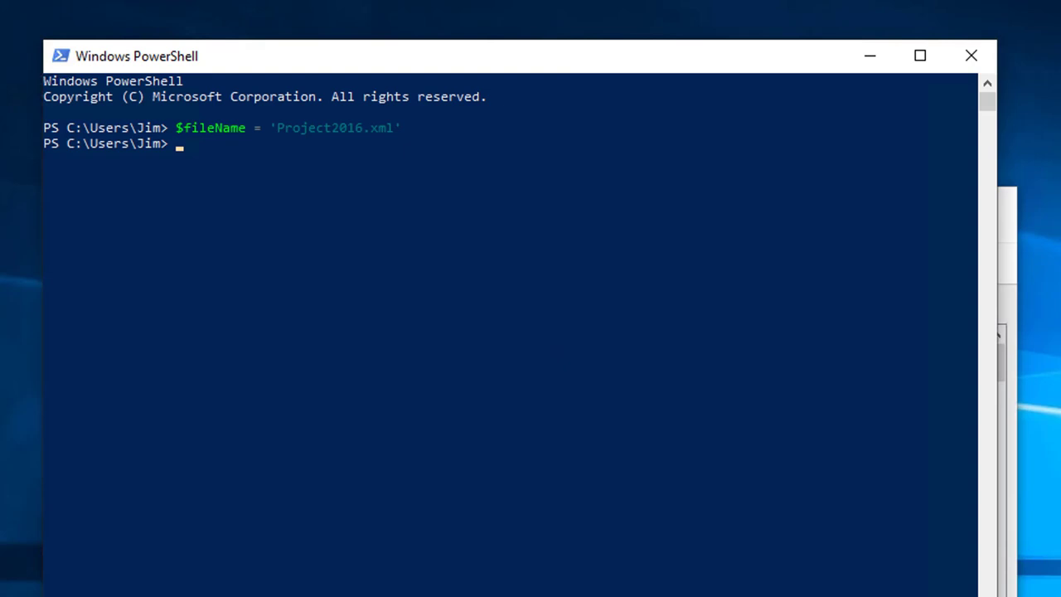
# Export the Project file listing by running Get-ChildItem 'C:\Program Files\Microsoft Office' -Recurse -File | Export-Clixml $fileName.
pyautogui.click(295, 389)
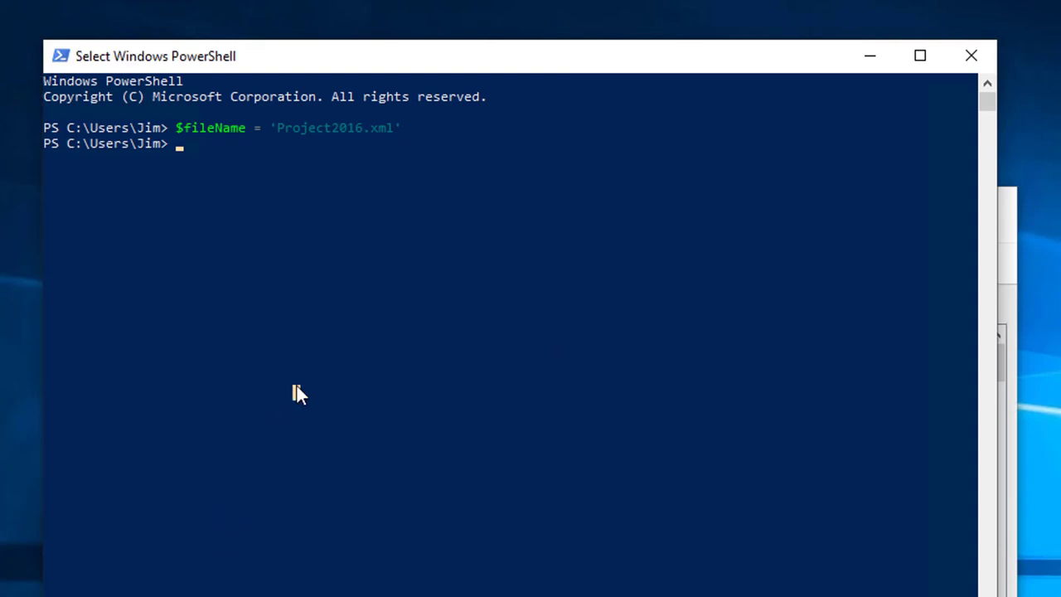
pyautogui.write("Get-ChildItem 'C:\\Program Files\\Microsoft Office' -Recurse -File | Export-Clixml $fileName")
pyautogui.press('Return')
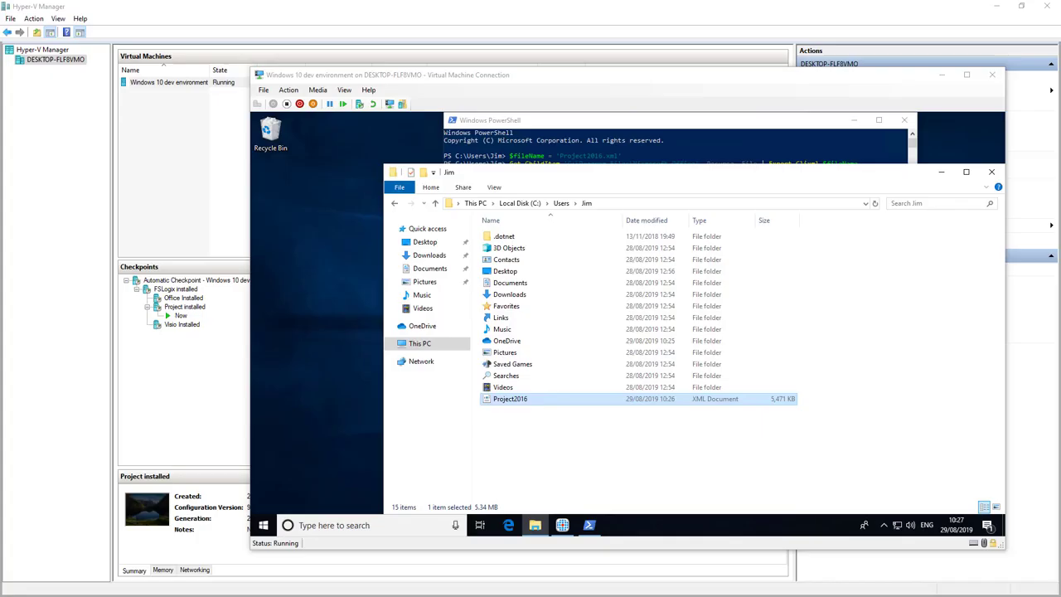
# Apply the Visio Installed checkpoint in Hyper-V Manager on the host without creating a new checkpoint.
pyautogui.click(183, 324)
pyautogui.rightClick(183, 324)
pyautogui.click(247, 348)
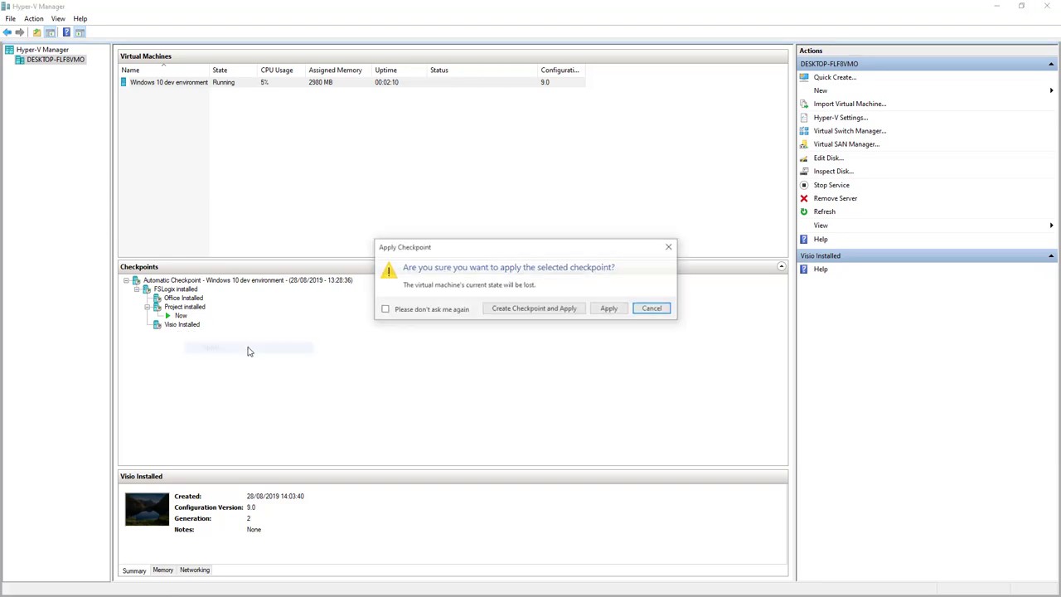
pyautogui.click(611, 310)
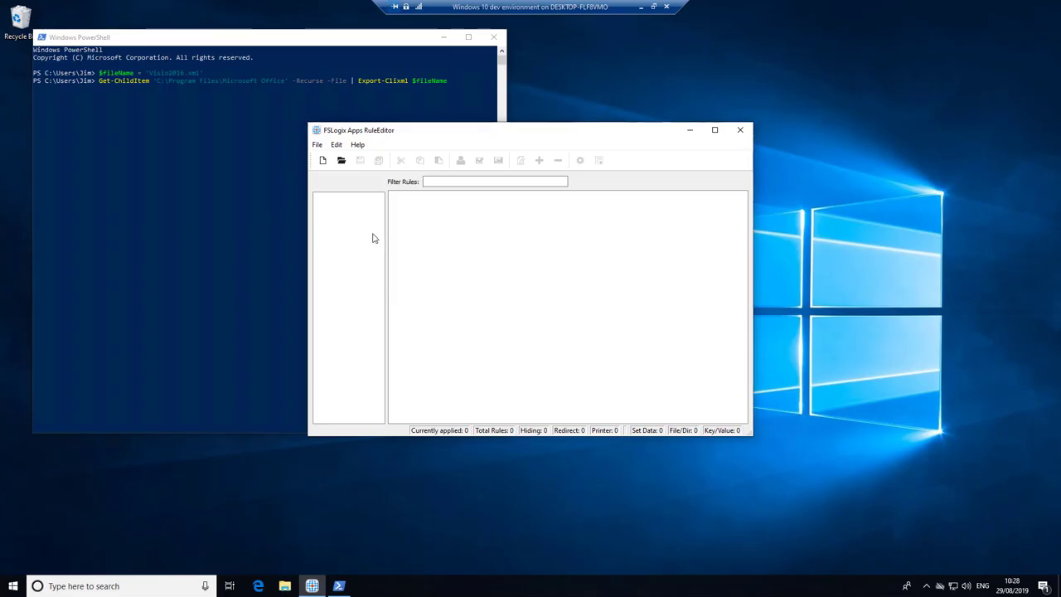
# Create a rule set named Visio2016 by scanning the installed program Microsoft Visio Professional 2016.
pyautogui.click(324, 160)
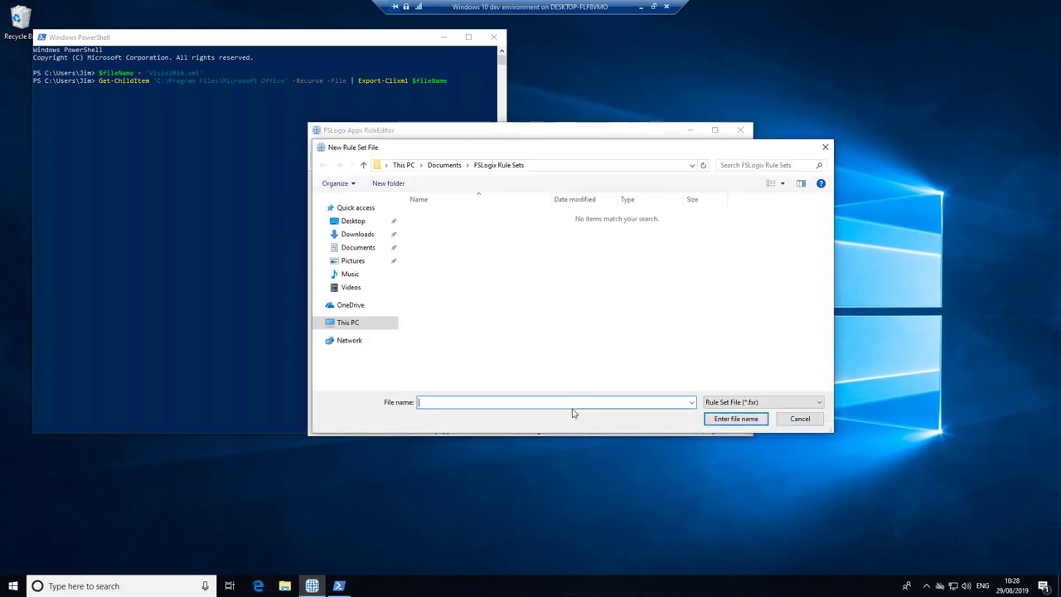
pyautogui.write('Visio2016')
pyautogui.click(736, 421)
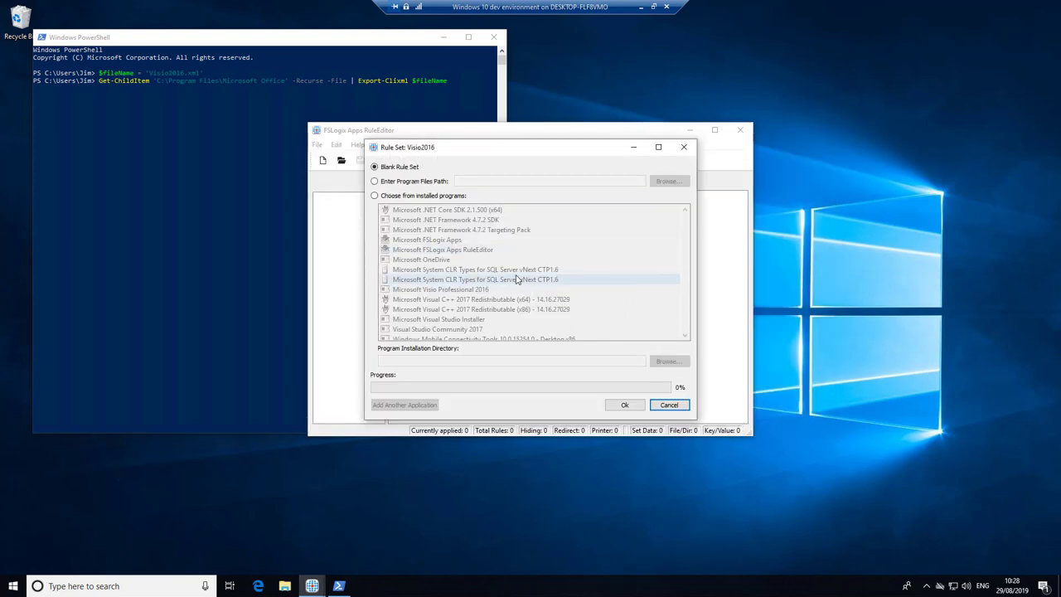
pyautogui.click(393, 197)
pyautogui.click(464, 289)
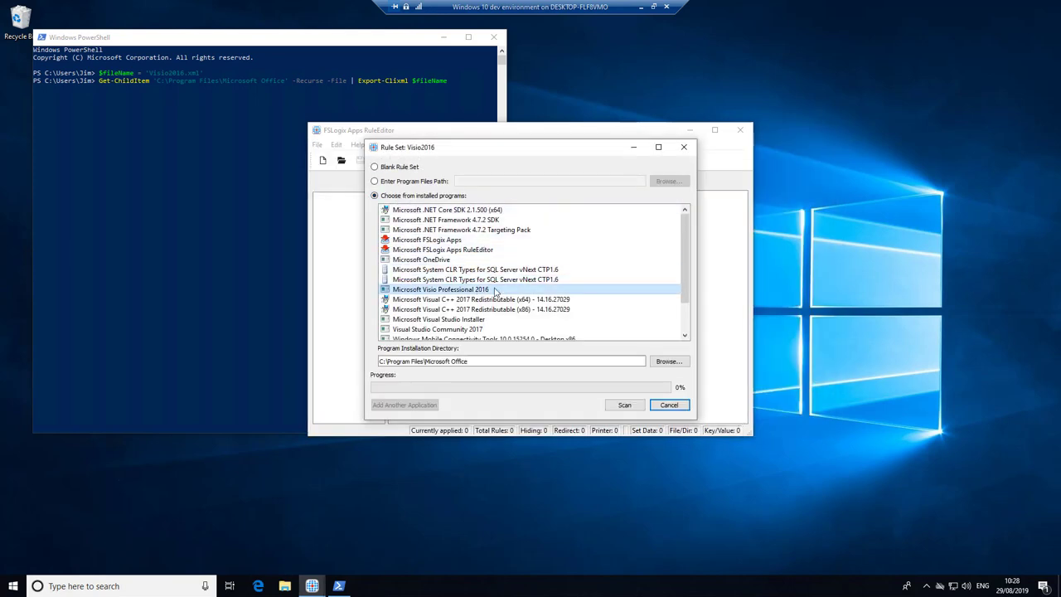
pyautogui.click(633, 405)
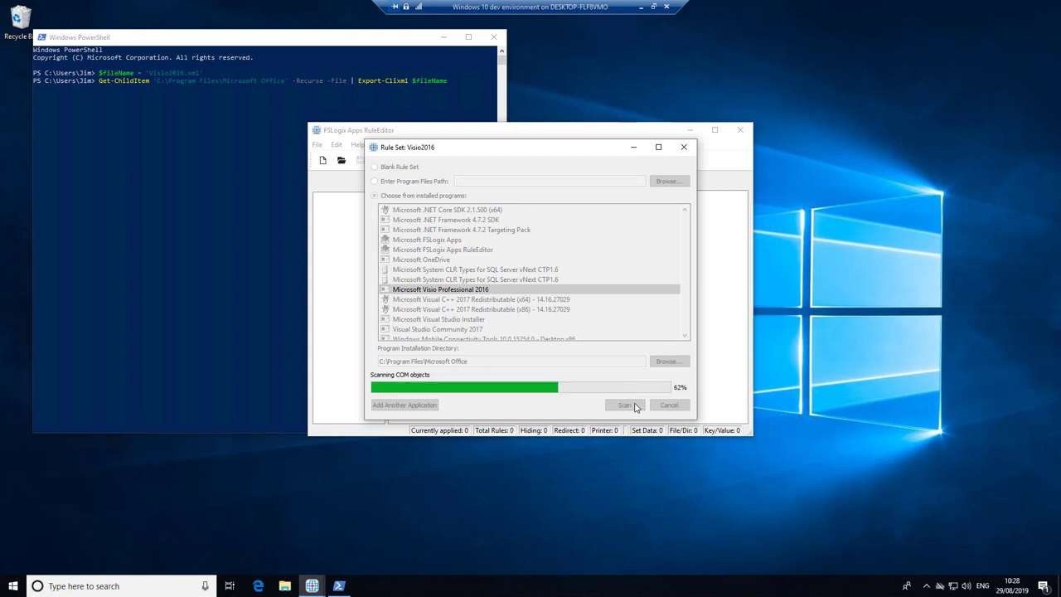
pyautogui.click(634, 406)
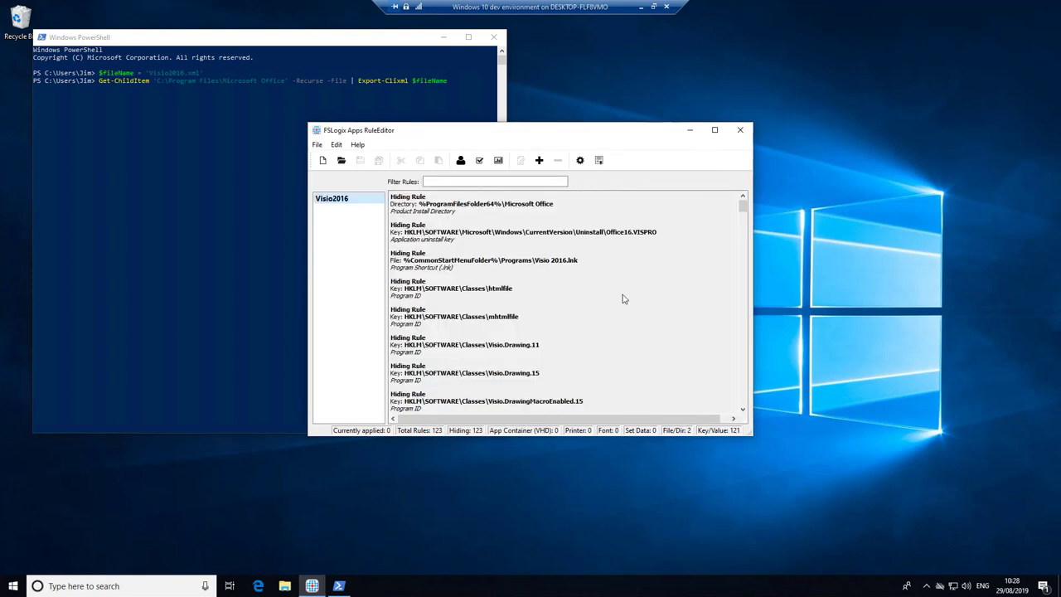
# Close the rule editor and return to the PowerShell window holding the Visio2016 file listing export command.
pyautogui.click(742, 133)
pyautogui.click(192, 158)
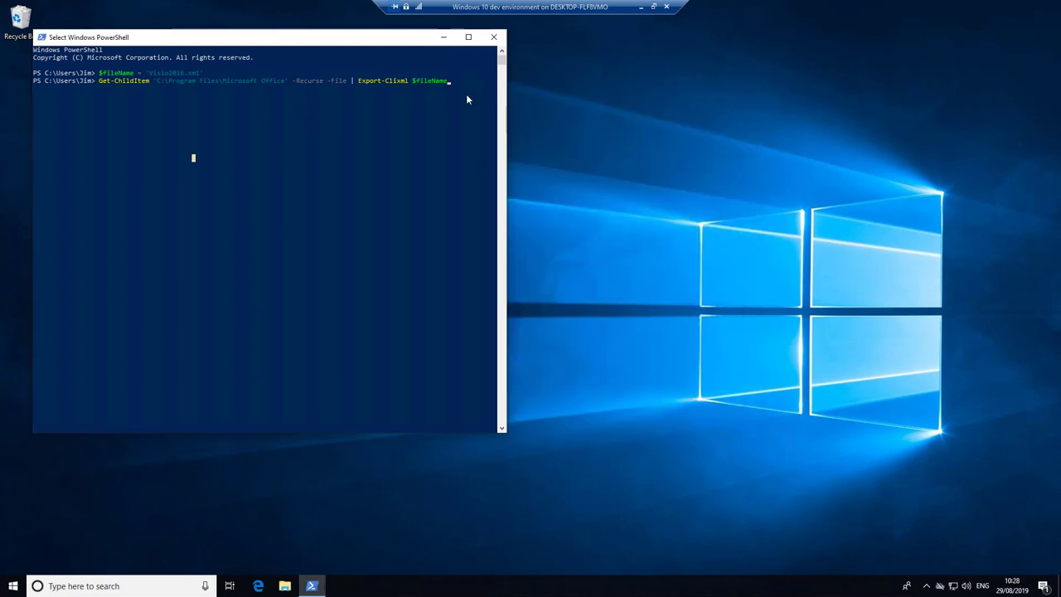
pyautogui.press('Escape')
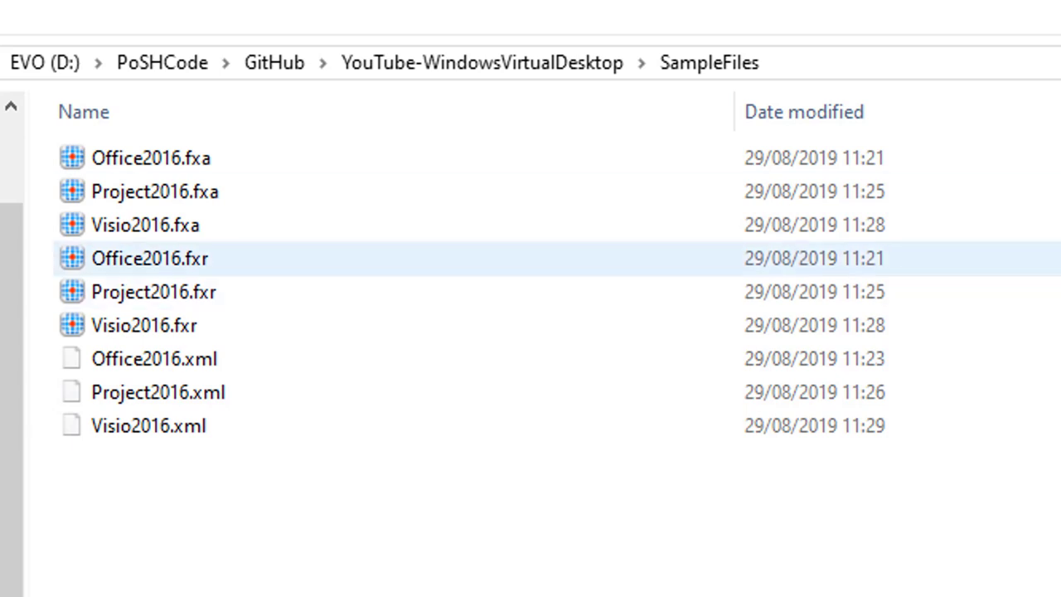
# Delete Office2016.fxa, Project2016.fxa and Visio2016.fxa from the SampleFiles folder on the host.
pyautogui.click(145, 225)
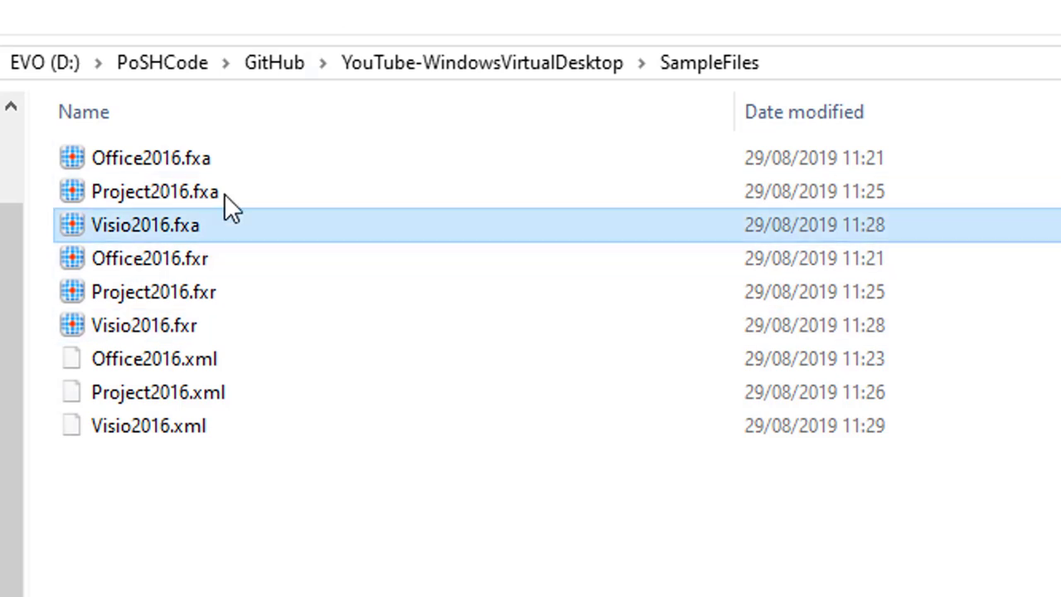
pyautogui.keyDown('shift'); pyautogui.click(244, 157); pyautogui.keyUp('shift')
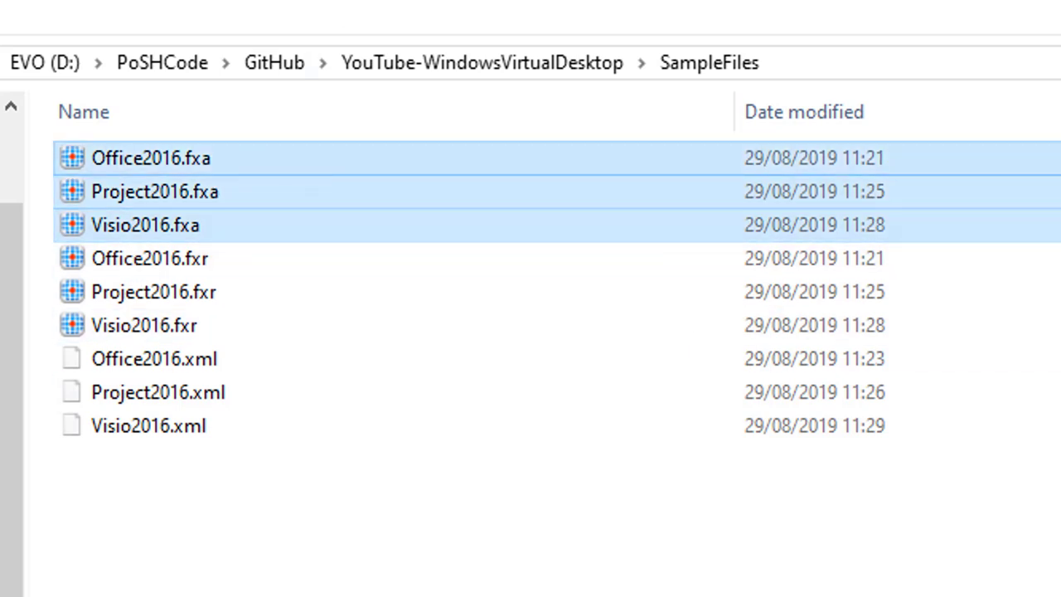
pyautogui.press('Delete')
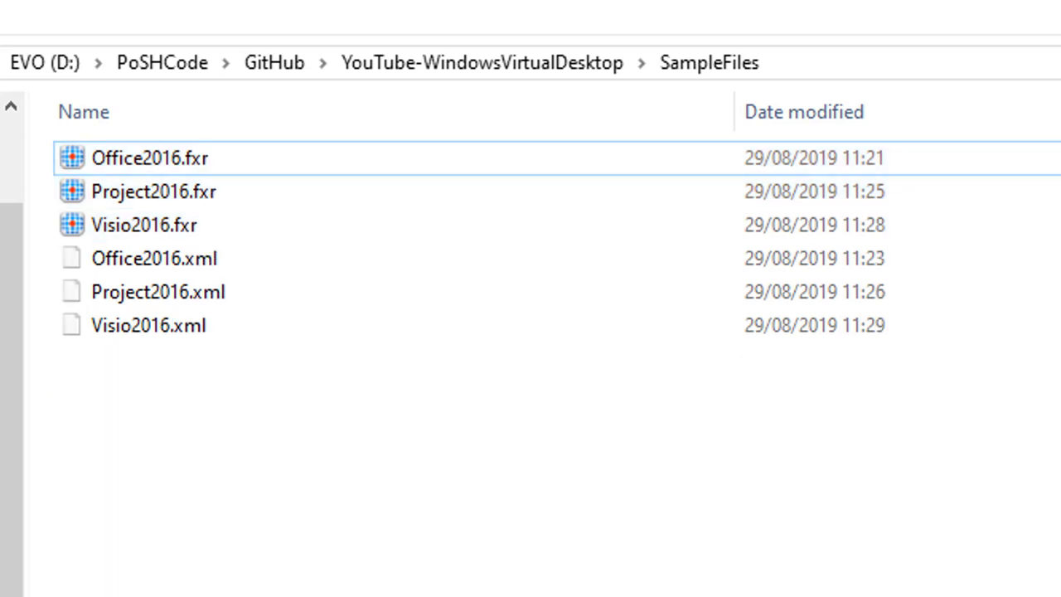
# Highlight Office2016.xml, Project2016.xml and Visio2016.xml in SampleFiles to review the collected listings, then clear the selection.
pyautogui.click(195, 267)
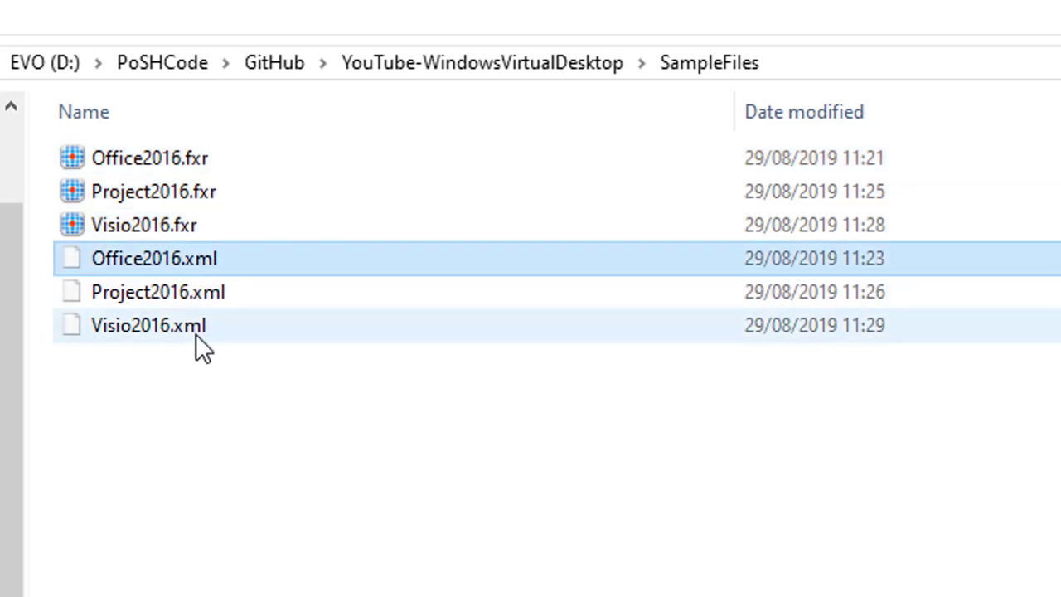
pyautogui.keyDown('shift'); pyautogui.click(196, 329); pyautogui.keyUp('shift')
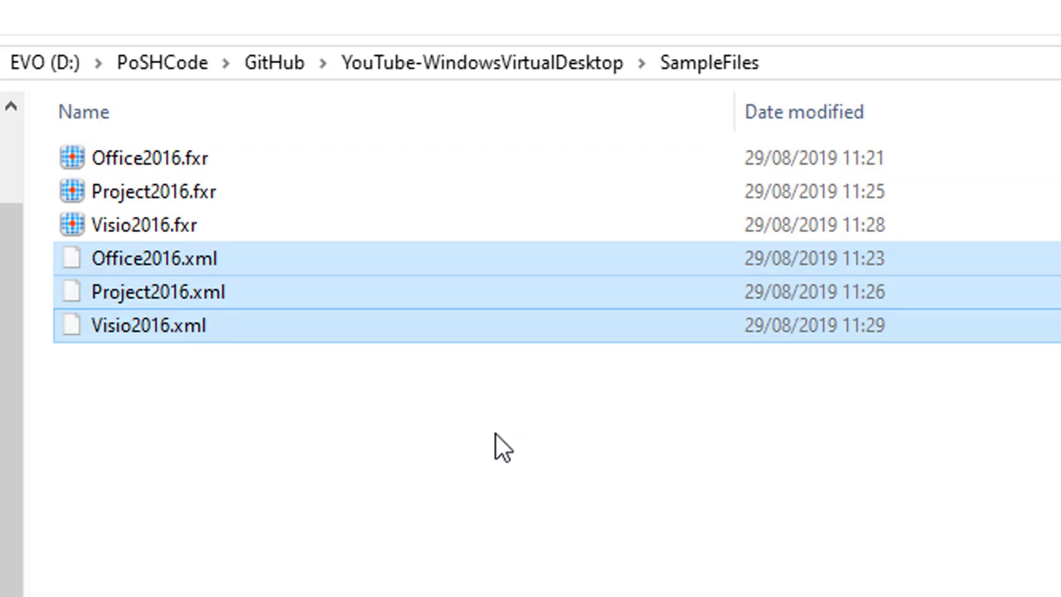
pyautogui.click(412, 433)
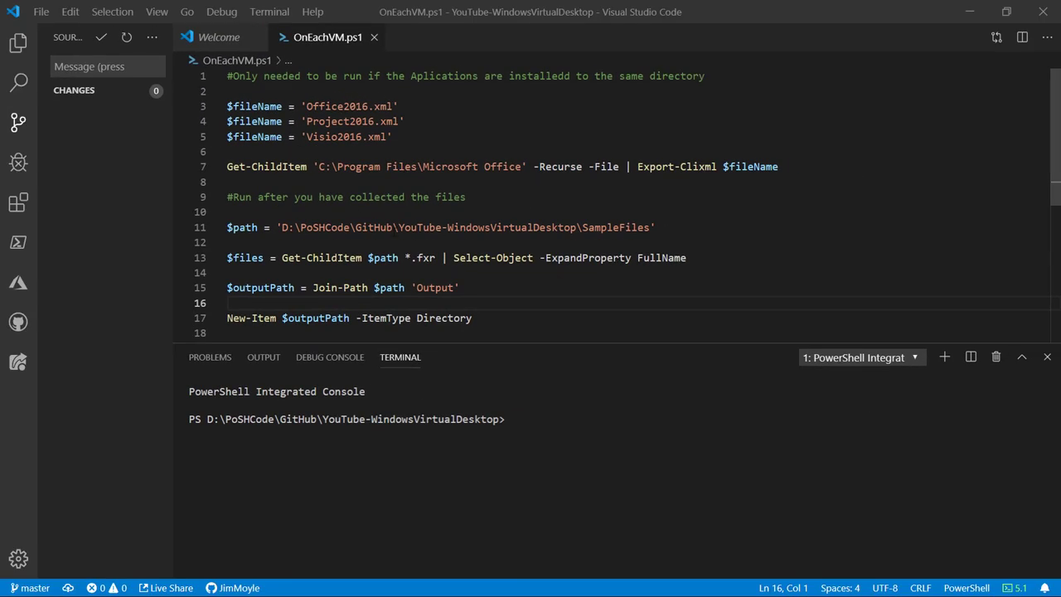
# In OnEachVM.ps1 in Visual Studio Code, run only the line that sets $path to 'D:\PoSHCode\GitHub\YouTube-WindowsVirtualDesktop\SampleFiles'.
pyautogui.scroll(-3, 627, 203)
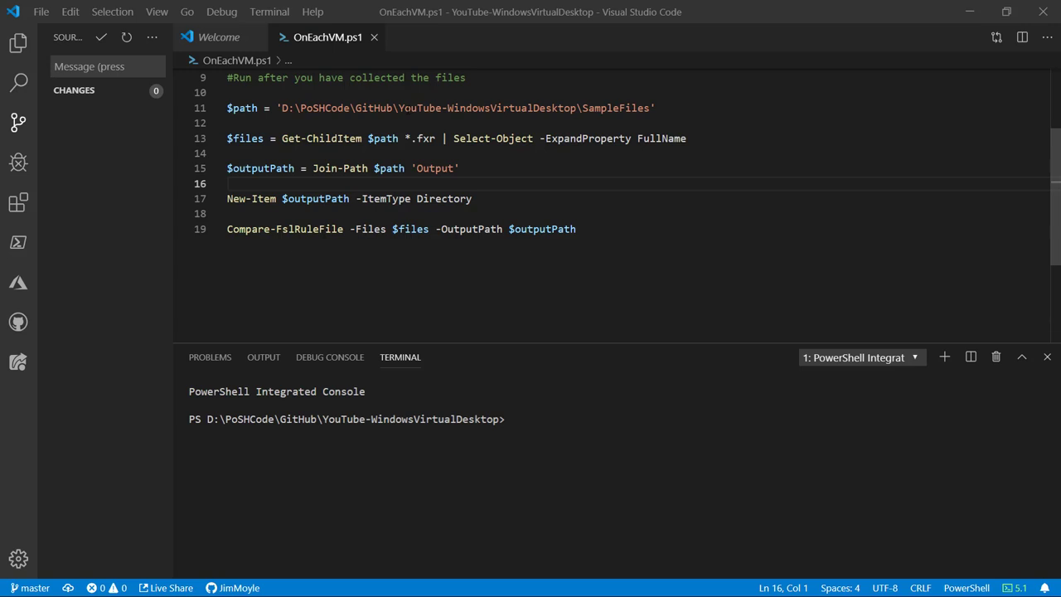
pyautogui.click(239, 108)
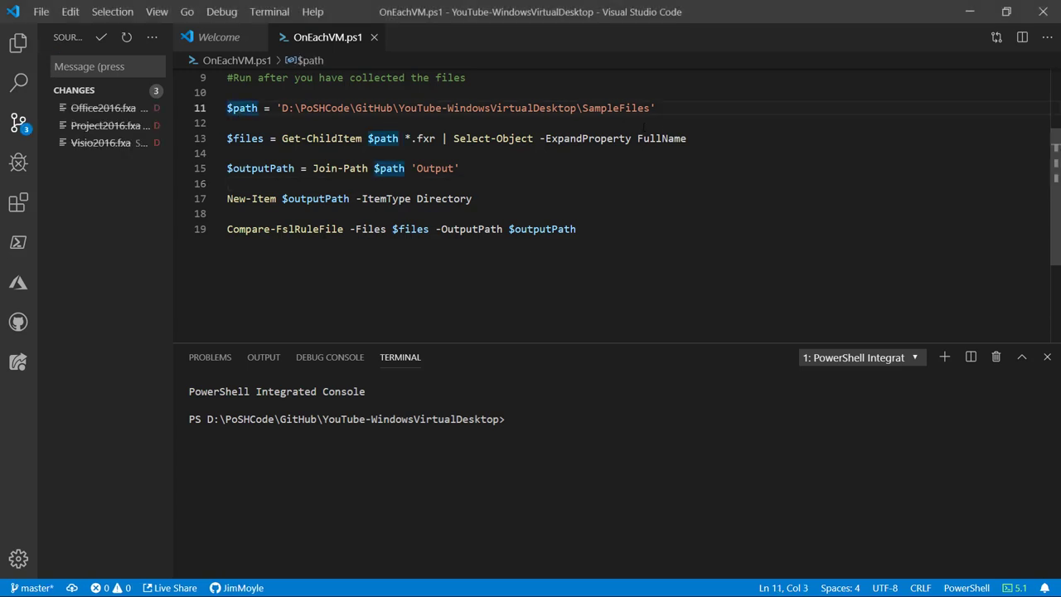
pyautogui.press('F8')
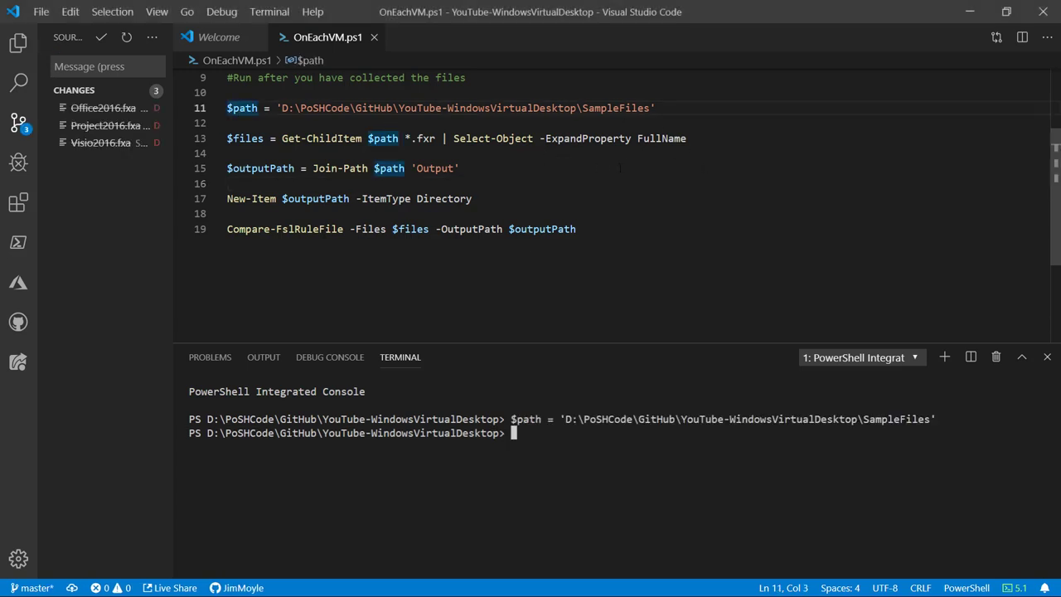
# Run the line storing the full names of the *.fxr files in $files, and output the variable's contents.
pyautogui.click(758, 139)
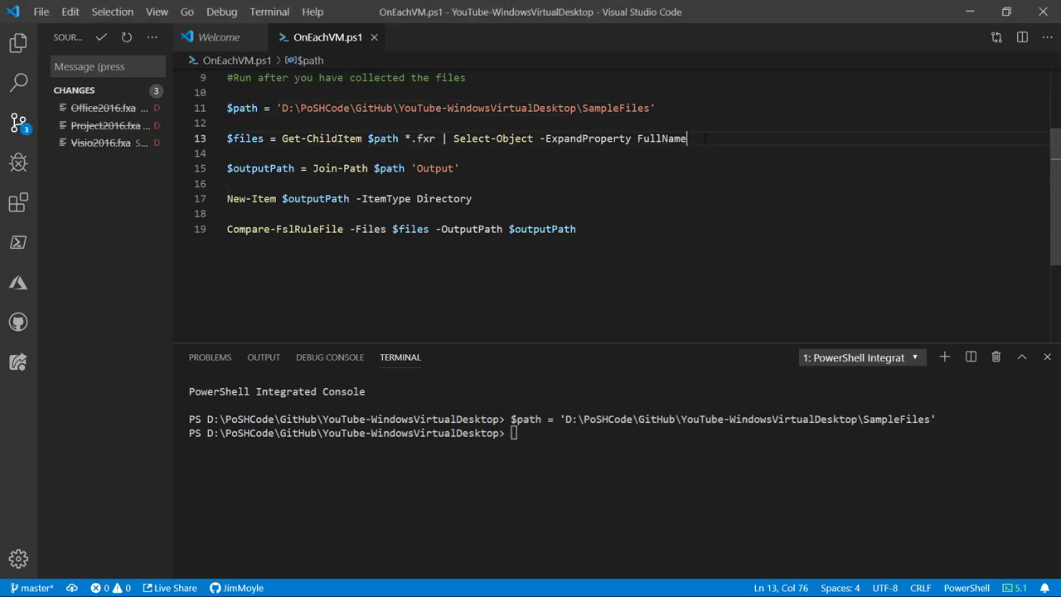
pyautogui.press('F8')
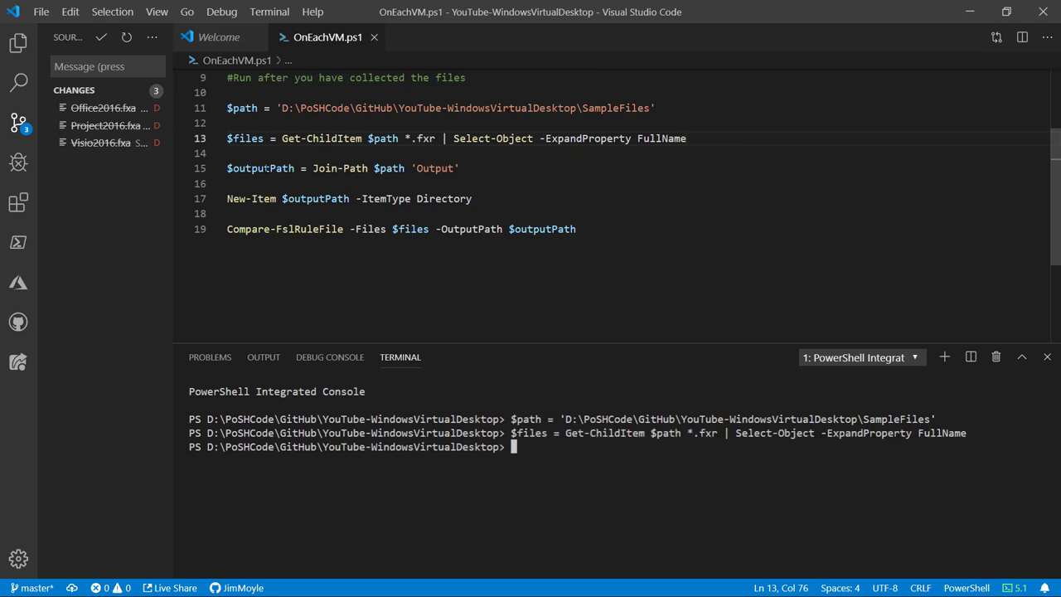
pyautogui.moveTo(264, 138); pyautogui.dragTo(220, 140)
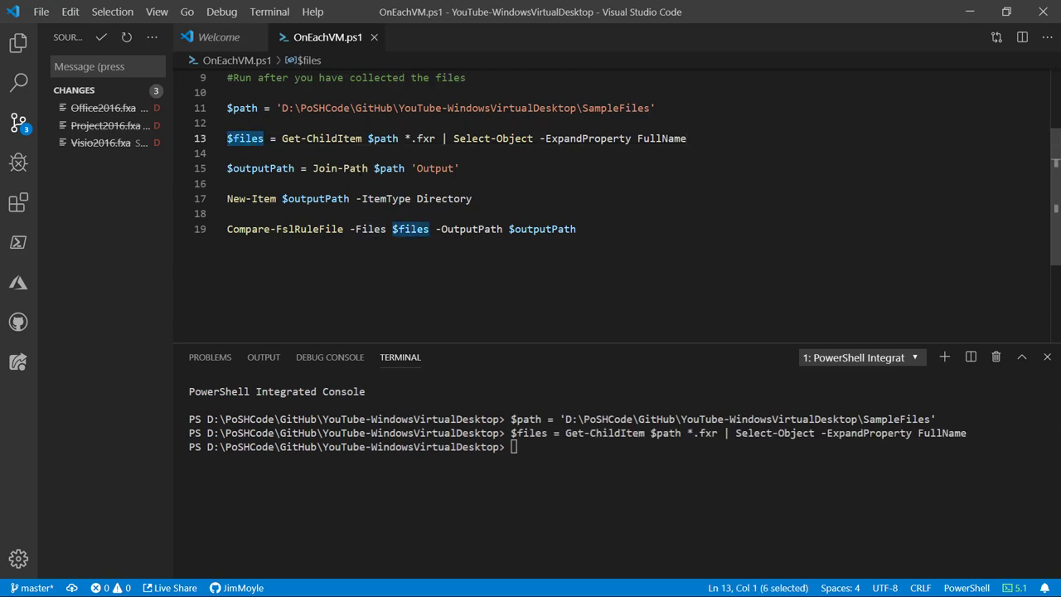
pyautogui.press('F8')
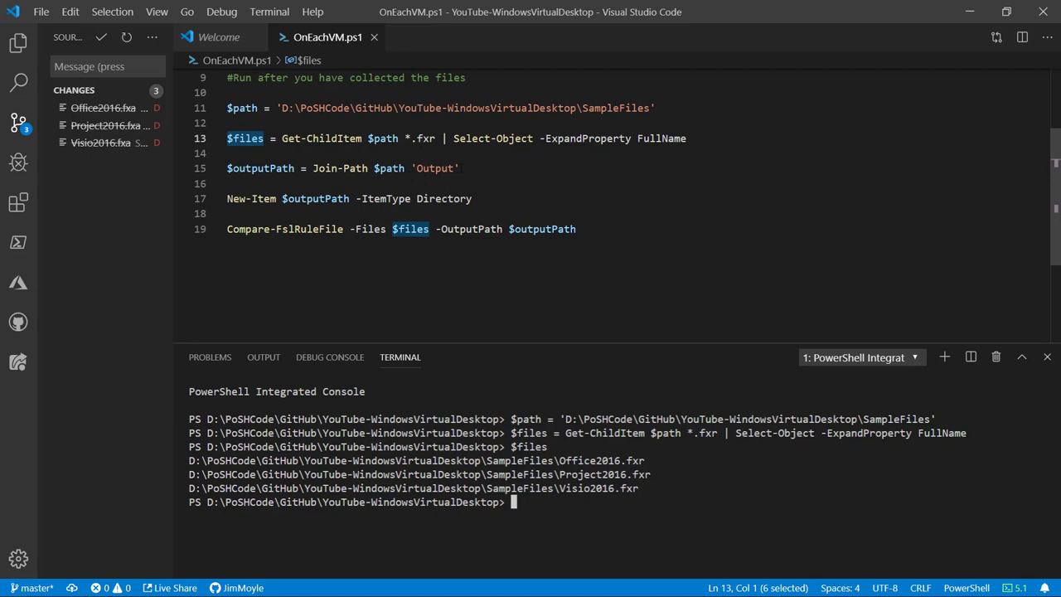
# Run the lines that set $outputPath to the Output subfolder of $path and create that directory.
pyautogui.moveTo(461, 168); pyautogui.dragTo(227, 168)
pyautogui.press('F8')
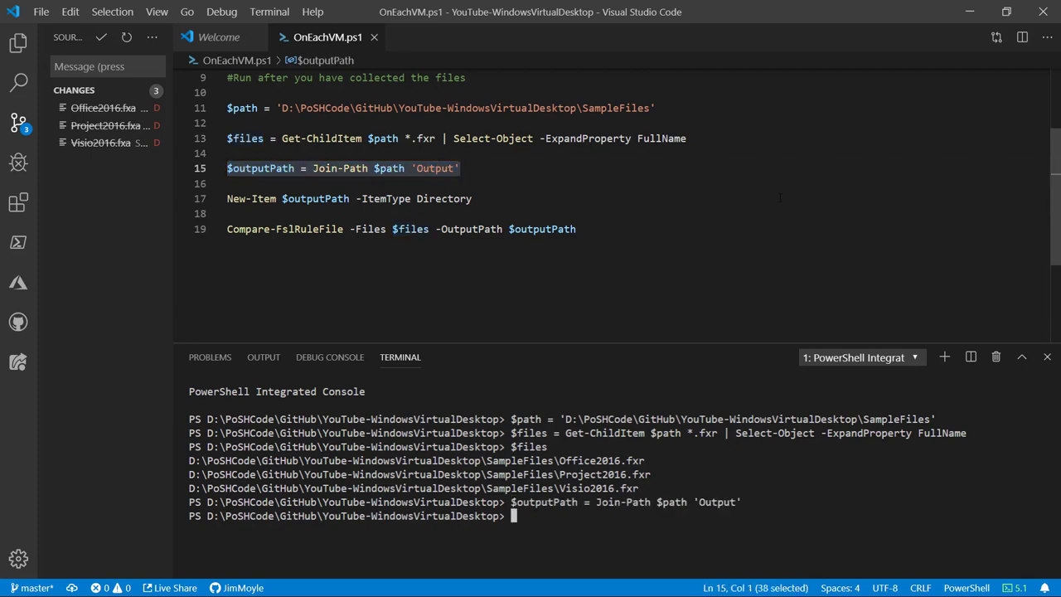
pyautogui.click(494, 199)
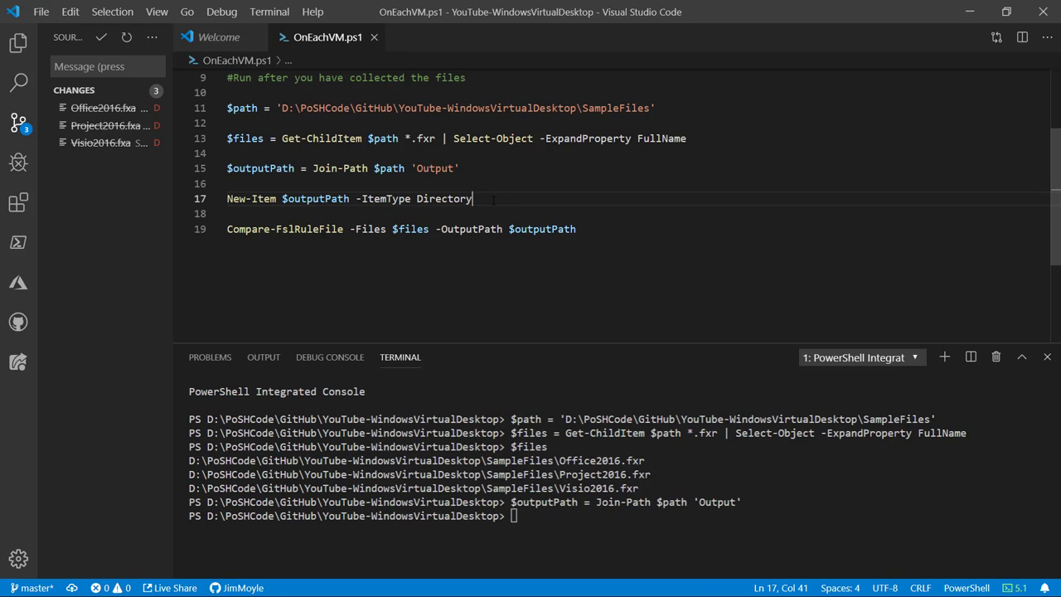
pyautogui.press('F8')
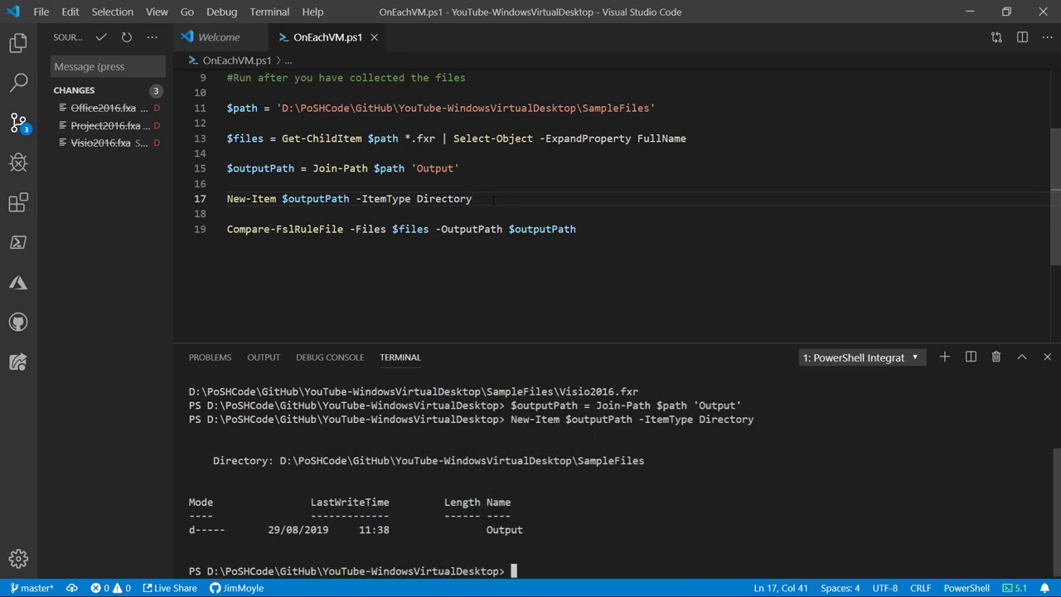
# Install the Fslogix.powershell.rules module with Install-Module in an administrator Windows PowerShell window.
pyautogui.click(602, 232)
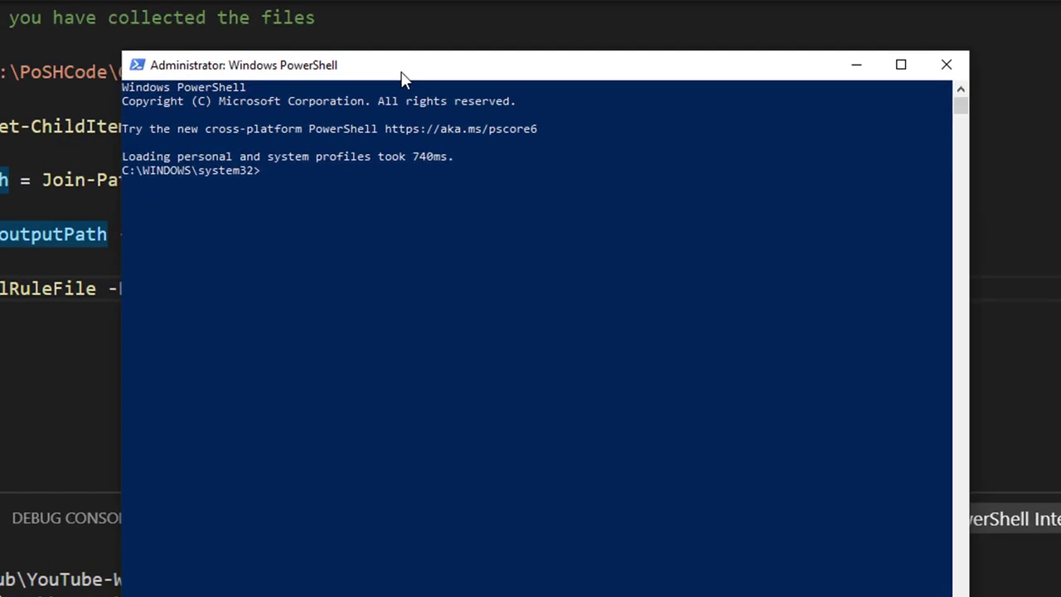
pyautogui.click(508, 346)
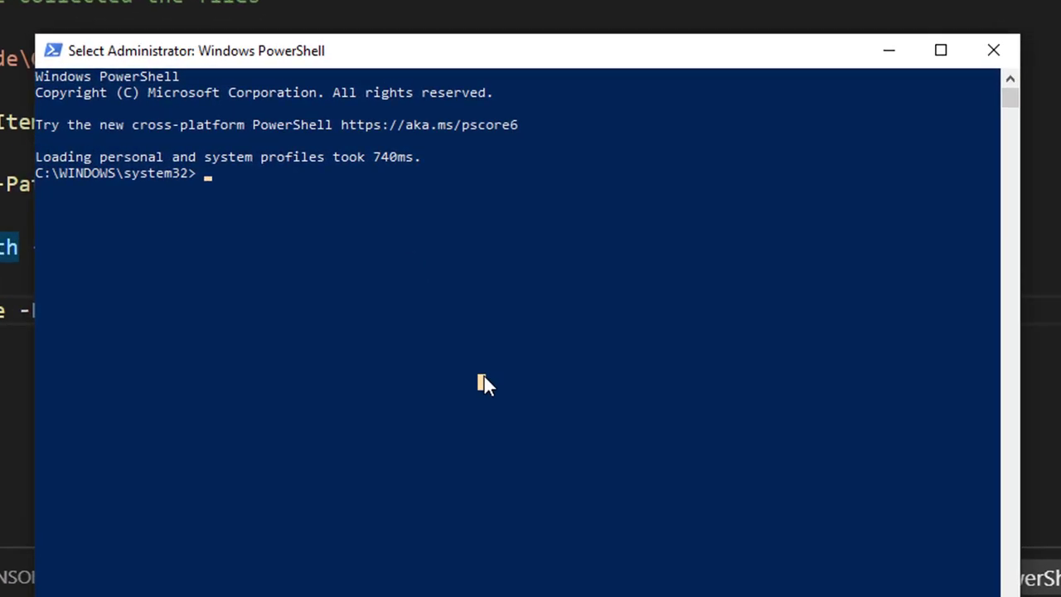
pyautogui.write('install-mod')
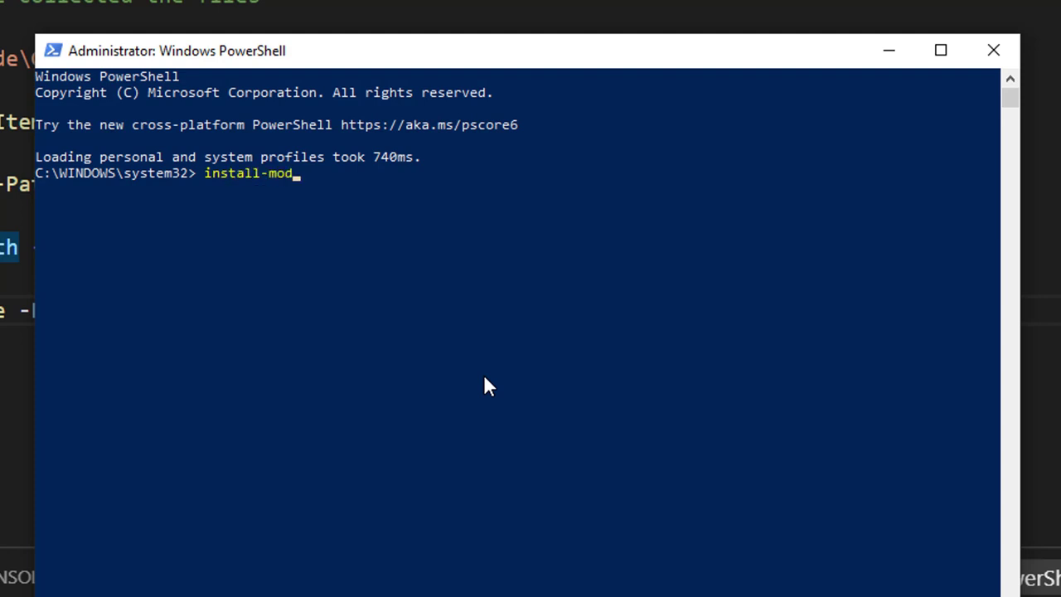
pyautogui.press('Tab')
pyautogui.write('Fslogi')
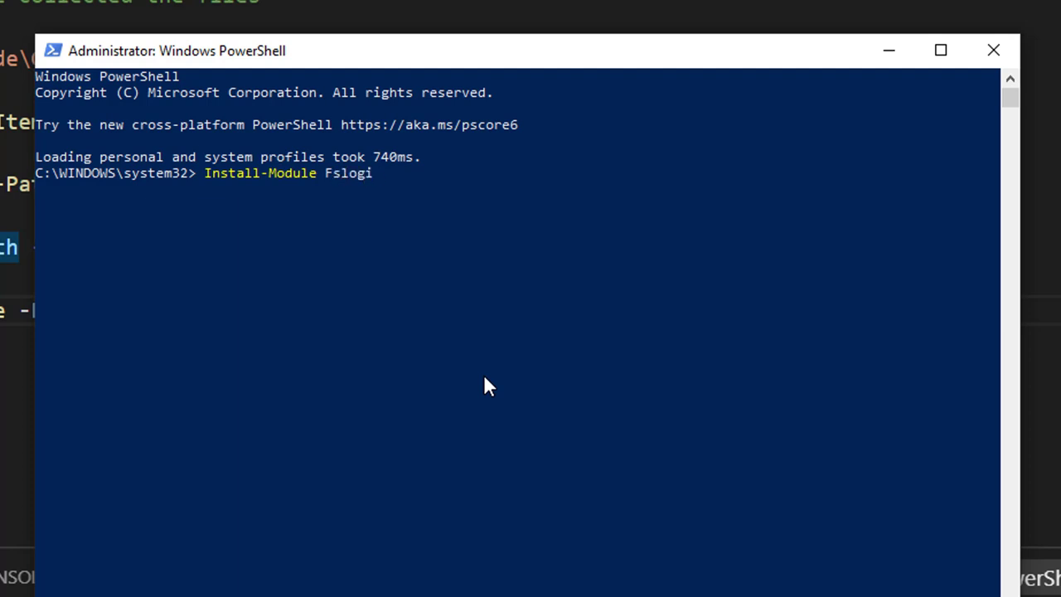
pyautogui.write('x.powershell.rules')
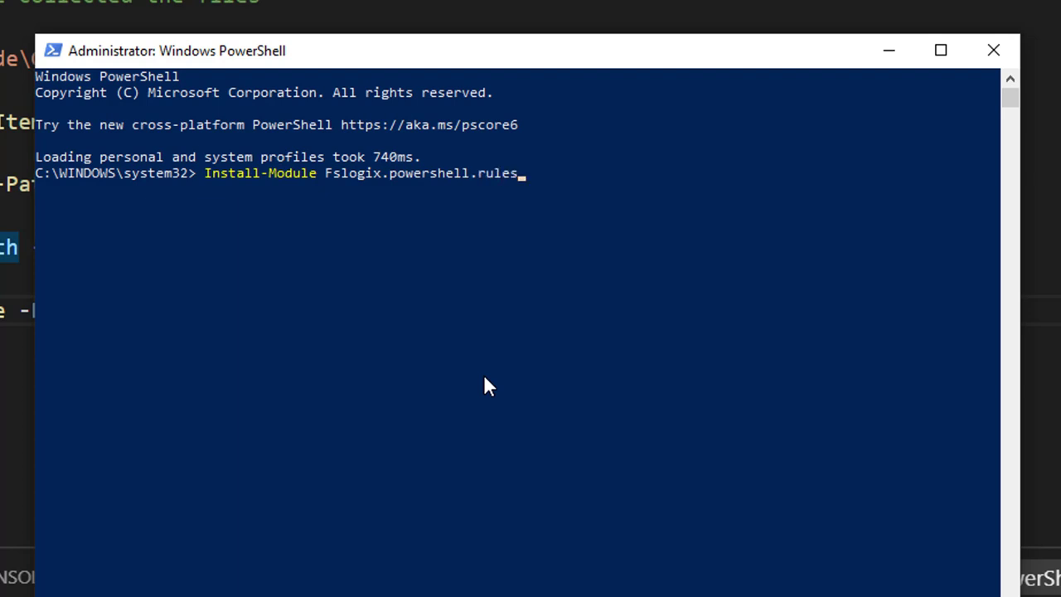
pyautogui.press('Return')
# List the module's functions with get-command -Module FSLogix.PowerShell.Rules and highlight Compare-FslRuleFile.
pyautogui.write('g')
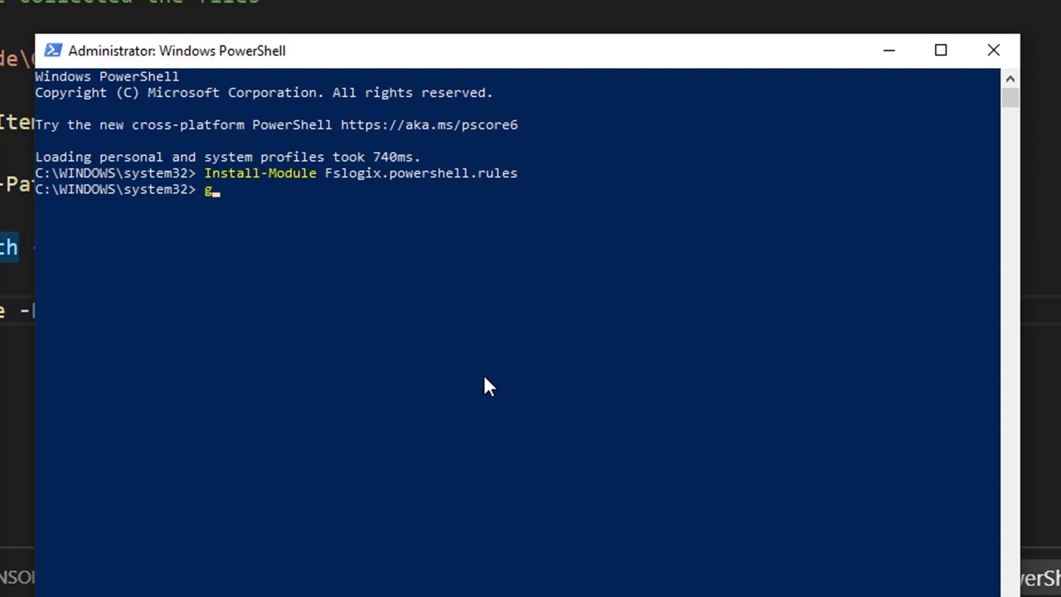
pyautogui.write('et-command -mo')
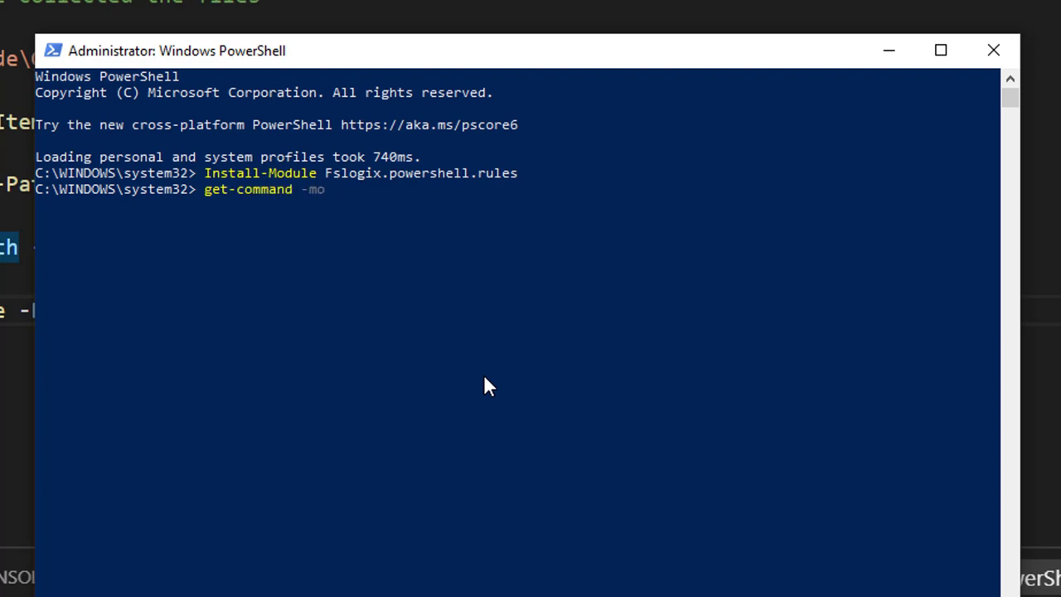
pyautogui.press('Tab')
pyautogui.write('fs')
pyautogui.press('Tab')
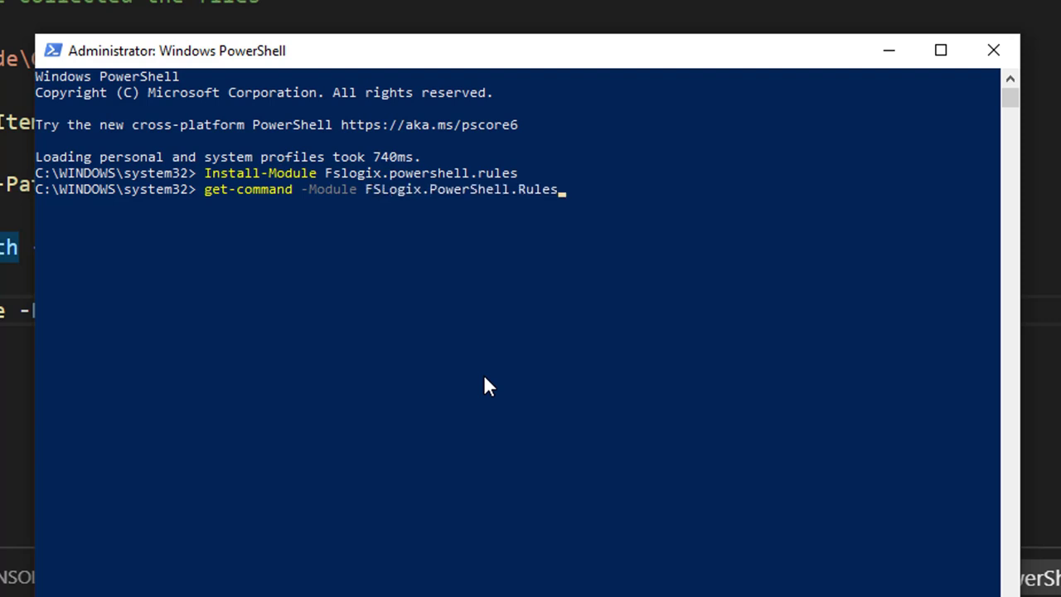
pyautogui.press('Return')
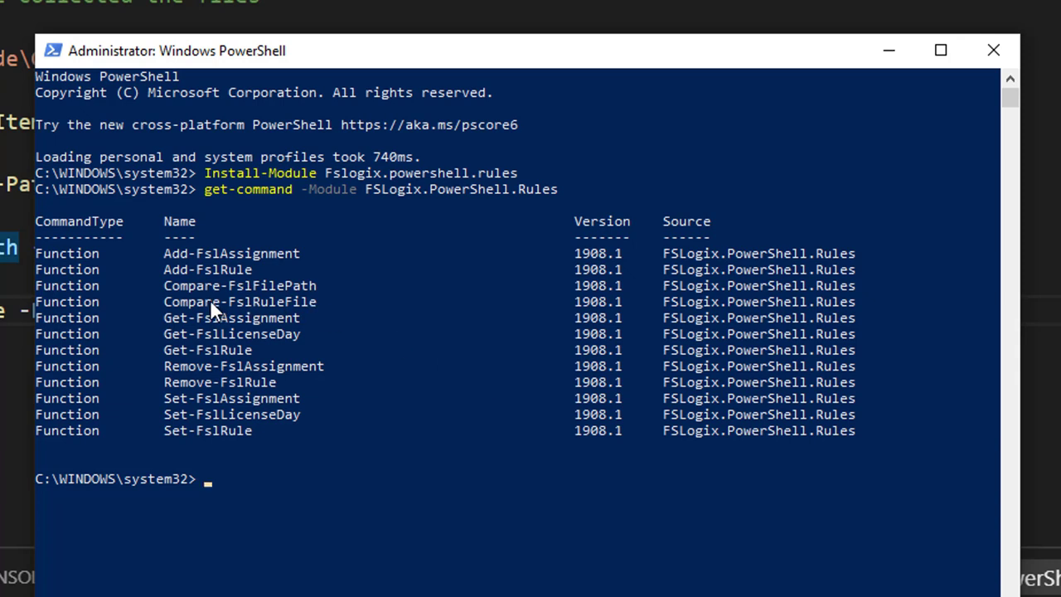
pyautogui.moveTo(161, 303); pyautogui.dragTo(349, 307)
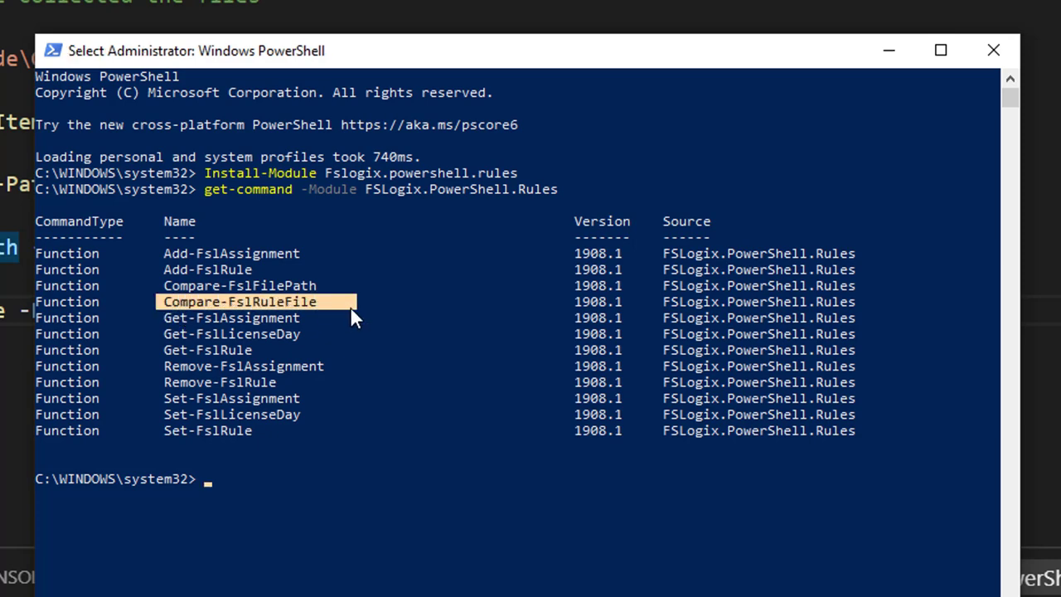
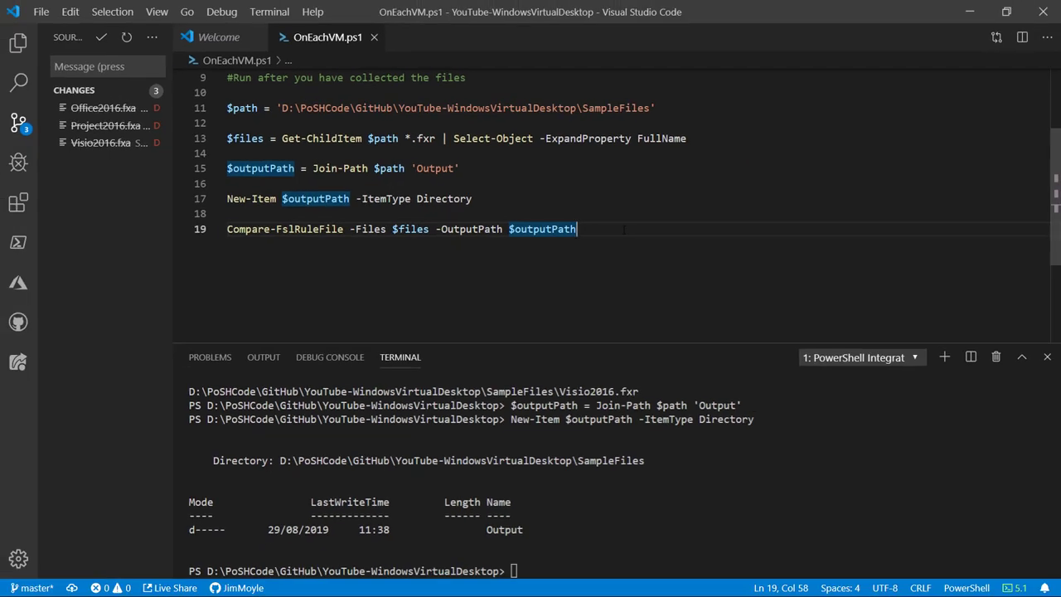
# Run Compare-FslRuleFile -Files $files -OutputPath $outputPath in Visual Studio Code, and view the SampleFiles and Output folders in File Explorer.
pyautogui.press('F8')
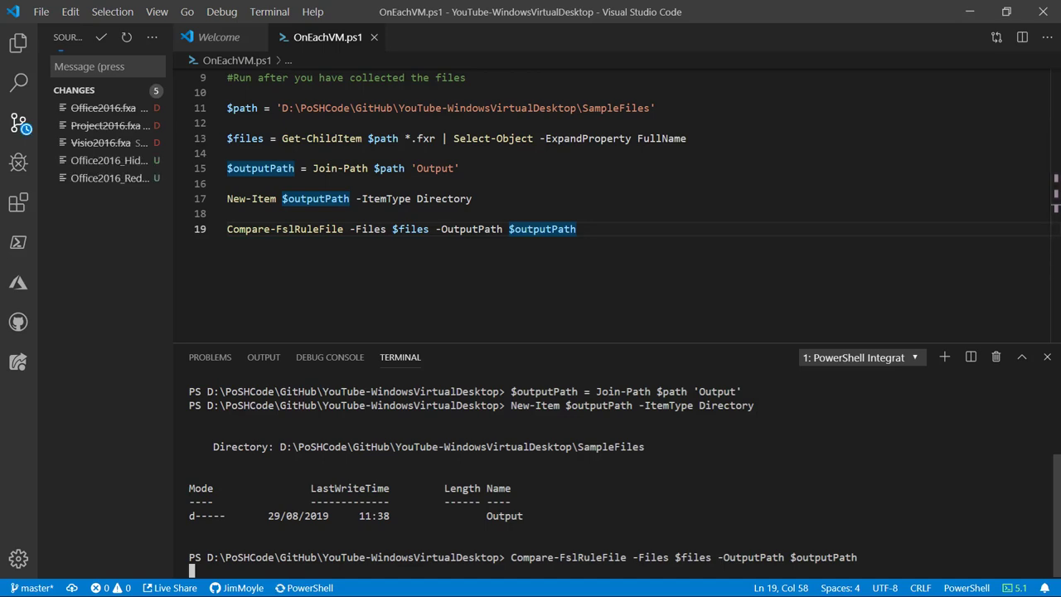
pyautogui.hotkey('alt', 'Tab')
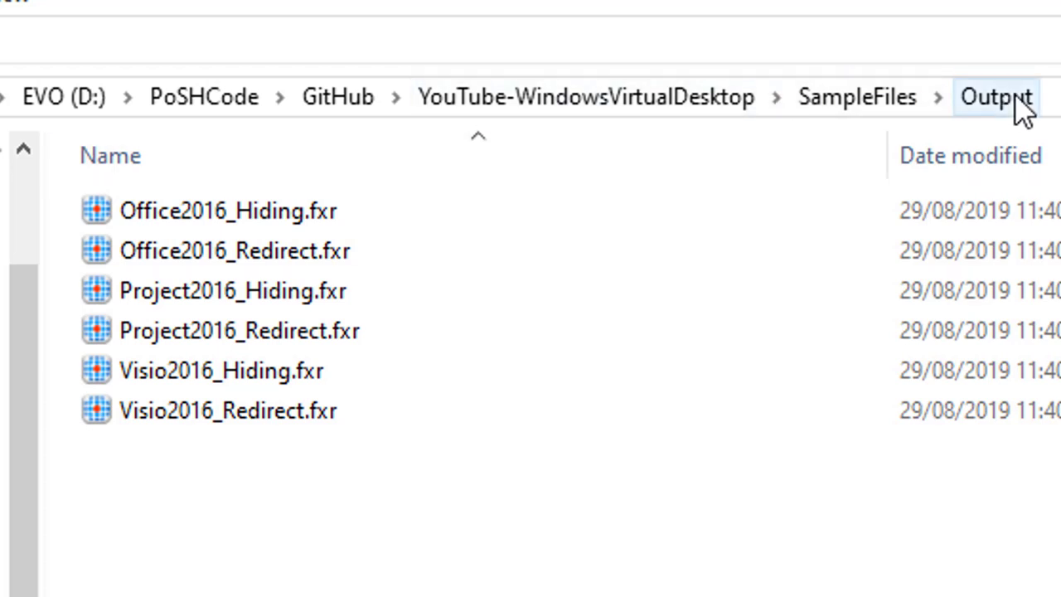
pyautogui.click(872, 104)
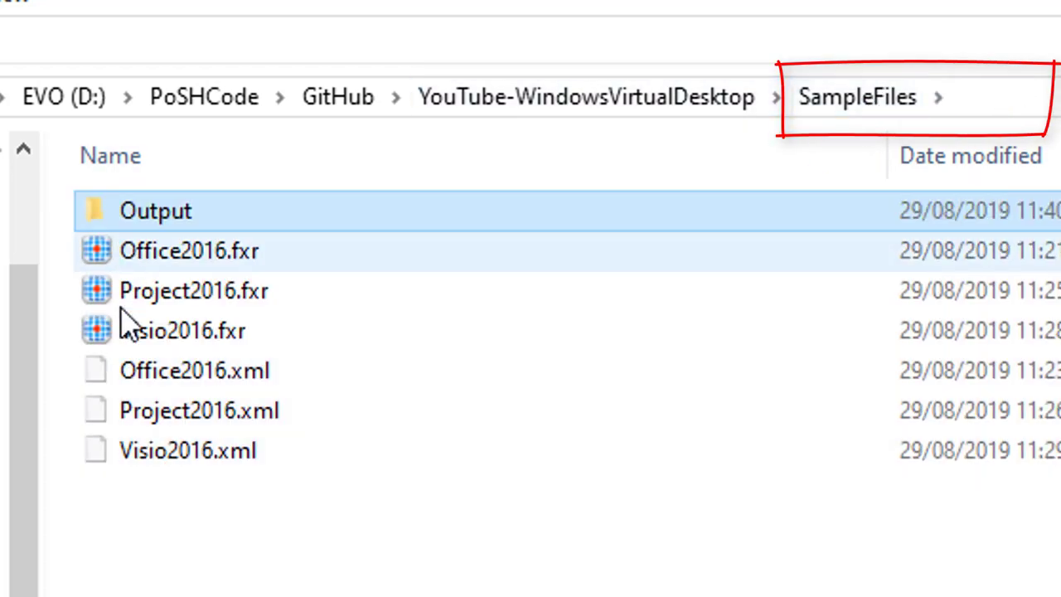
pyautogui.doubleClick(190, 213)
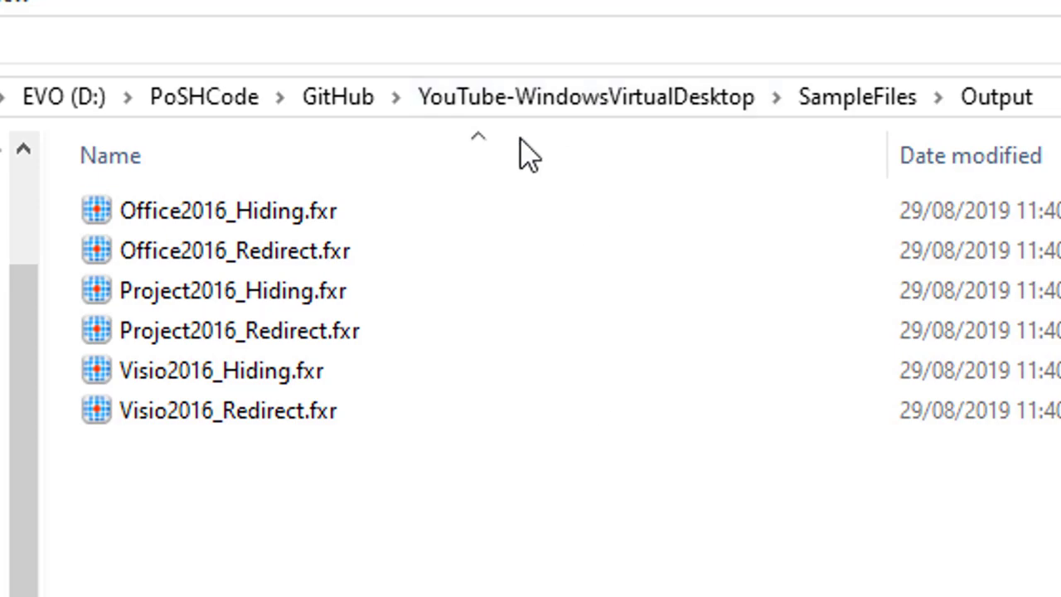
# Open the original Office2016.fxr from SampleFiles in the rule editor to check its rule totals, and close it.
pyautogui.click(847, 103)
pyautogui.doubleClick(222, 253)
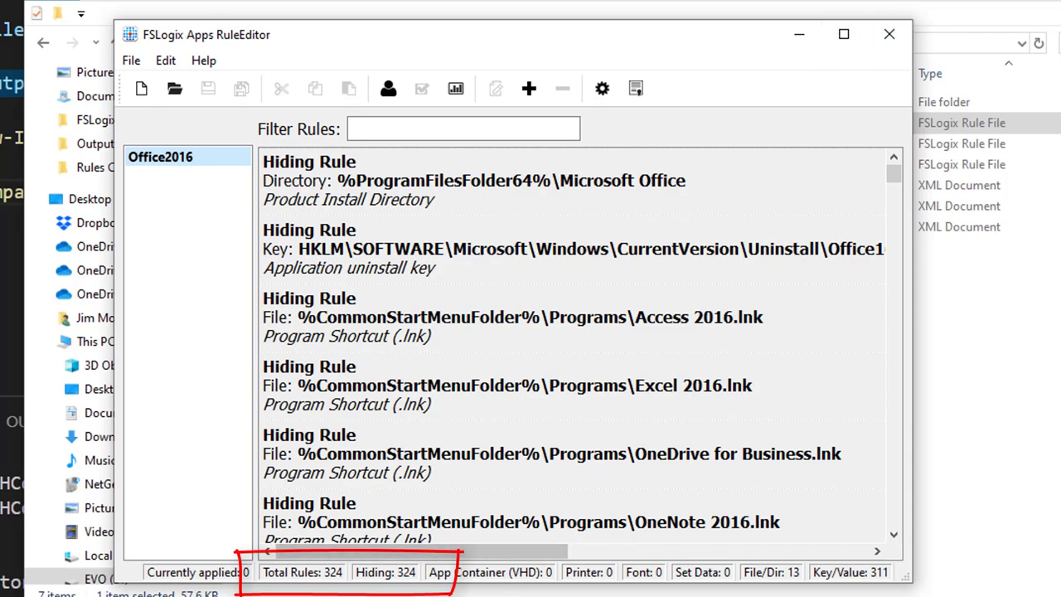
pyautogui.click(891, 40)
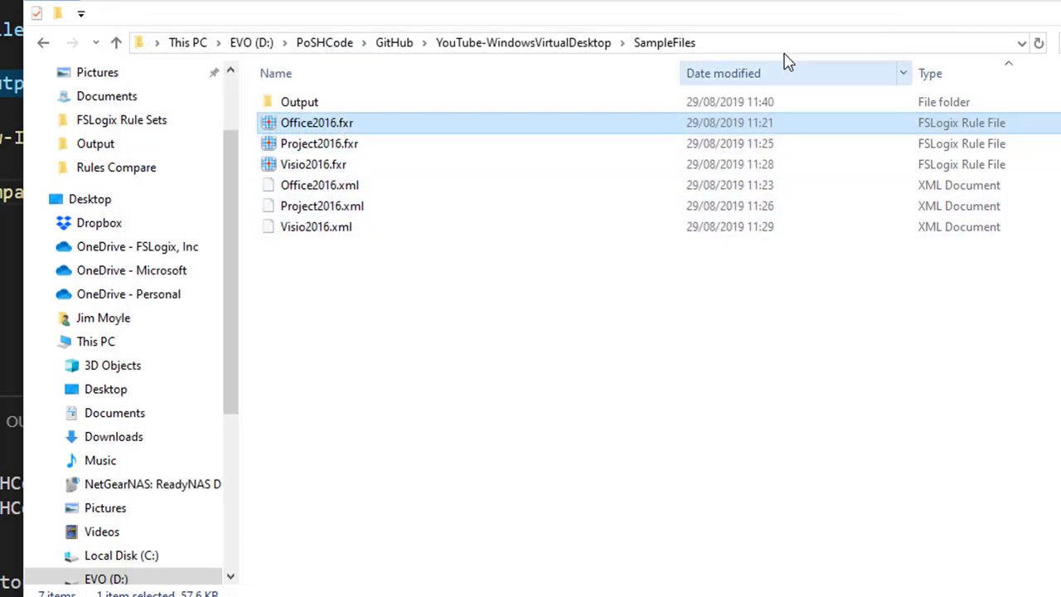
# Open Office2016_Hiding.fxr from the Output folder in the rule editor to check its rule totals, and close it.
pyautogui.doubleClick(292, 104)
pyautogui.doubleClick(360, 104)
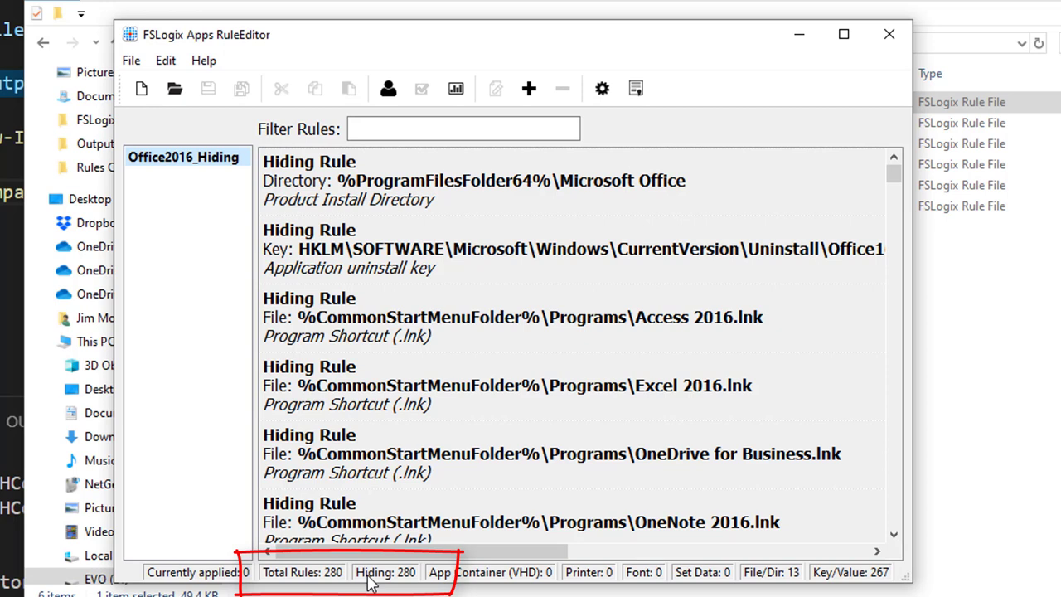
pyautogui.click(889, 32)
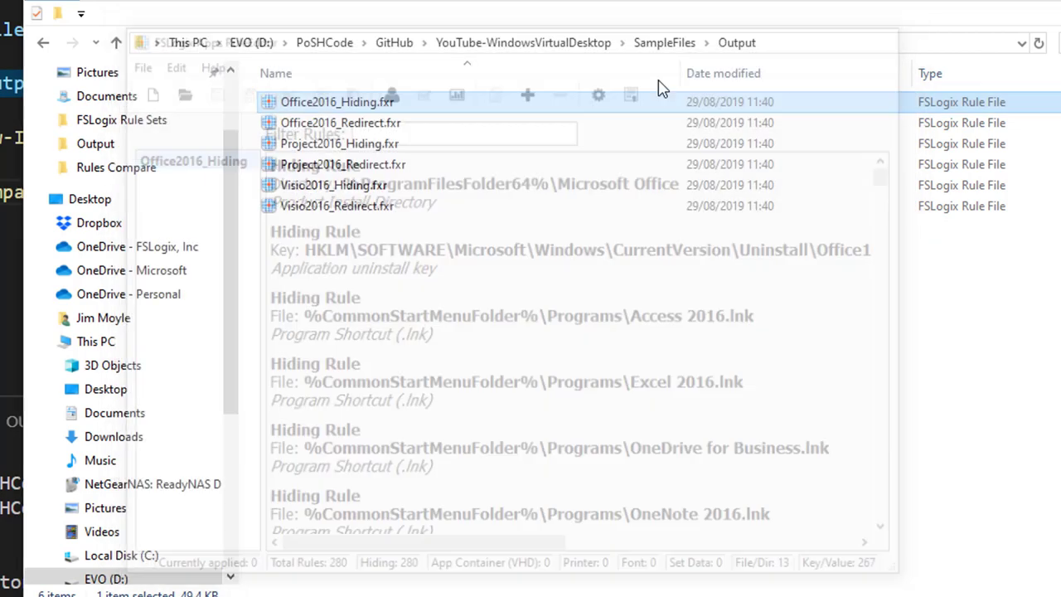
# Open Office2016_Redirect.fxr in the rule editor and widen the window to read the full redirect paths.
pyautogui.doubleClick(356, 122)
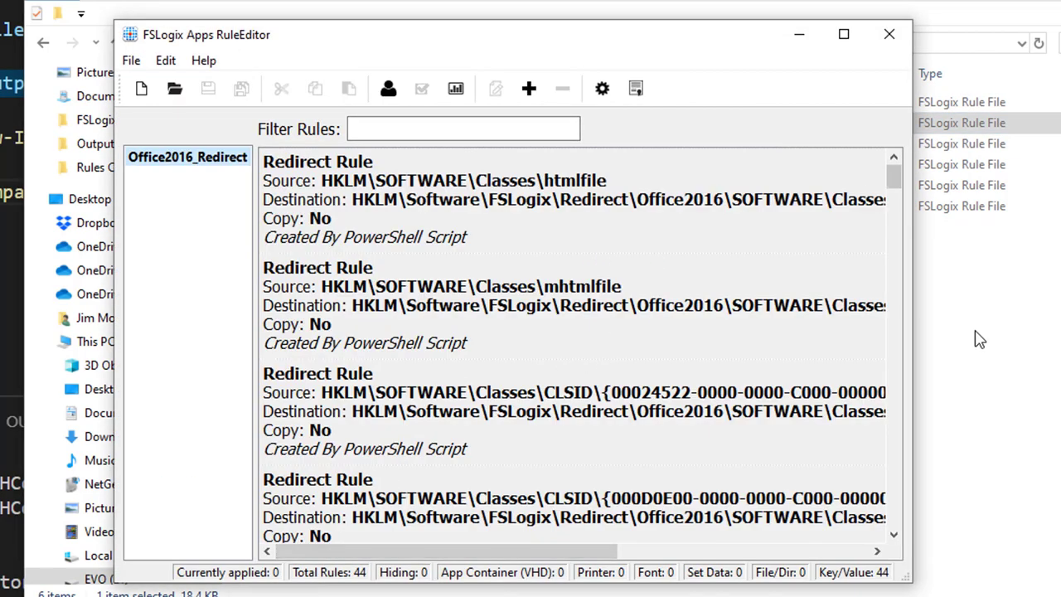
pyautogui.moveTo(914, 382); pyautogui.dragTo(1060, 386)
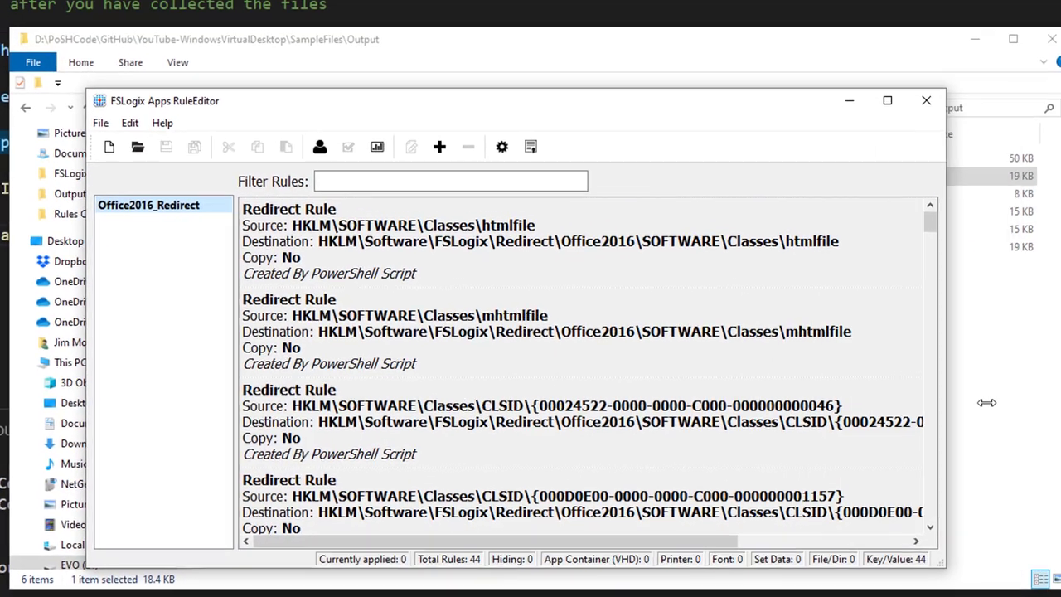
pyautogui.moveTo(976, 402); pyautogui.dragTo(1052, 402)
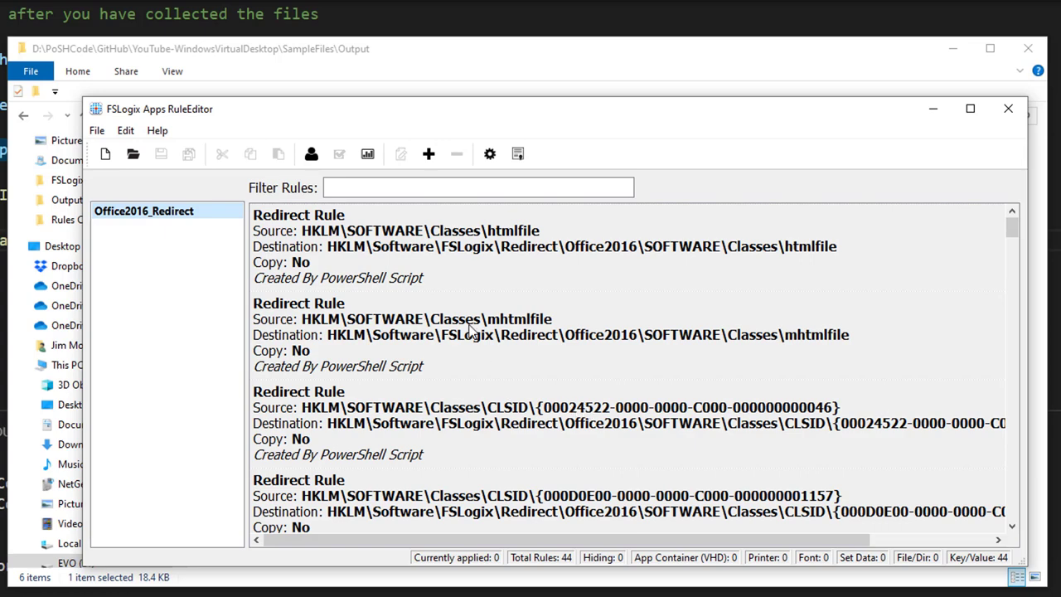
# Examine the source and destination of the htmlfile redirect rule in its edit dialog, and cancel without changes.
pyautogui.doubleClick(505, 242)
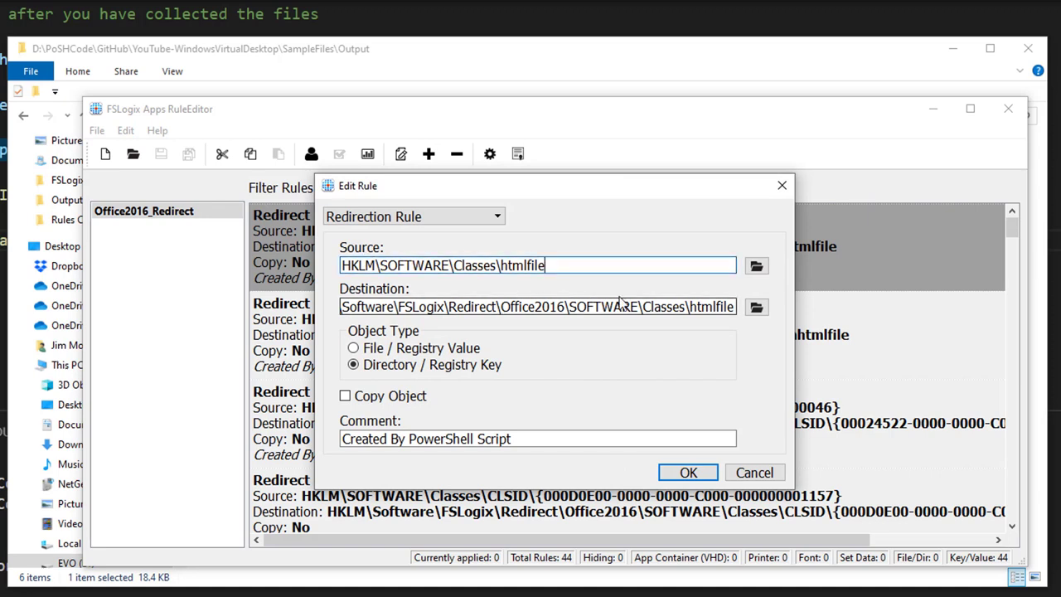
pyautogui.moveTo(469, 309); pyautogui.dragTo(335, 309)
pyautogui.click(512, 312)
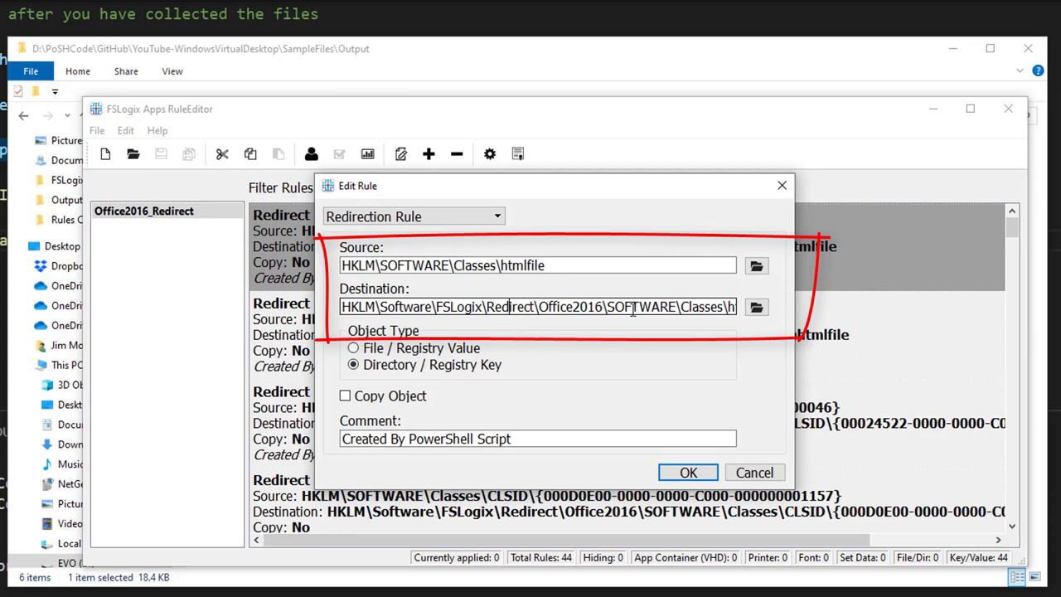
pyautogui.click(754, 473)
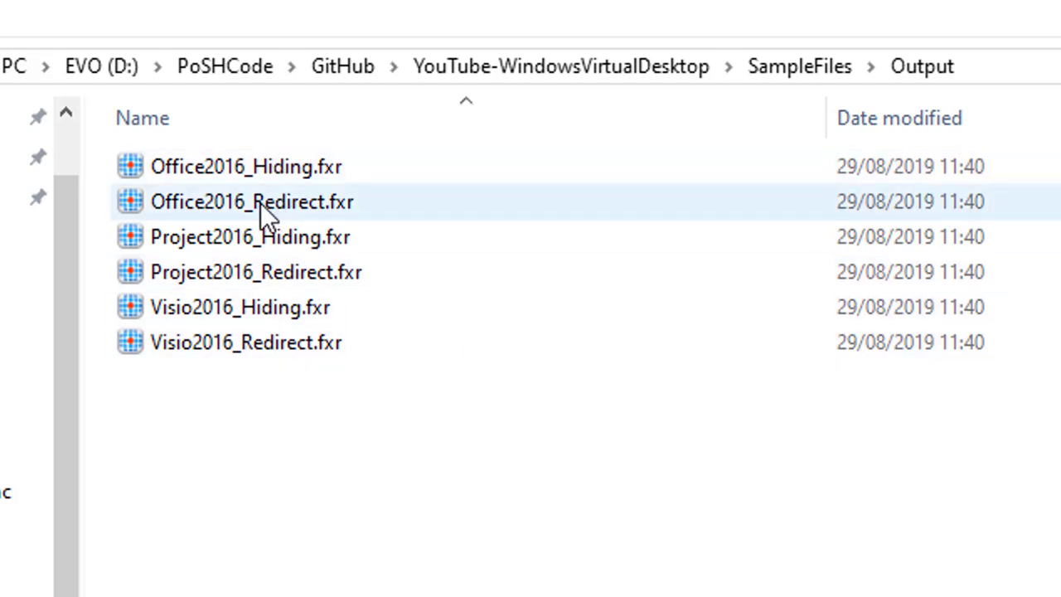
# Delete Office2016_Redirect.fxr and Office2016_Hiding.fxr from the Output folder, and return to the OnEachVM.ps1 script in Visual Studio Code.
pyautogui.click(261, 203)
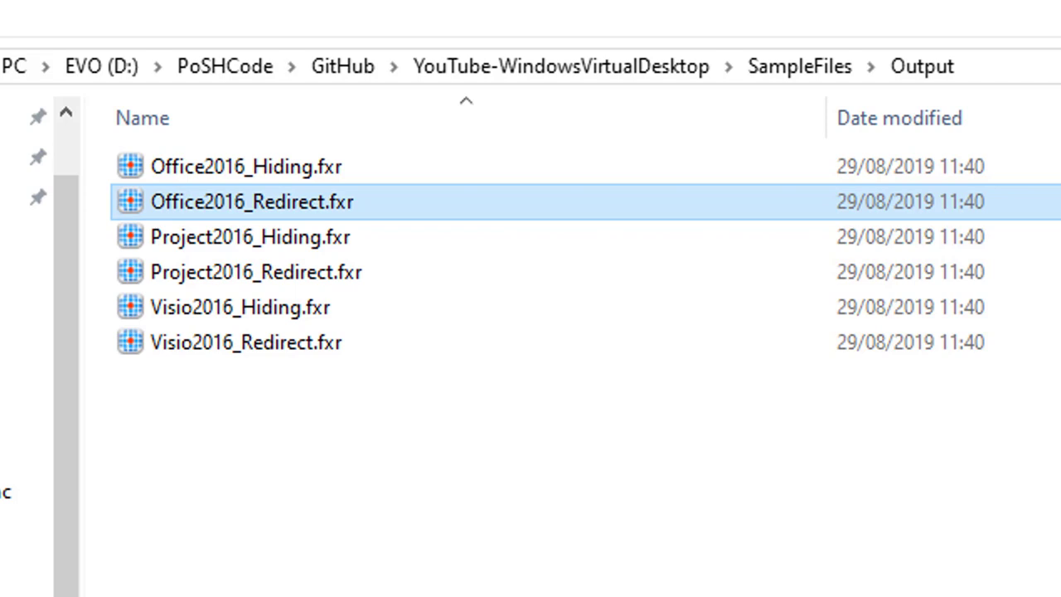
pyautogui.press('Delete')
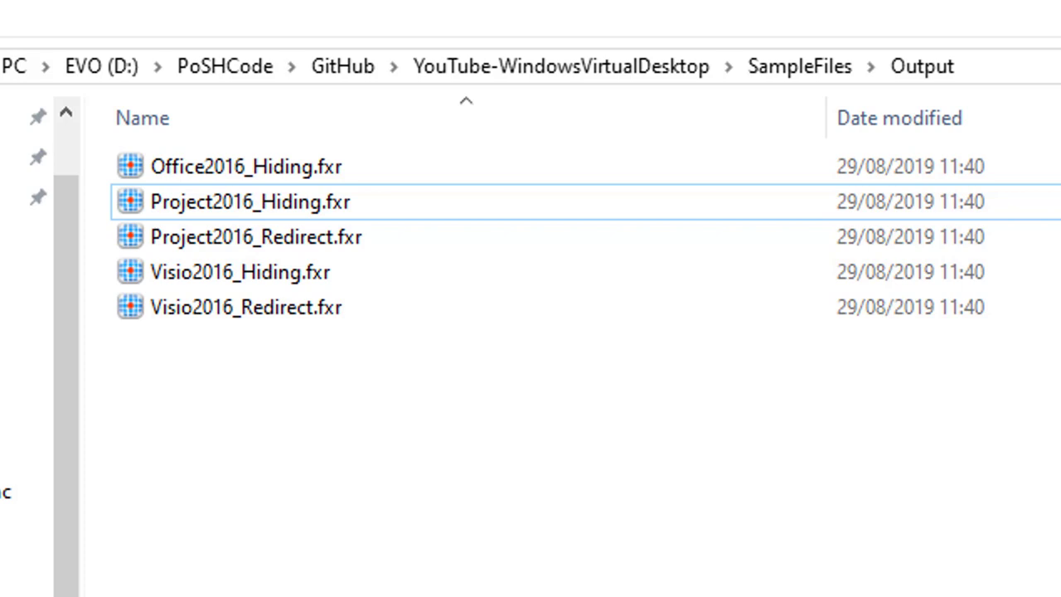
pyautogui.click(348, 164)
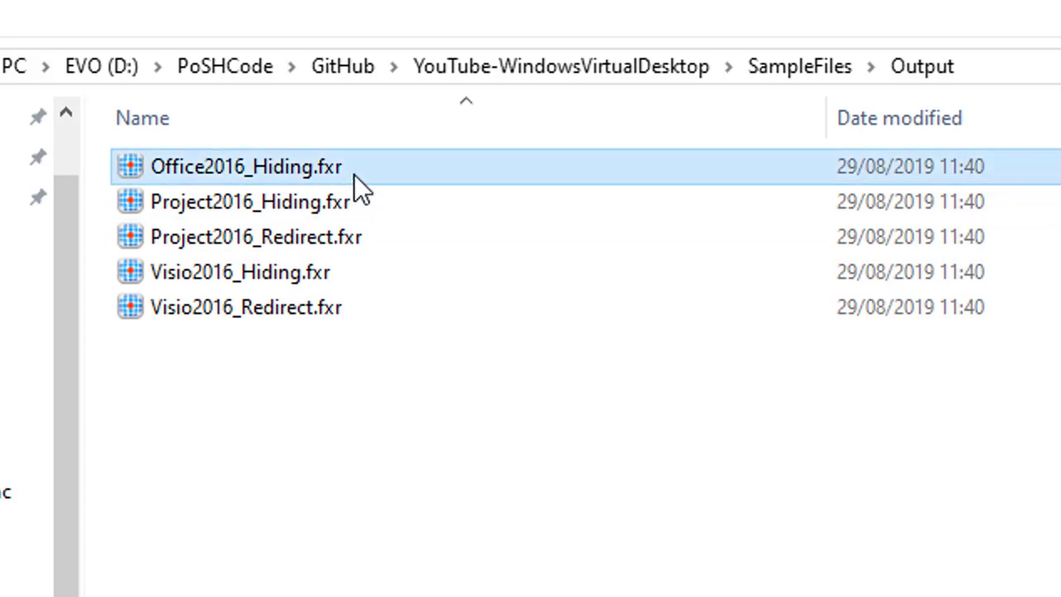
pyautogui.press('Delete')
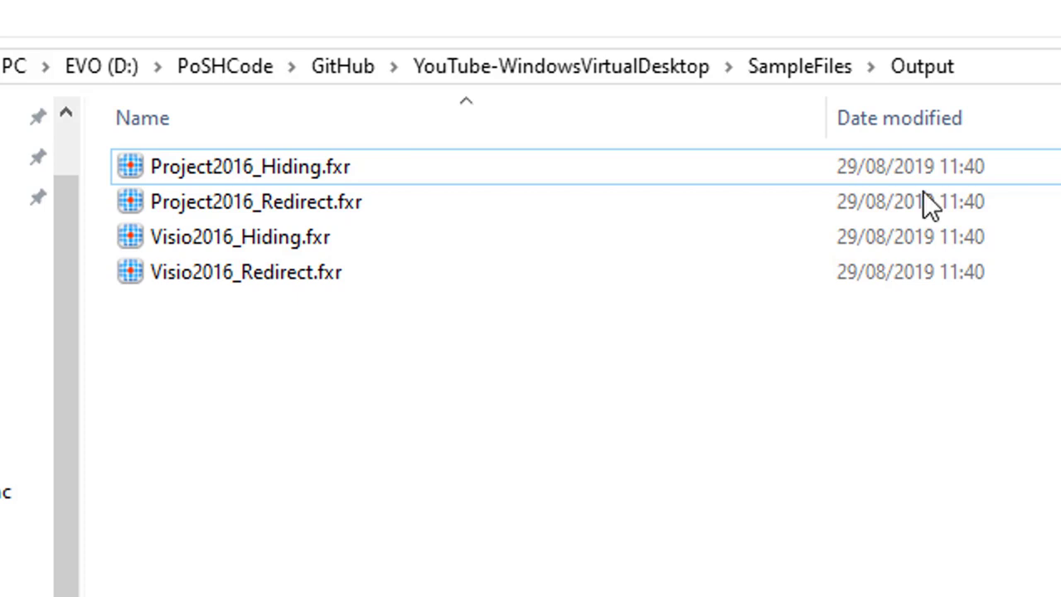
pyautogui.click(966, 8)
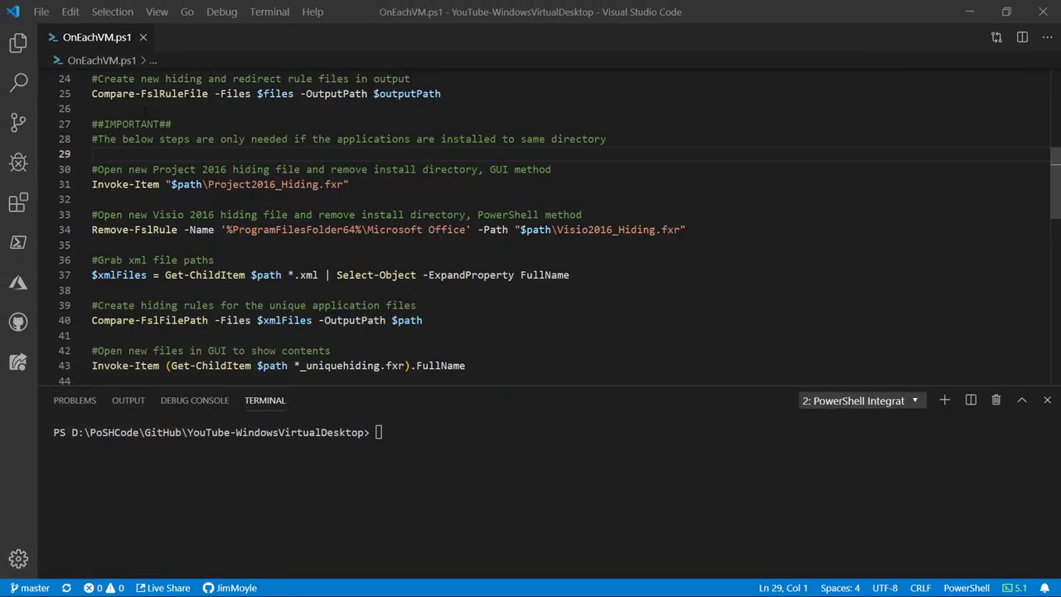
# Run Invoke-Item "$path\Project2016_Hiding.fxr" from the script to open the Project hiding rules in the rule editor.
pyautogui.click(575, 169)
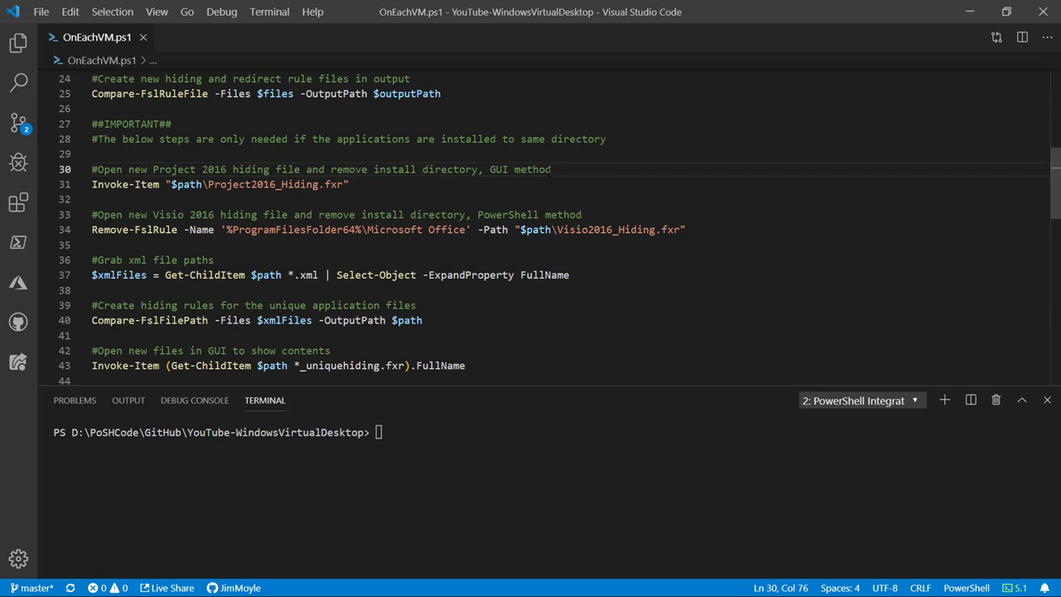
pyautogui.click(383, 184)
pyautogui.click(255, 184)
pyautogui.press('F8')
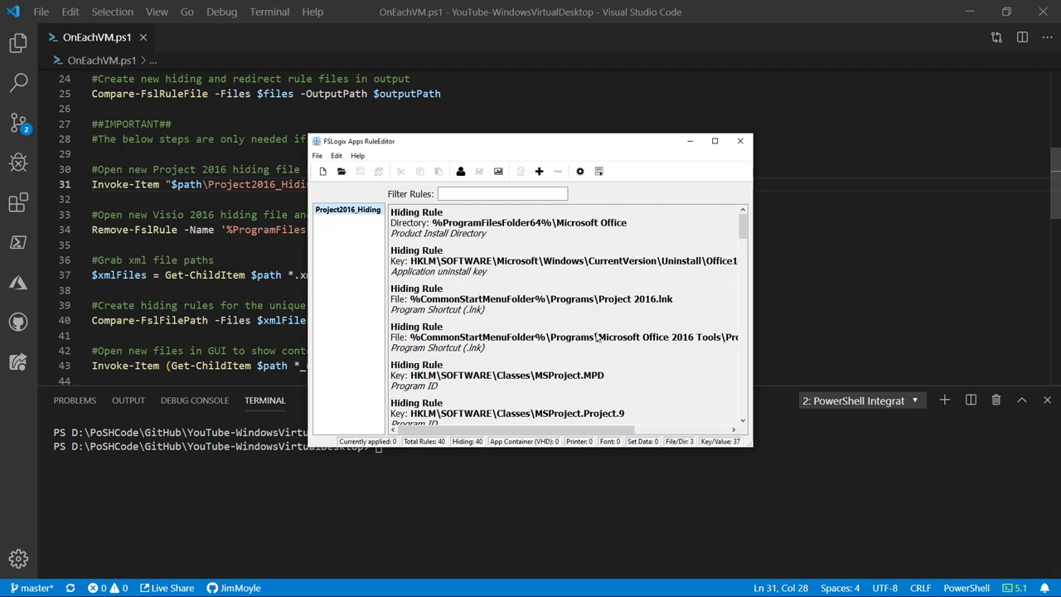
pyautogui.moveTo(536, 146); pyautogui.dragTo(687, 127)
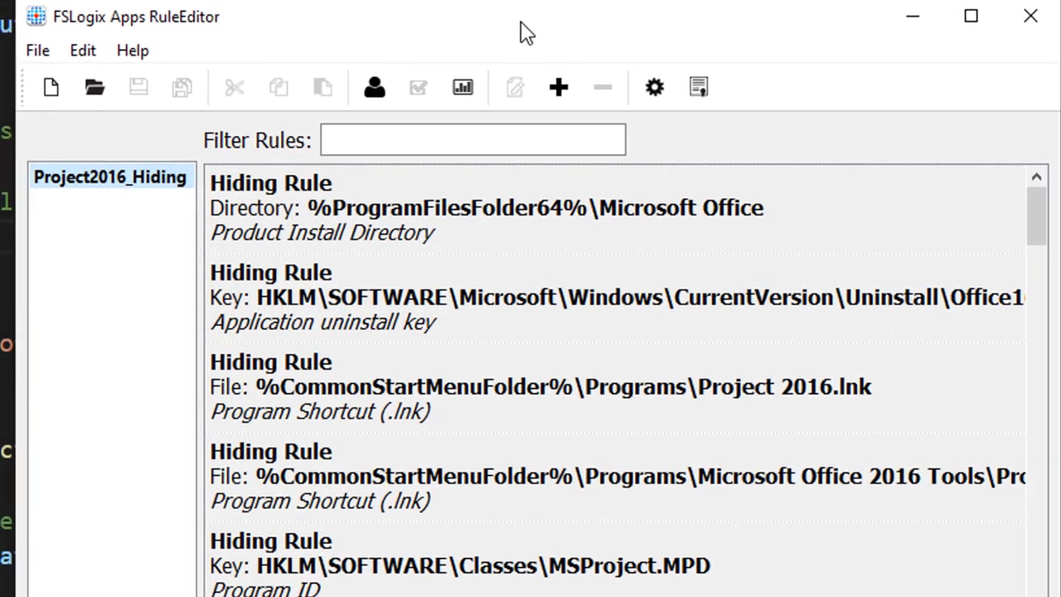
# Remove the %ProgramFilesFolder64%\Microsoft Office directory hiding rule from Project2016_Hiding, save the rule set and close the editor.
pyautogui.click(435, 214)
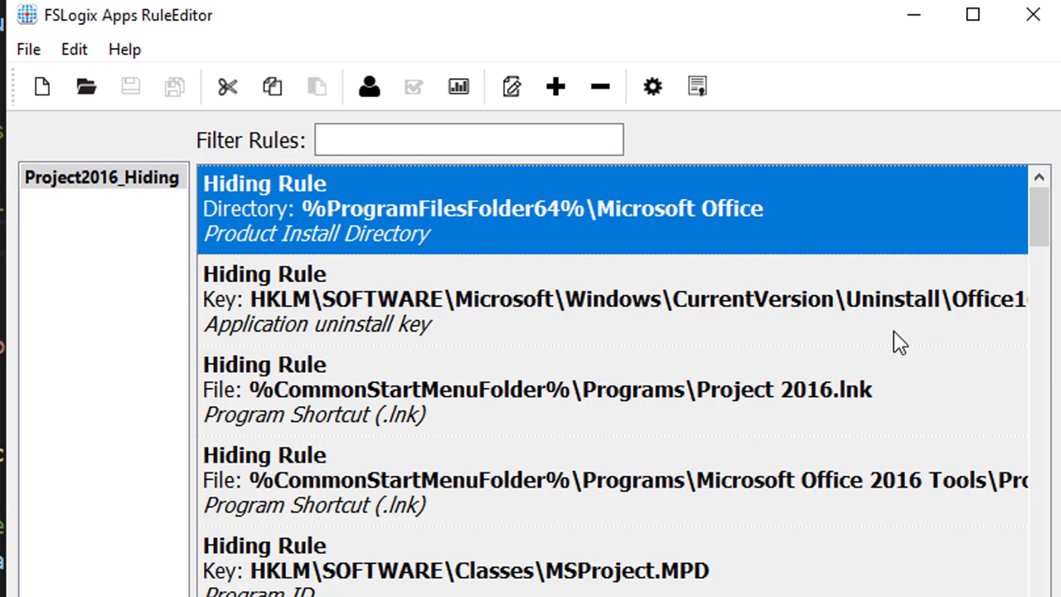
pyautogui.click(599, 86)
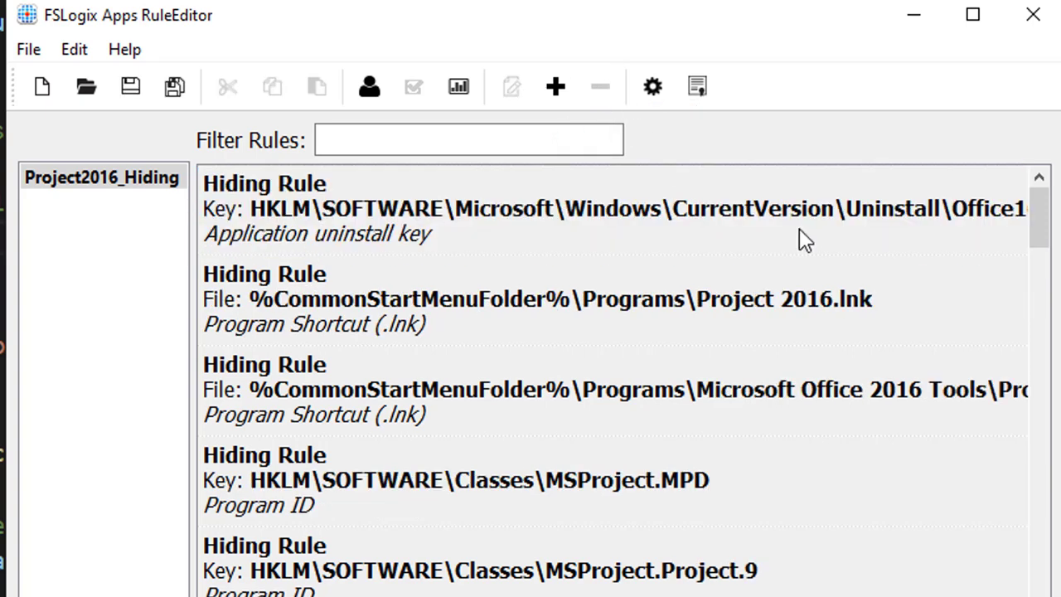
pyautogui.click(131, 91)
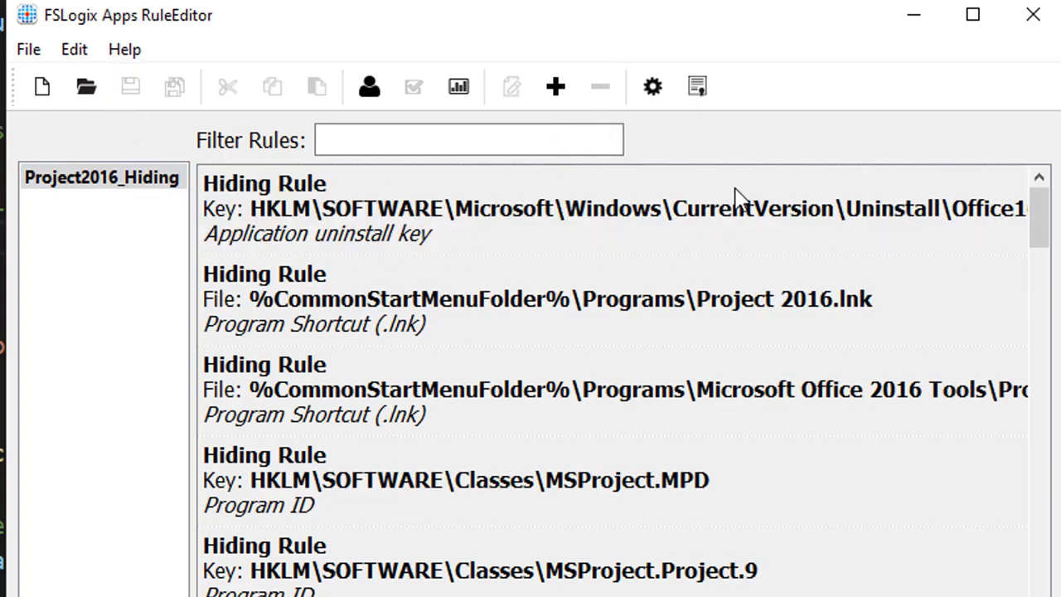
pyautogui.click(1029, 16)
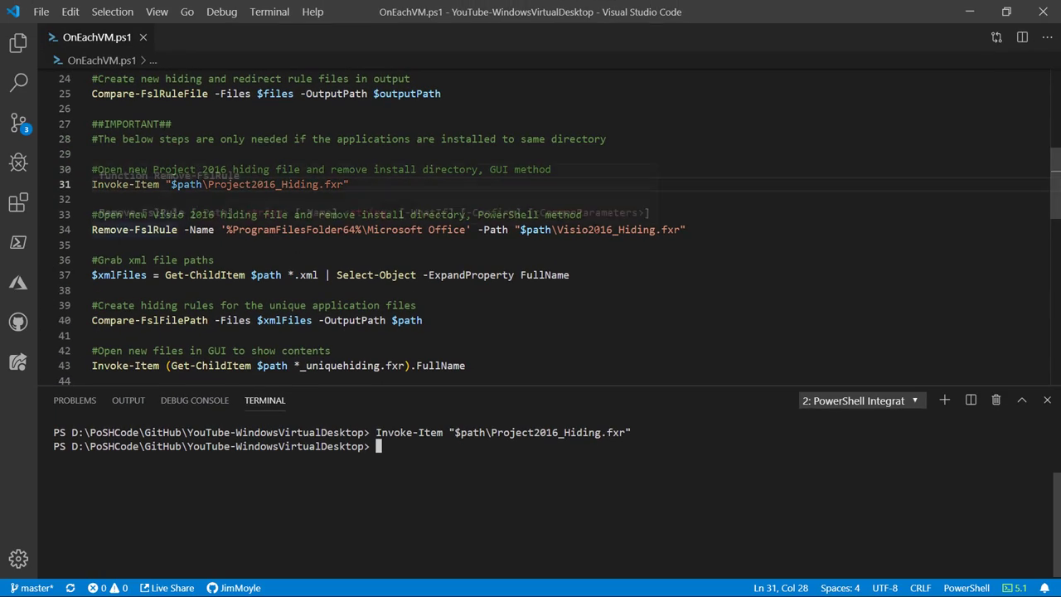
# Run Remove-FslRule -Name '%ProgramFilesFolder64%\Microsoft Office' -Path "$path\Visio2016_Hiding.fxr" to remove the install directory rule from the Visio hiding file.
pyautogui.click(718, 229)
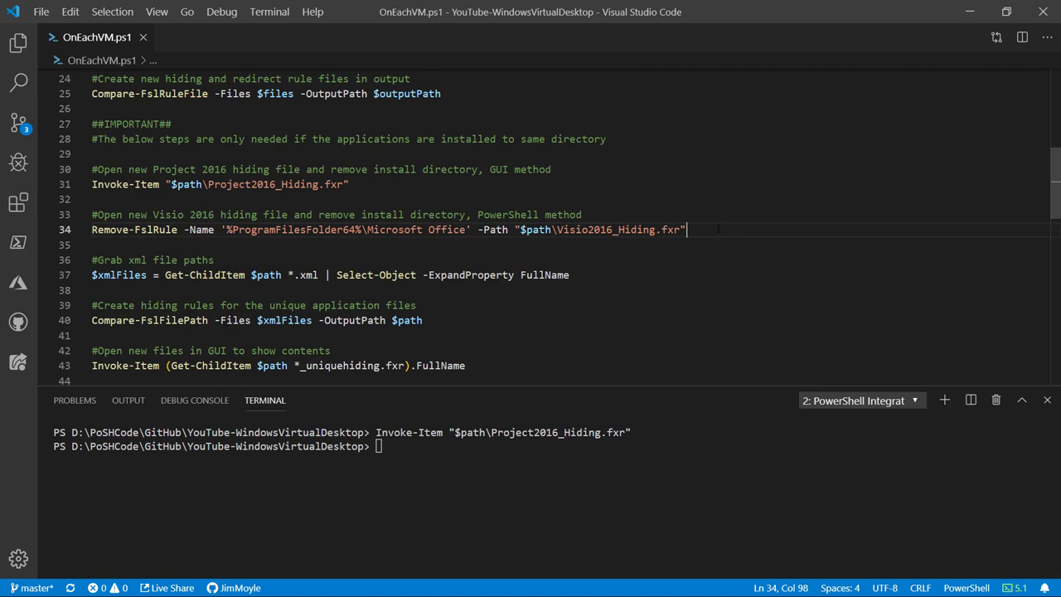
pyautogui.press('F8')
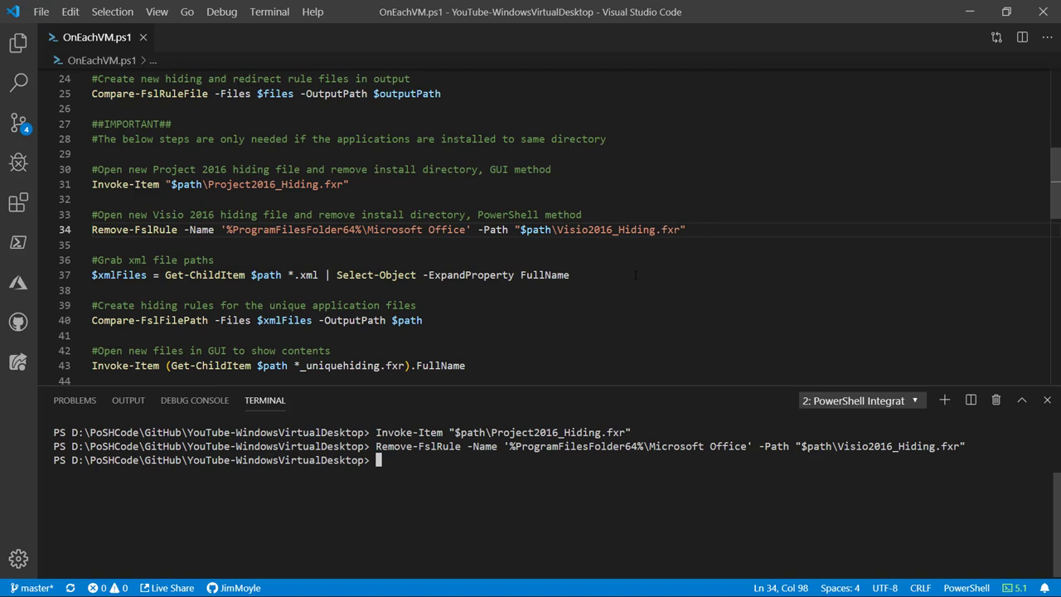
# Try to store the XML file paths in $xmlFiles by running the Get-ChildItem $path *.xml line, and output the variable.
pyautogui.click(603, 278)
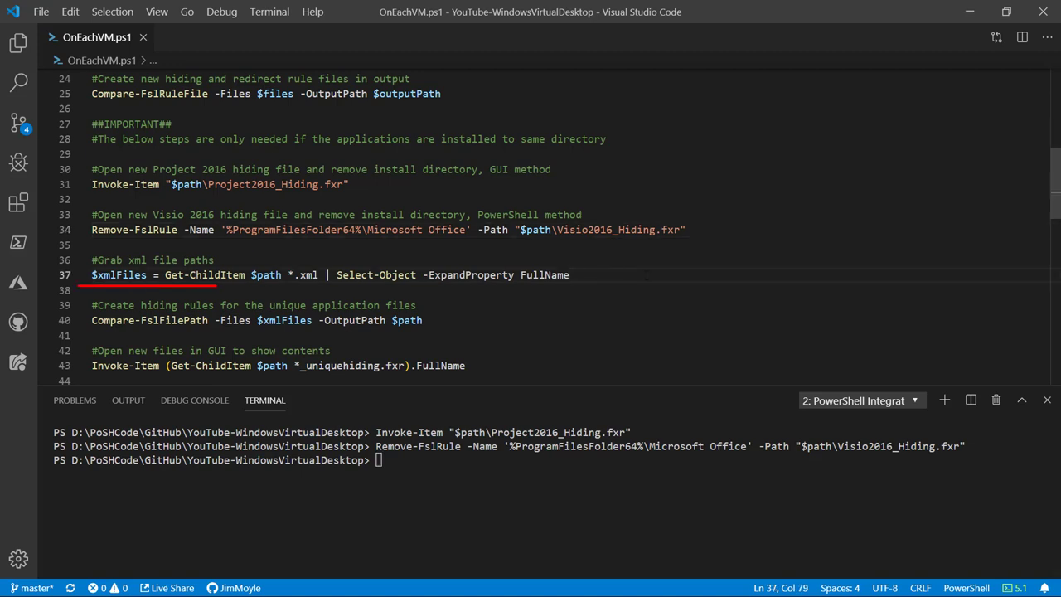
pyautogui.press('F8')
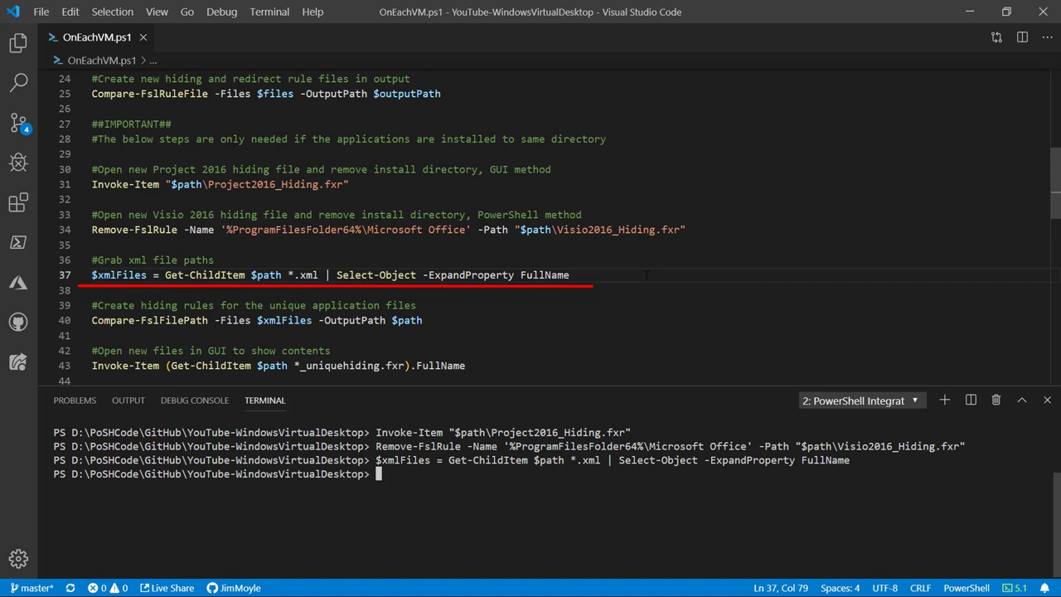
pyautogui.moveTo(147, 275); pyautogui.dragTo(93, 284)
pyautogui.press('F8')
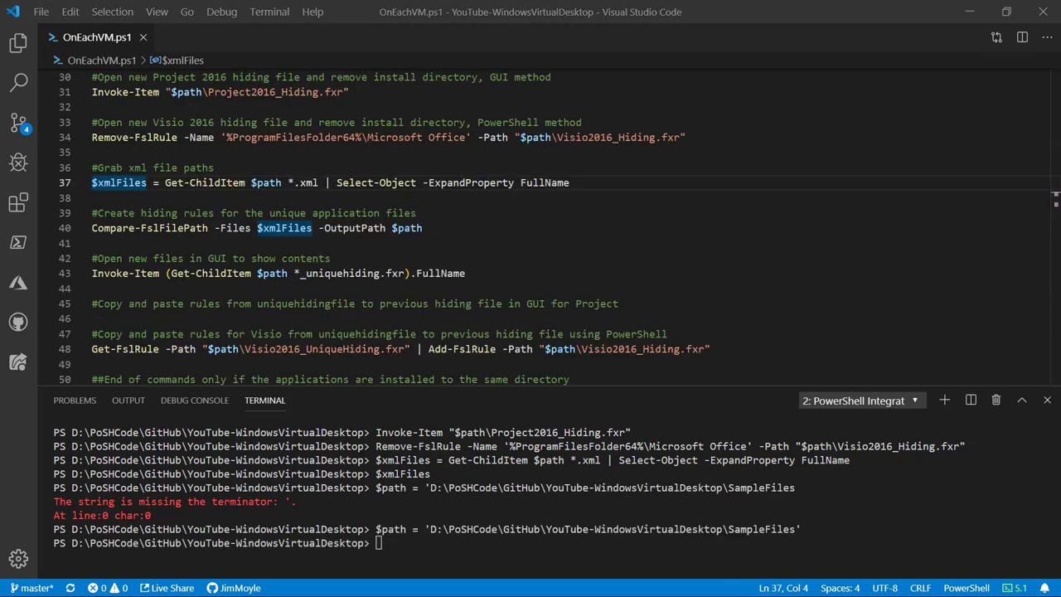
# Rerun the $xmlFiles assignment with $path pointing to SampleFiles, and output $xmlFiles to check the collected paths.
pyautogui.click(219, 182)
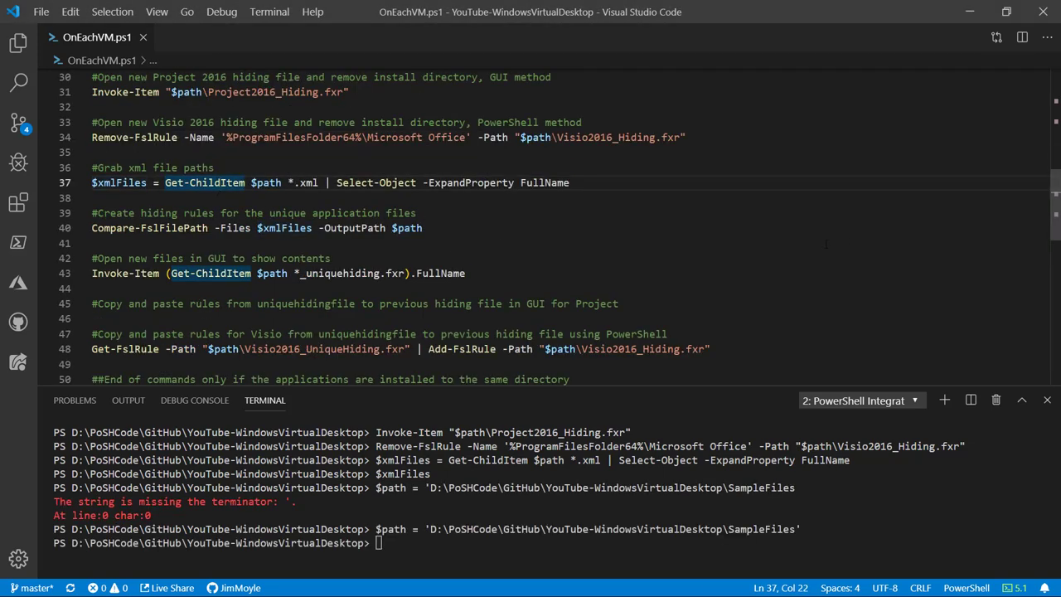
pyautogui.press('F8')
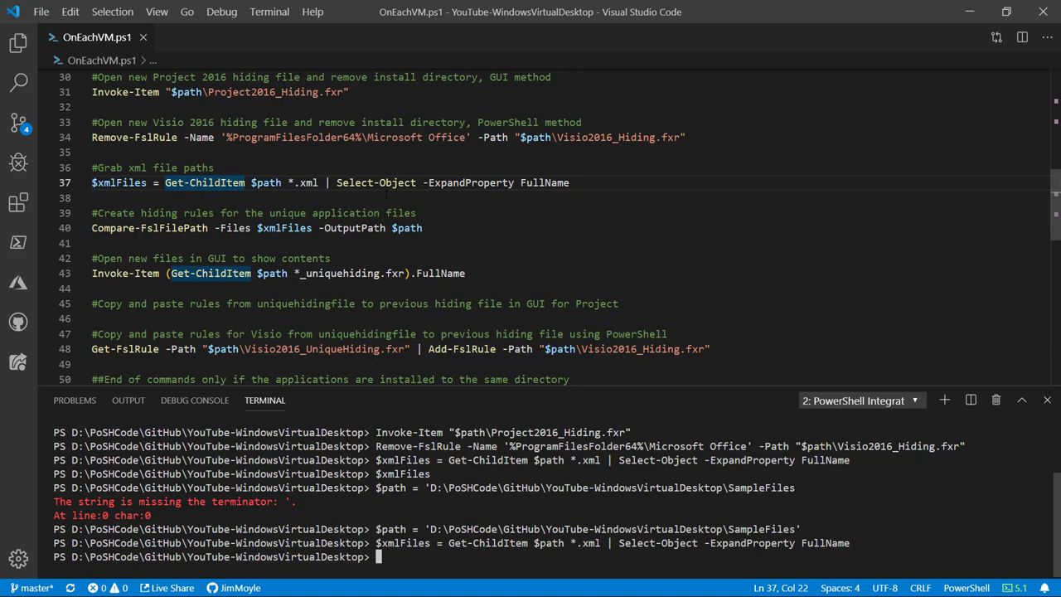
pyautogui.click(153, 183)
pyautogui.moveTo(147, 183); pyautogui.dragTo(92, 182)
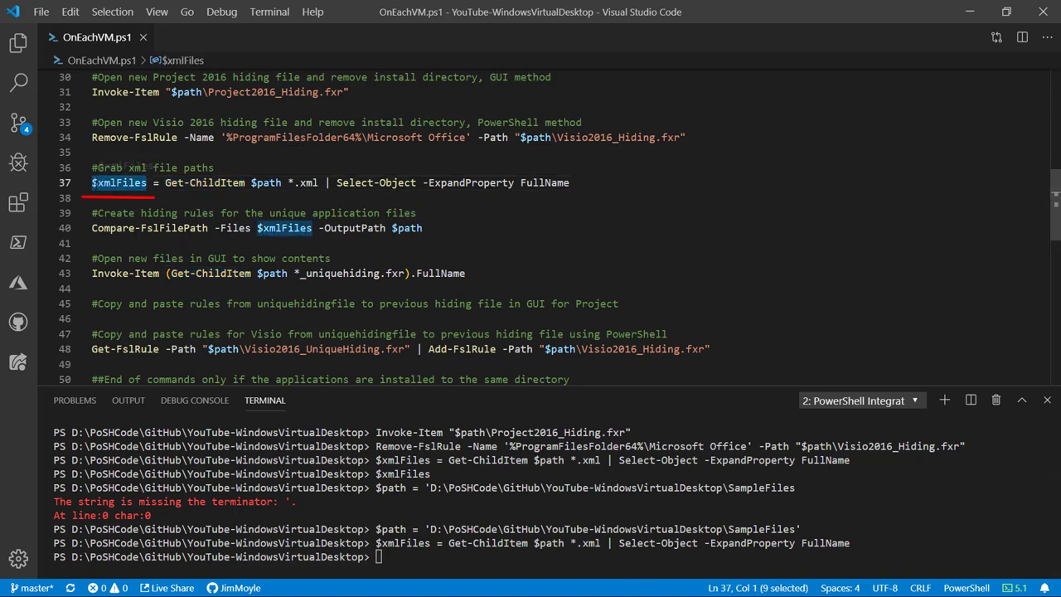
pyautogui.press('F8')
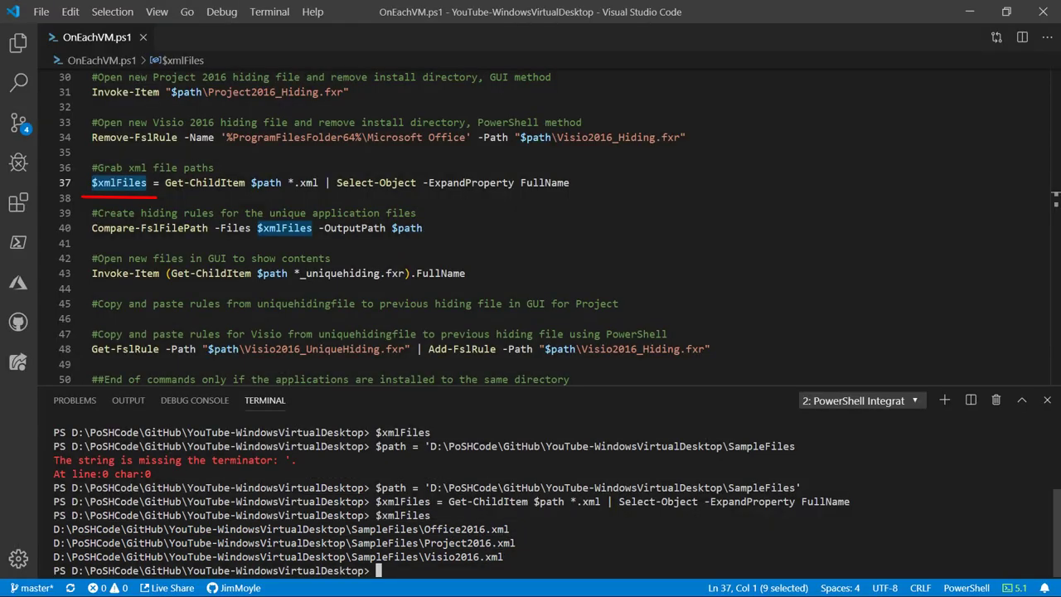
# Run the script's first line to set $path to 'D:\PoSHCode\GitHub\YouTube-WindowsVirtualDesktop\SampleFiles\Output'.
pyautogui.scroll(10, 530, 224)
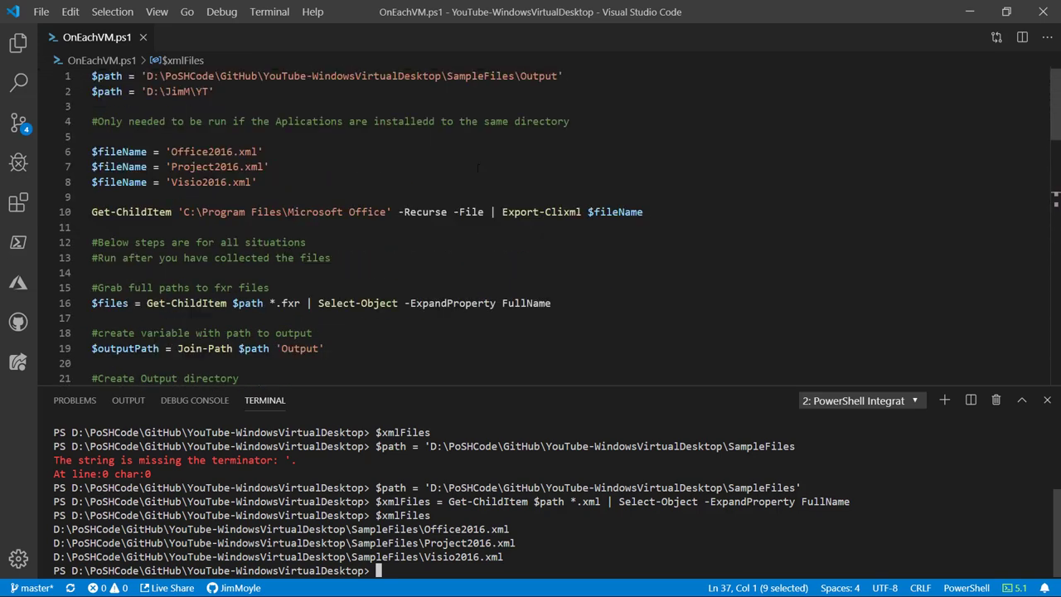
pyautogui.click(426, 77)
pyautogui.press('F8')
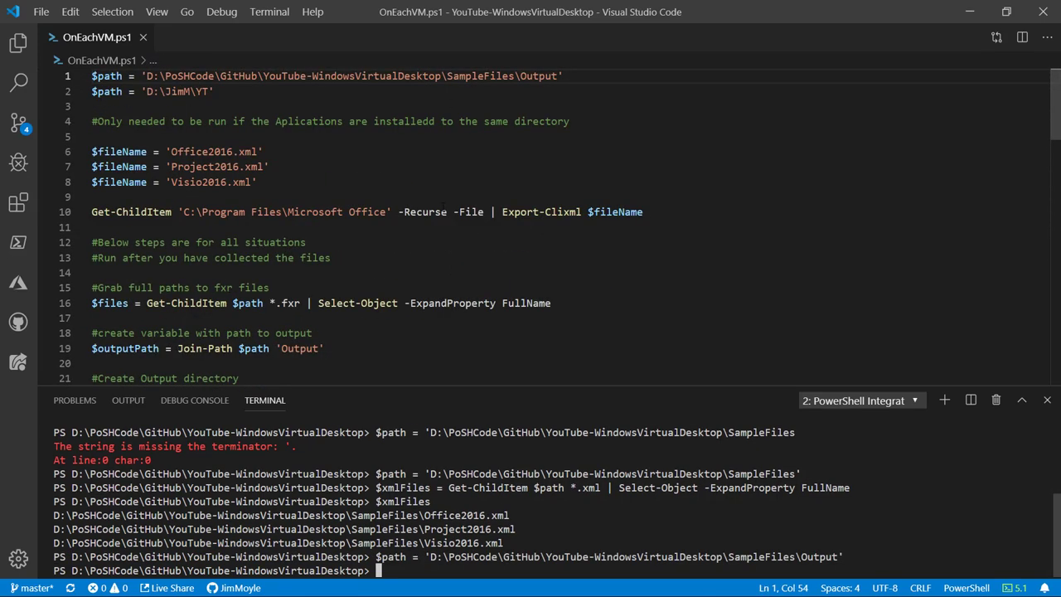
# Run Compare-FslFilePath -Files $xmlFiles -OutputPath $path to create the hiding rule files for each application's unique files.
pyautogui.scroll(-4, 435, 282)
pyautogui.scroll(-10, 437, 282)
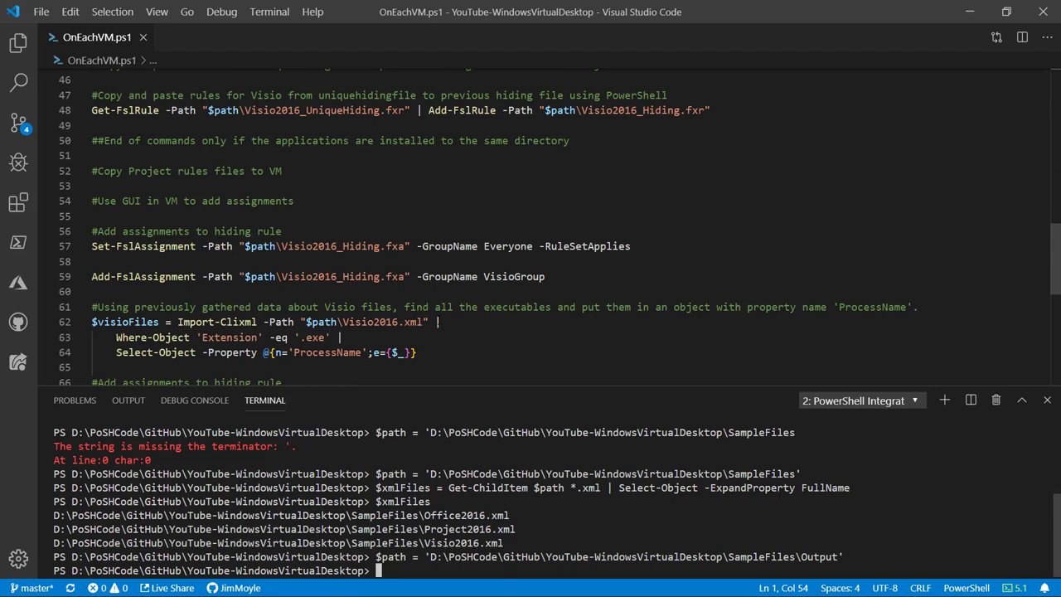
pyautogui.scroll(1, 281, 170)
pyautogui.scroll(-2, 281, 170)
pyautogui.scroll(3, 281, 170)
pyautogui.scroll(3, 559, 226)
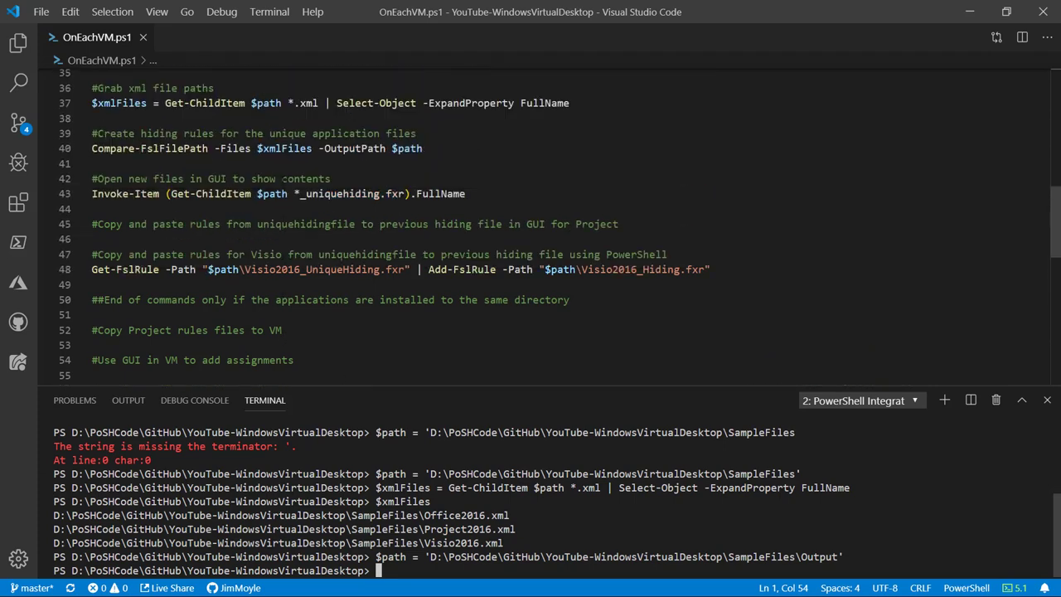
pyautogui.scroll(-2, 288, 184)
pyautogui.click(455, 147)
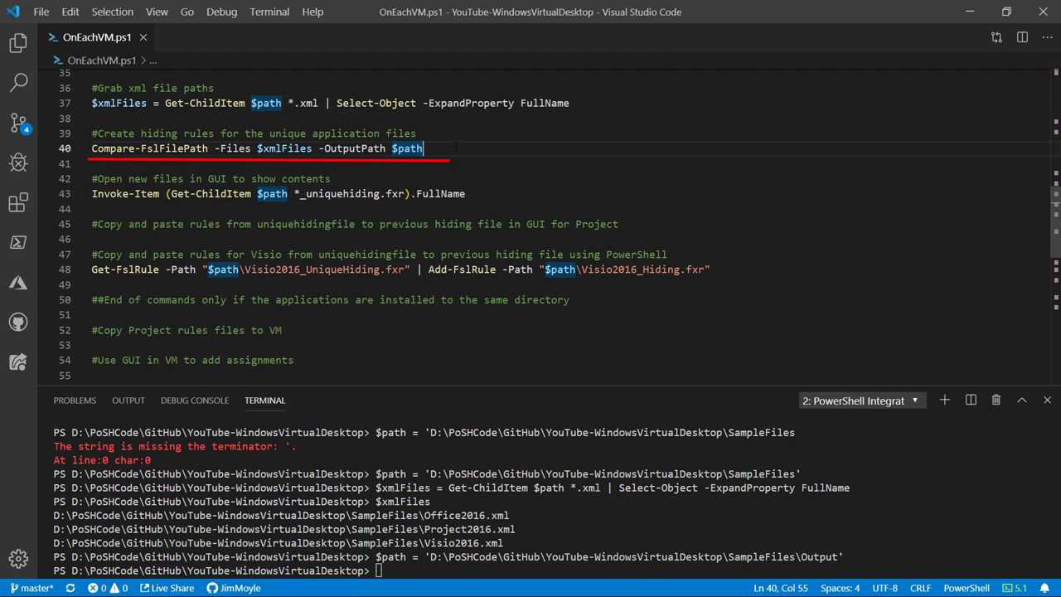
pyautogui.press('F8')
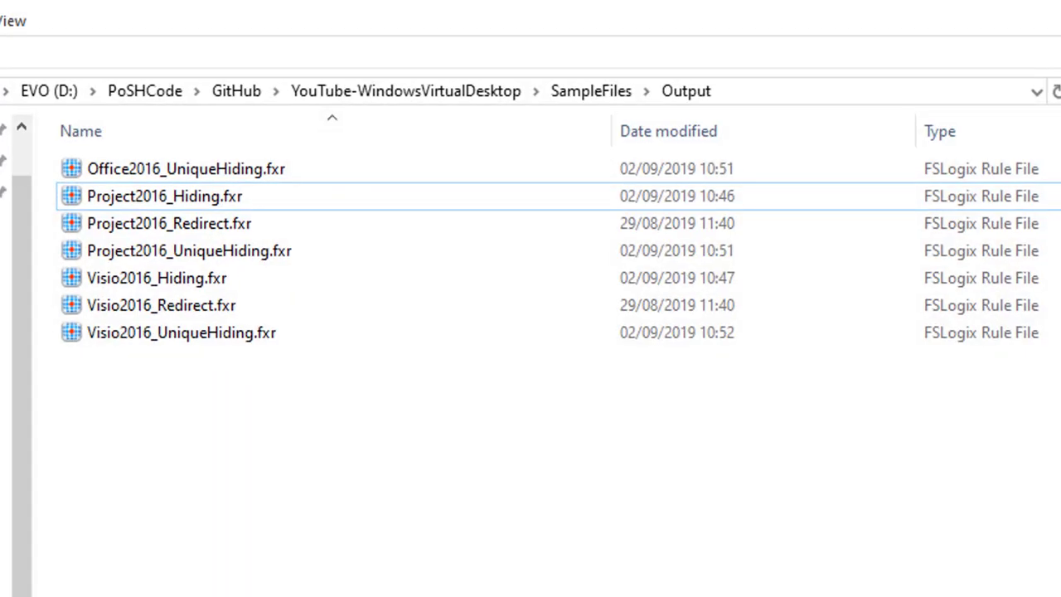
# Check the SampleFiles folder and its Output subfolder for the UniqueHiding rule files of Office, Project and Visio.
pyautogui.click(597, 97)
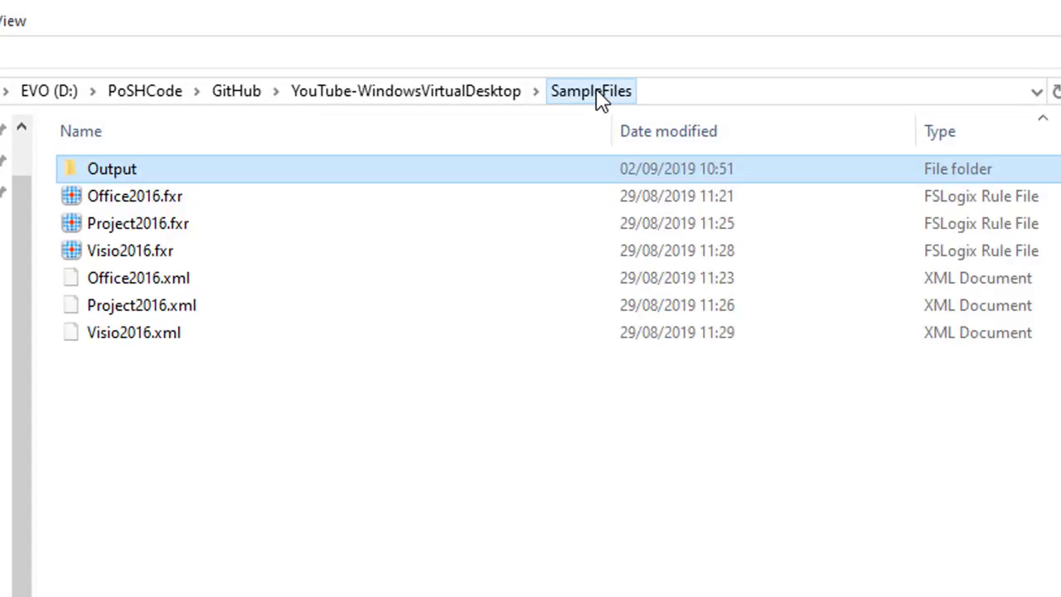
pyautogui.doubleClick(111, 173)
pyautogui.click(296, 169)
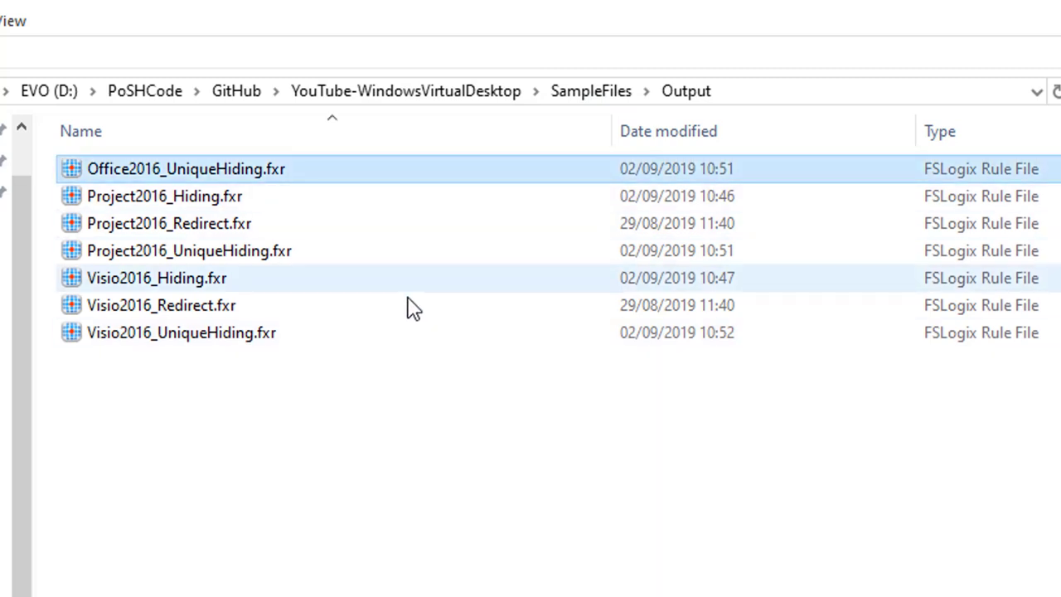
pyautogui.click(267, 252)
pyautogui.keyDown('ctrl'); pyautogui.click(204, 336); pyautogui.keyUp('ctrl')
pyautogui.keyDown('ctrl'); pyautogui.click(256, 172); pyautogui.keyUp('ctrl')
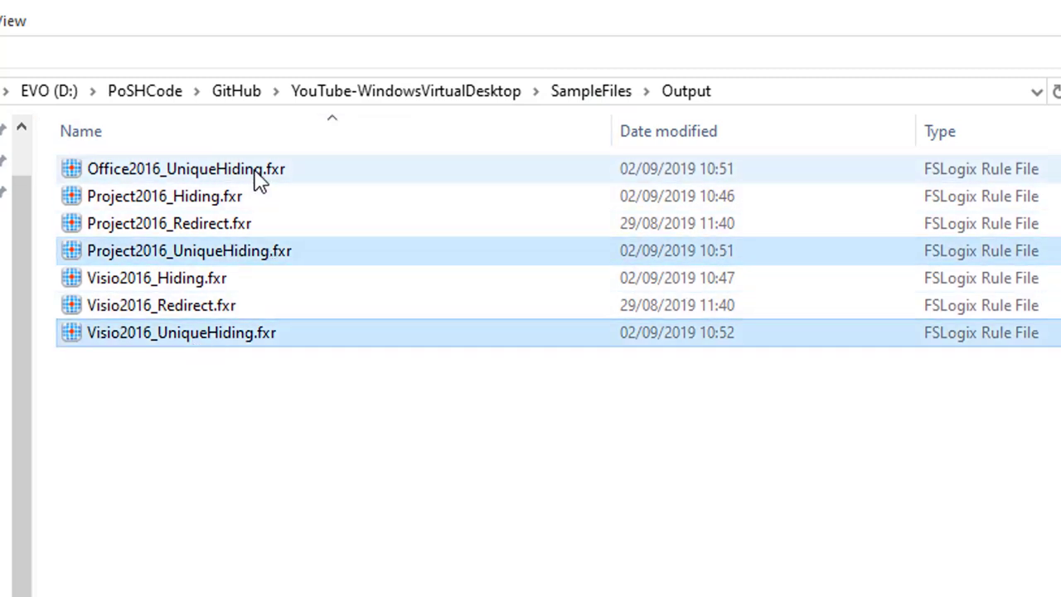
pyautogui.click(471, 514)
# Delete Office2016_UniqueHiding.fxr from the Output folder.
pyautogui.click(290, 174)
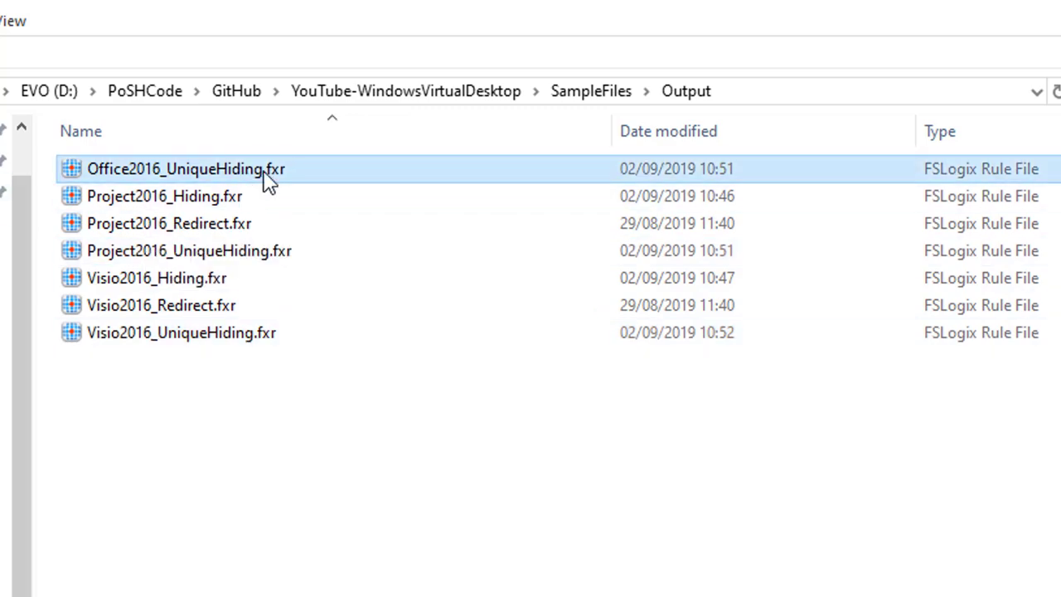
pyautogui.rightClick(232, 169)
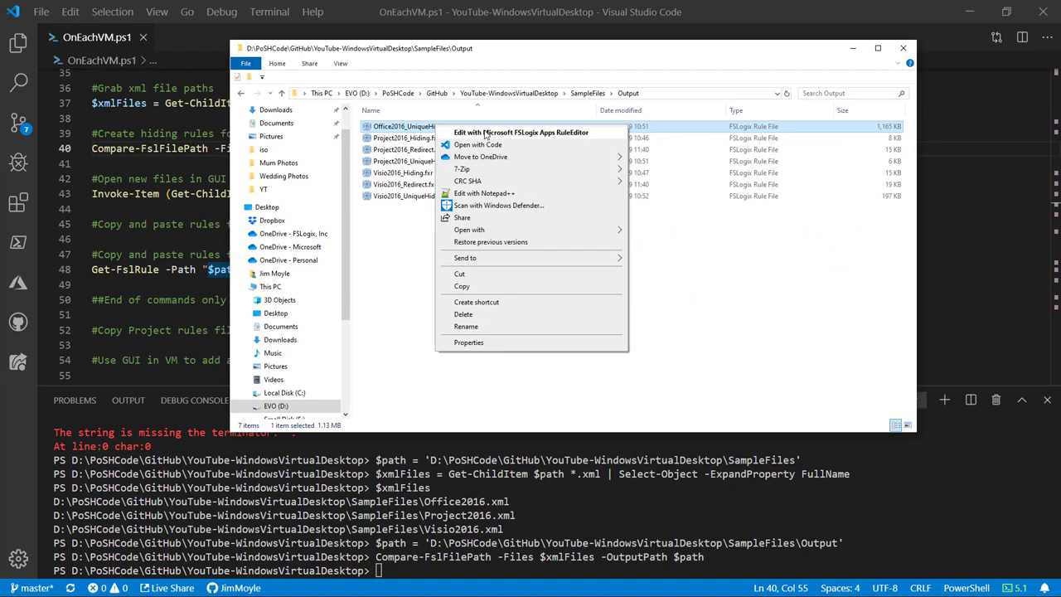
pyautogui.click(463, 314)
# Return to the script, run its Invoke-Item line to open the *_uniquehiding.fxr files in the RuleEditor, and enlarge that window.
pyautogui.click(139, 211)
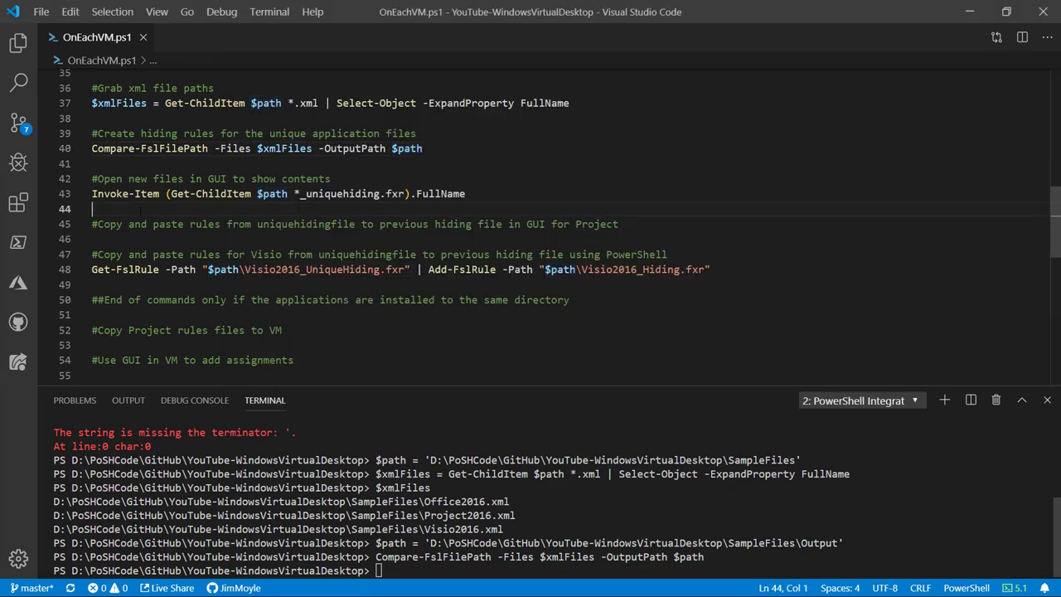
pyautogui.click(240, 193)
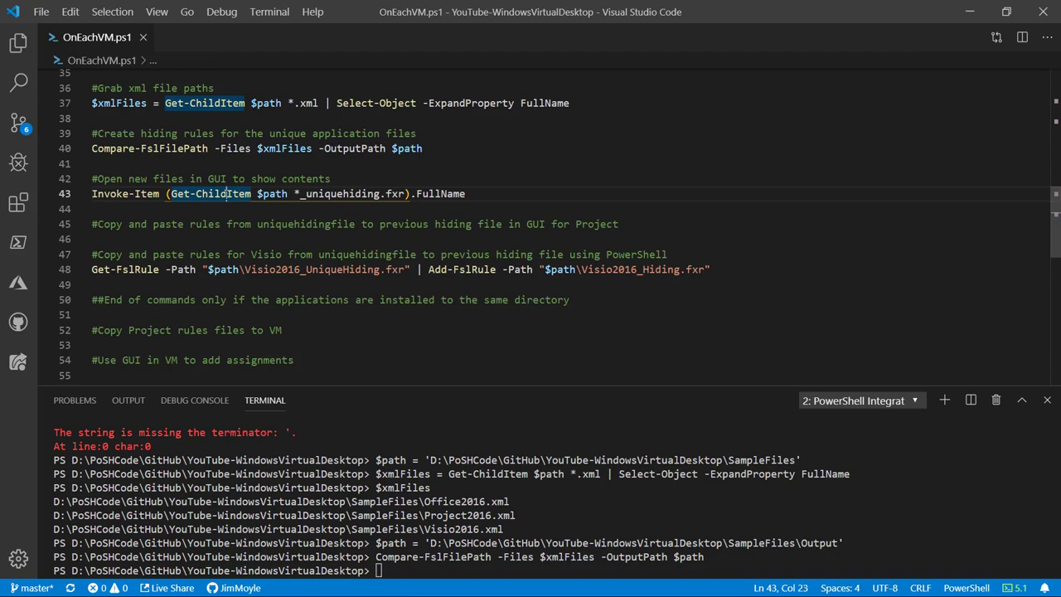
pyautogui.press('F8')
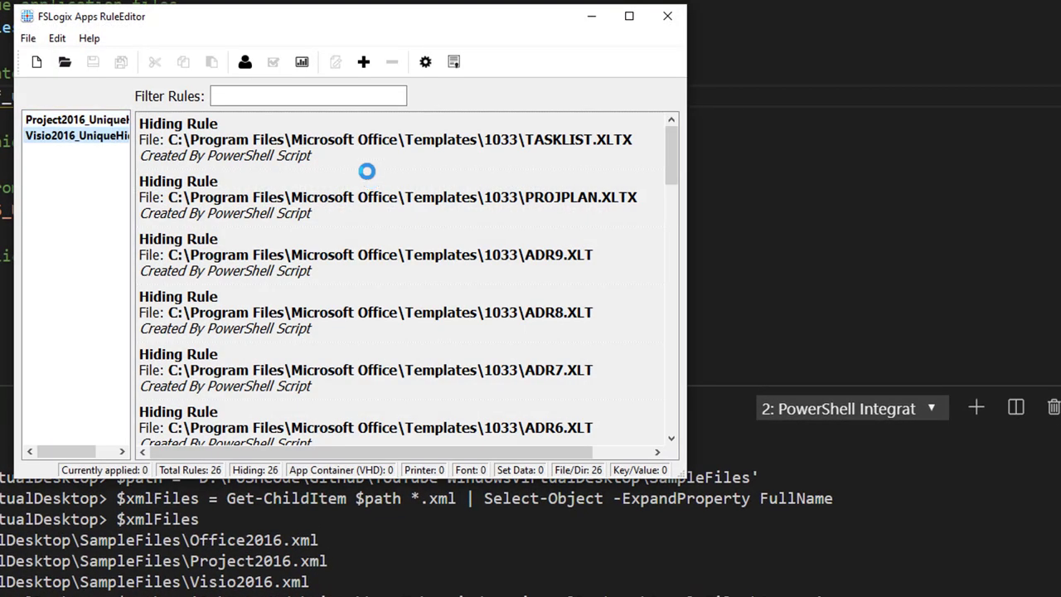
pyautogui.moveTo(683, 476); pyautogui.dragTo(995, 592)
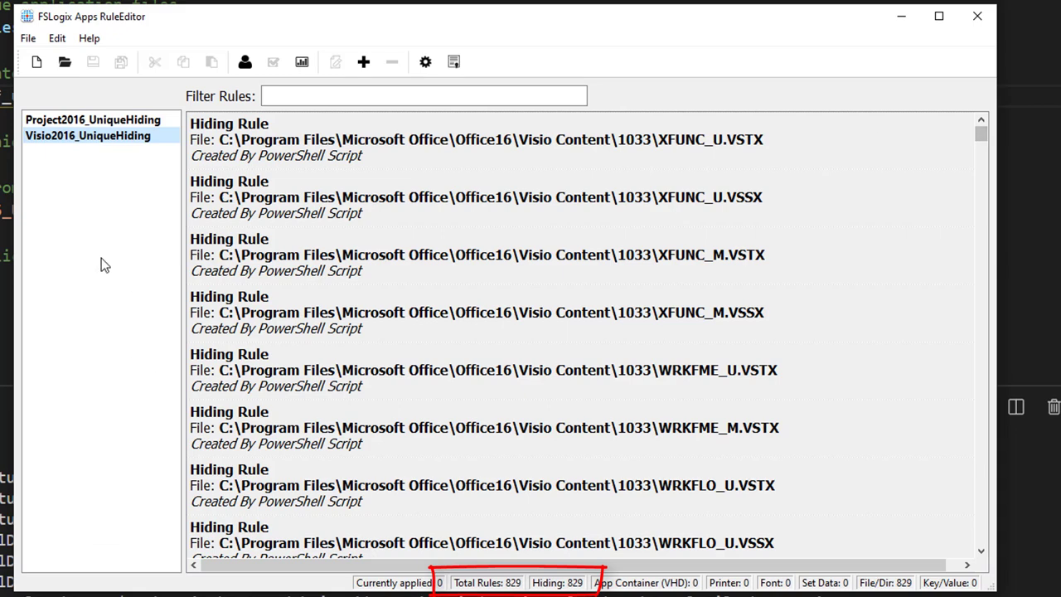
# Review the hiding rules in Project2016_UniqueHiding, including the WINPROJ.EXE rule, and close the RuleEditor.
pyautogui.click(100, 122)
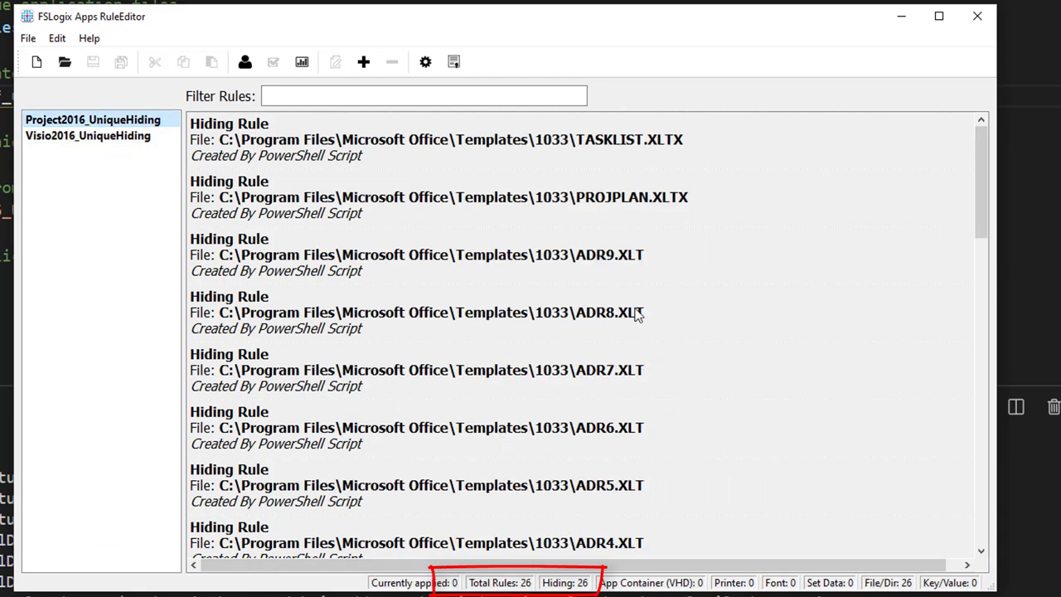
pyautogui.scroll(-10, 672, 358)
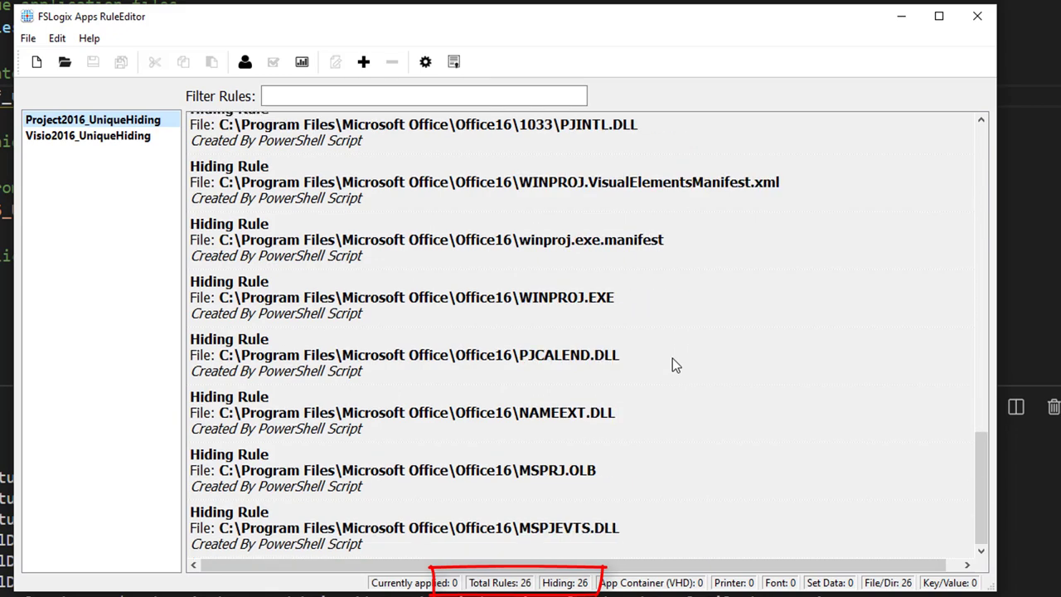
pyautogui.scroll(2, 672, 357)
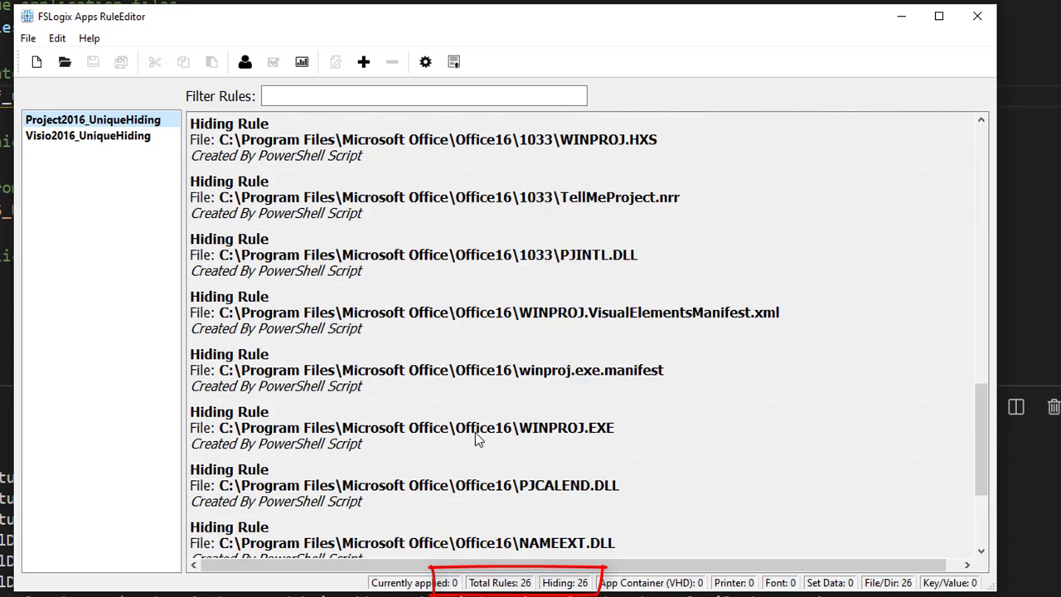
pyautogui.click(572, 424)
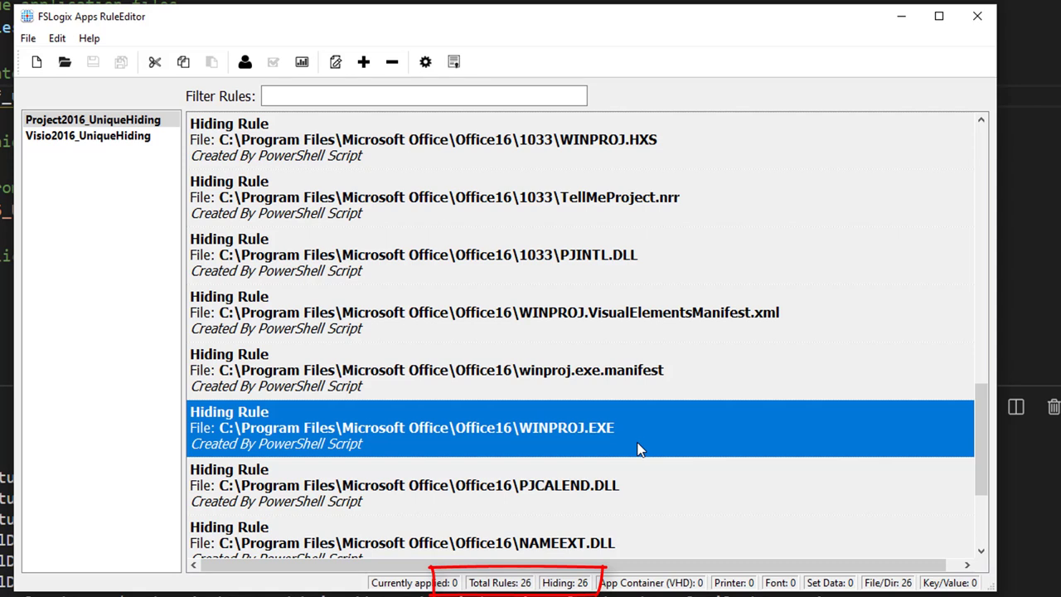
pyautogui.click(978, 18)
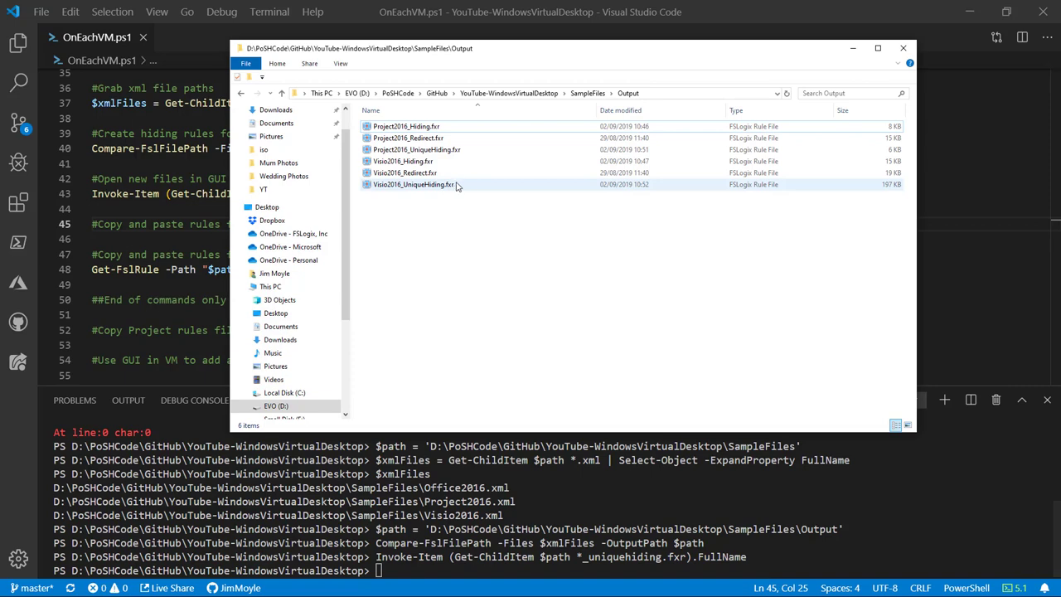
# Open Project2016_UniqueHiding.fxr and Project2016_Hiding.fxr from the Output folder together in one enlarged FSLogix Apps RuleEditor window.
pyautogui.click(448, 127)
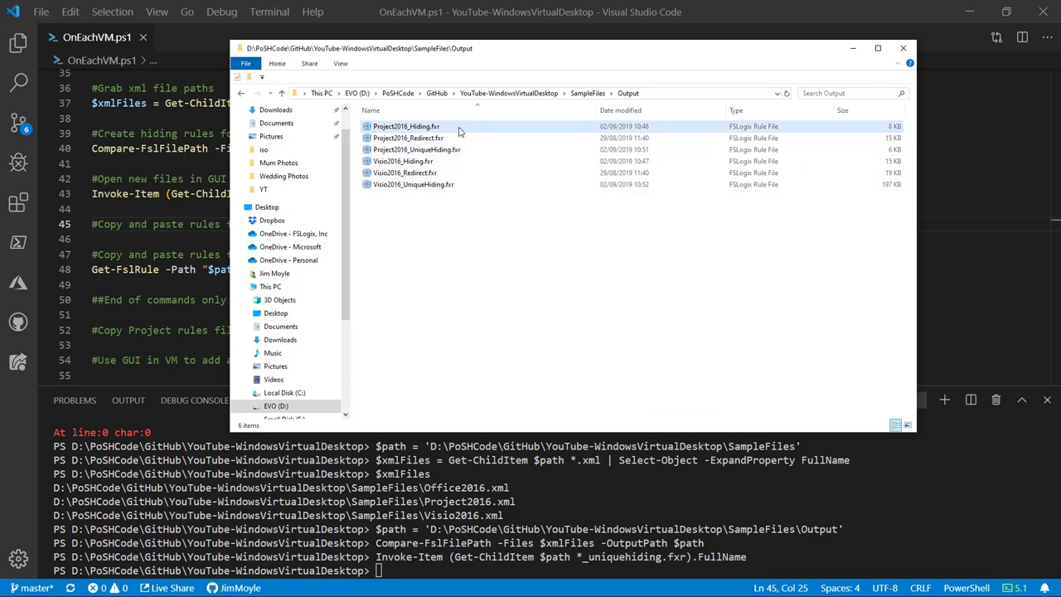
pyautogui.doubleClick(455, 150)
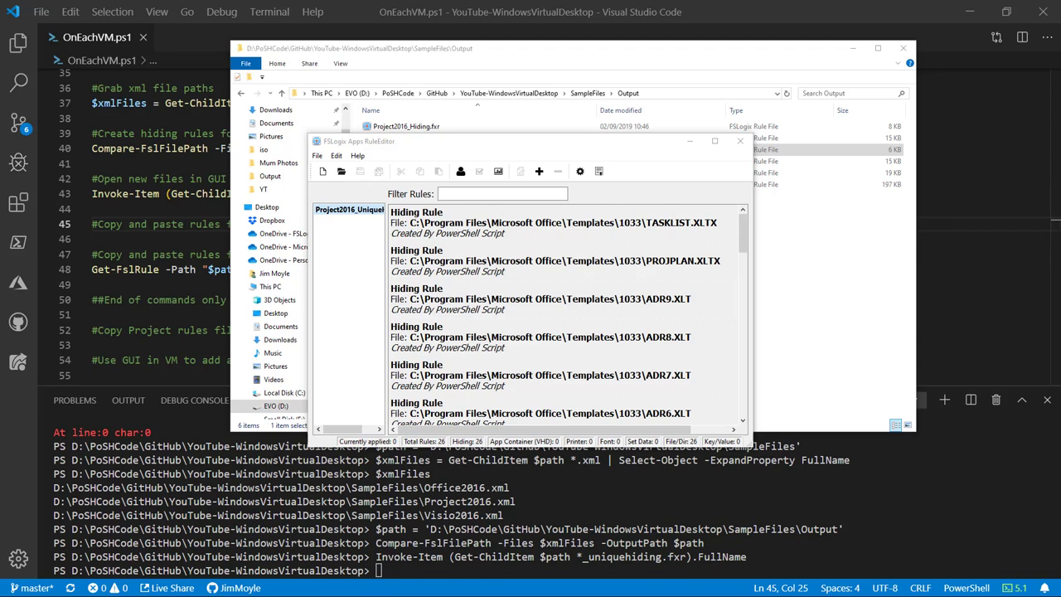
pyautogui.hotkey('ctrl', 'o')
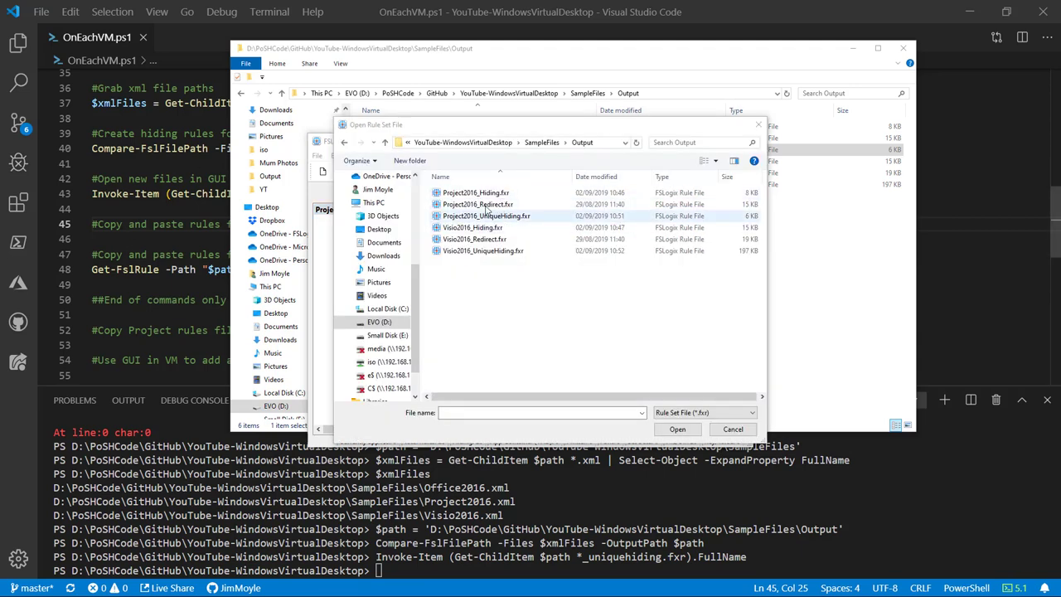
pyautogui.doubleClick(474, 192)
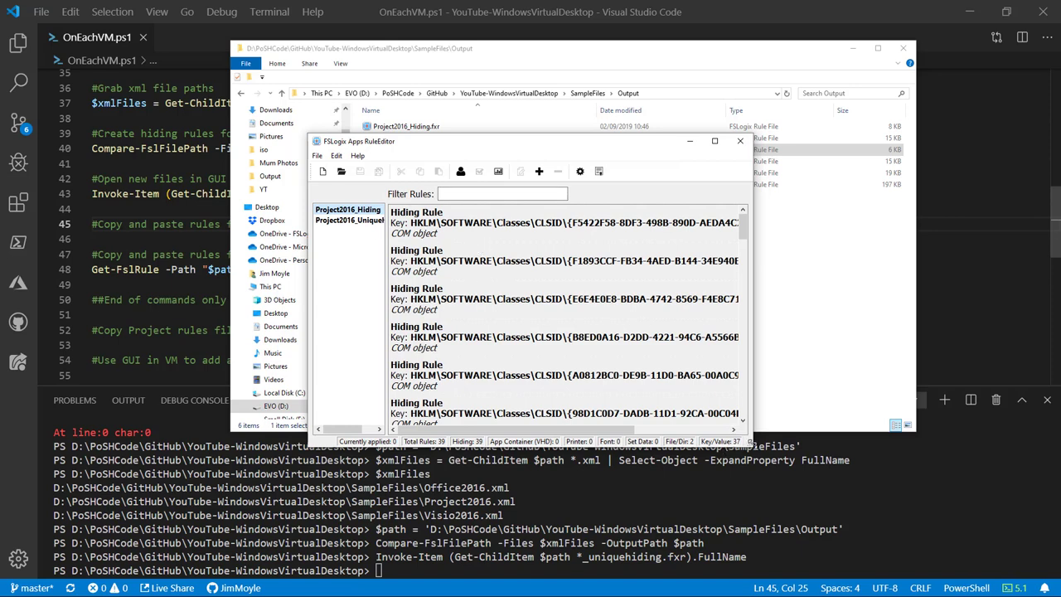
pyautogui.moveTo(748, 433); pyautogui.dragTo(964, 528)
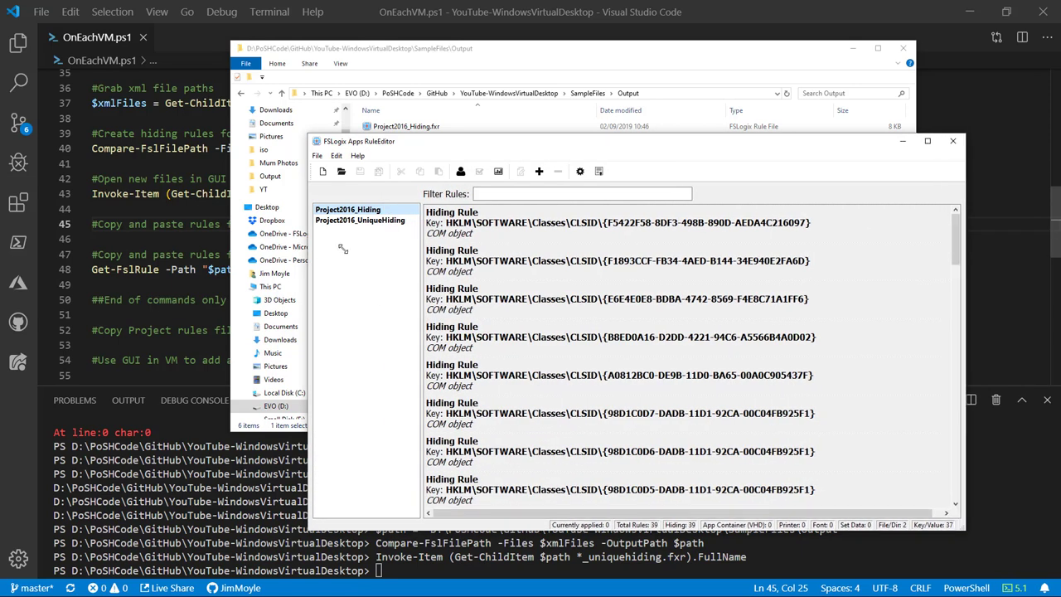
# Copy all rules from the Project2016_UniqueHiding rule set into the Project2016_Hiding rule set.
pyautogui.click(378, 220)
pyautogui.click(580, 240)
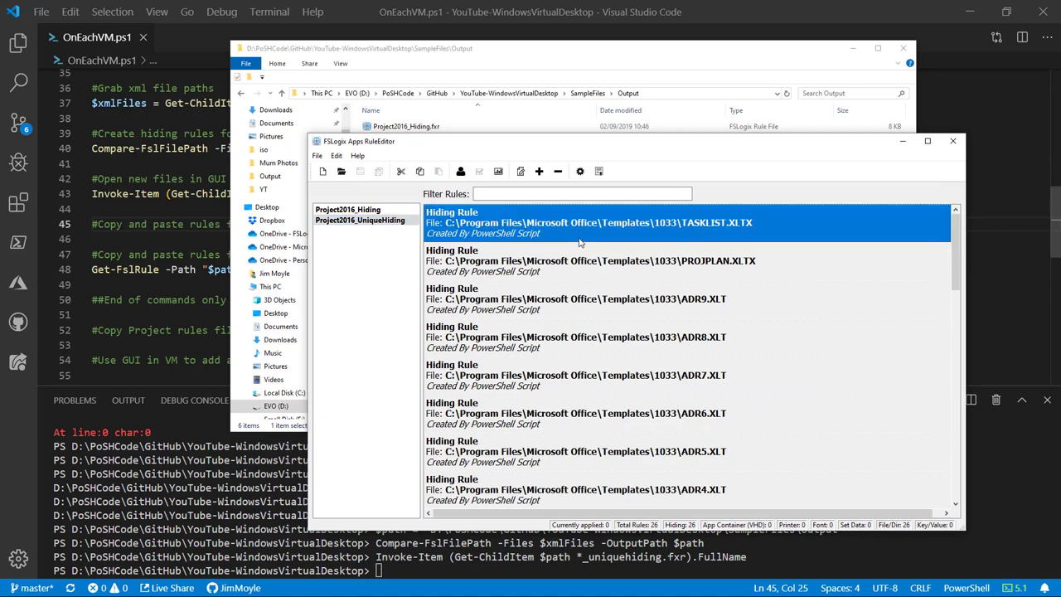
pyautogui.hotkey('ctrl', 'a')
pyautogui.hotkey('ctrl', 'c')
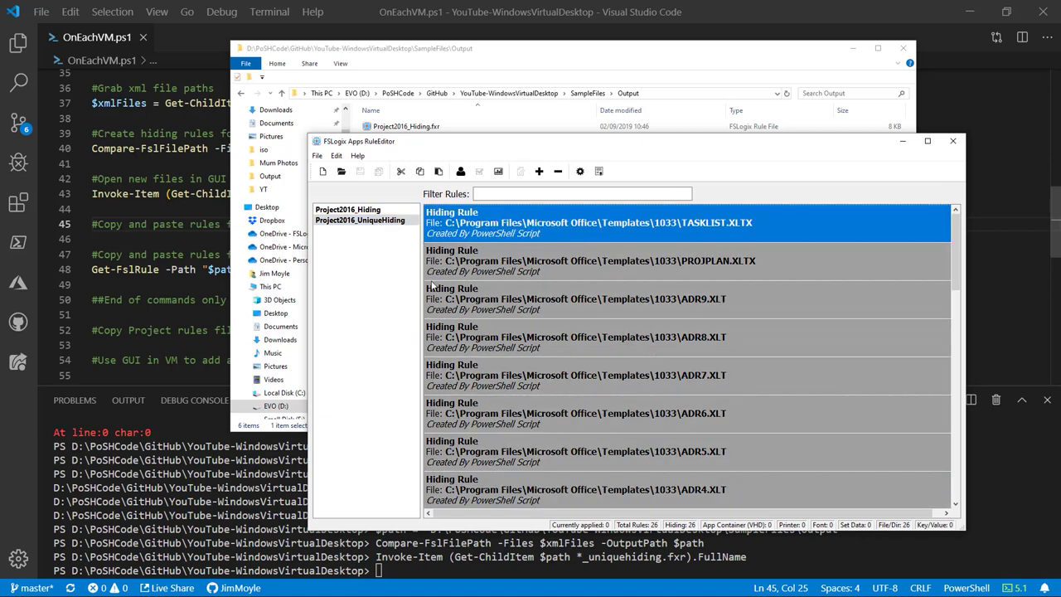
pyautogui.click(373, 212)
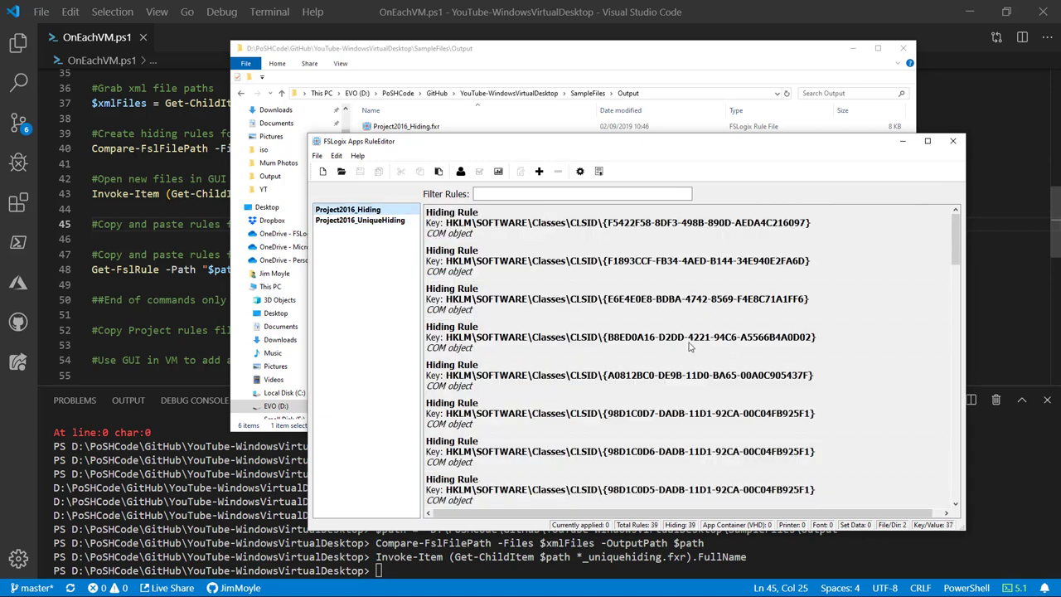
pyautogui.hotkey('ctrl', 'v')
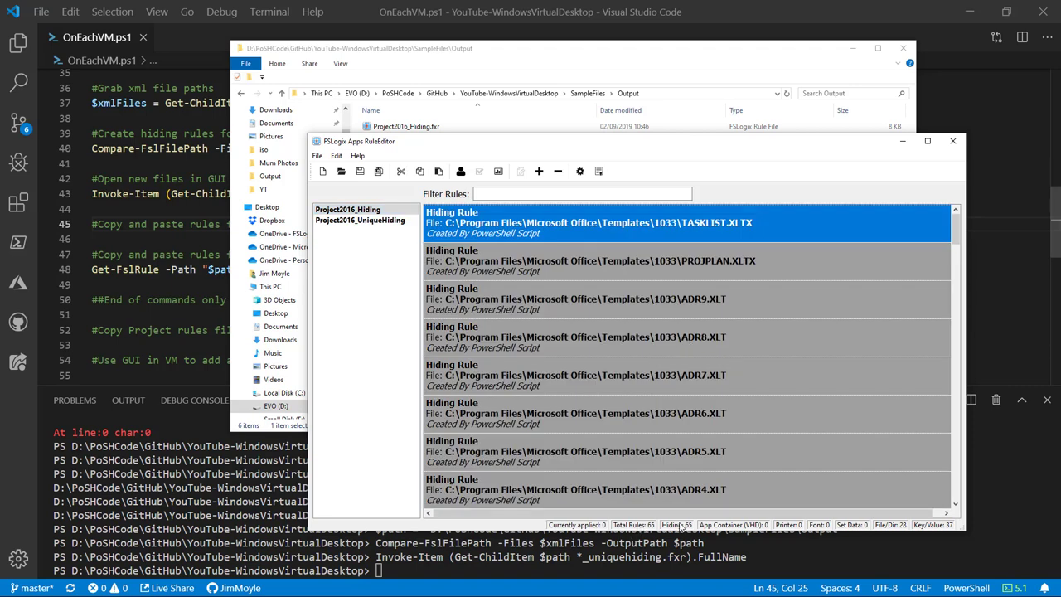
# Compare the two Project rule sets, save Project2016_Hiding, and close the RuleEditor.
pyautogui.click(365, 220)
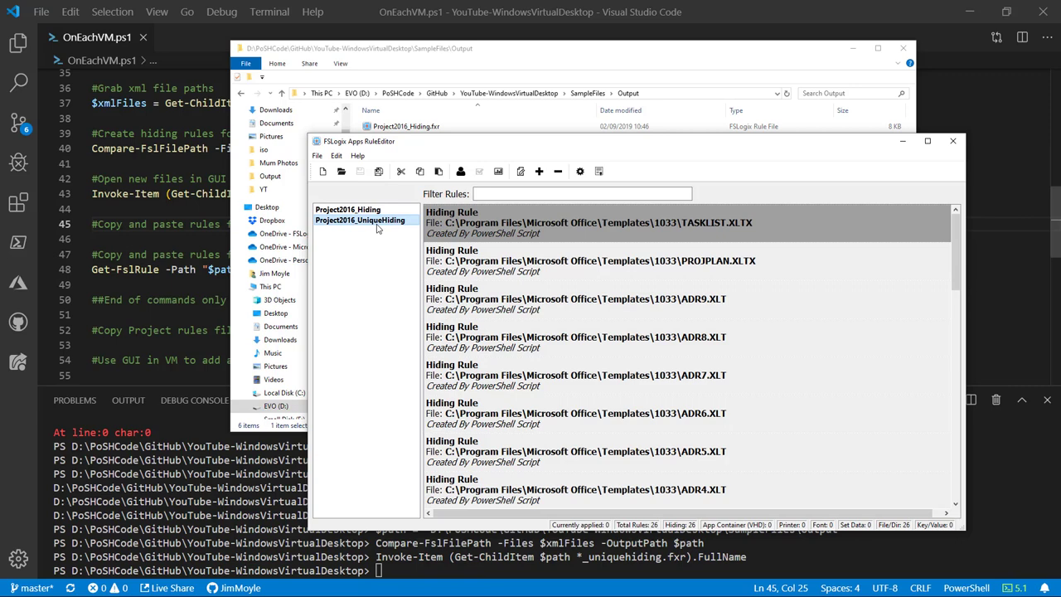
pyautogui.click(363, 212)
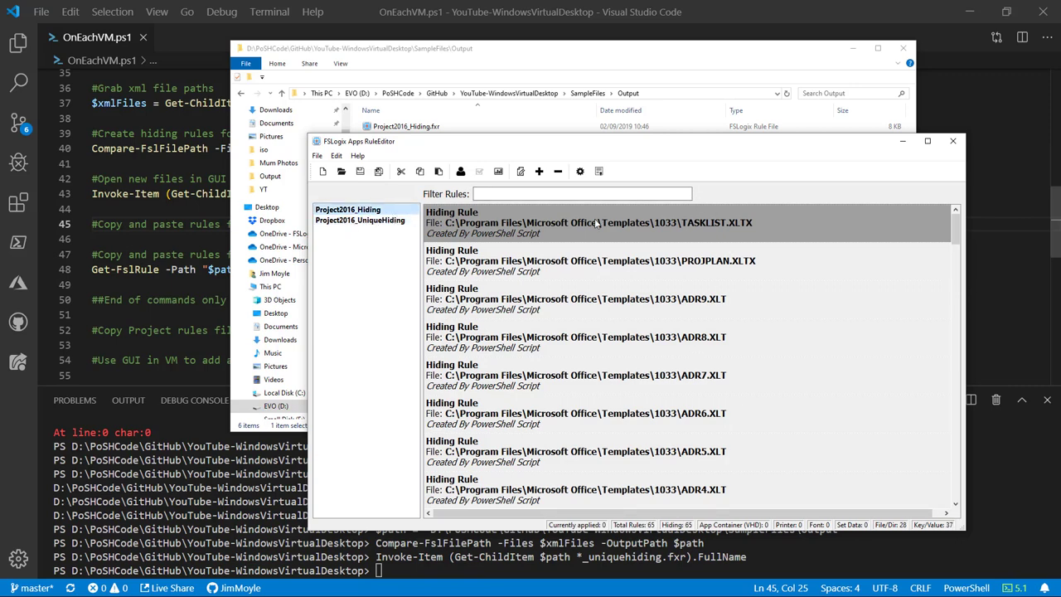
pyautogui.click(359, 172)
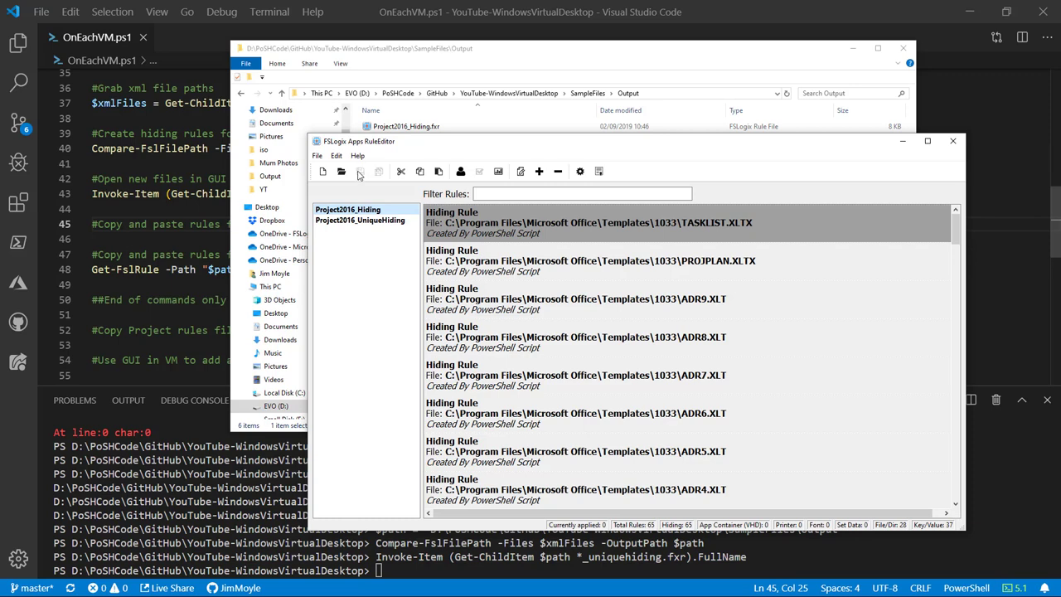
pyautogui.click(953, 142)
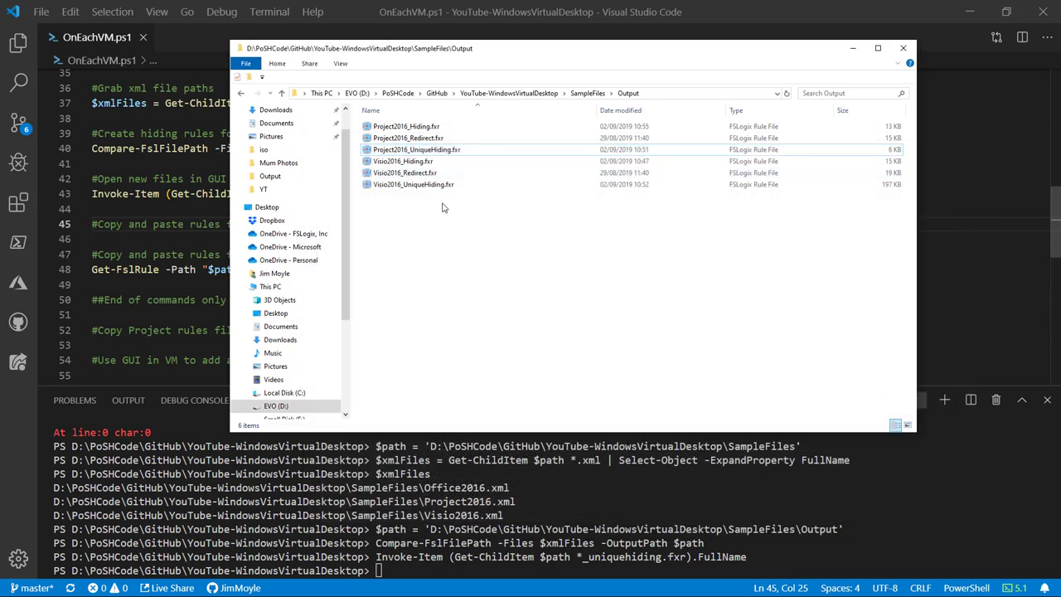
# Delete Project2016_UniqueHiding.fxr from the Output folder.
pyautogui.click(429, 150)
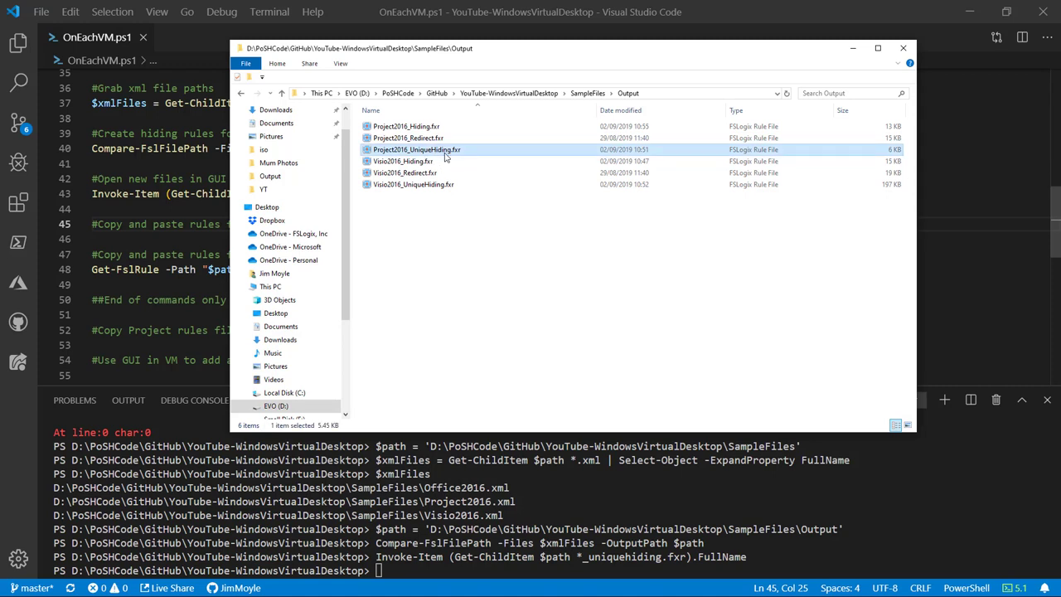
pyautogui.rightClick(442, 152)
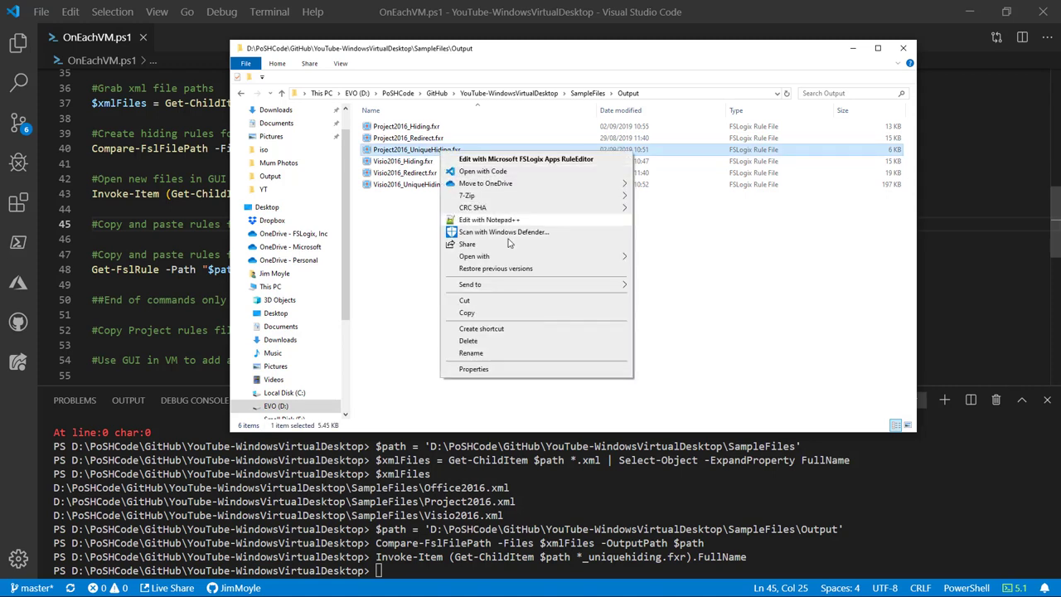
pyautogui.click(511, 343)
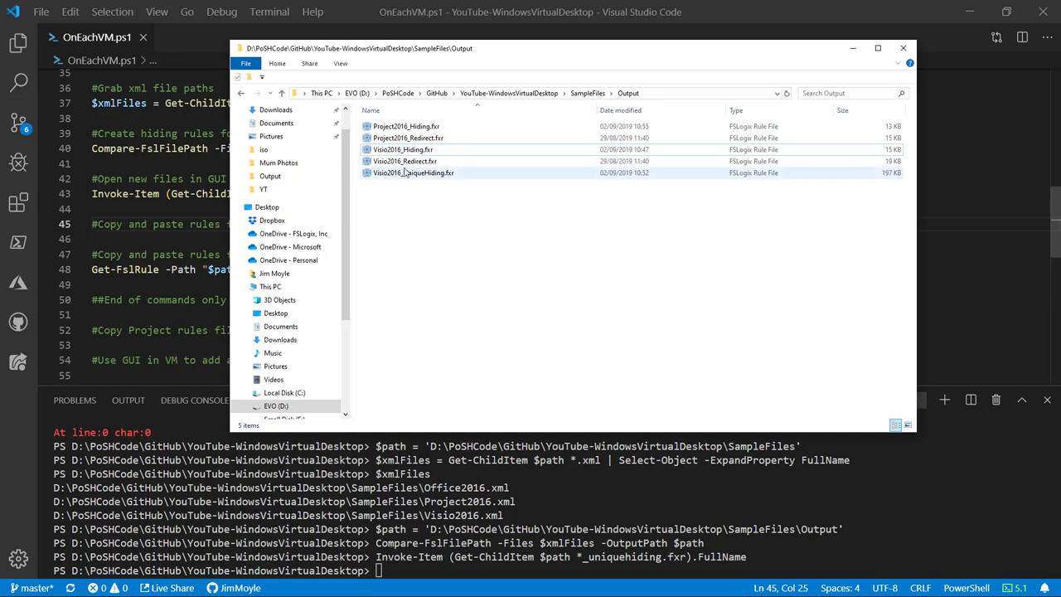
# Back in the script, run the Get-FslRule line that adds the rules from Visio2016_UniqueHiding.fxr to Visio2016_Hiding.fxr.
pyautogui.hotkey('alt', 'Tab')
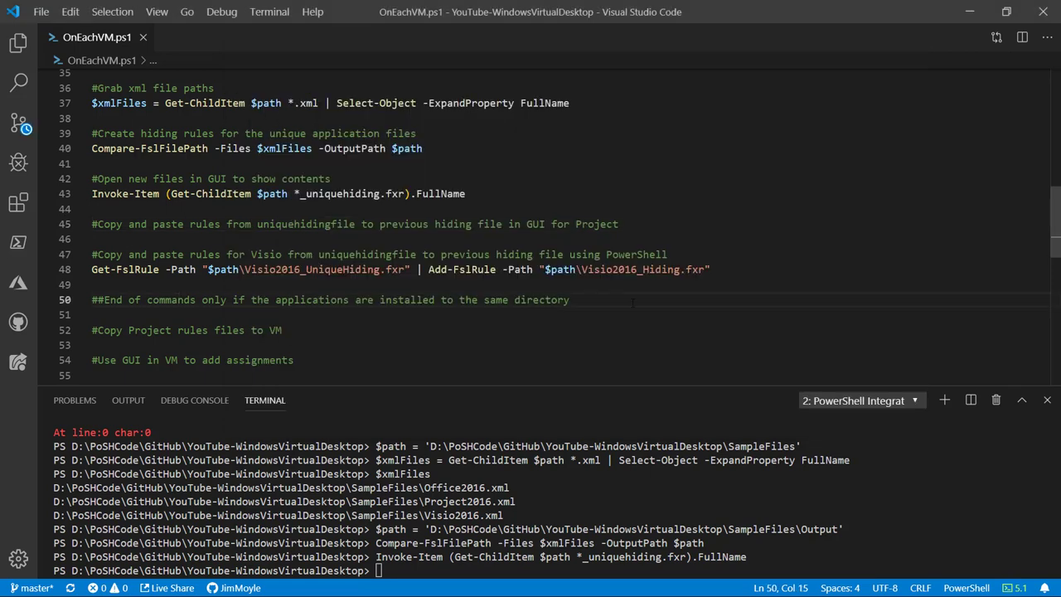
pyautogui.click(740, 269)
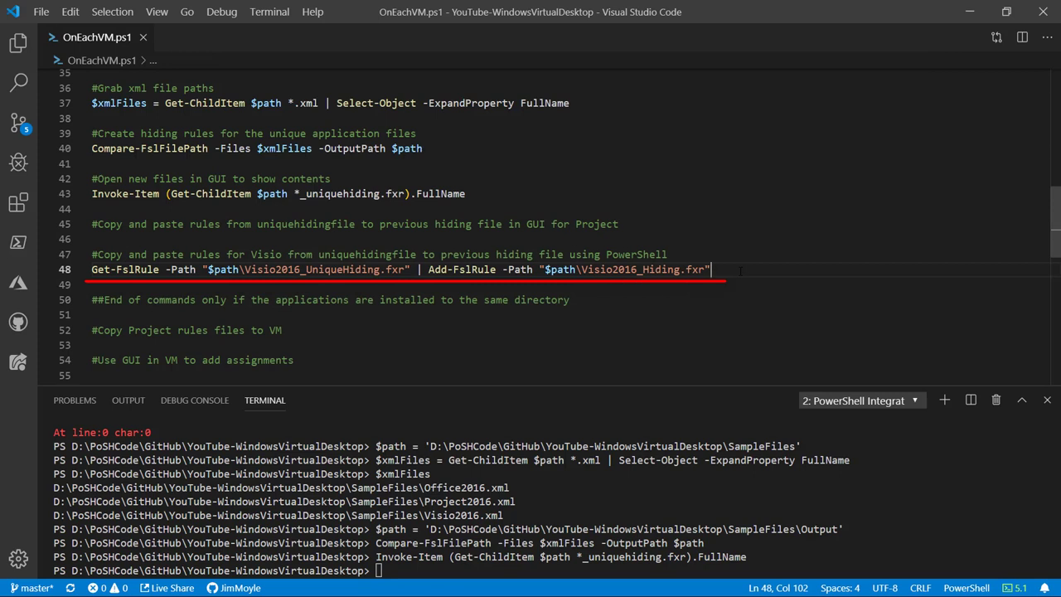
pyautogui.press('F8')
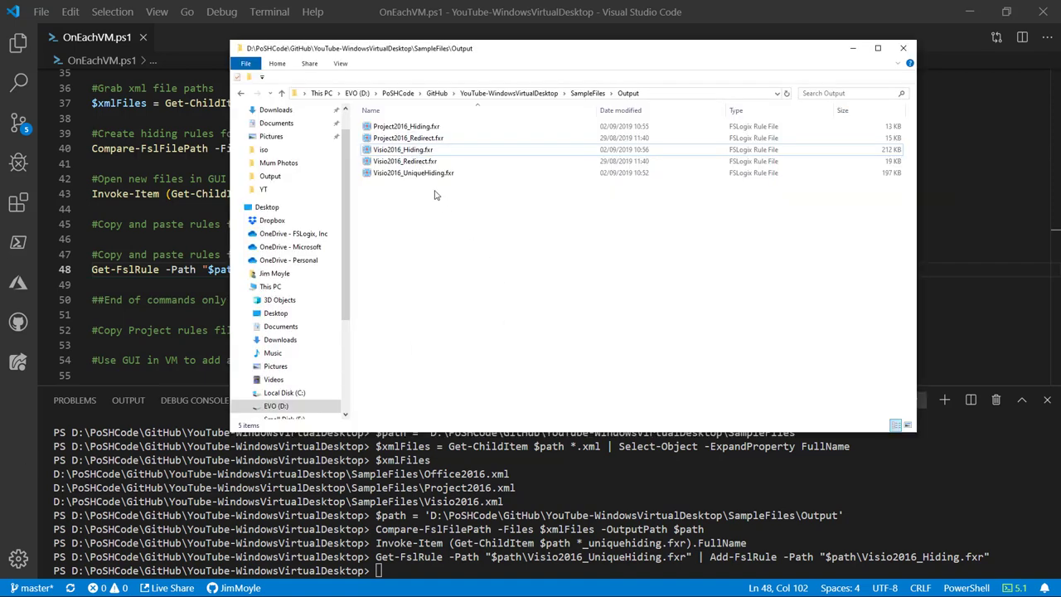
# Delete Visio2016_UniqueHiding.fxr from the Output folder.
pyautogui.click(433, 172)
pyautogui.rightClick(424, 173)
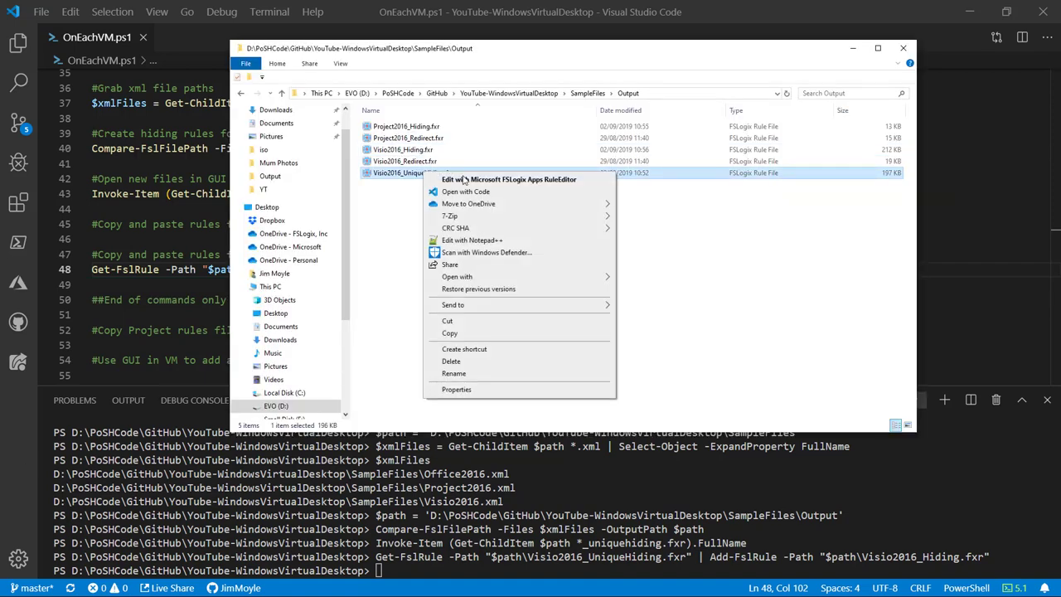
pyautogui.click(452, 361)
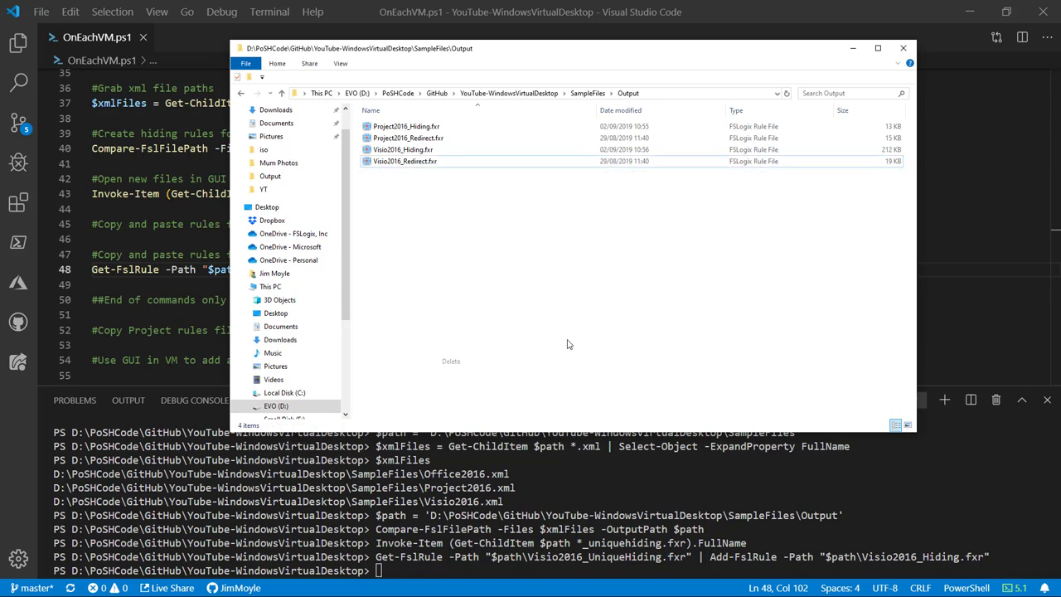
# Copy Project2016_Hiding.fxr and Project2016_Redirect.fxr from the Output folder into the virtual machine's FSLogix Rule Sets folder.
pyautogui.click(151, 330)
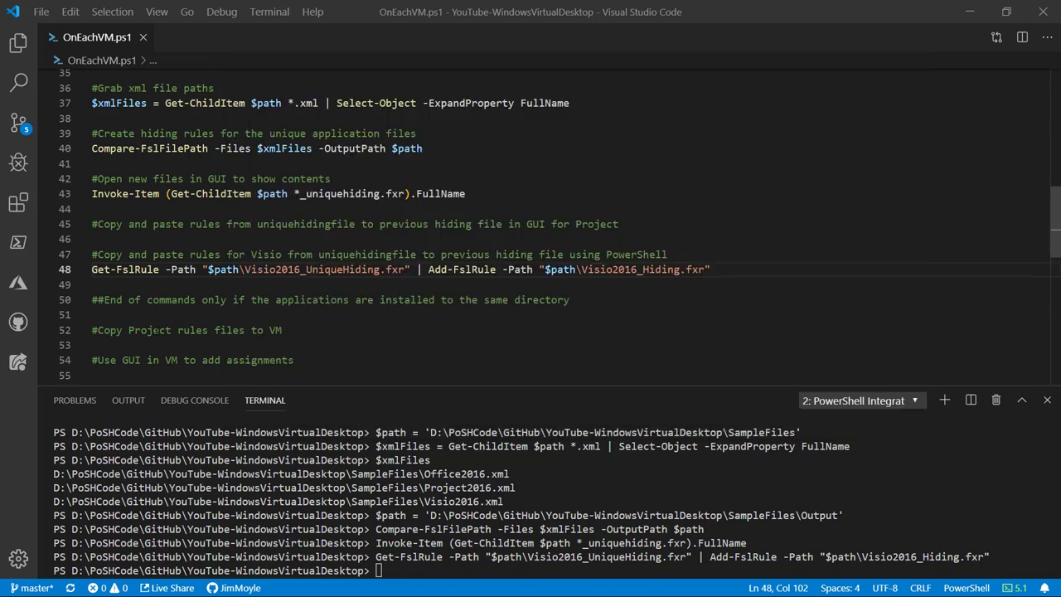
pyautogui.scroll(-1, 330, 327)
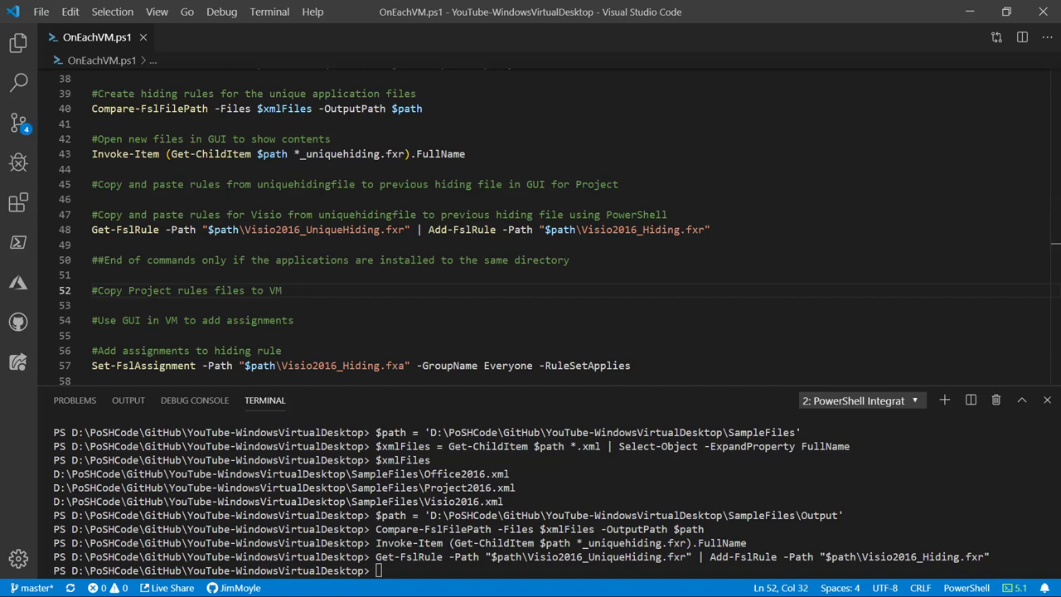
pyautogui.hotkey('alt', 'Tab')
pyautogui.click(450, 128)
pyautogui.keyDown('shift'); pyautogui.click(438, 138); pyautogui.keyUp('shift')
pyautogui.rightClick(438, 138)
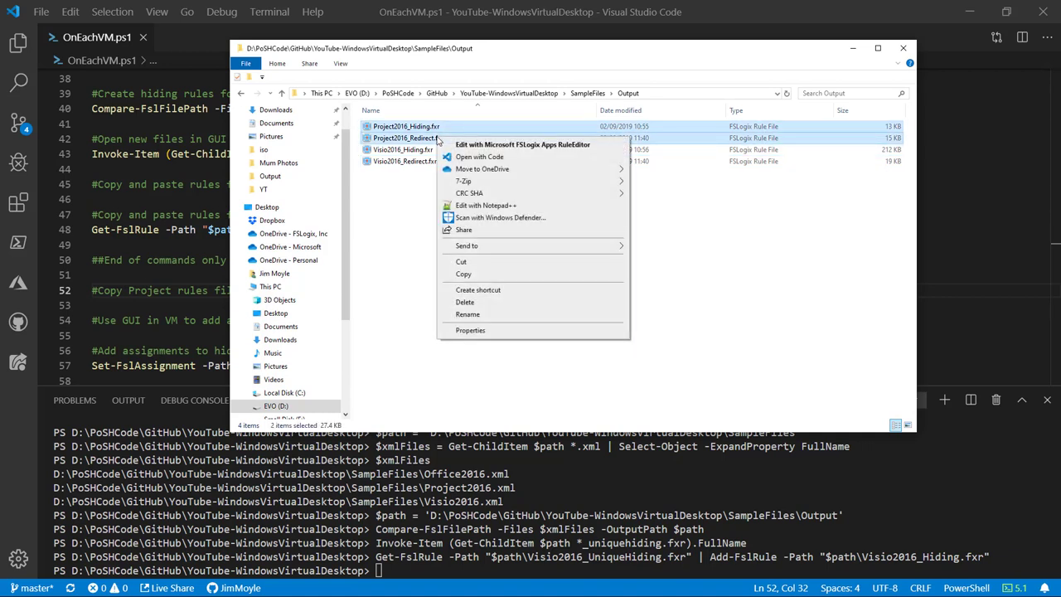
pyautogui.click(527, 274)
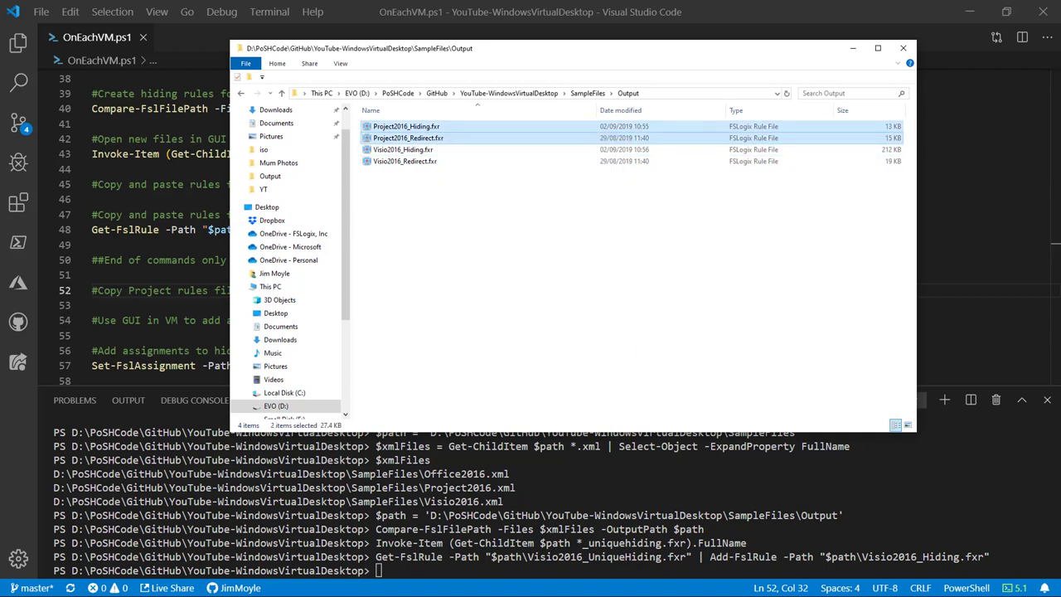
pyautogui.hotkey('alt', 'Tab')
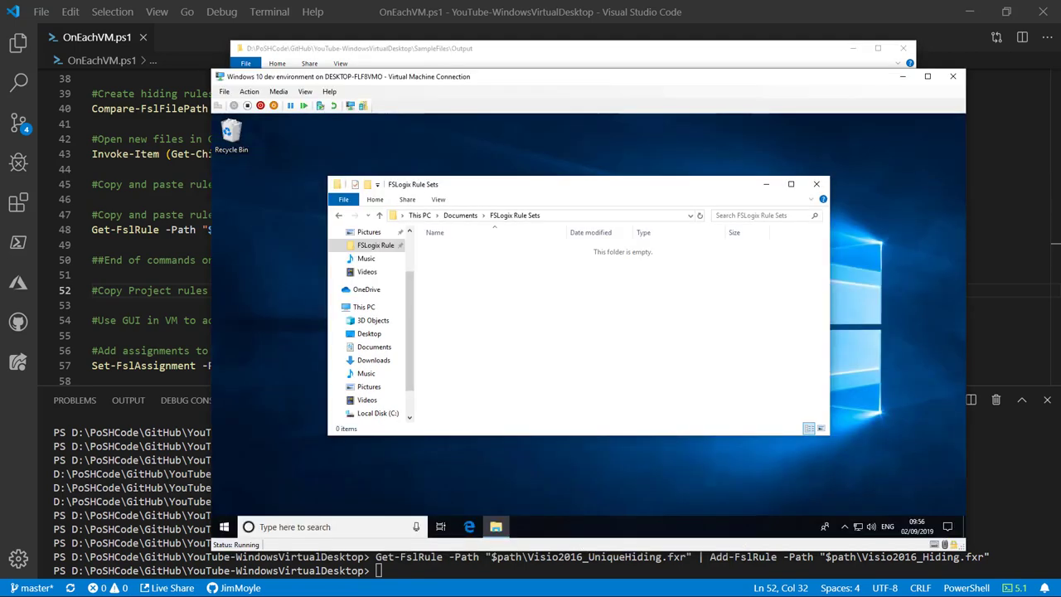
pyautogui.rightClick(590, 330)
pyautogui.click(616, 406)
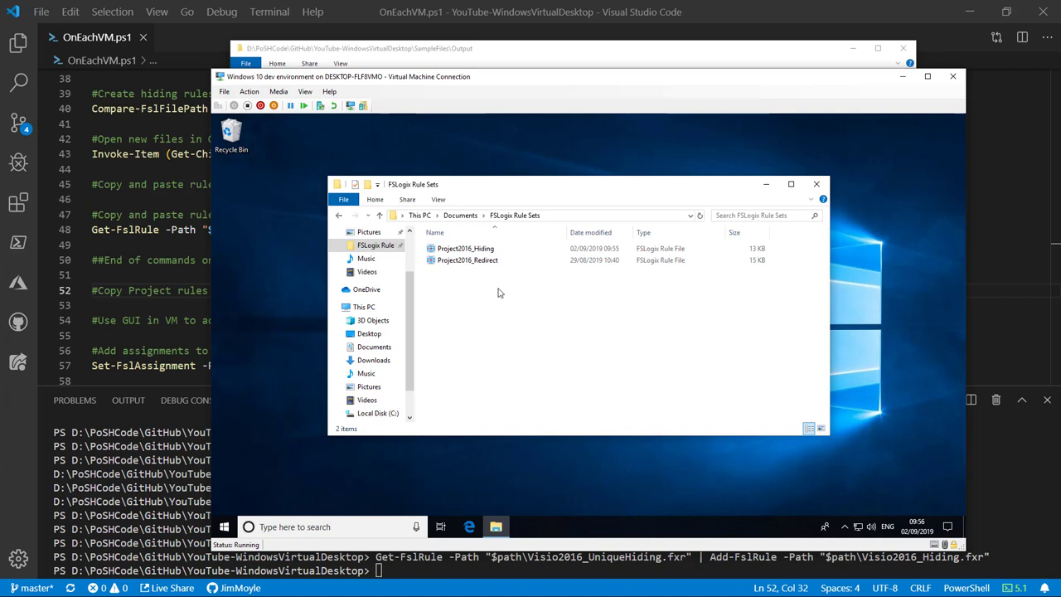
# Open Project2016_Hiding in the virtual machine's RuleEditor and set its Everyone assignment so that the rule set does apply.
pyautogui.click(476, 250)
pyautogui.doubleClick(473, 251)
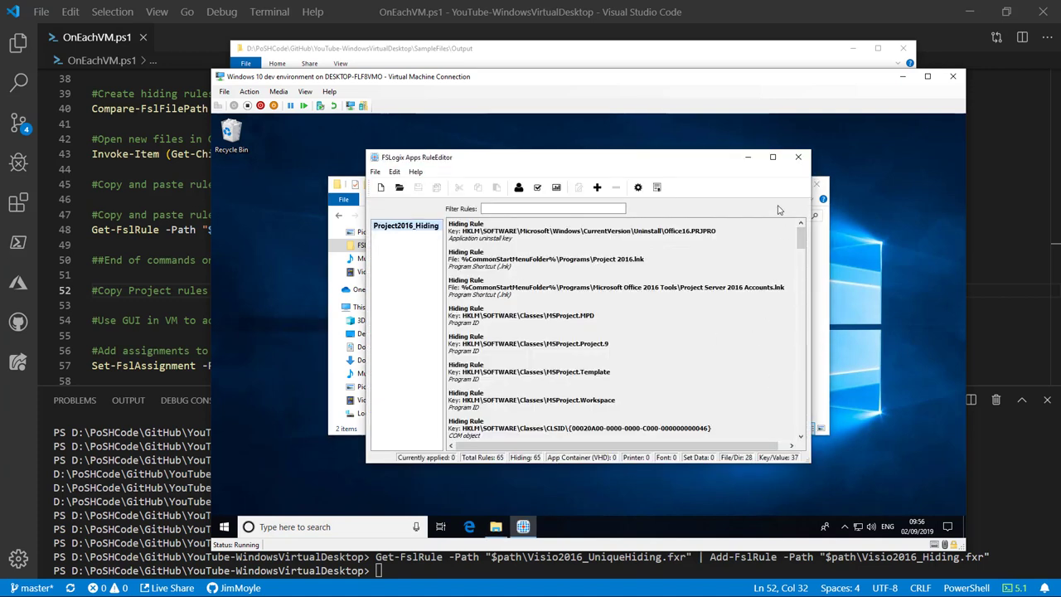
pyautogui.click(928, 77)
pyautogui.moveTo(369, 46); pyautogui.dragTo(537, 92)
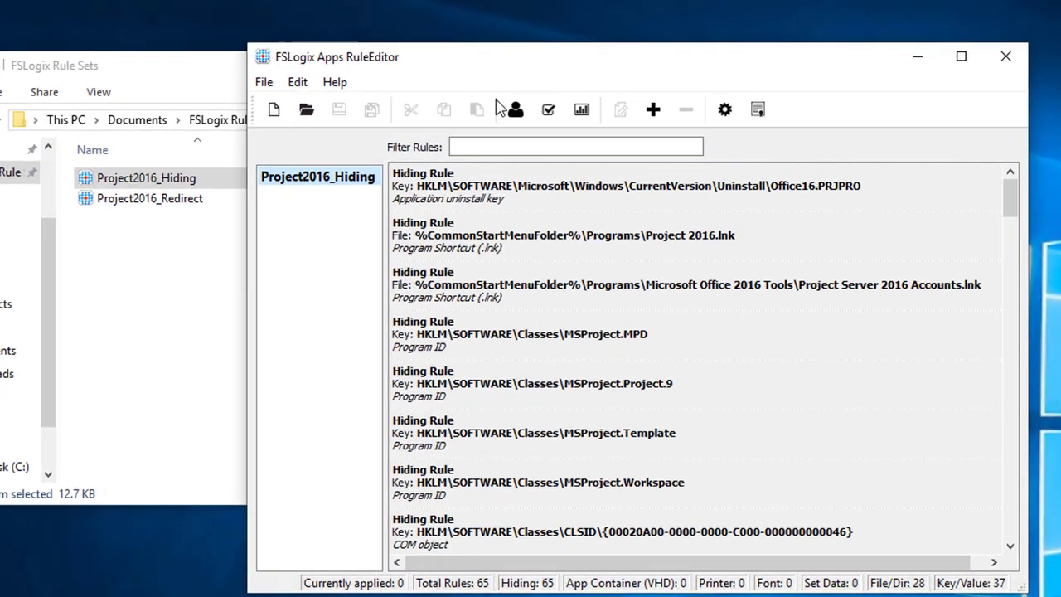
pyautogui.click(514, 110)
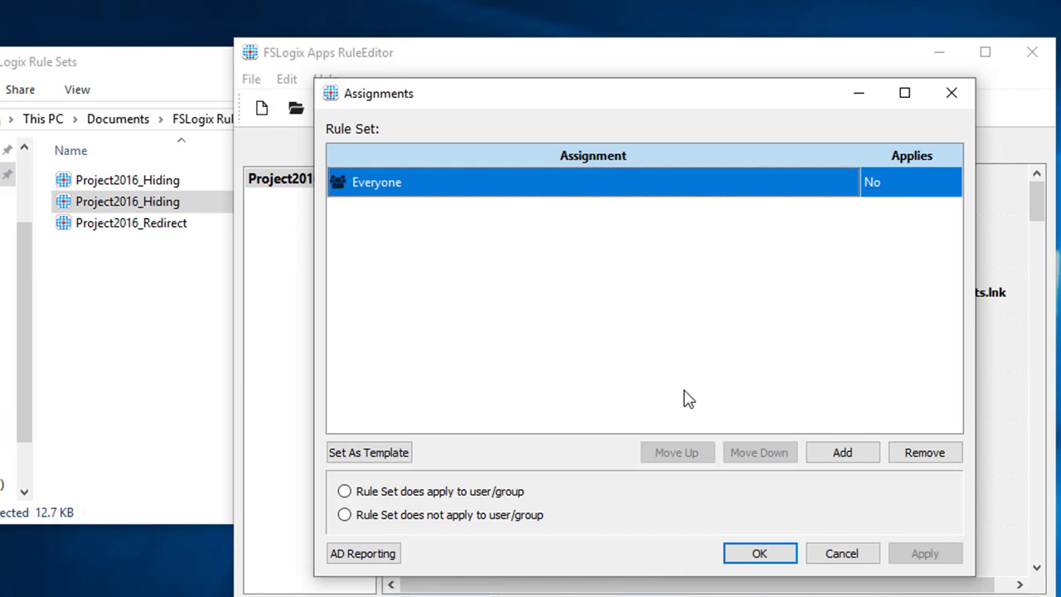
pyautogui.click(408, 495)
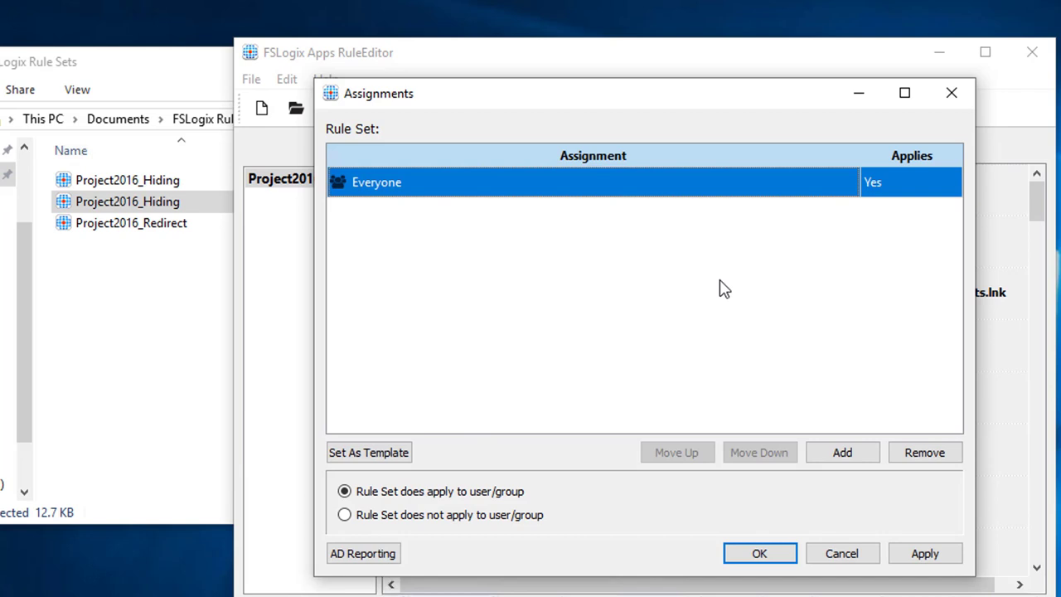
# Add a group assignment for ProjectGroup to the Project2016_Hiding rule set, resolving the name against the local computer.
pyautogui.click(851, 454)
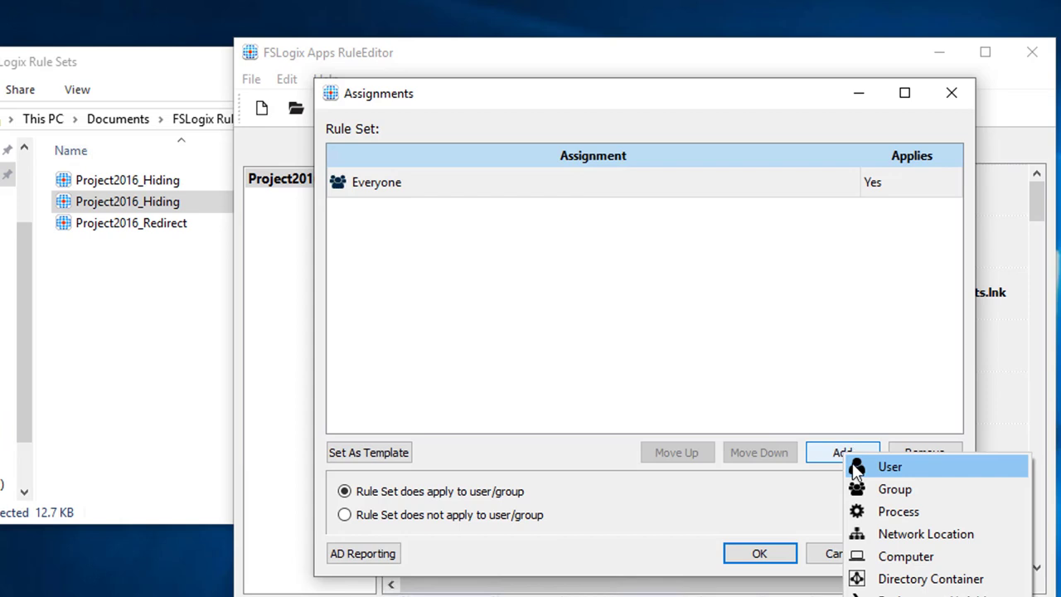
pyautogui.click(944, 494)
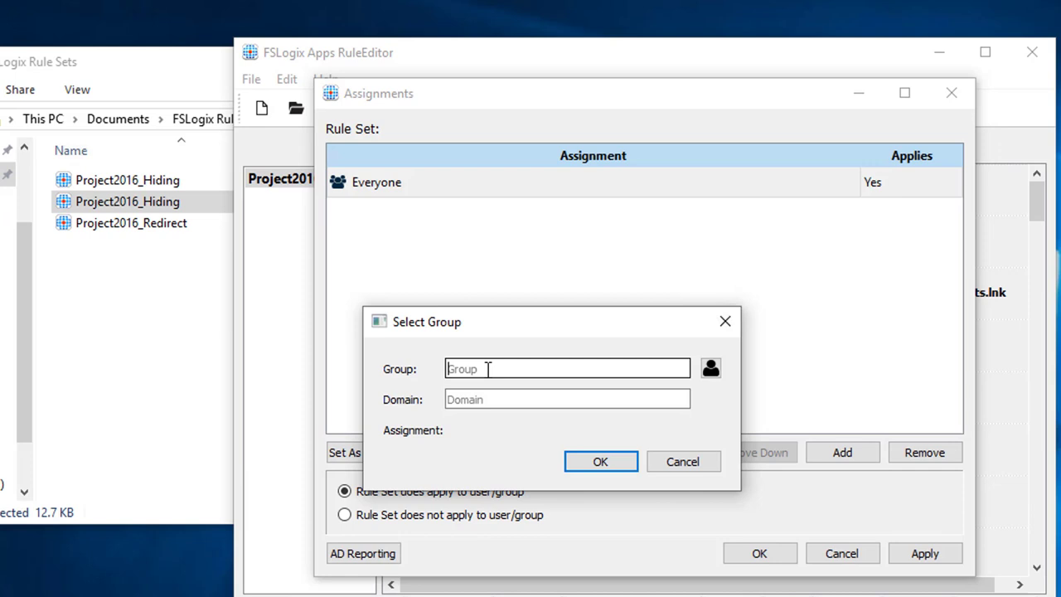
pyautogui.write('ProjectGroup')
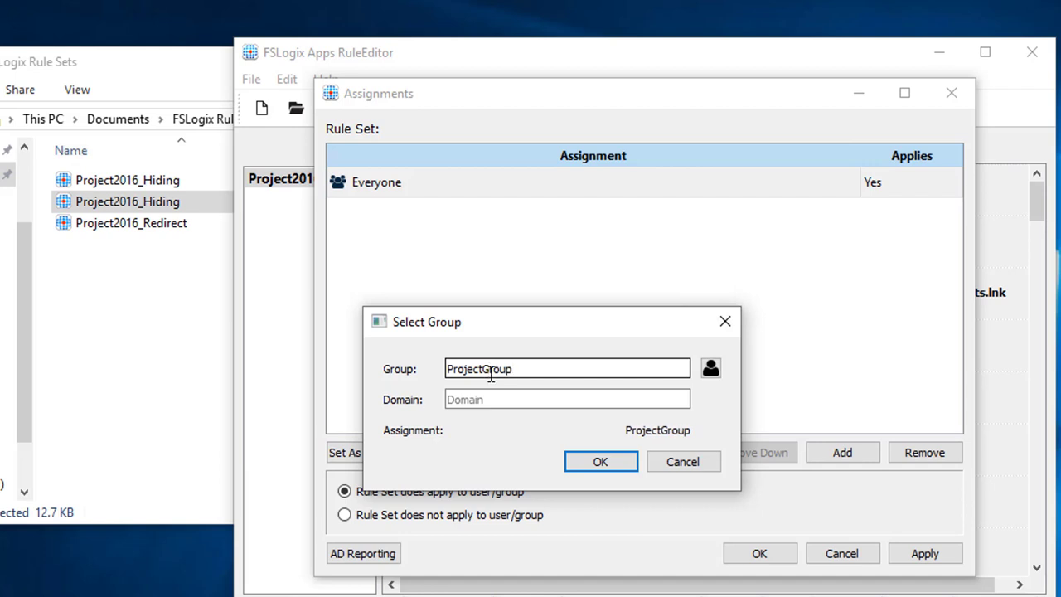
pyautogui.click(710, 370)
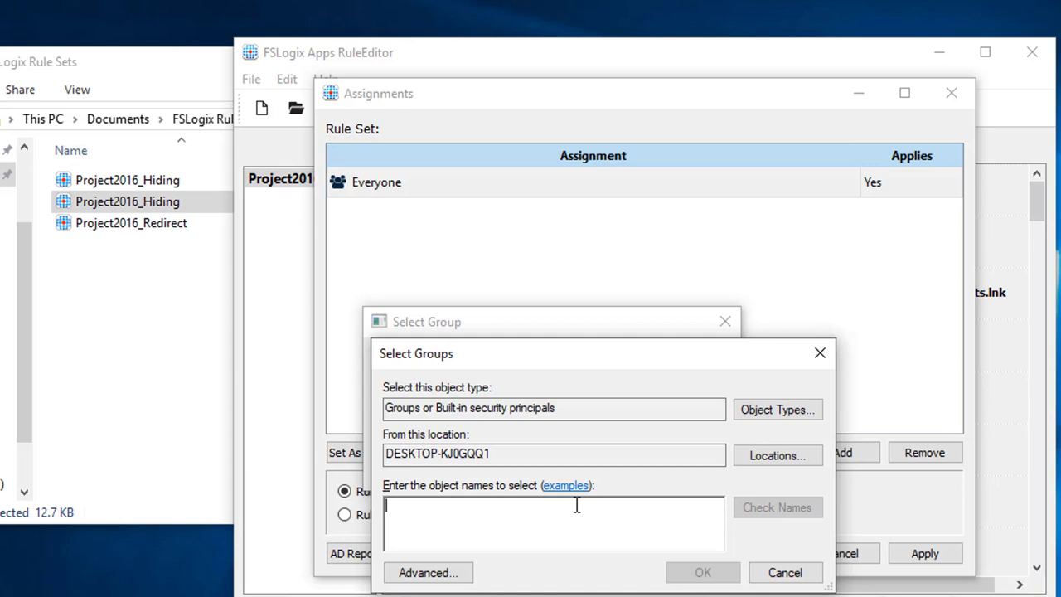
pyautogui.write('ProjectGroup')
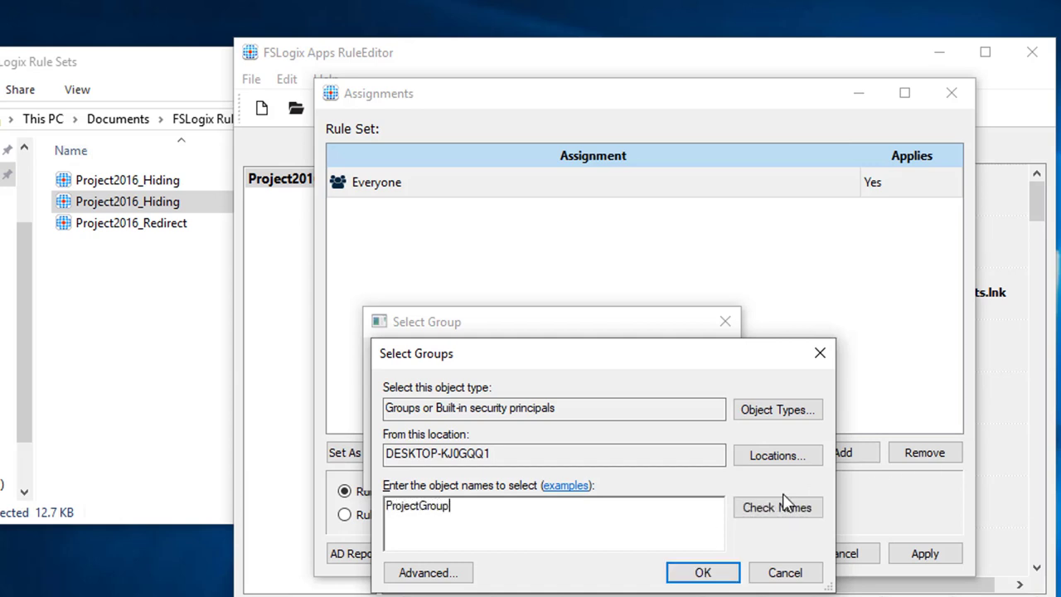
pyautogui.click(775, 509)
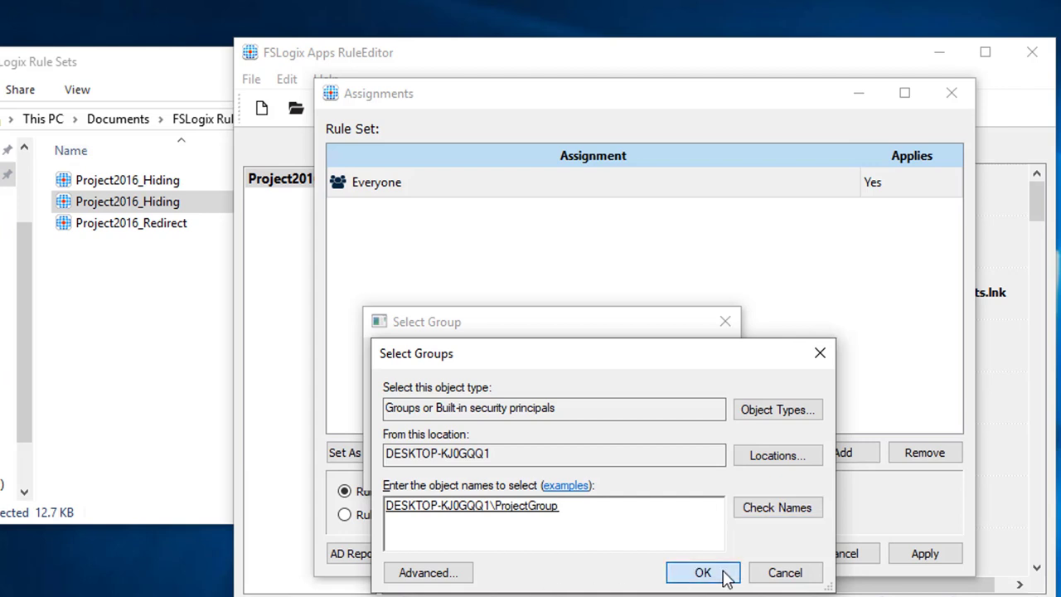
pyautogui.click(705, 574)
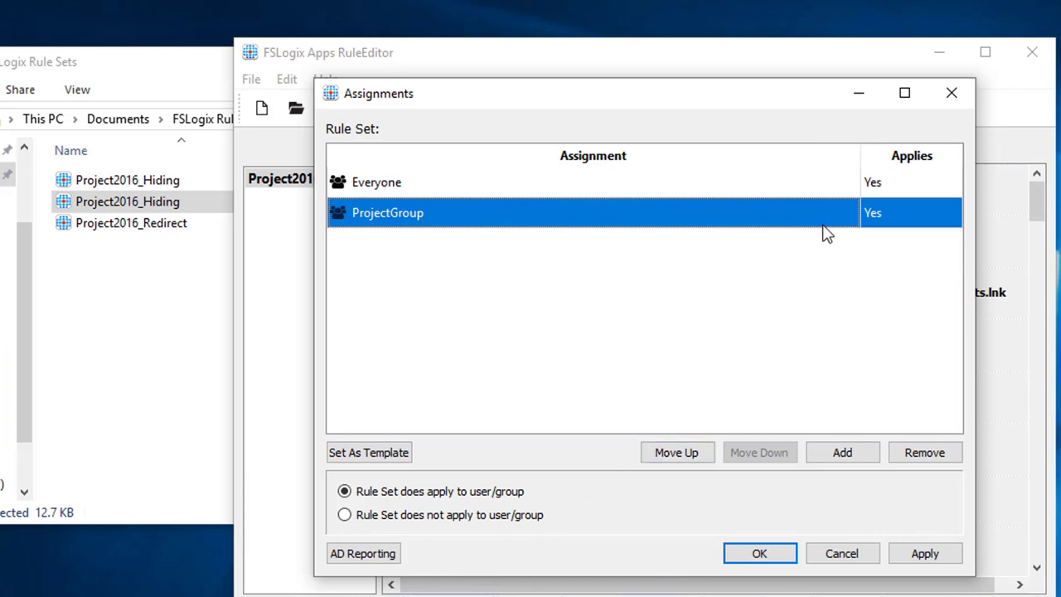
# Set the rule set not to apply to ProjectGroup, accept the assignments, and close the RuleEditor.
pyautogui.click(381, 517)
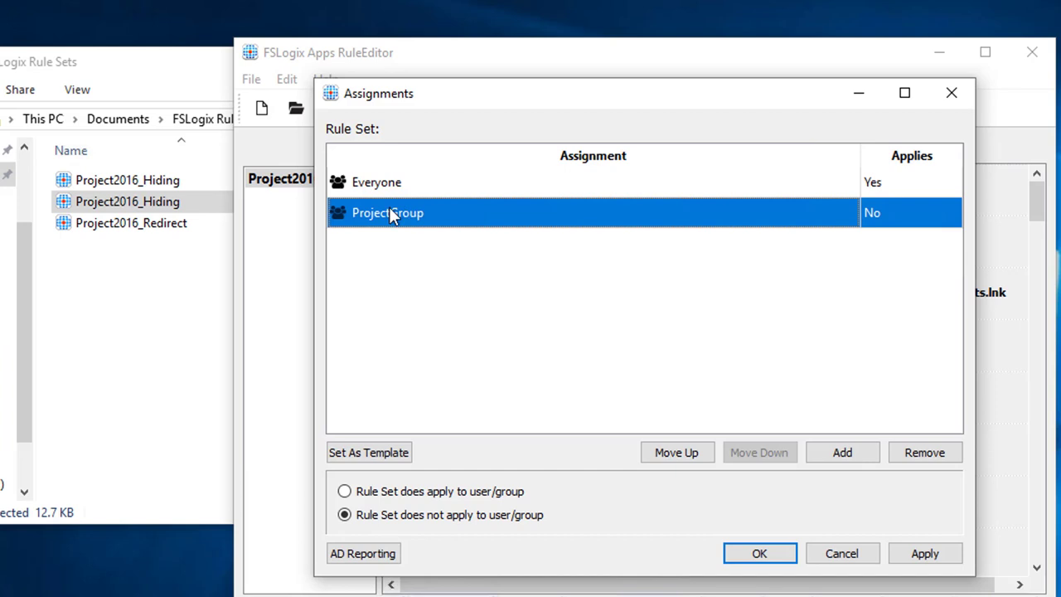
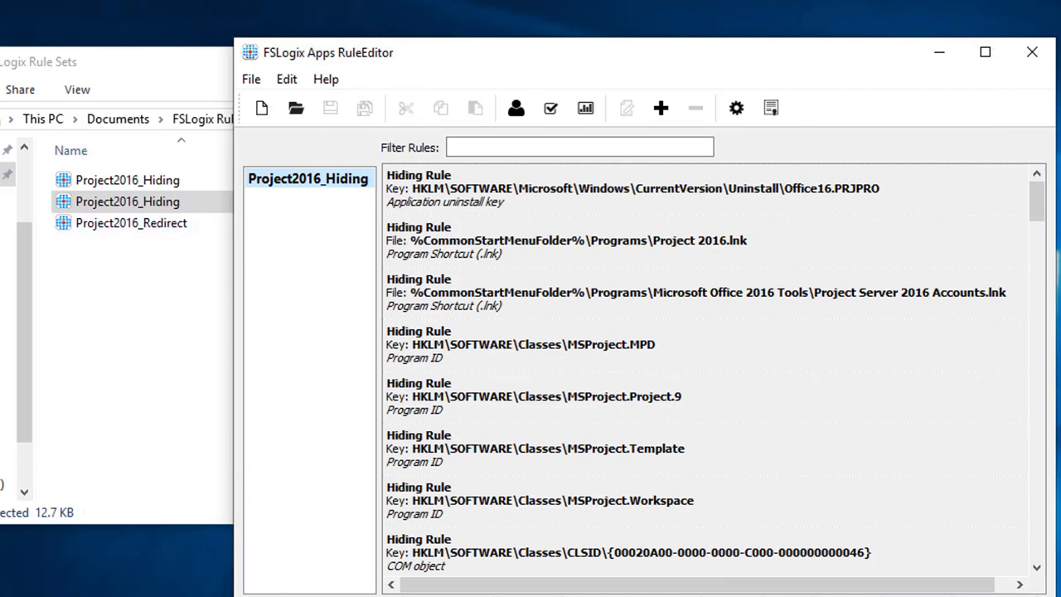
pyautogui.click(1030, 56)
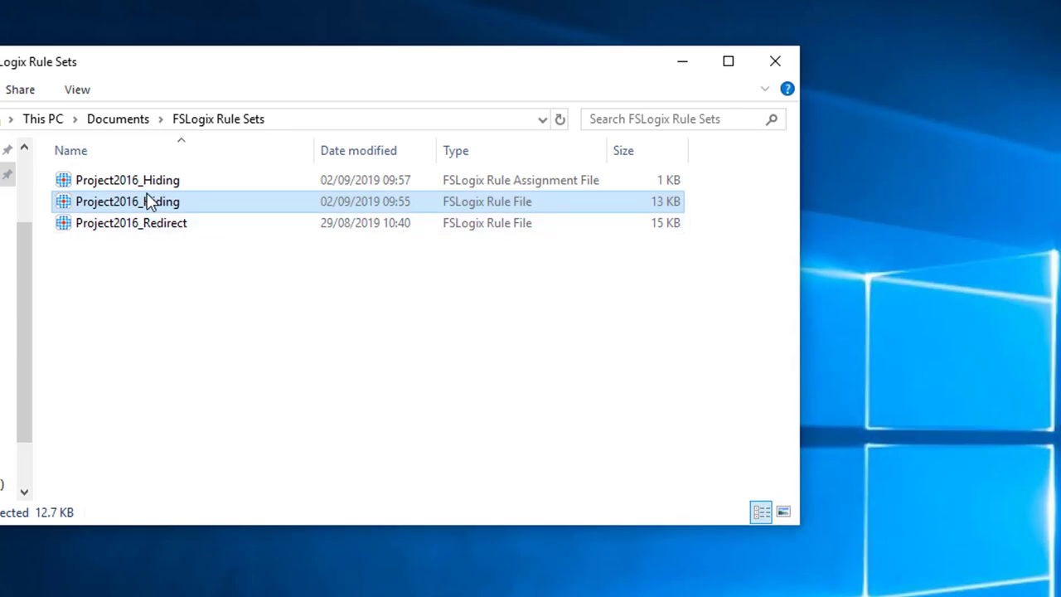
pyautogui.click(435, 184)
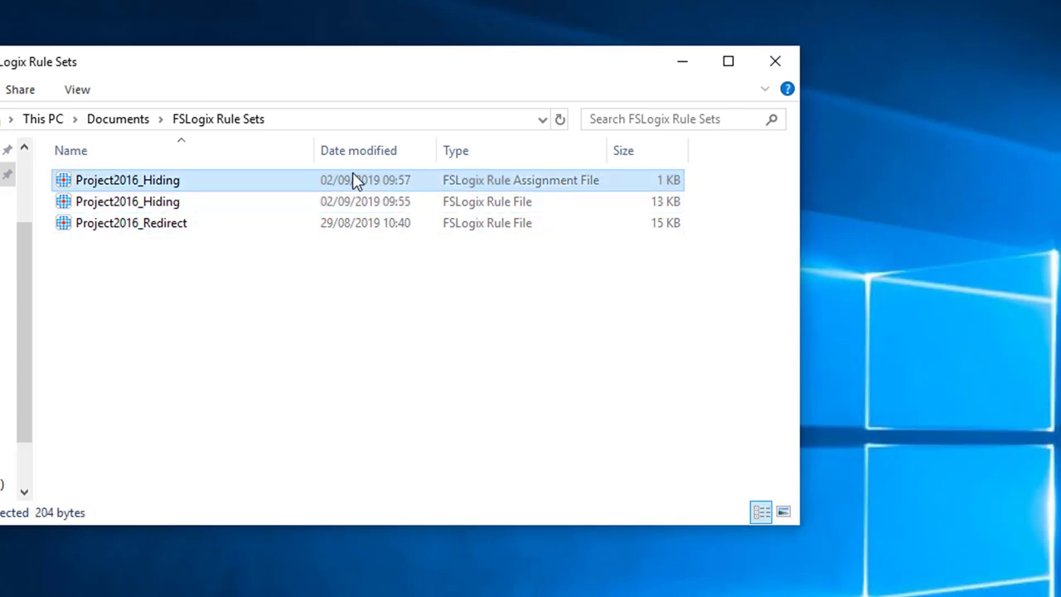
pyautogui.click(222, 317)
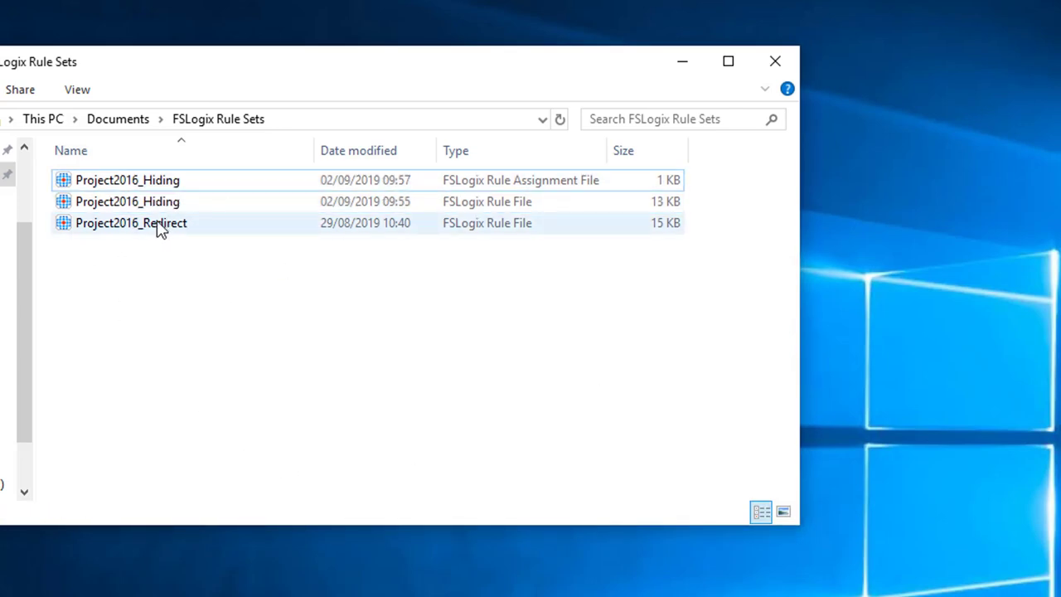
# Open Project2016_Redirect in the RuleEditor and inspect the htmlfile redirect rule's settings without changing them.
pyautogui.doubleClick(166, 229)
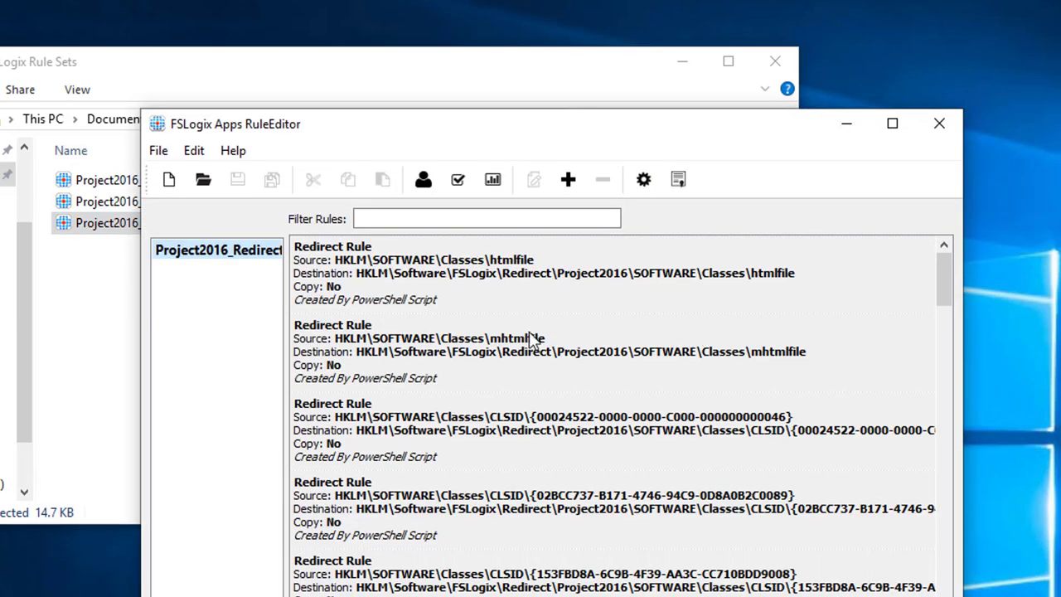
pyautogui.moveTo(285, 407); pyautogui.dragTo(336, 415)
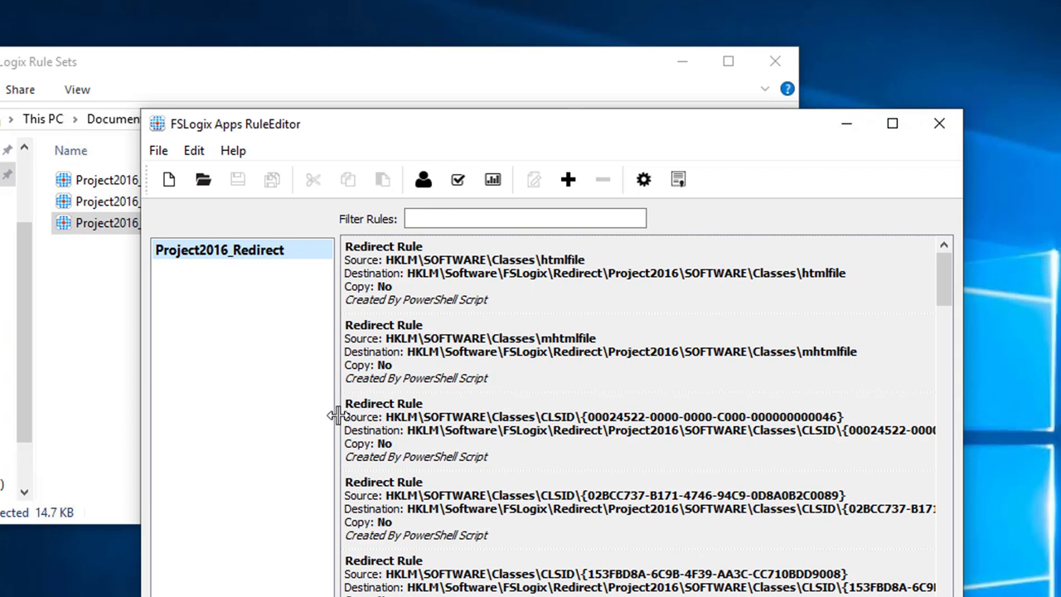
pyautogui.click(475, 274)
pyautogui.doubleClick(638, 282)
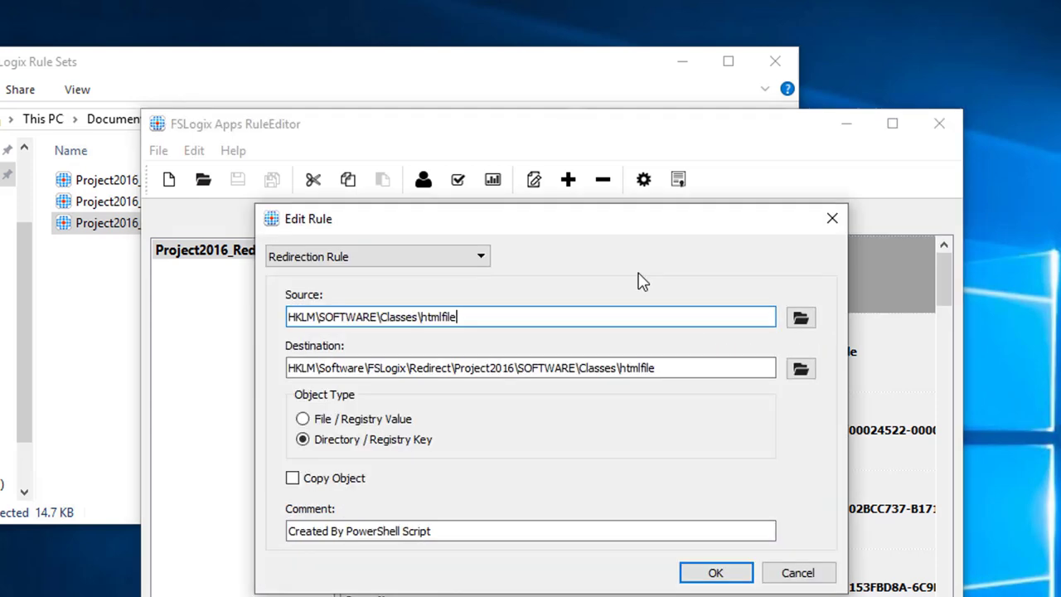
pyautogui.click(797, 573)
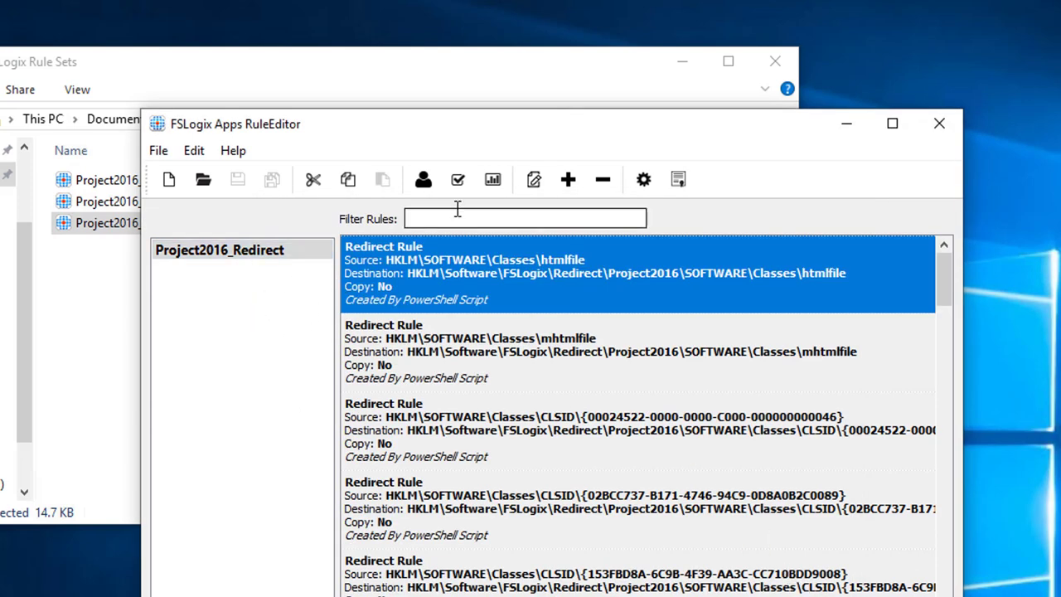
# Add a process assignment for WINPROJ.EXE from the Office16 folder to the Project2016_Redirect rule set.
pyautogui.click(422, 179)
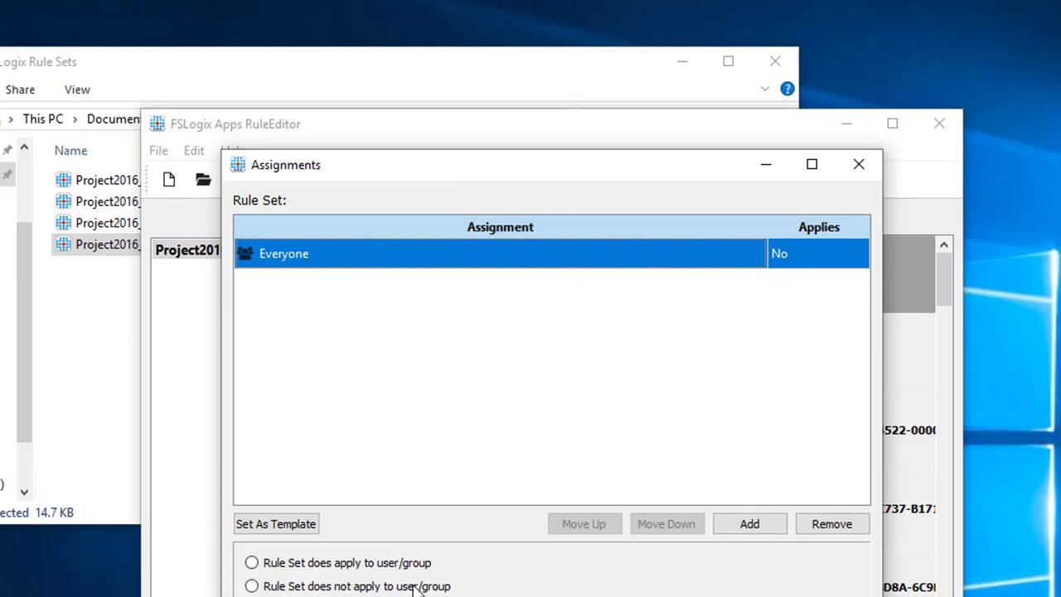
pyautogui.click(749, 524)
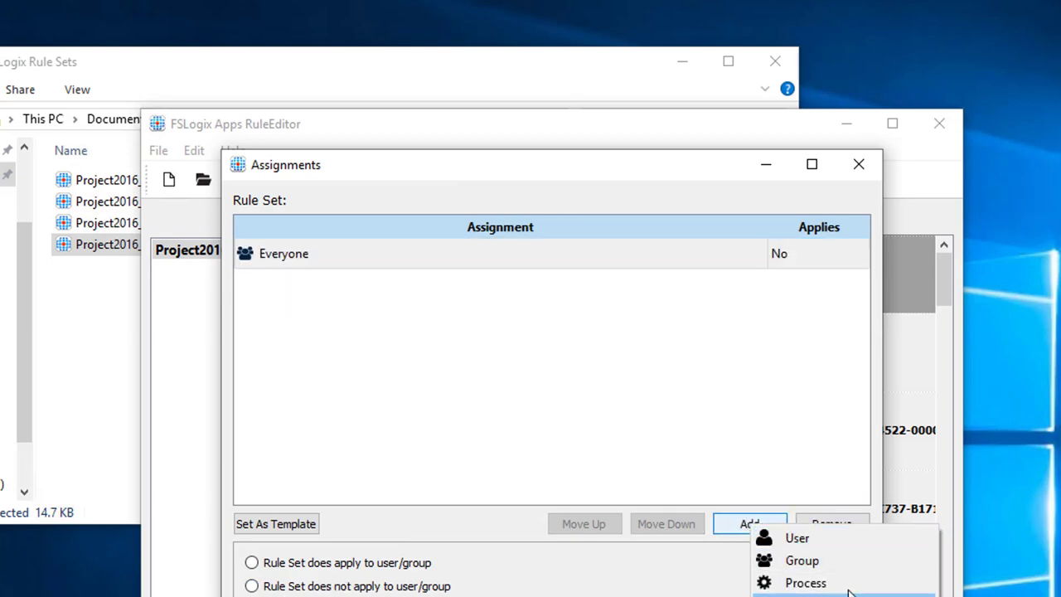
pyautogui.click(771, 583)
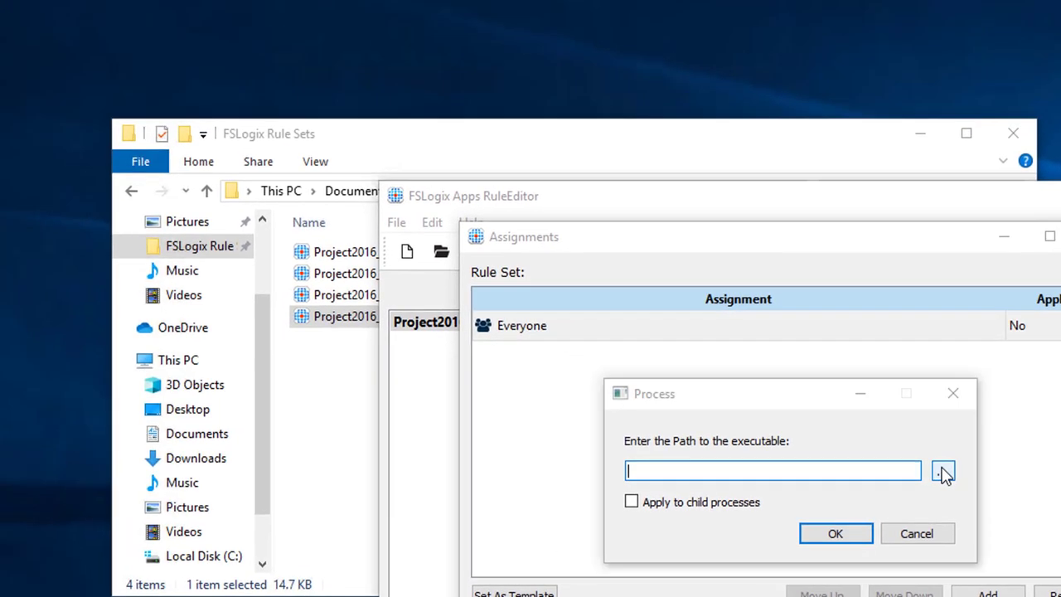
pyautogui.click(705, 399)
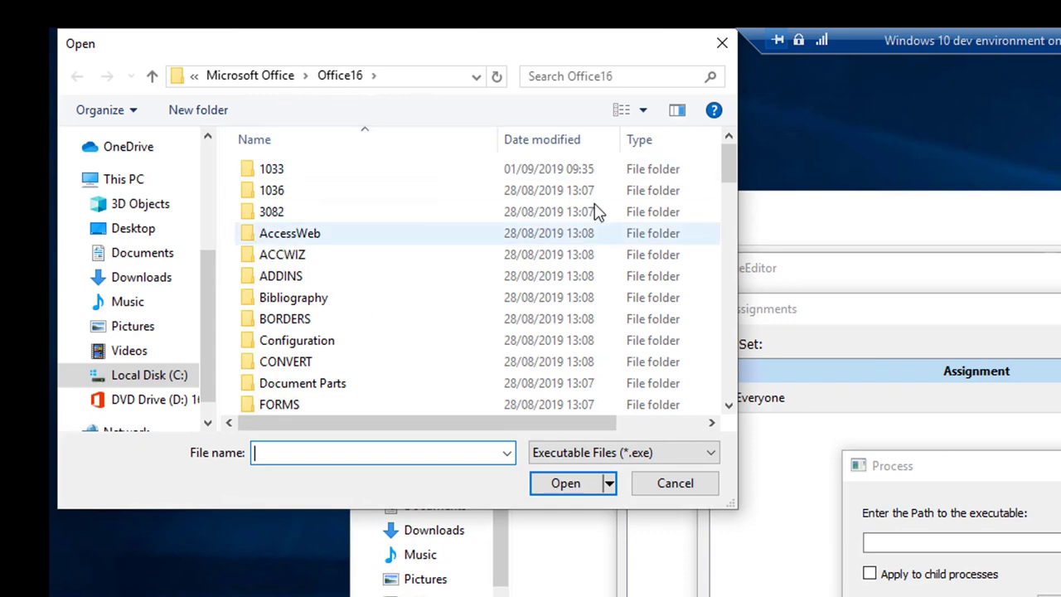
pyautogui.moveTo(724, 171); pyautogui.dragTo(716, 393)
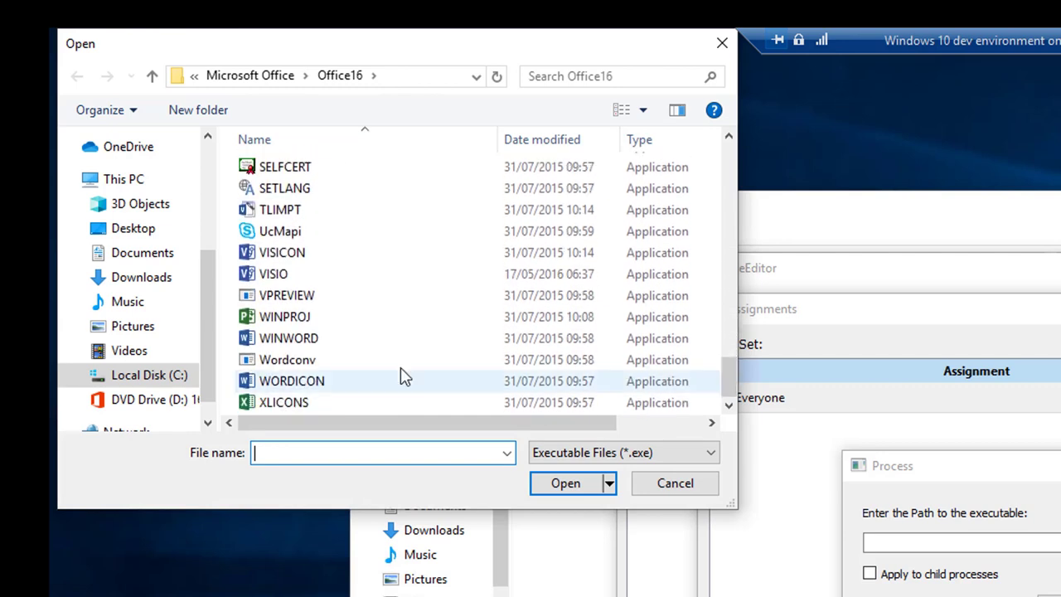
pyautogui.click(338, 326)
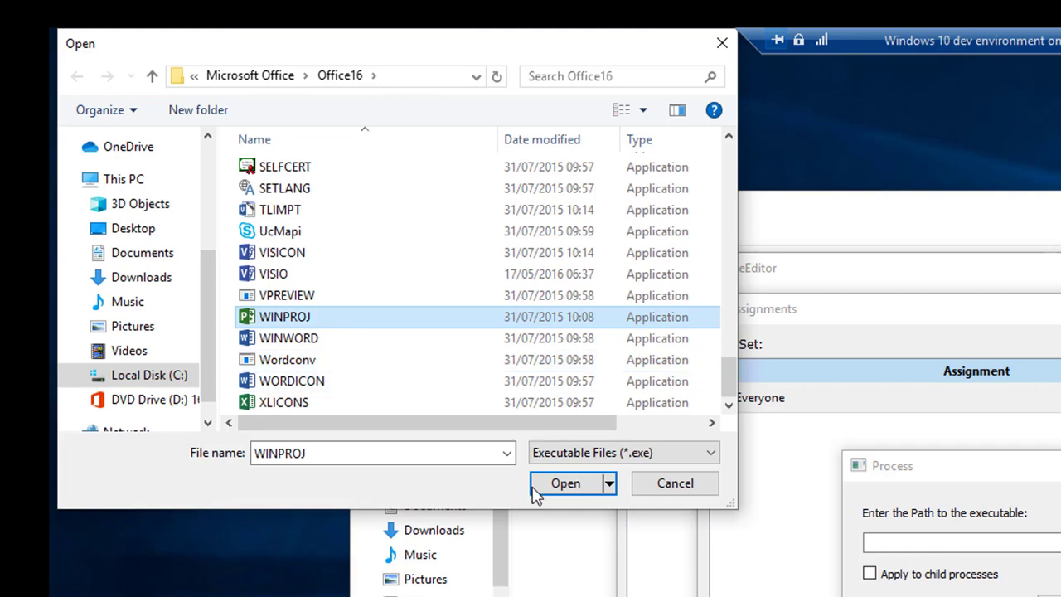
pyautogui.click(565, 483)
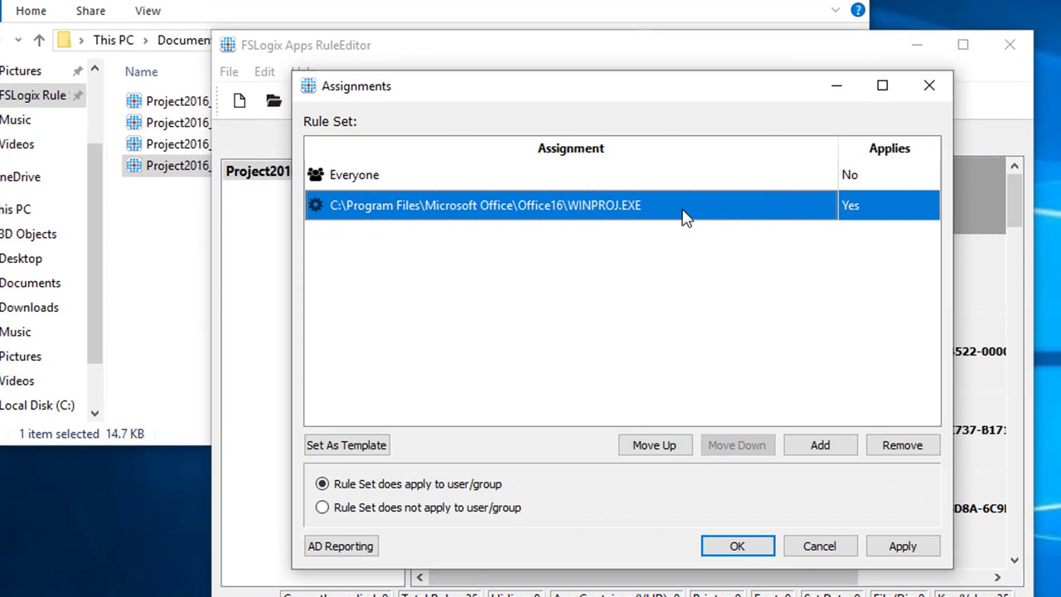
# Set the WINPROJ.EXE process assignment to apply to child processes.
pyautogui.doubleClick(684, 216)
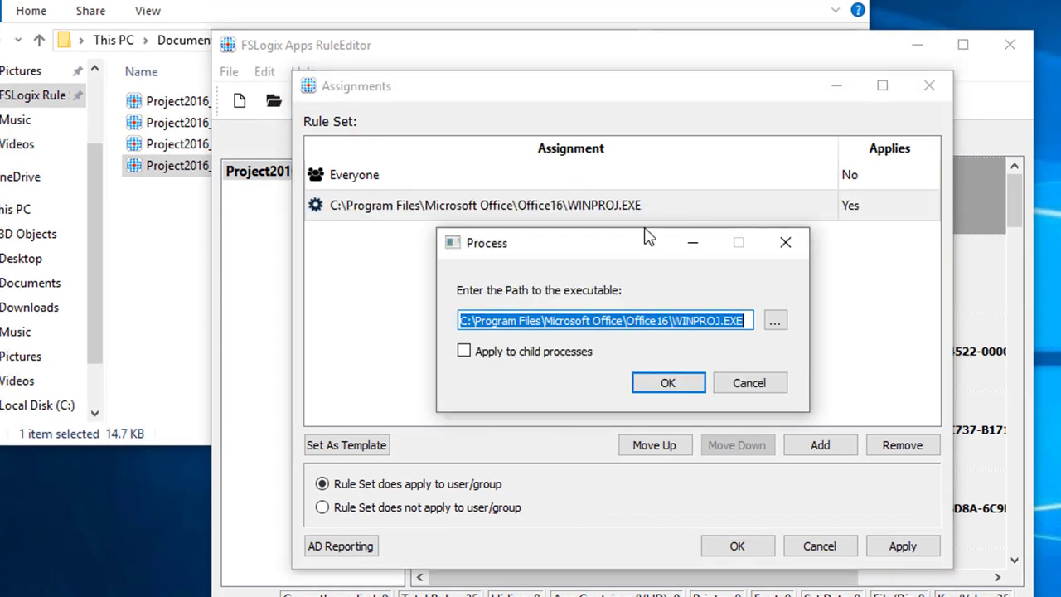
pyautogui.click(465, 353)
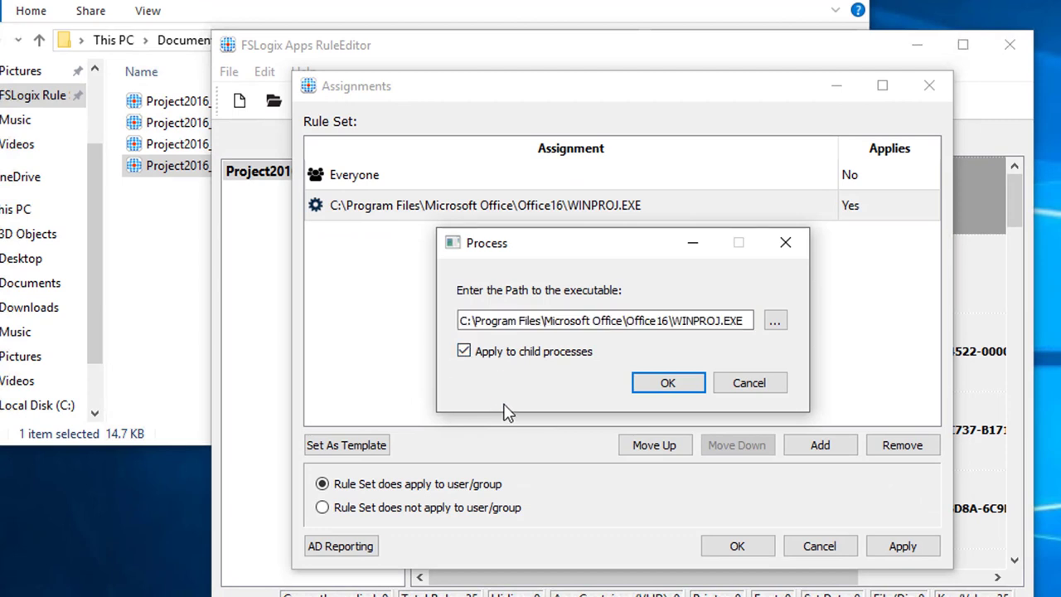
pyautogui.click(678, 385)
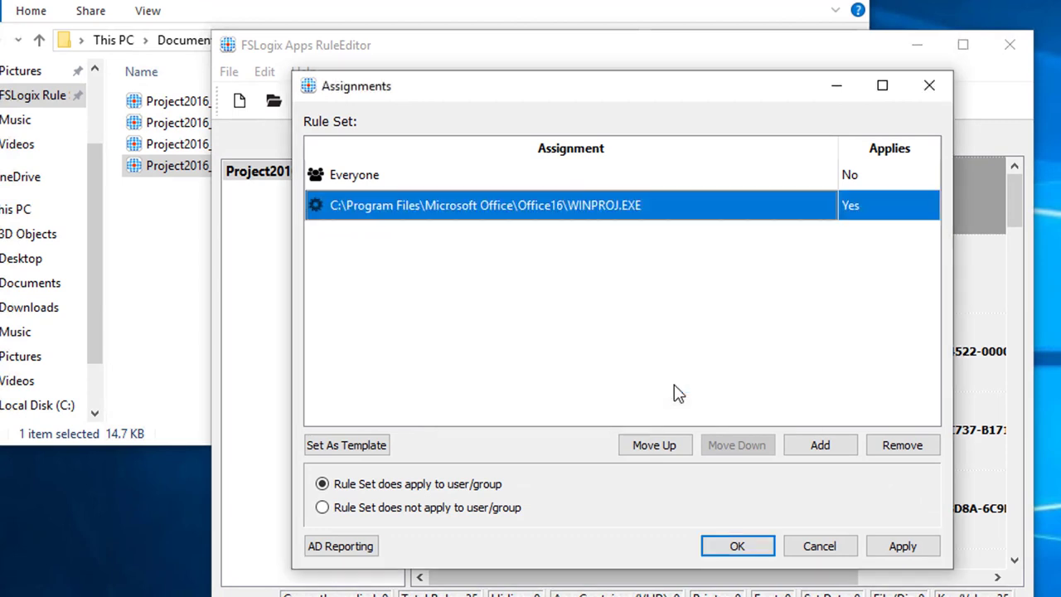
# Add a process assignment for PROJIMPT.EXE from the Office16 folder to the Project2016_Redirect rule set.
pyautogui.click(823, 446)
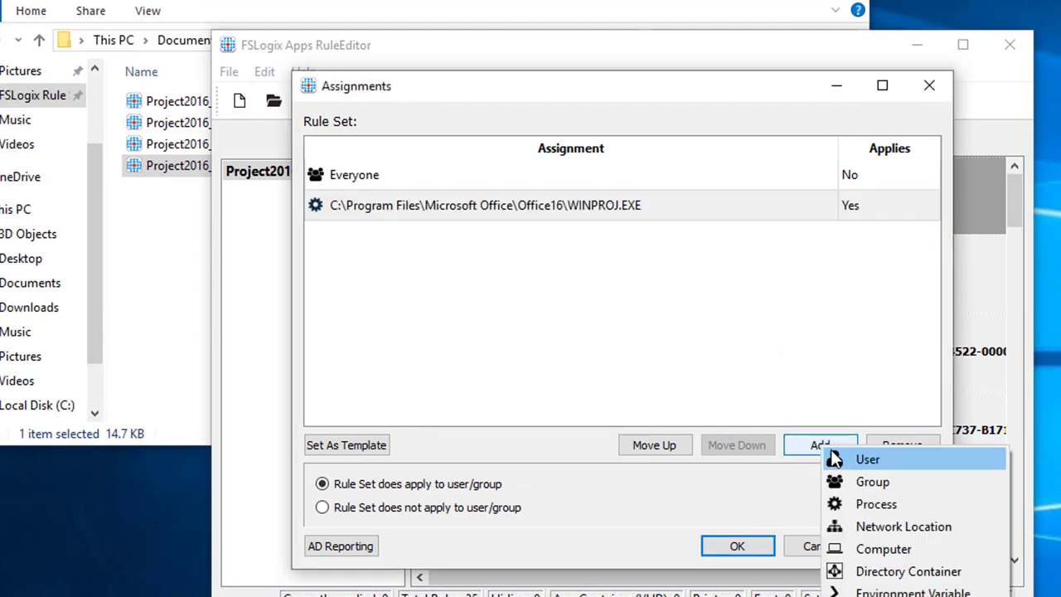
pyautogui.click(897, 501)
pyautogui.click(774, 321)
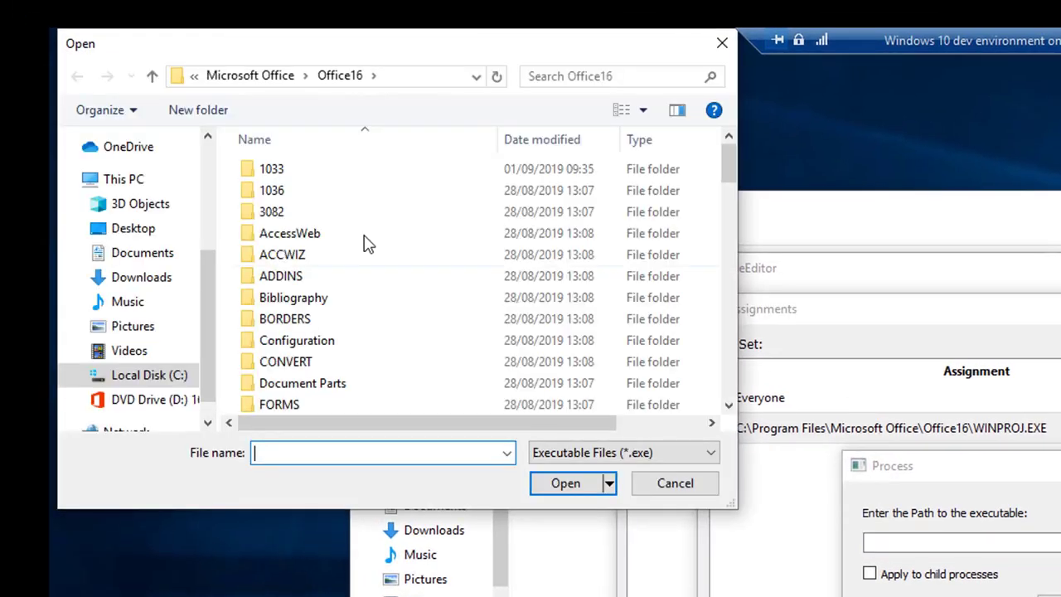
pyautogui.scroll(-3, 727, 194)
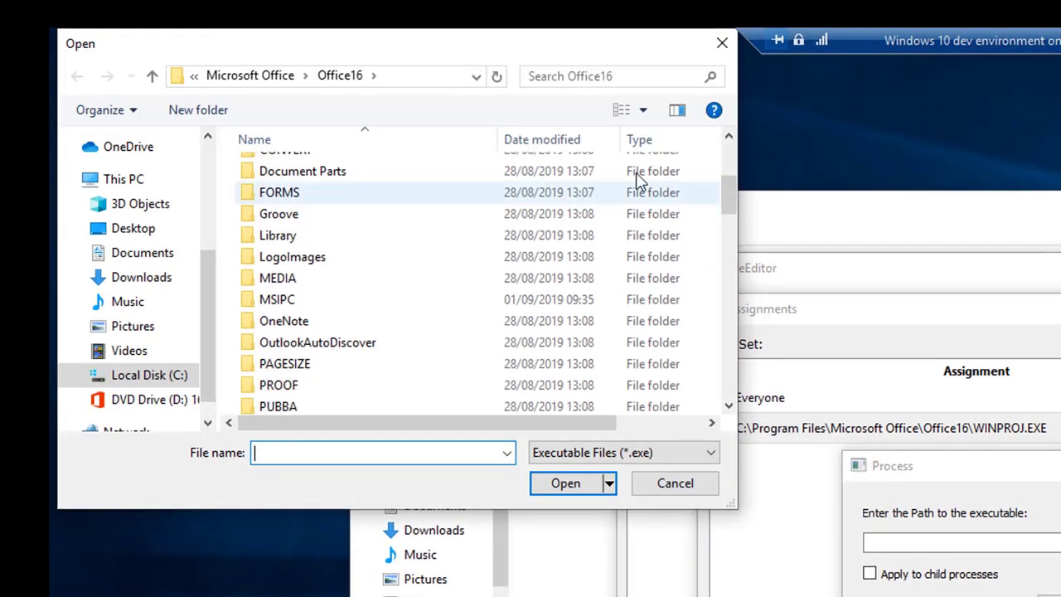
pyautogui.scroll(3, 659, 151)
pyautogui.moveTo(729, 164); pyautogui.dragTo(710, 407)
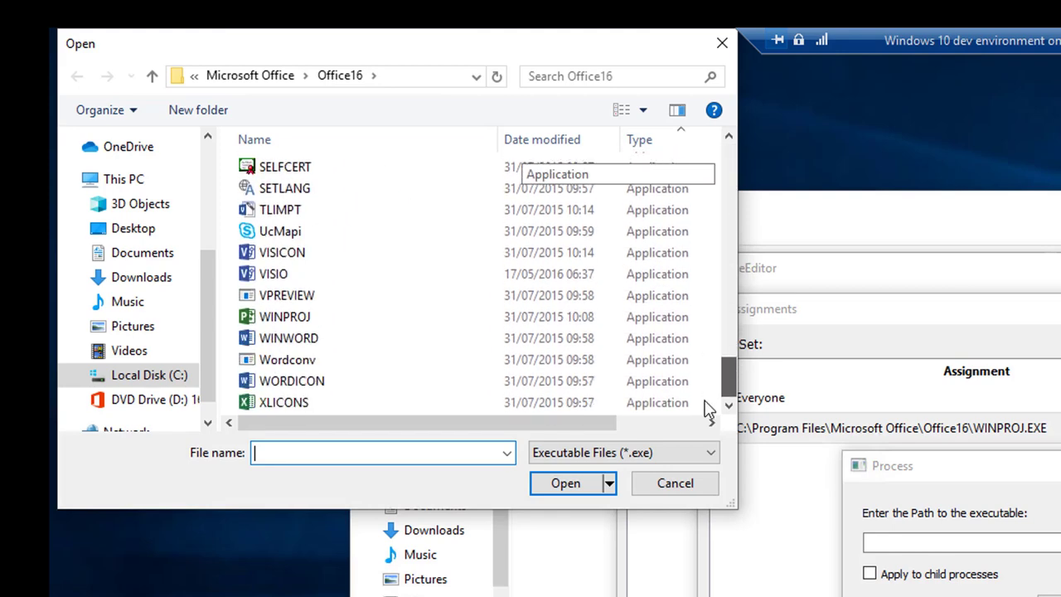
pyautogui.click(501, 323)
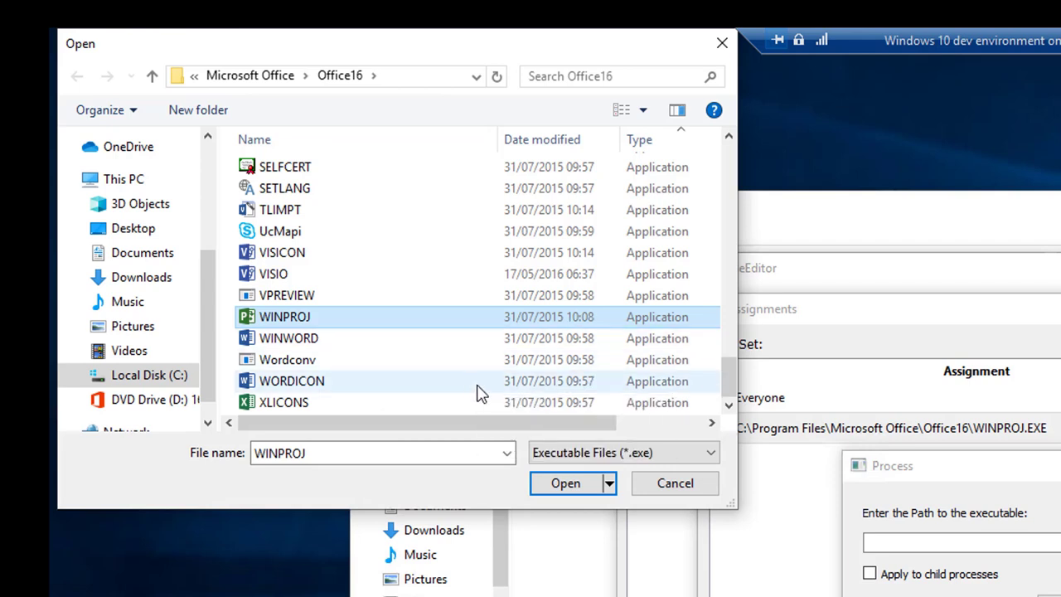
pyautogui.scroll(3, 397, 277)
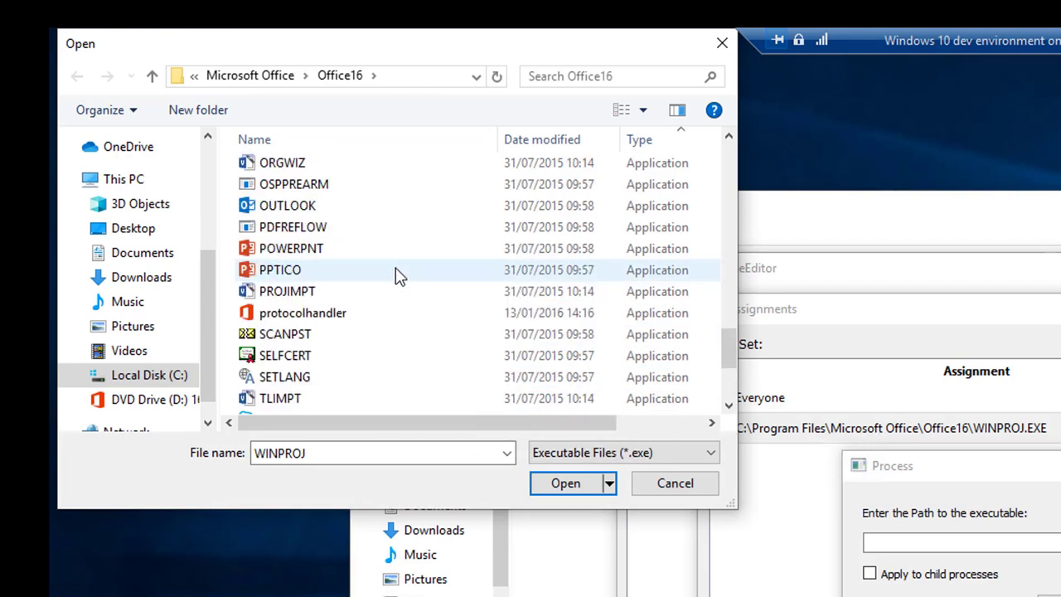
pyautogui.click(333, 293)
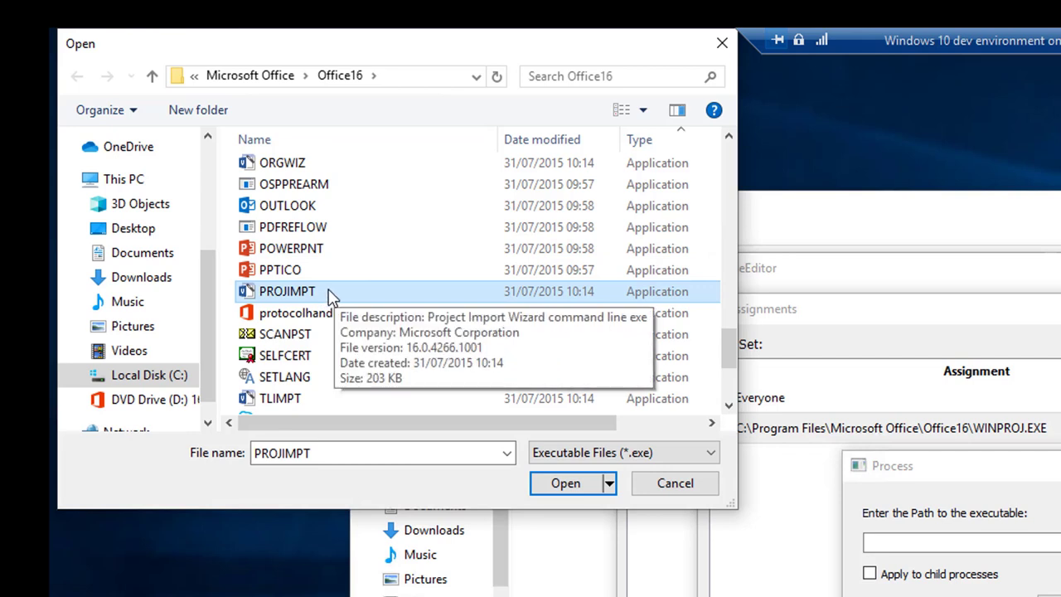
pyautogui.scroll(3, 331, 297)
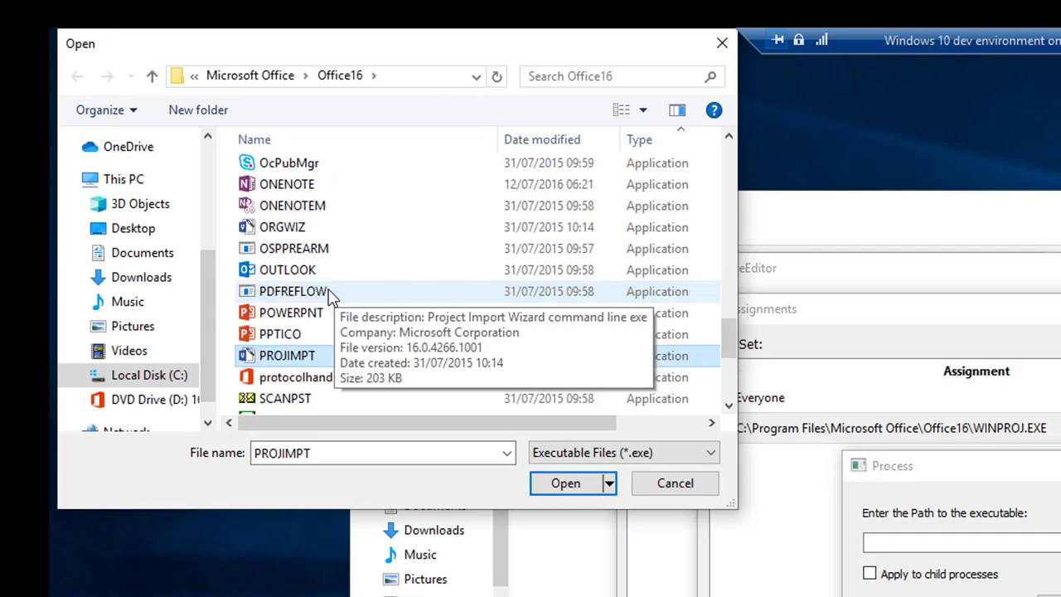
pyautogui.scroll(3, 331, 297)
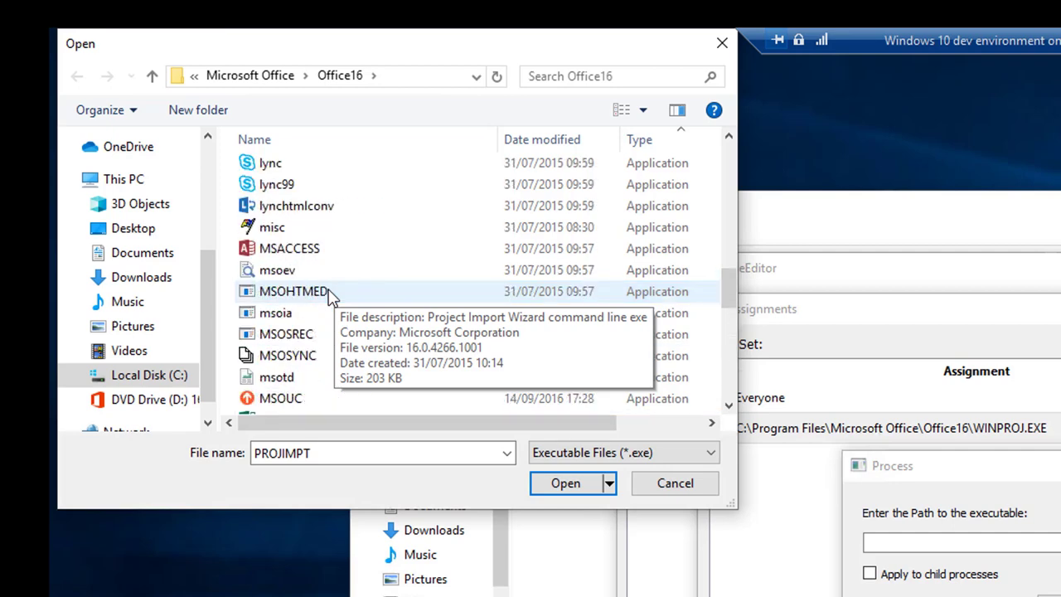
pyautogui.scroll(3, 332, 296)
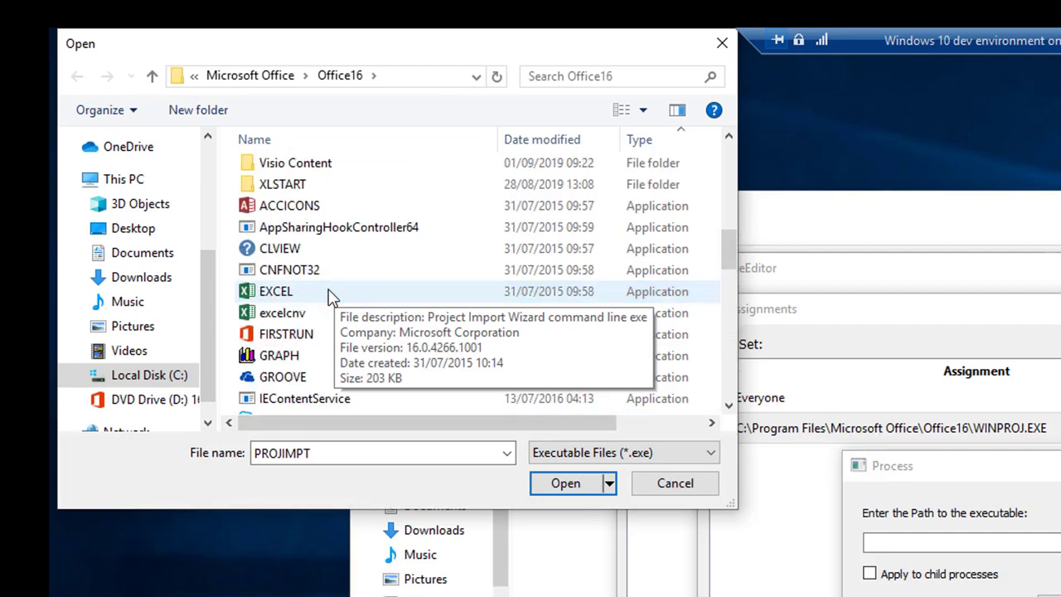
pyautogui.scroll(-5, 332, 297)
pyautogui.scroll(-5, 331, 298)
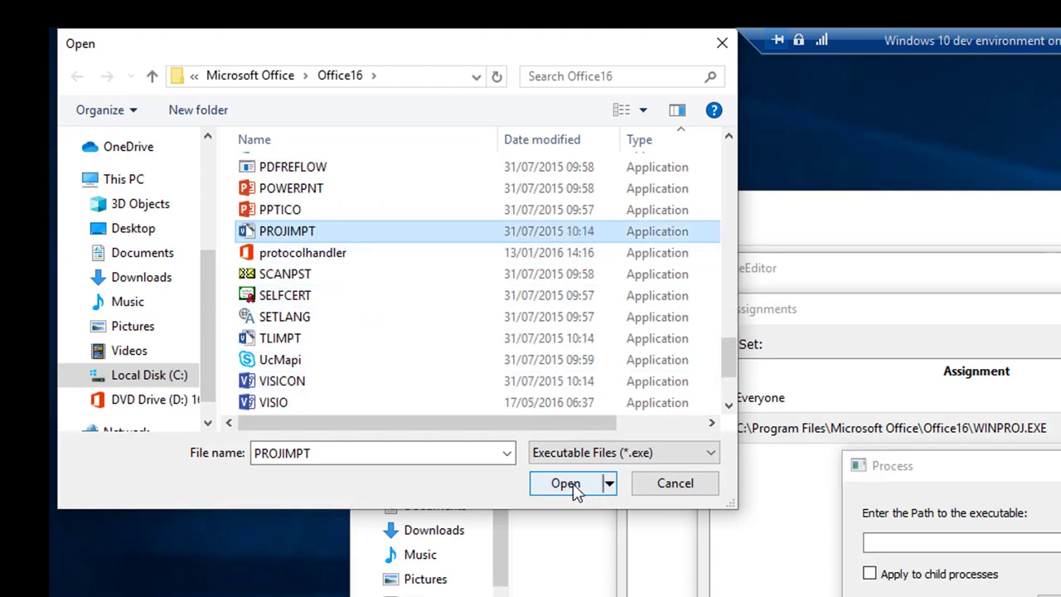
pyautogui.click(568, 483)
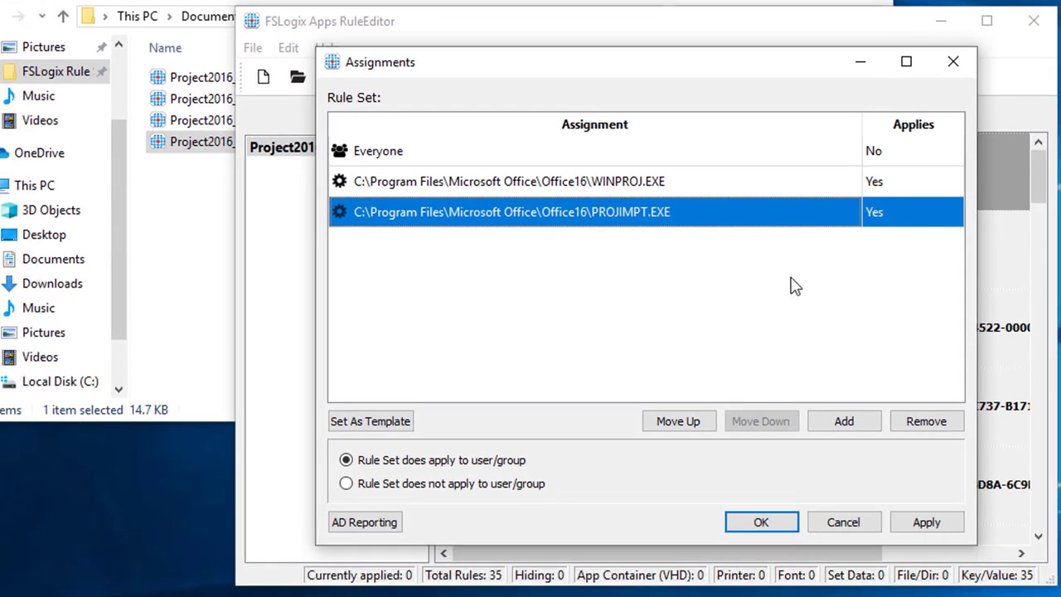
# Set the PROJIMPT.EXE process assignment to apply to child processes and accept the rule set's assignments.
pyautogui.doubleClick(738, 213)
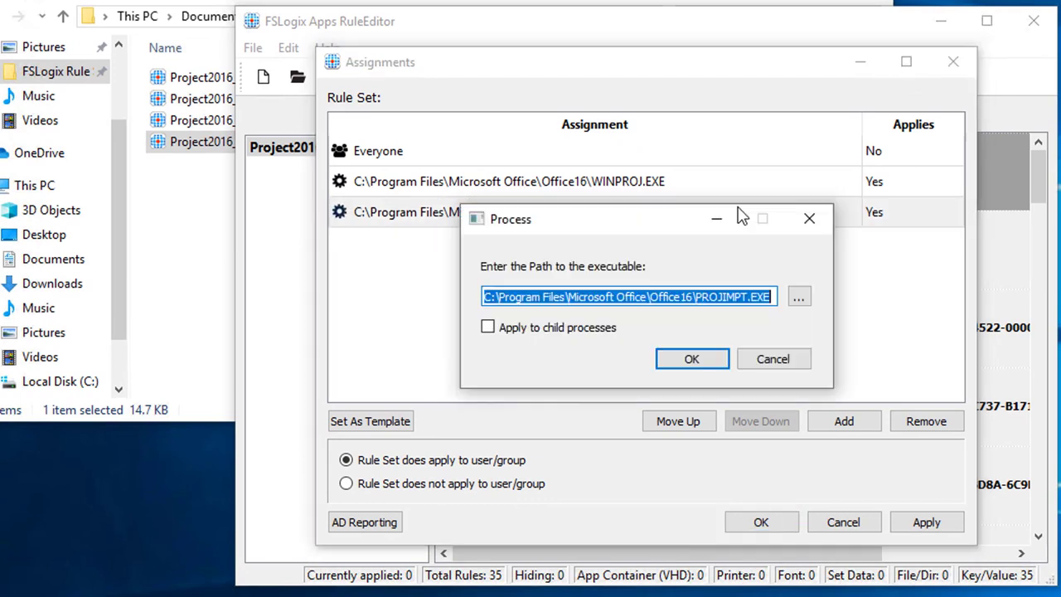
pyautogui.click(538, 330)
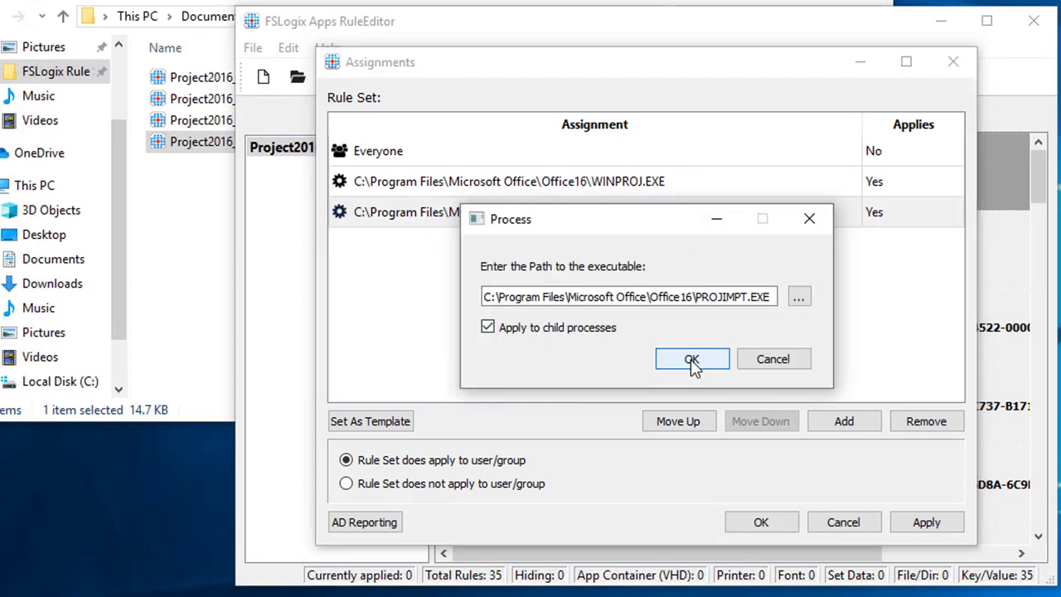
pyautogui.click(691, 360)
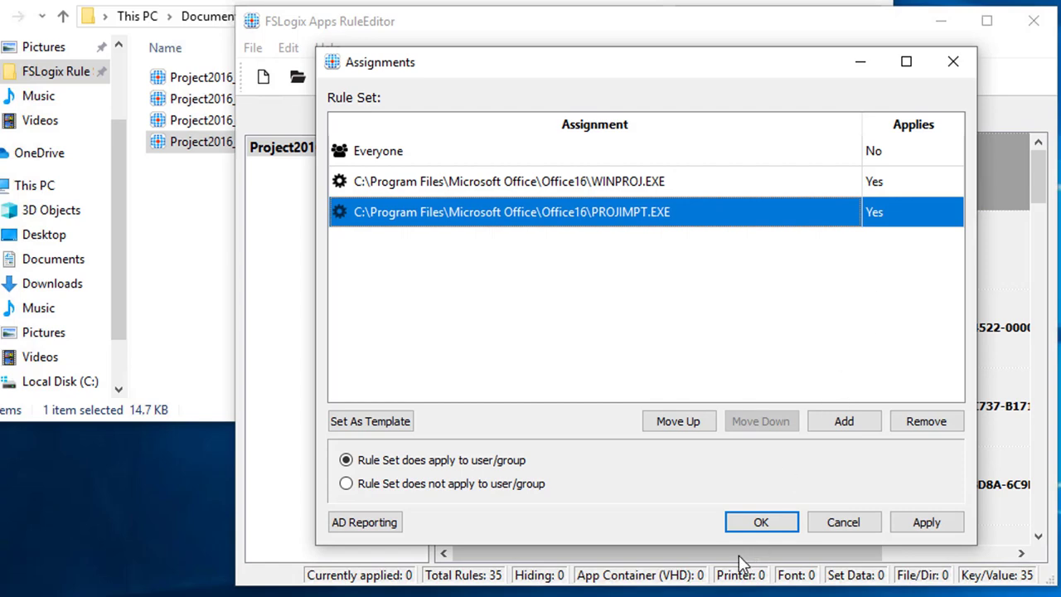
pyautogui.click(767, 531)
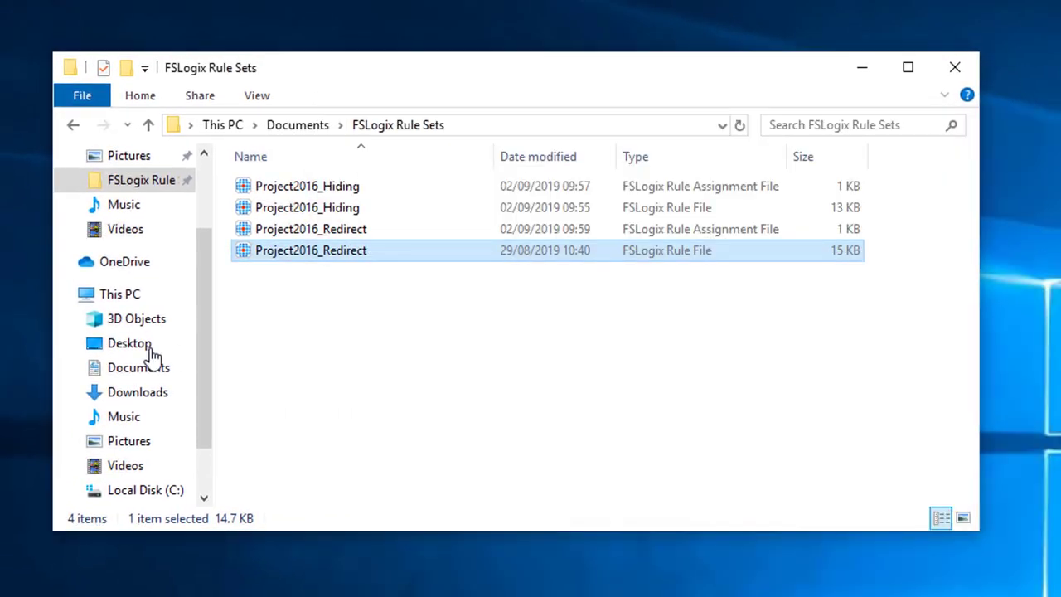
# Switch to OnEachVM.ps1 in Visual Studio Code and run the commands assigning Visio2016_Hiding.fxa to Everyone with -RuleSetApplies and adding VisioGroup.
pyautogui.click(393, 369)
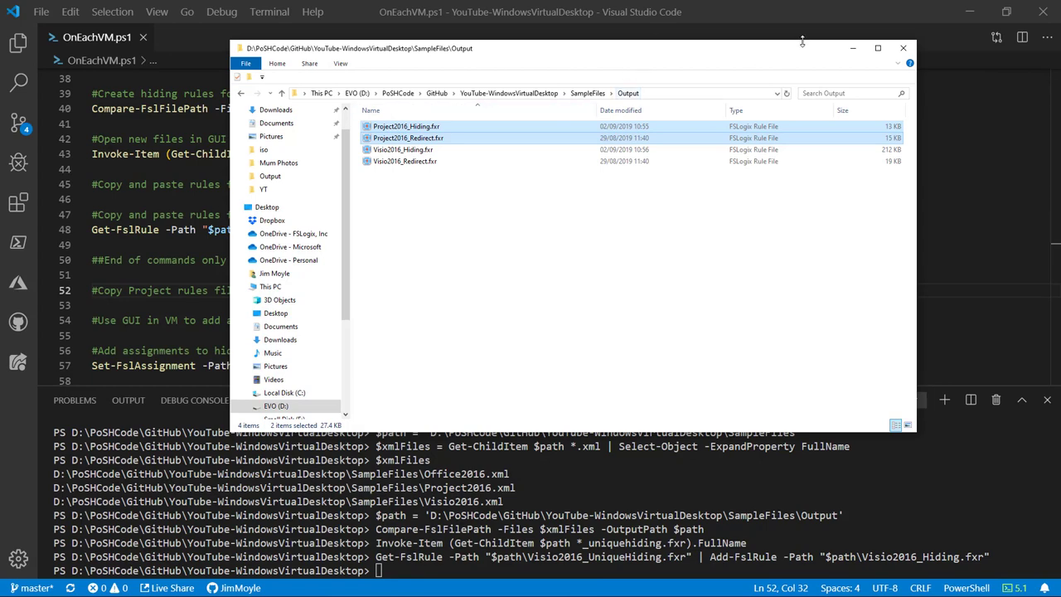
pyautogui.click(852, 47)
pyautogui.click(295, 320)
pyautogui.scroll(-2, 559, 227)
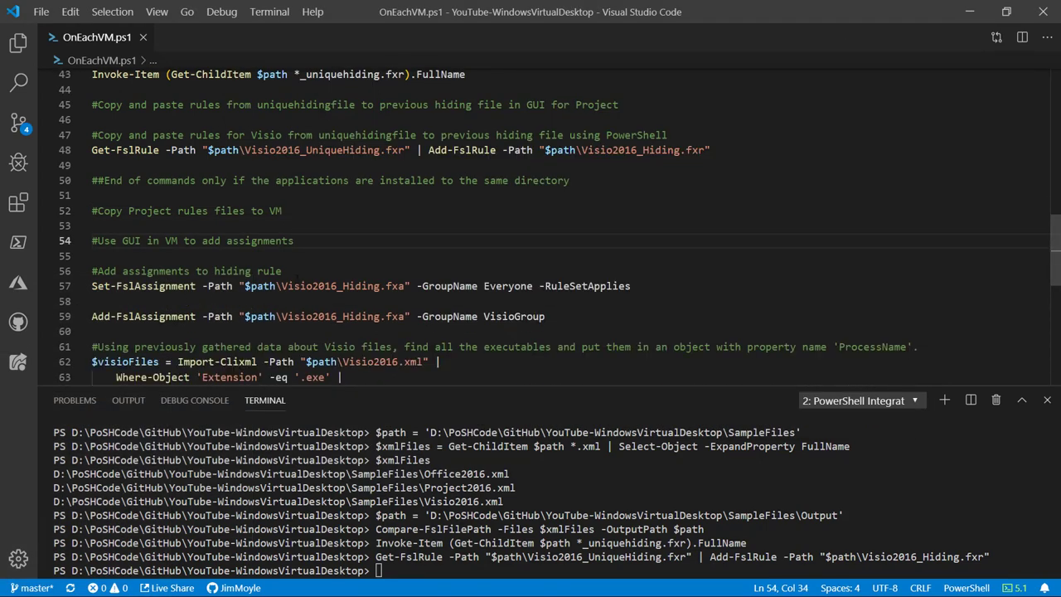
pyautogui.click(693, 282)
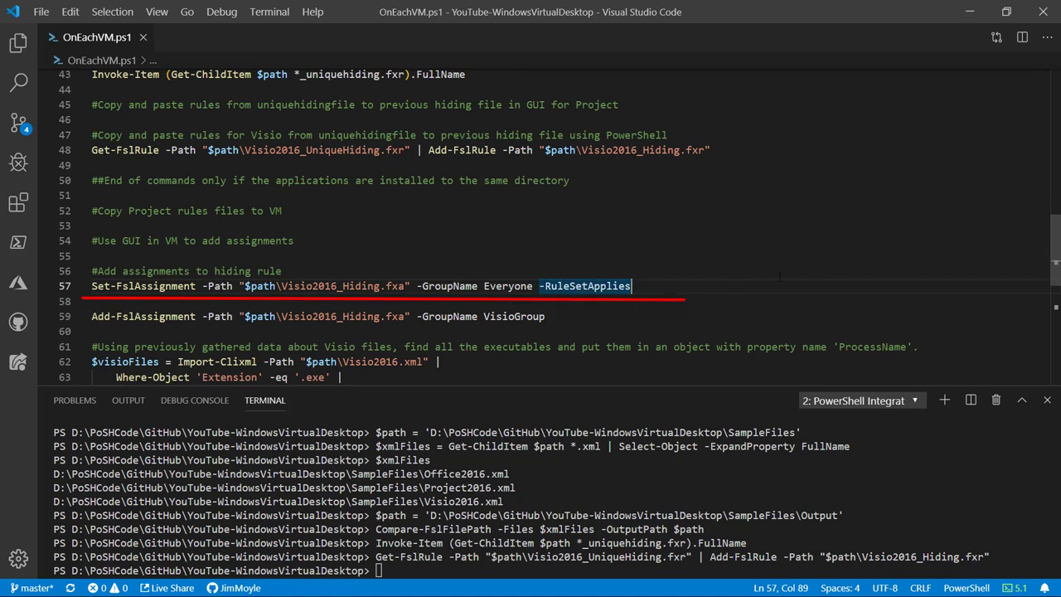
pyautogui.press('F8')
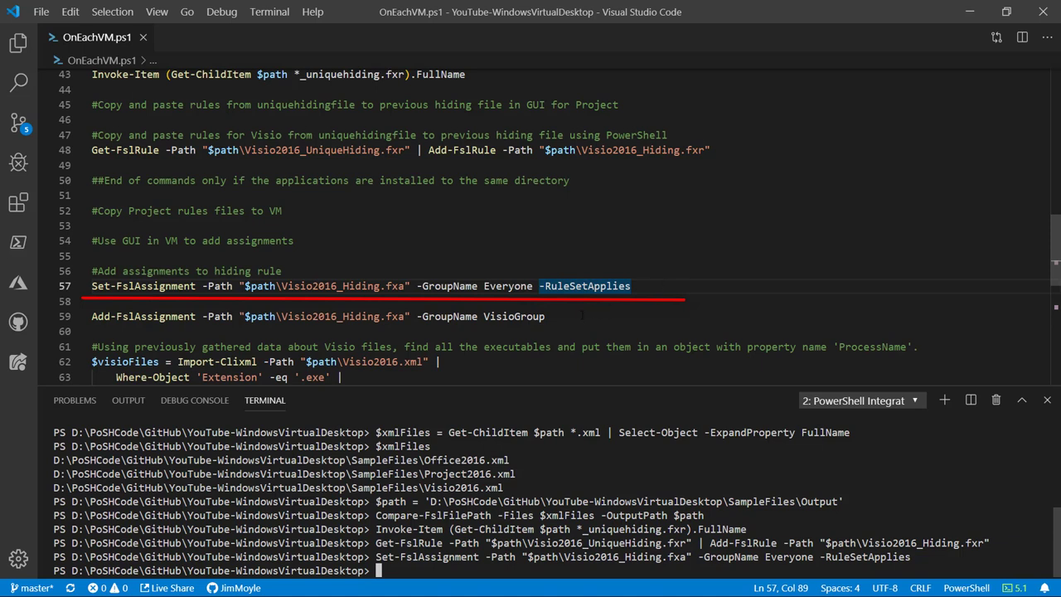
pyautogui.click(586, 316)
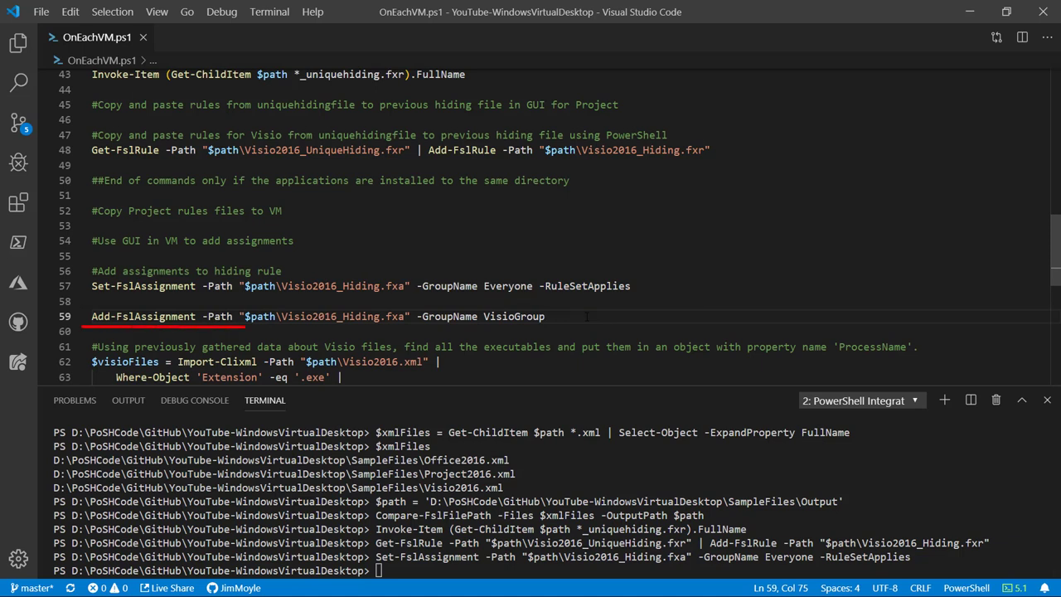
pyautogui.press('F8')
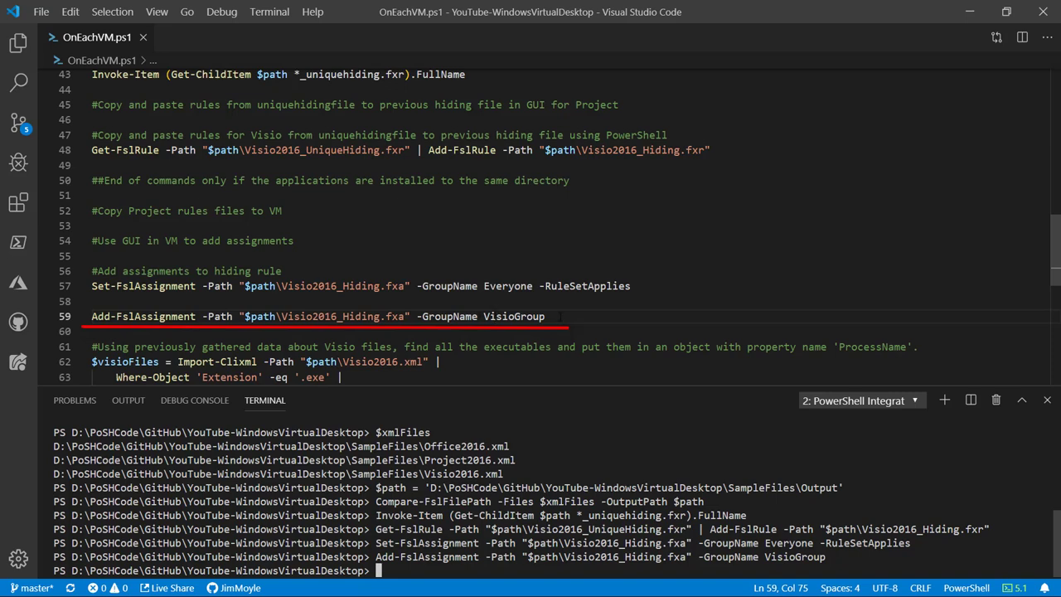
# Try to run the $visioFiles pipeline that imports Visio2016.xml and selects the .exe files as ProcessName.
pyautogui.scroll(-2, 562, 306)
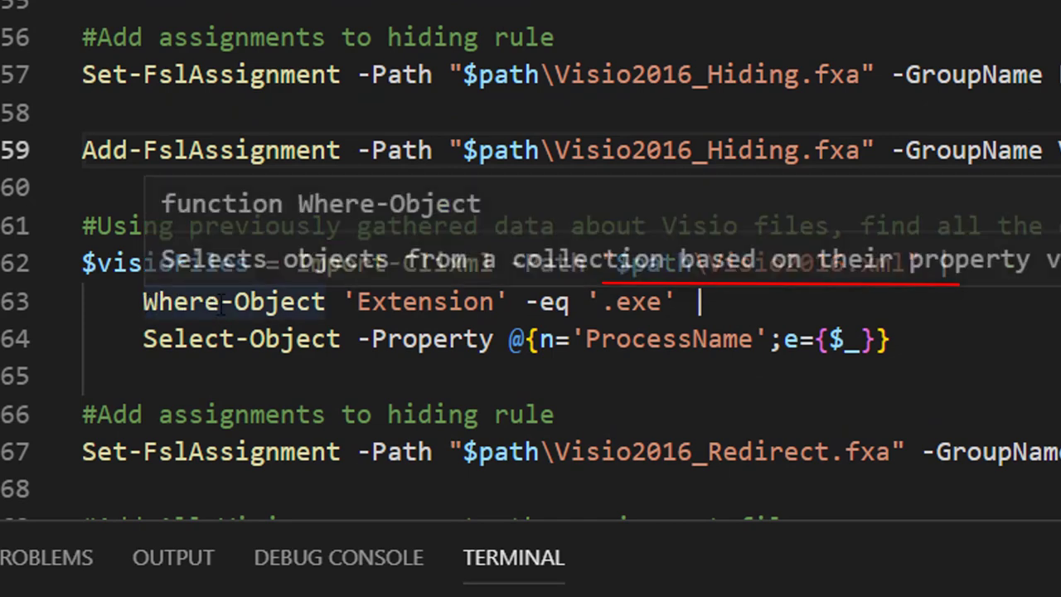
pyautogui.moveTo(681, 303); pyautogui.dragTo(587, 302)
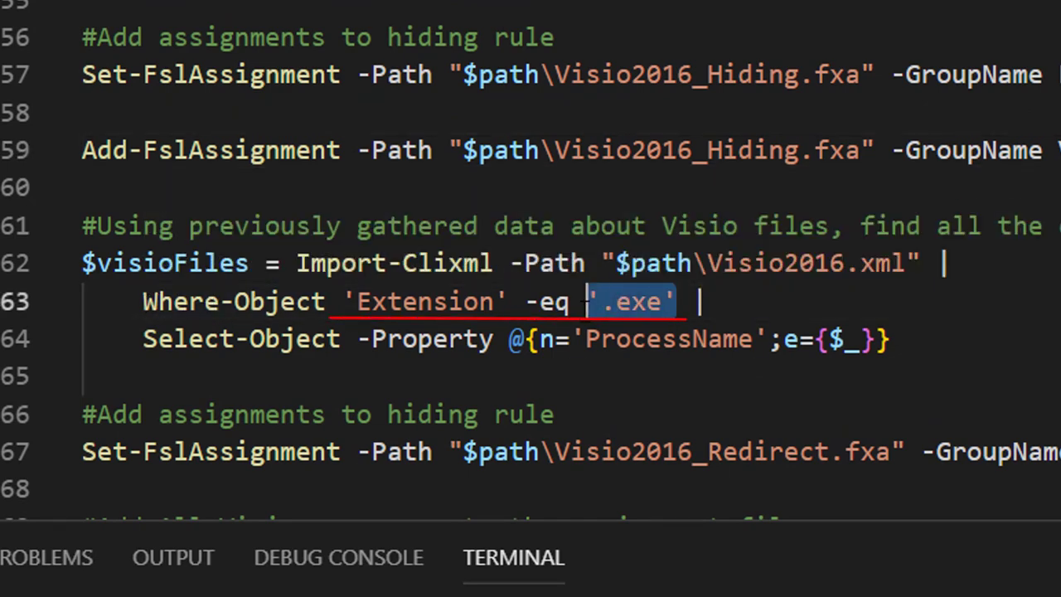
pyautogui.click(1054, 327)
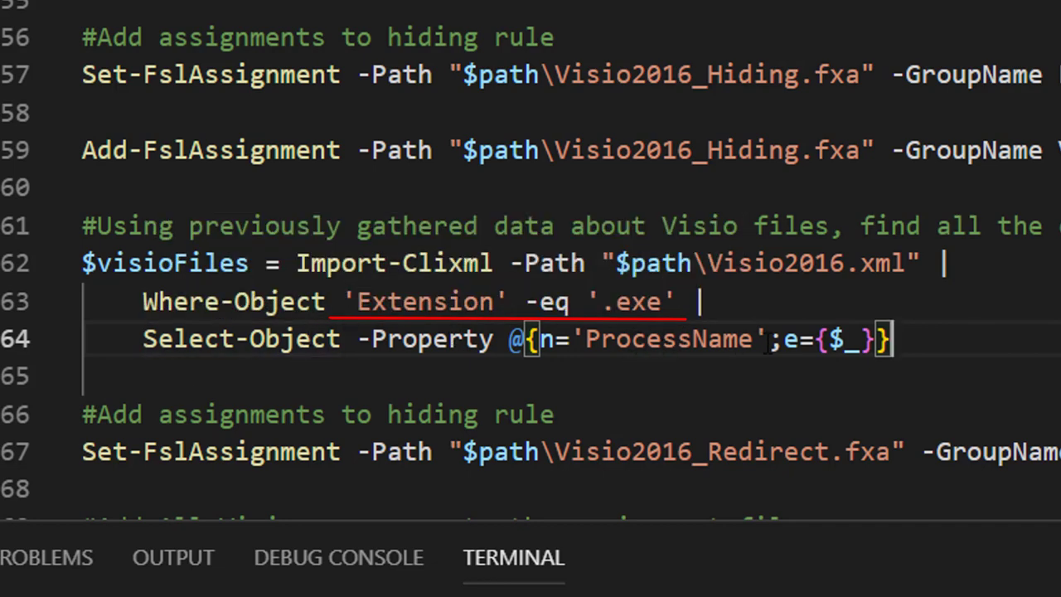
pyautogui.moveTo(942, 347)
pyautogui.mouseDown()
pyautogui.moveTo(124, 341)
pyautogui.moveTo(25, 282)
pyautogui.mouseUp()
pyautogui.press('F8')
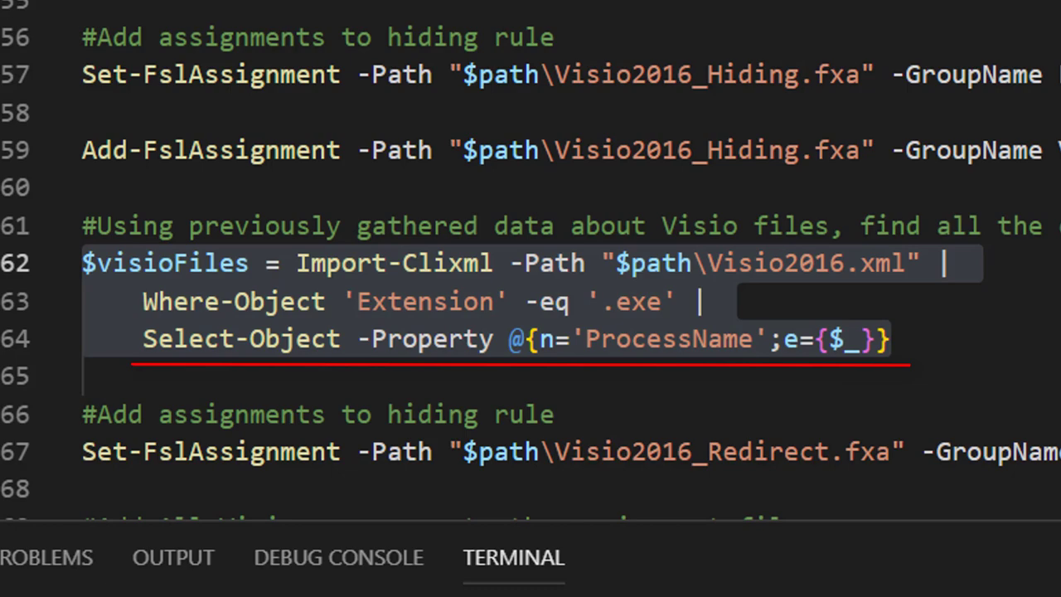
# Set the $path variable in the terminal to 'D:\PoSHCode\GitHub\YouTube-WindowsVirtualDesktop\SampleFiles'.
pyautogui.click(557, 414)
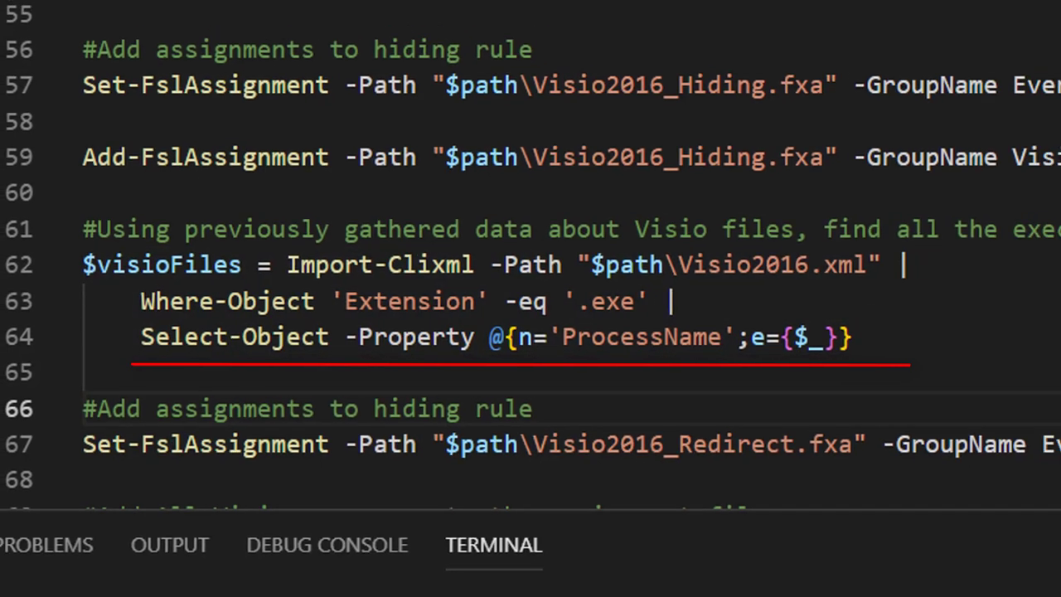
pyautogui.press('Up')
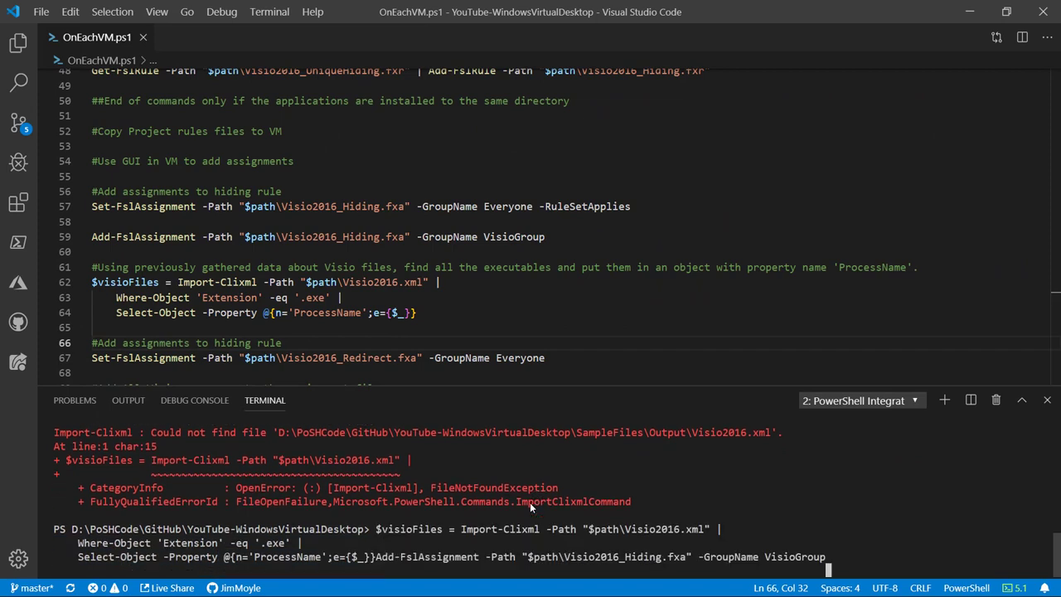
pyautogui.press('Up')
pyautogui.press('Up')
pyautogui.press('Up')
pyautogui.press('Up')
pyautogui.press('Up')
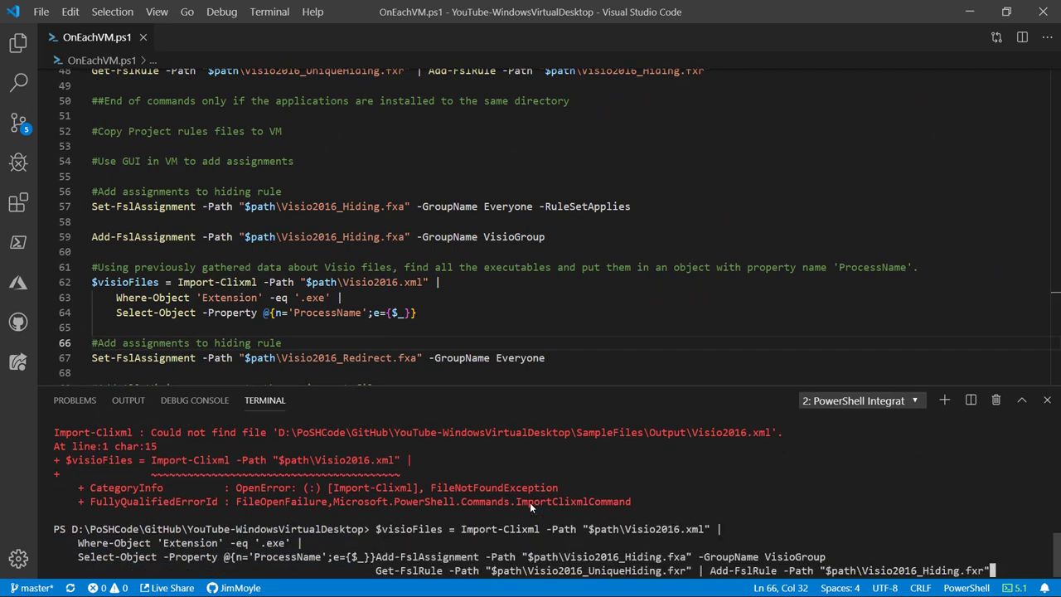
pyautogui.press('Down')
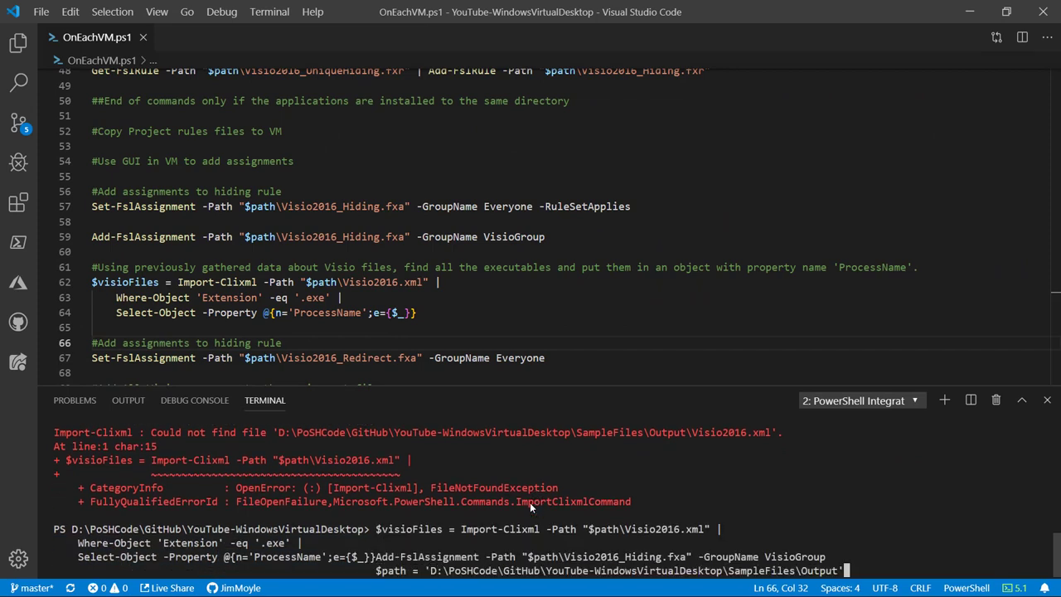
pyautogui.press('BackSpace')
pyautogui.press('BackSpace')
pyautogui.press('BackSpace')
pyautogui.press('BackSpace')
pyautogui.press('BackSpace')
pyautogui.press('BackSpace')
pyautogui.press('Return')
# Rerun lines 62 to 64 to fill $visioFiles with the .exe entries from Visio2016.xml as ProcessName.
pyautogui.click(437, 310)
pyautogui.moveTo(434, 308); pyautogui.dragTo(76, 287)
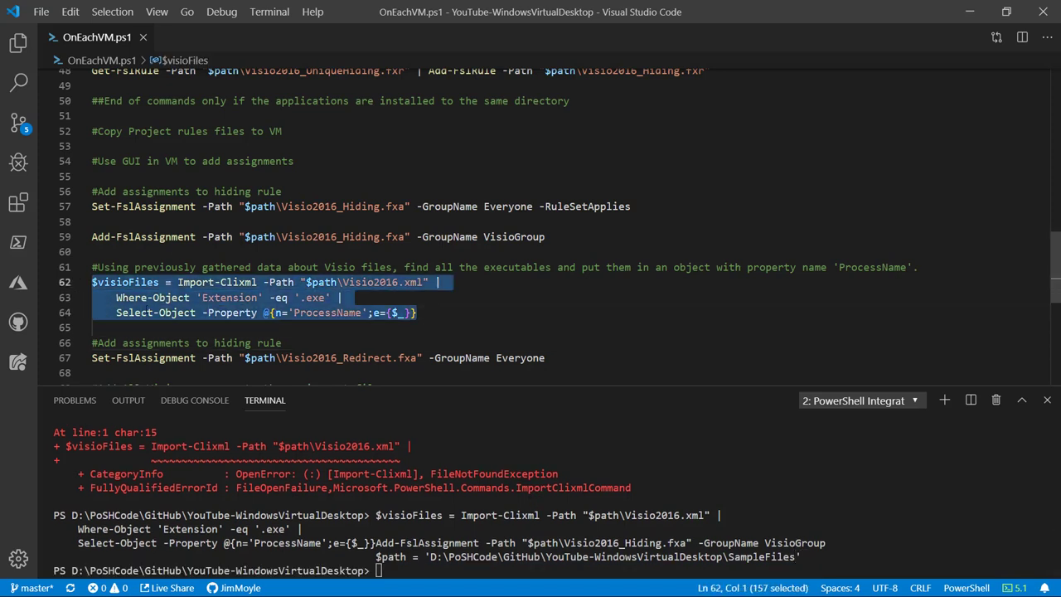
pyautogui.press('F8')
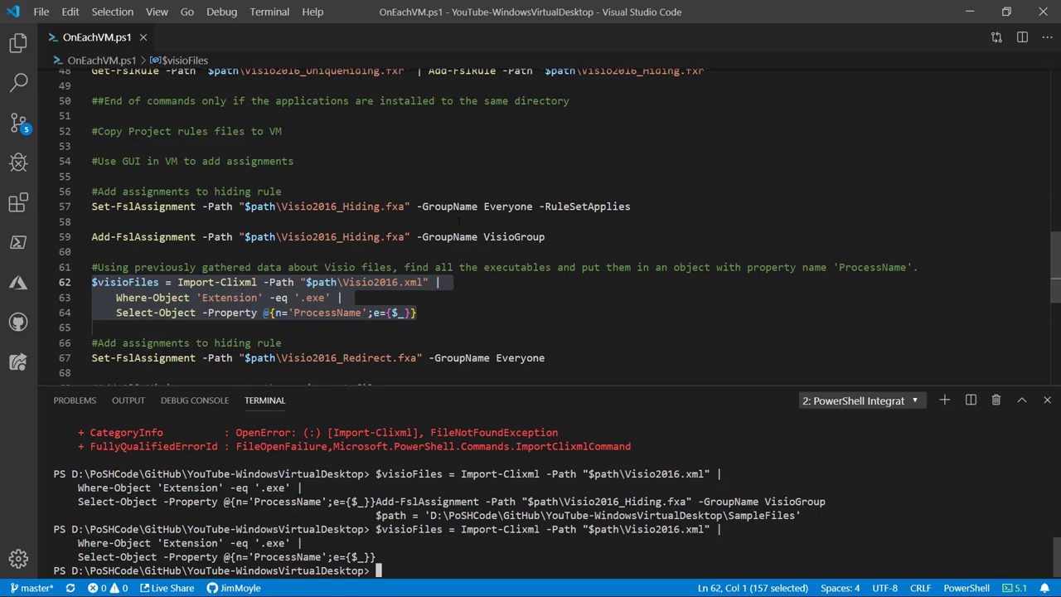
# Run line 1 of OnEachVM.ps1 to set $path to 'D:\PoSHCode\GitHub\YouTube-WindowsVirtualDesktop\SampleFiles\Output'.
pyautogui.scroll(15, 462, 223)
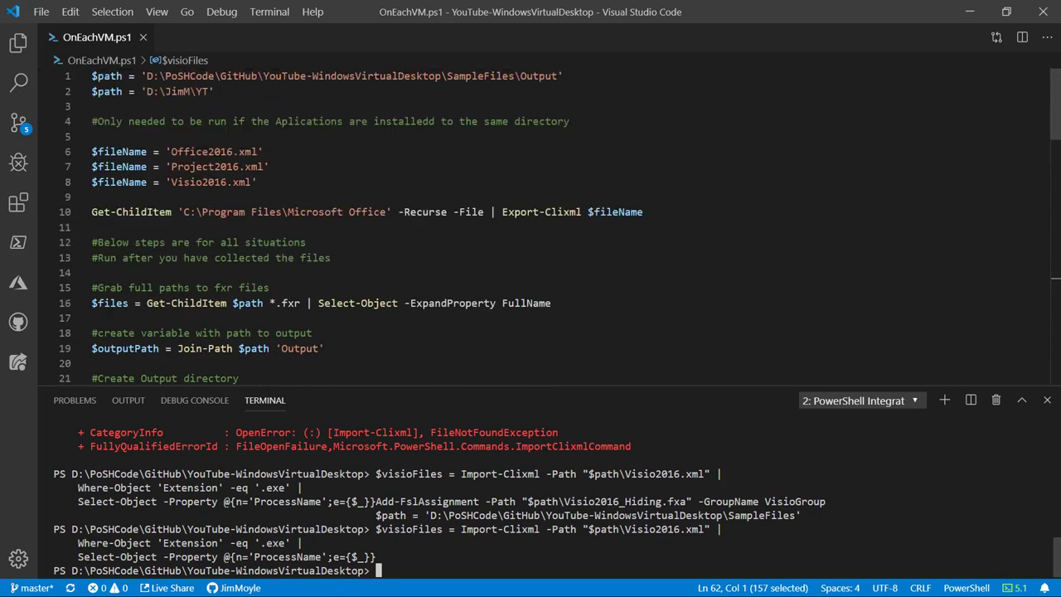
pyautogui.click(288, 75)
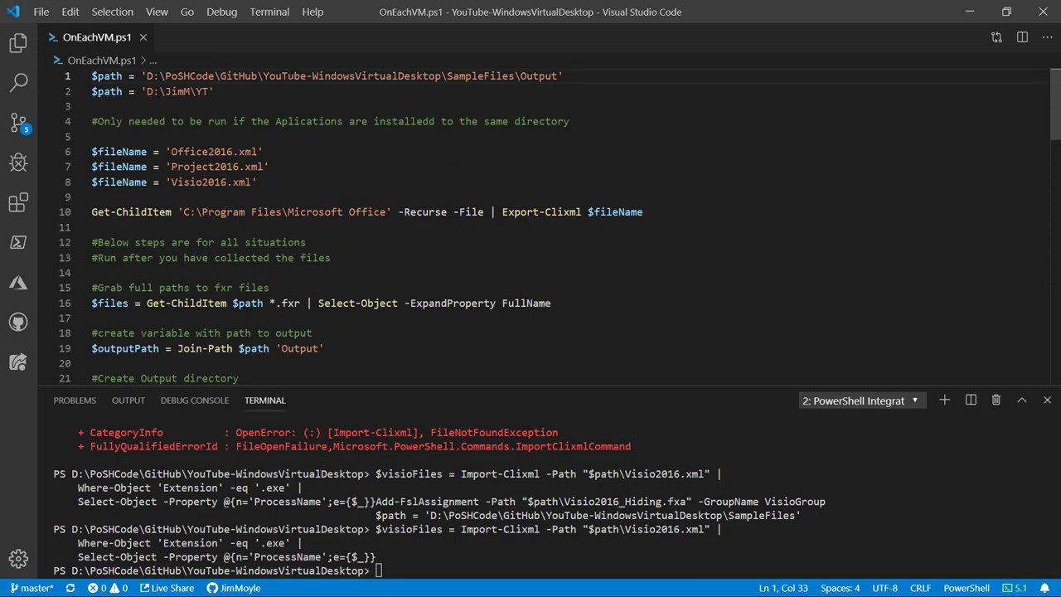
pyautogui.press('F8')
# Output the $visioFiles variable from line 62 in the terminal and review its ProcessName entries.
pyautogui.scroll(-1, 436, 297)
pyautogui.scroll(-9, 437, 330)
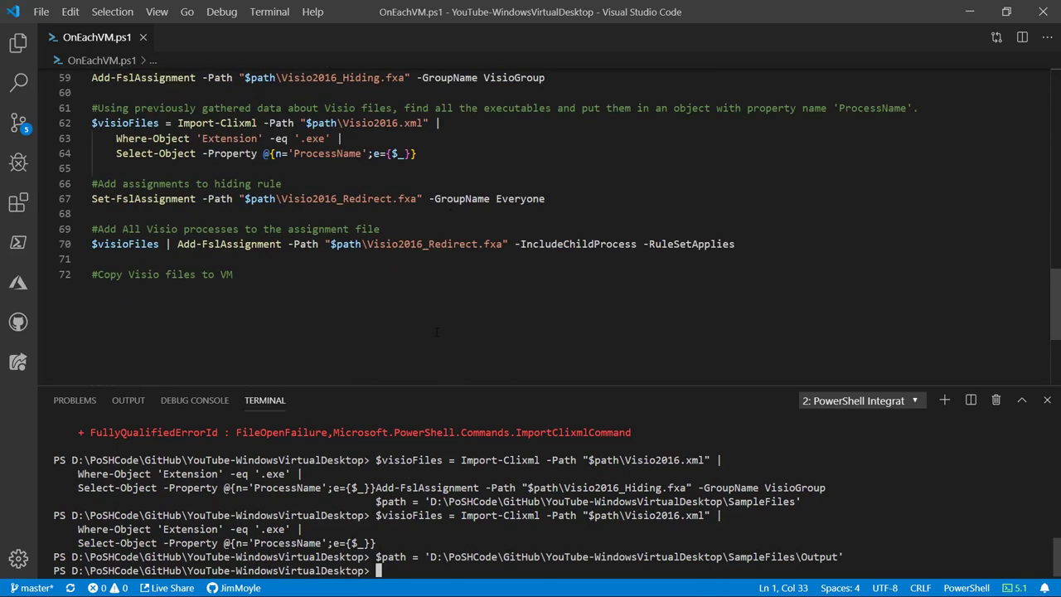
pyautogui.scroll(2, 437, 330)
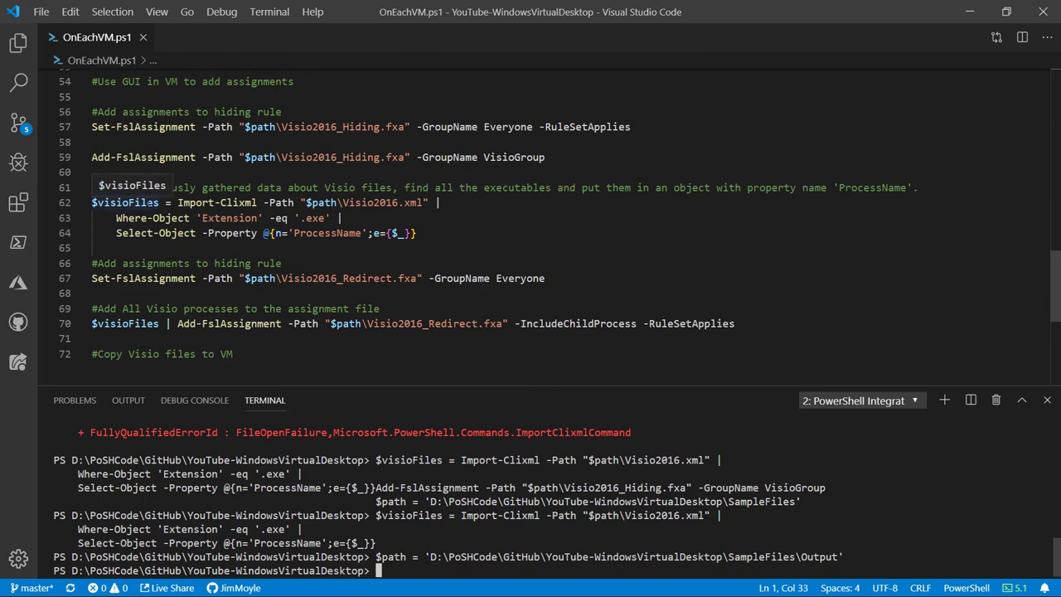
pyautogui.doubleClick(124, 202)
pyautogui.press('F8')
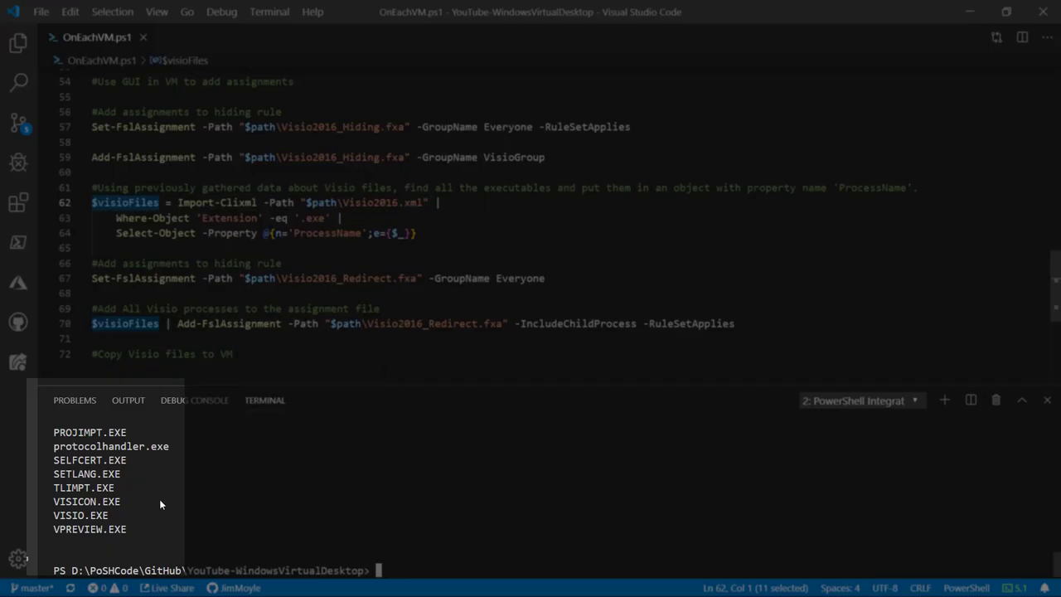
pyautogui.scroll(10, 139, 504)
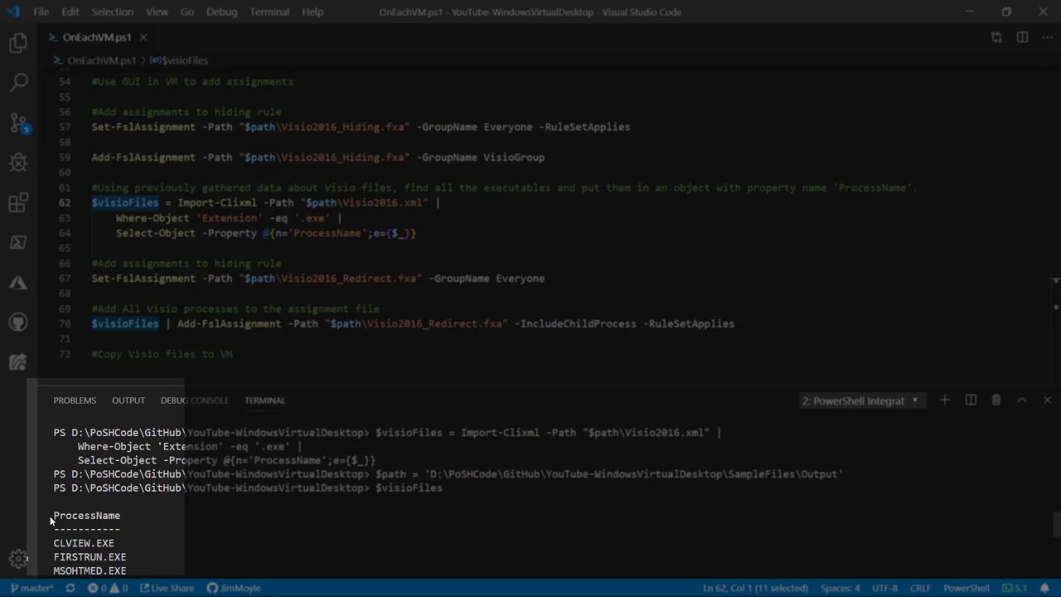
pyautogui.scroll(-2, 91, 545)
pyautogui.scroll(-6, 93, 548)
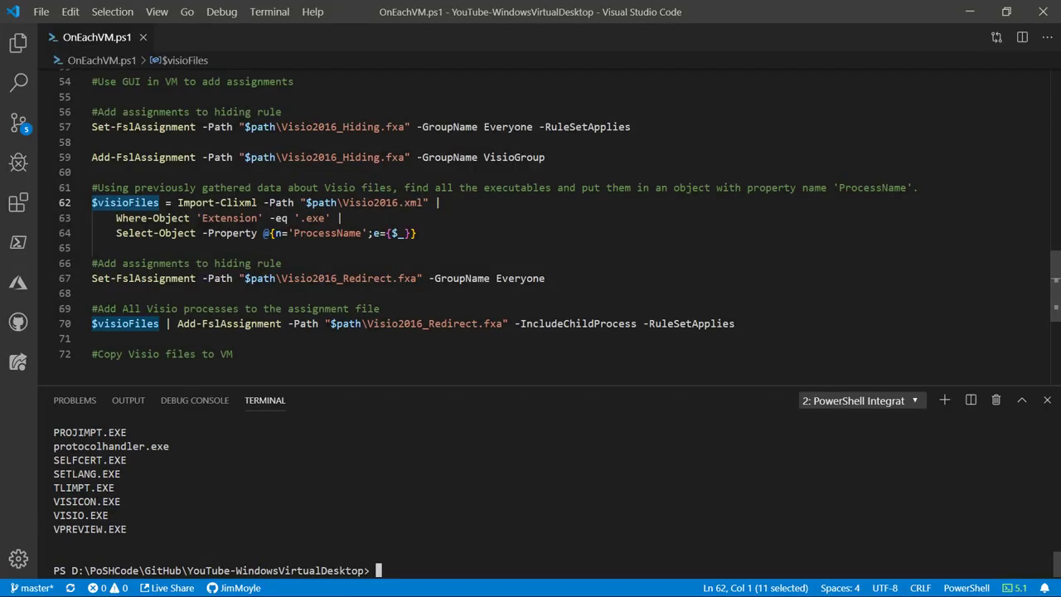
# Run lines 67 and 70 to assign Visio2016_Redirect.fxa to Everyone and add the $visioFiles processes with -IncludeChildProcess and -RuleSetApplies.
pyautogui.scroll(-1, 328, 321)
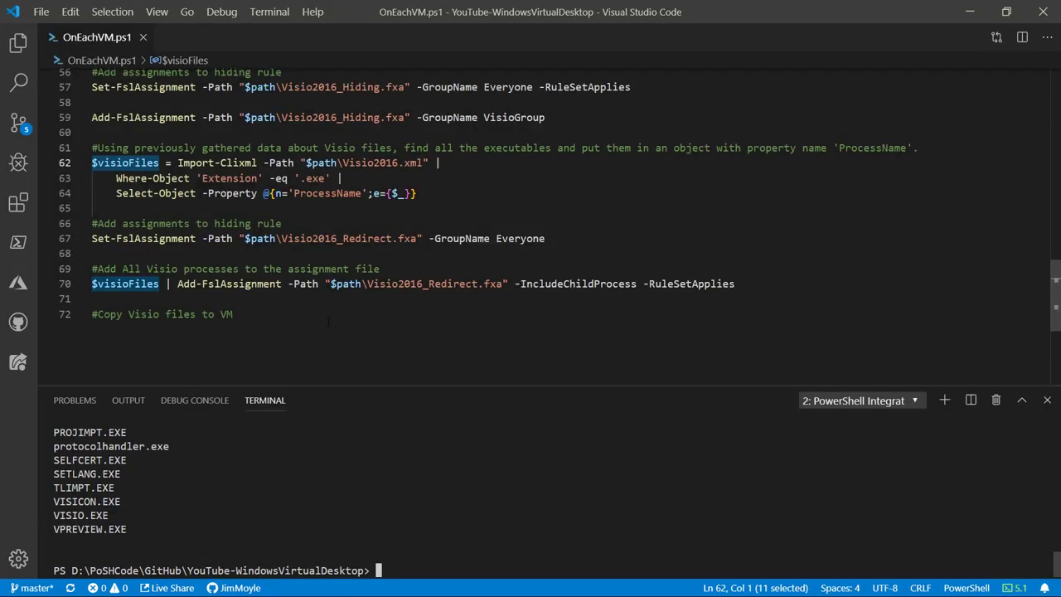
pyautogui.click(560, 239)
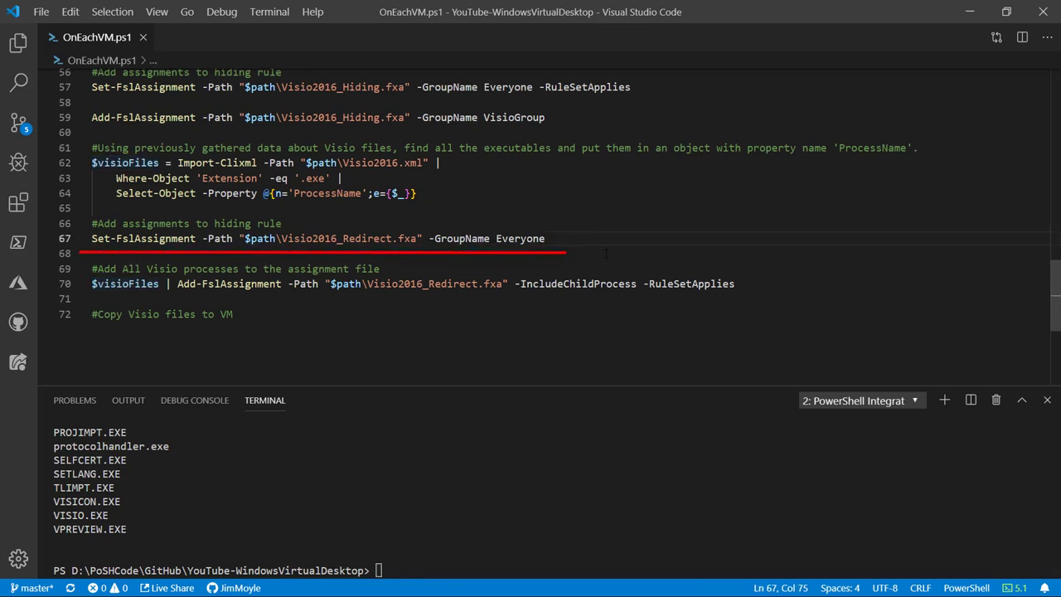
pyautogui.press('F8')
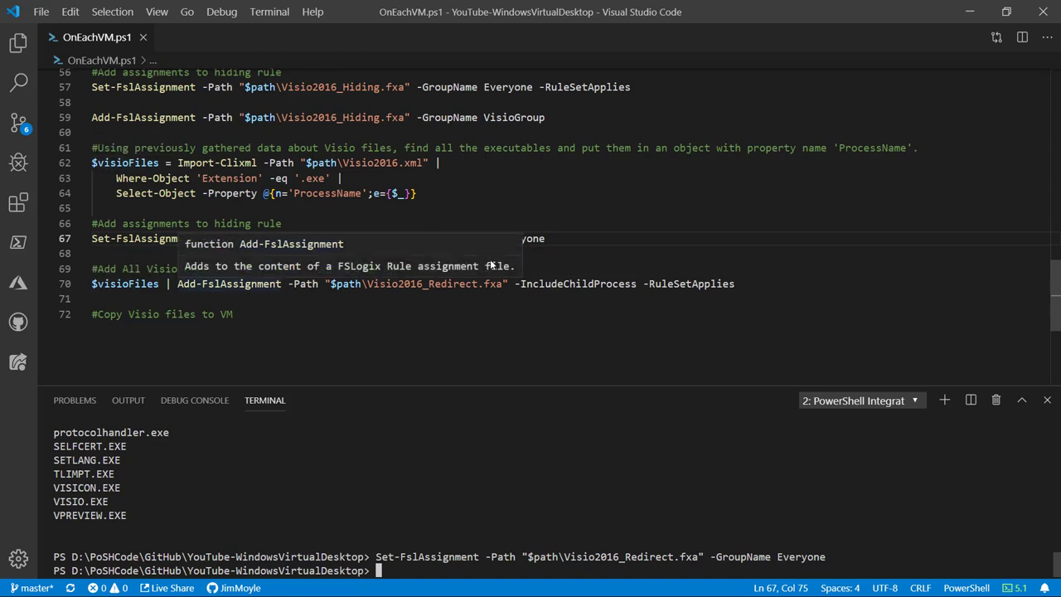
pyautogui.click(763, 287)
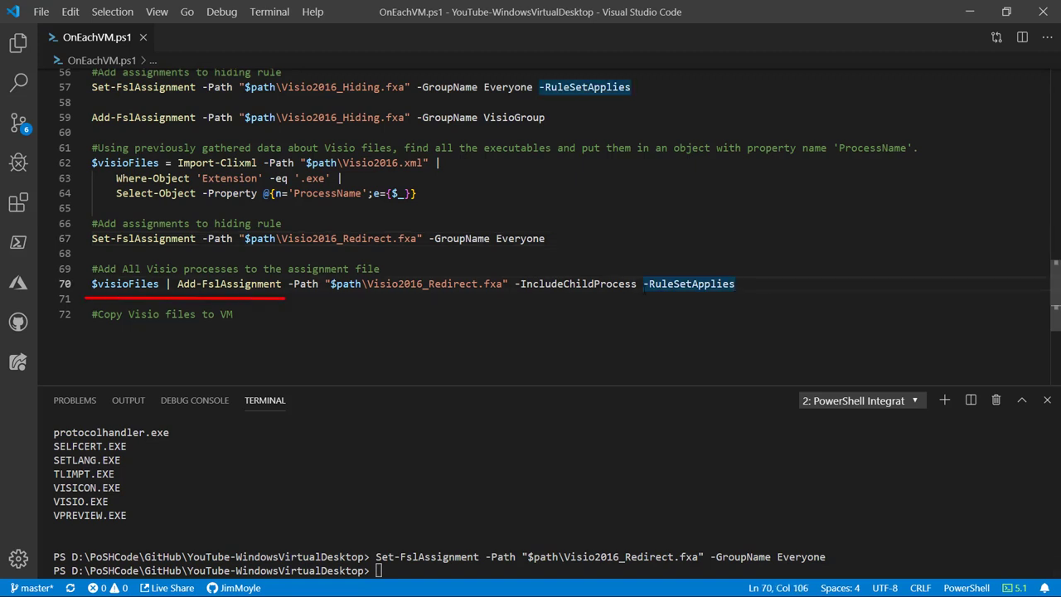
pyautogui.press('F8')
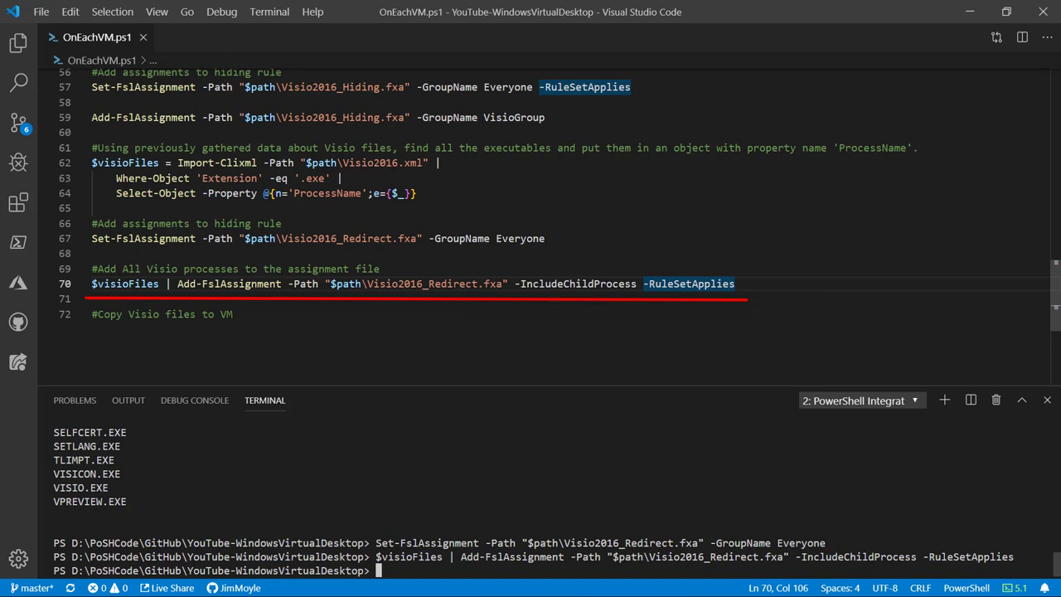
pyautogui.press('Escape')
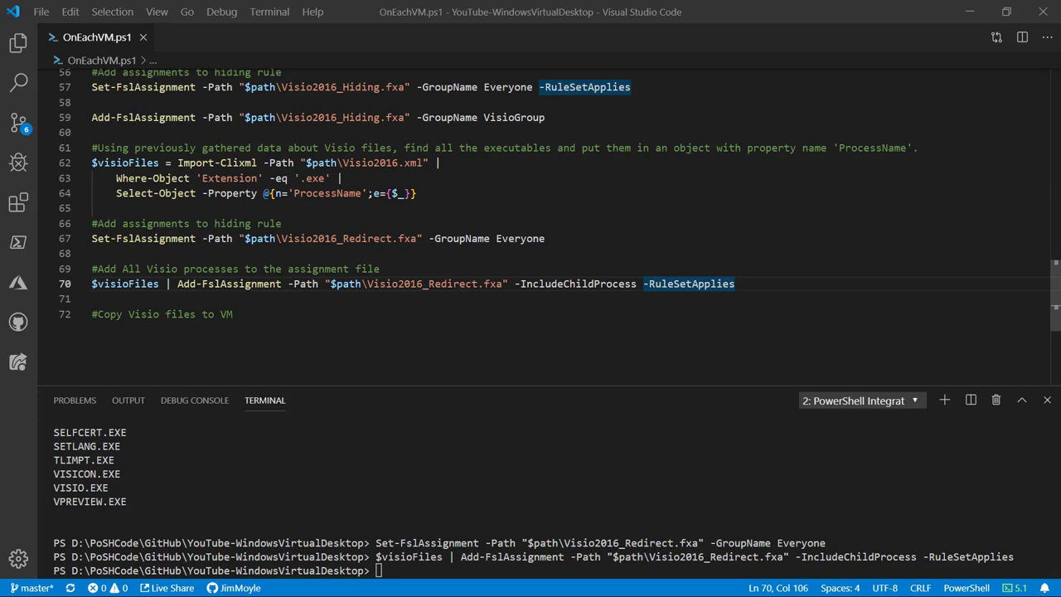
# Copy the four Visio2016 rule and assignment files from the Output folder into the VM's FSLogix Rule Sets folder.
pyautogui.hotkey('alt', 'Tab')
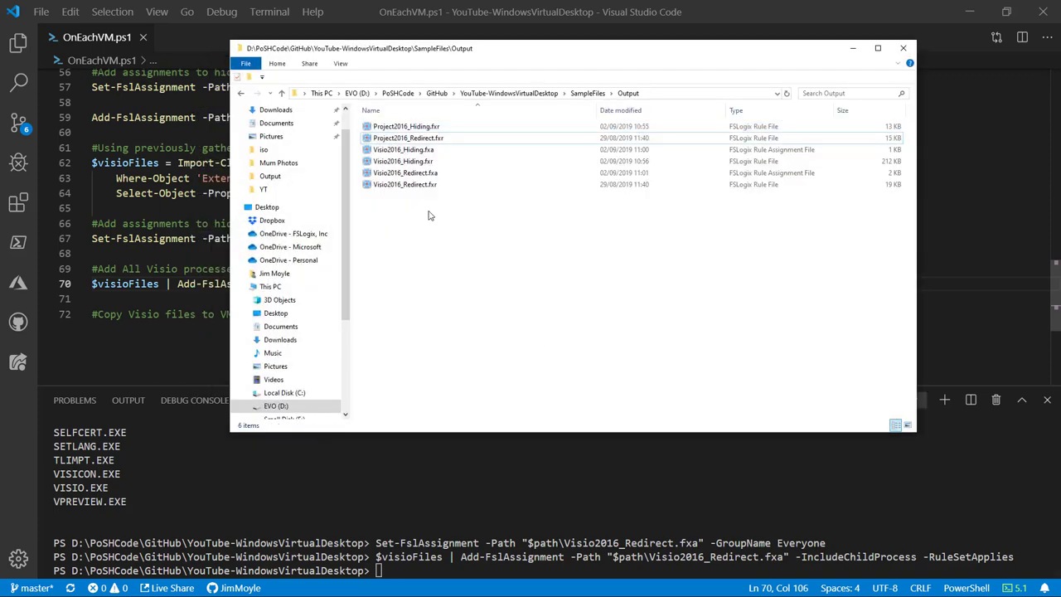
pyautogui.moveTo(416, 205); pyautogui.dragTo(410, 154)
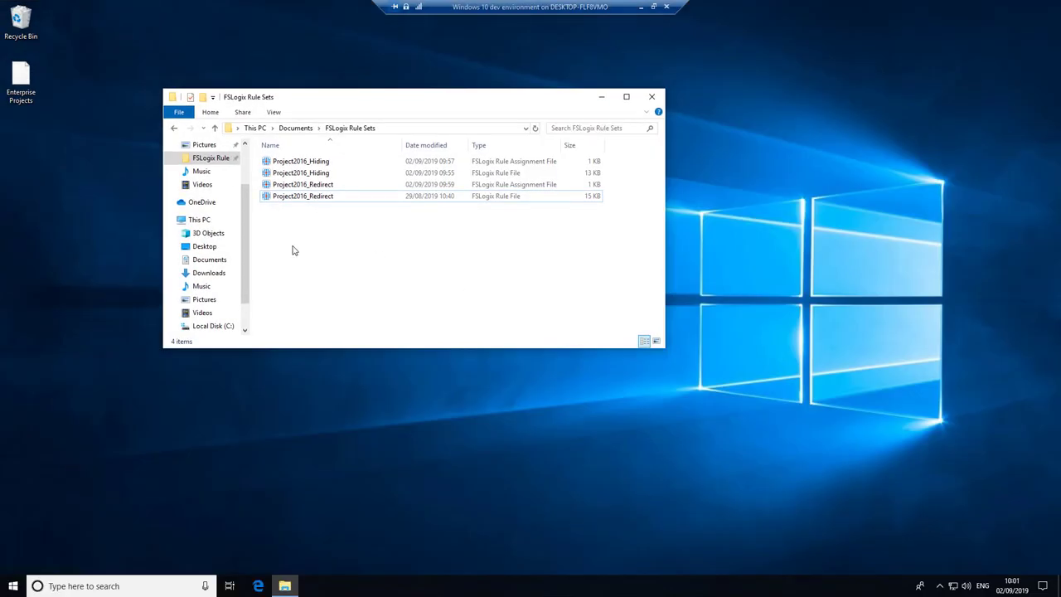
pyautogui.rightClick(292, 245)
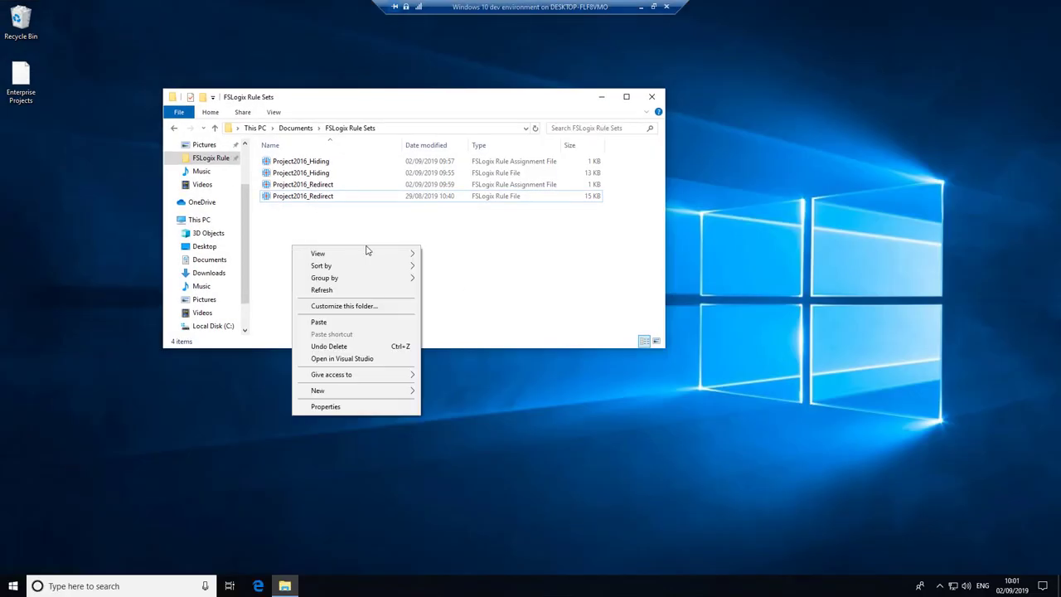
pyautogui.click(354, 323)
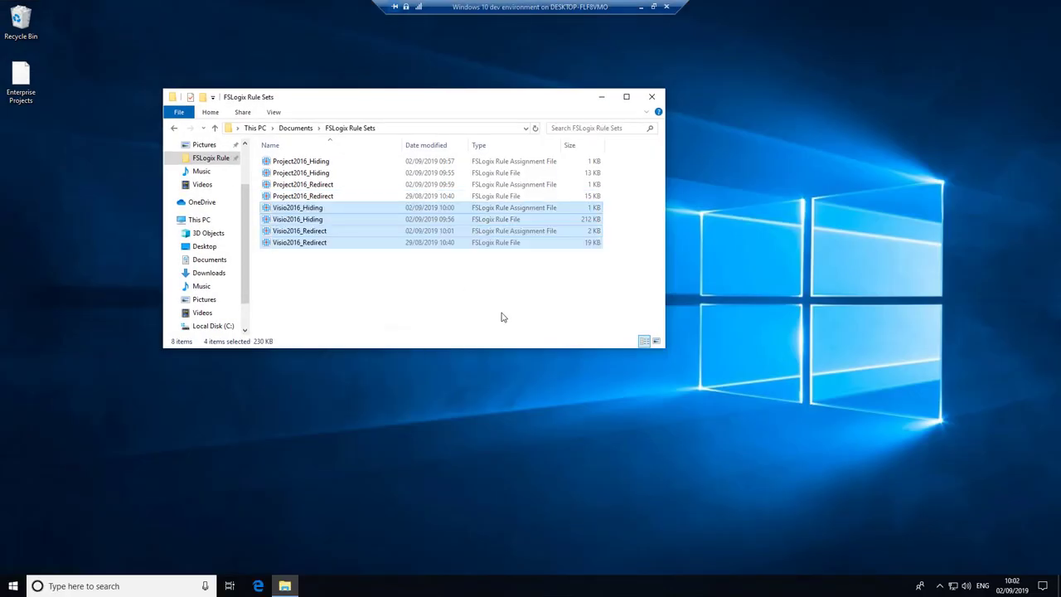
# Open the Visio2016_Redirect rule file in RuleEditor, check its assignments including PROJIMPT.EXE, and close it without changes.
pyautogui.click(313, 245)
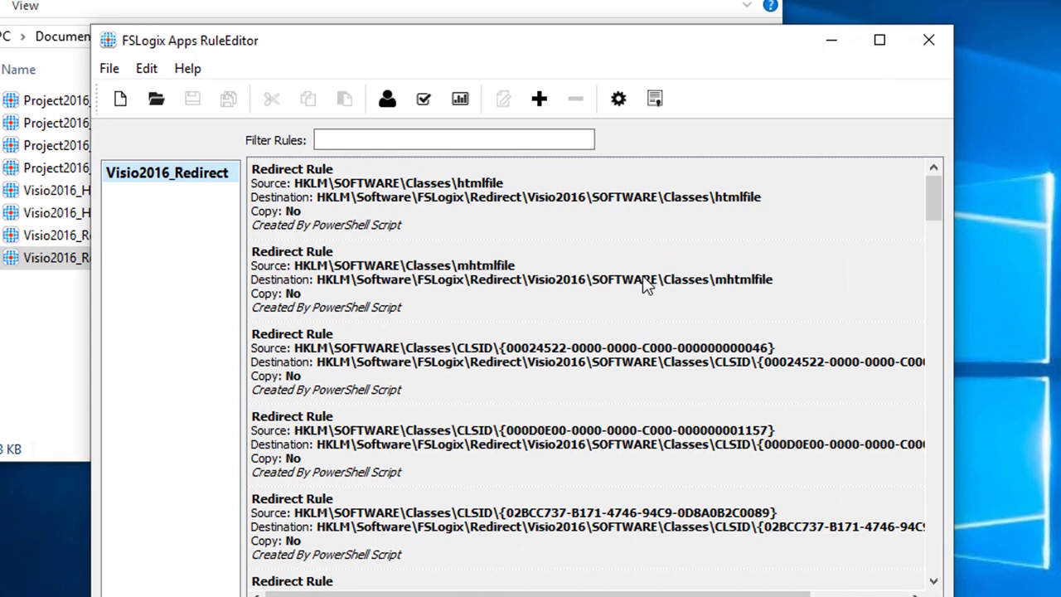
pyautogui.click(387, 99)
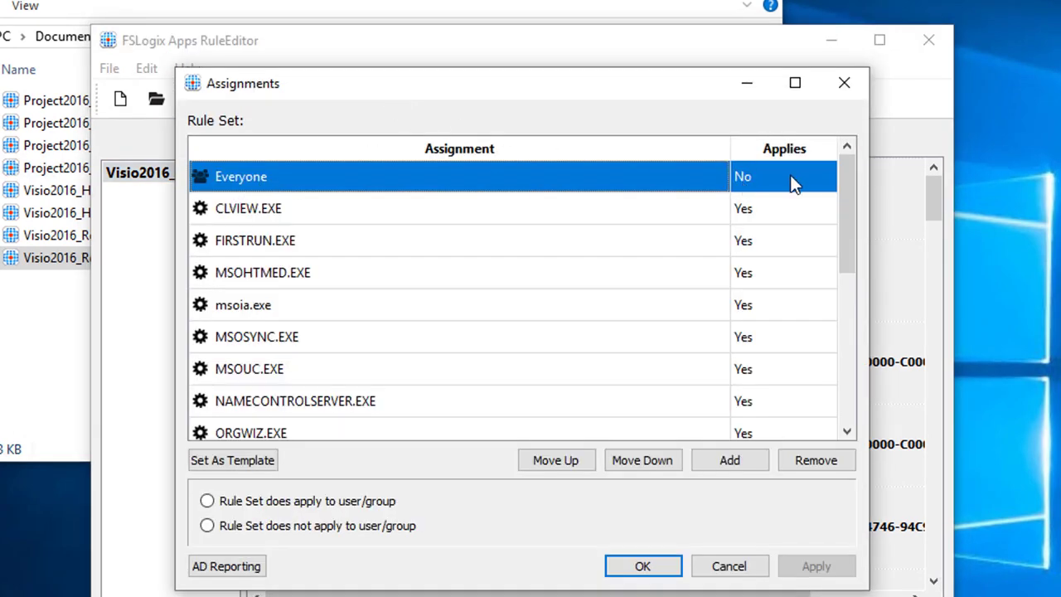
pyautogui.moveTo(842, 215); pyautogui.dragTo(870, 278)
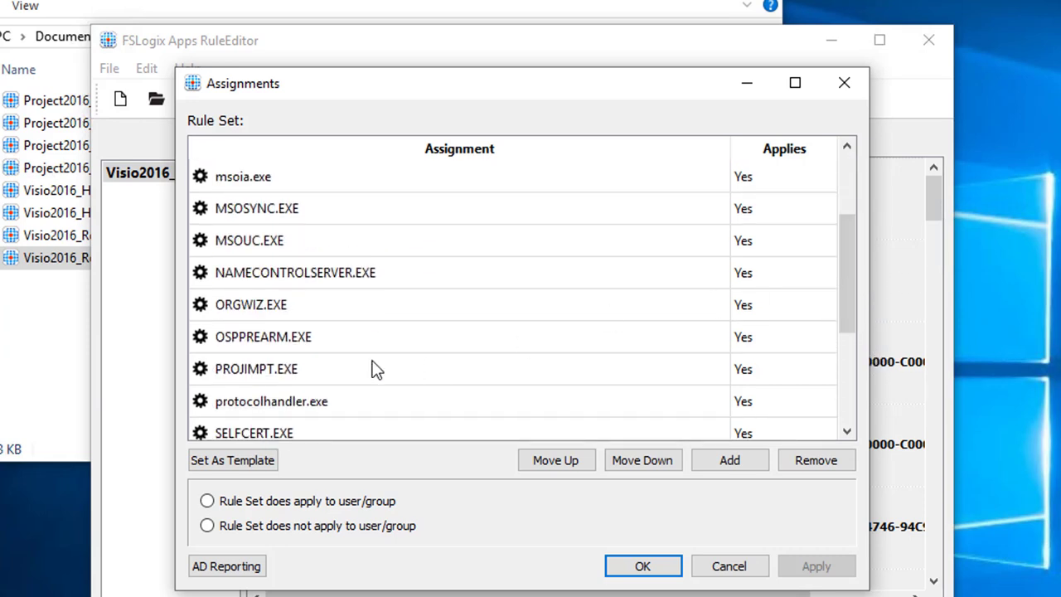
pyautogui.click(257, 372)
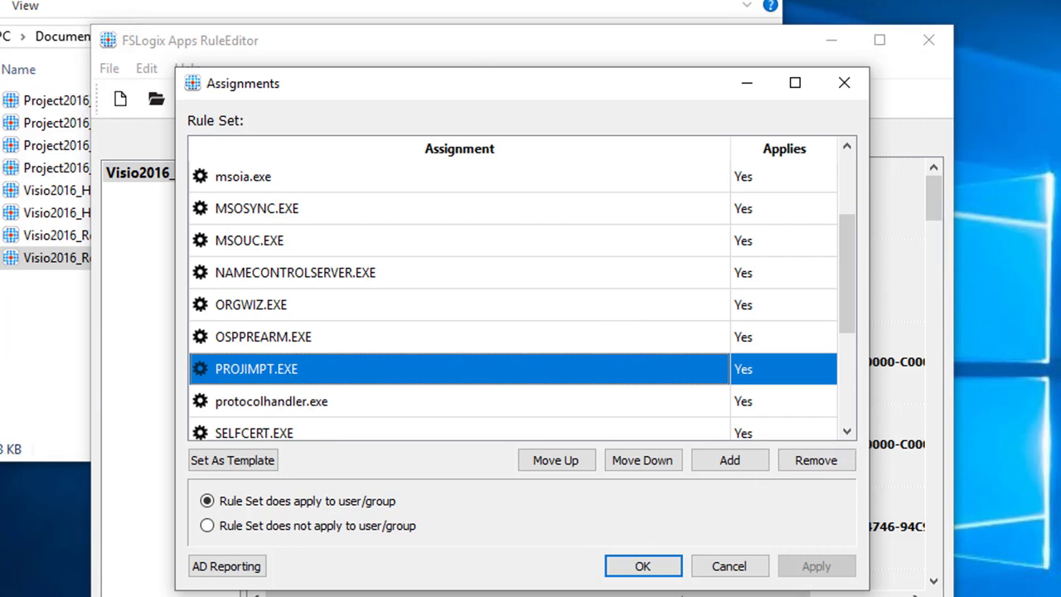
pyautogui.click(729, 567)
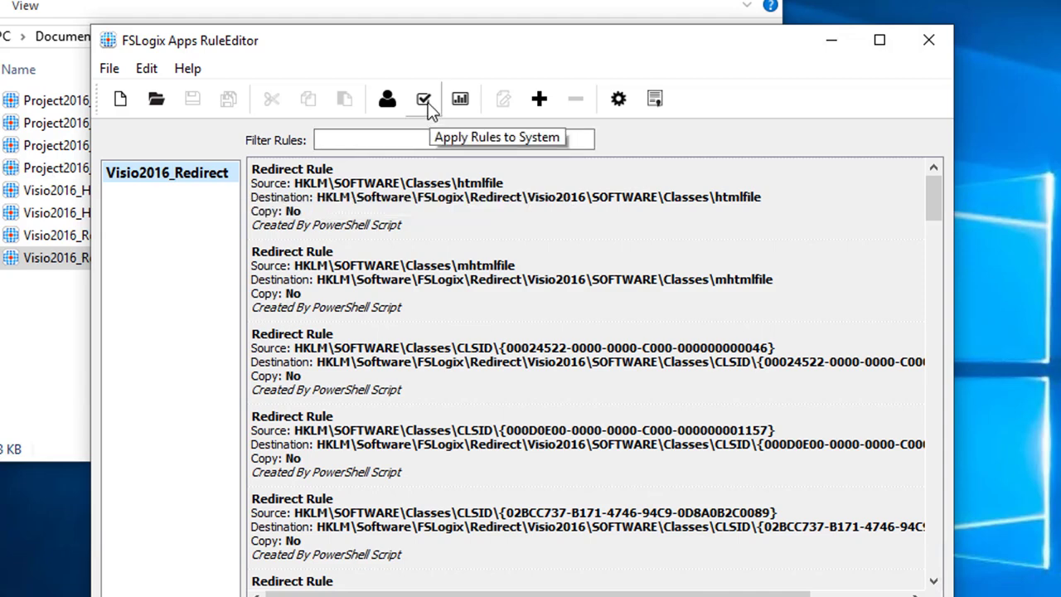
pyautogui.click(932, 38)
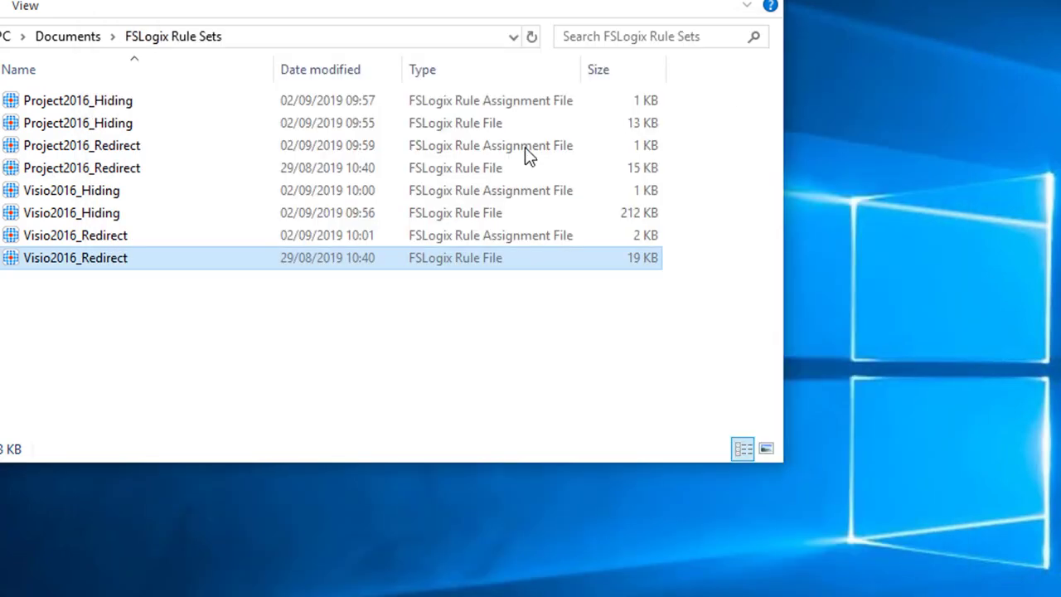
# Open the Project2016_Redirect rule file and remove the PROJIMPT.EXE process from its assignments.
pyautogui.click(137, 375)
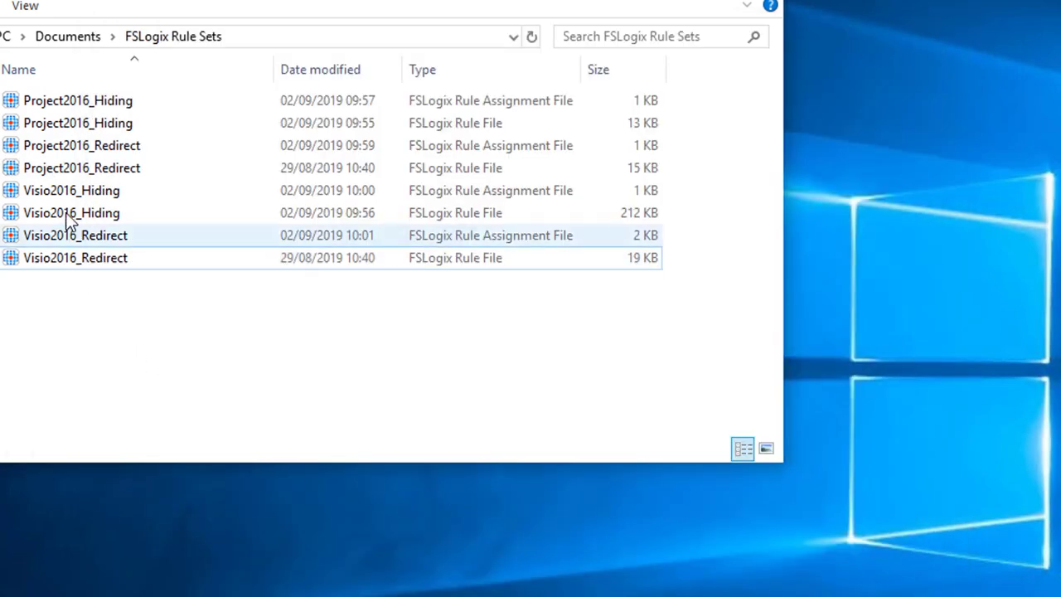
pyautogui.doubleClick(91, 169)
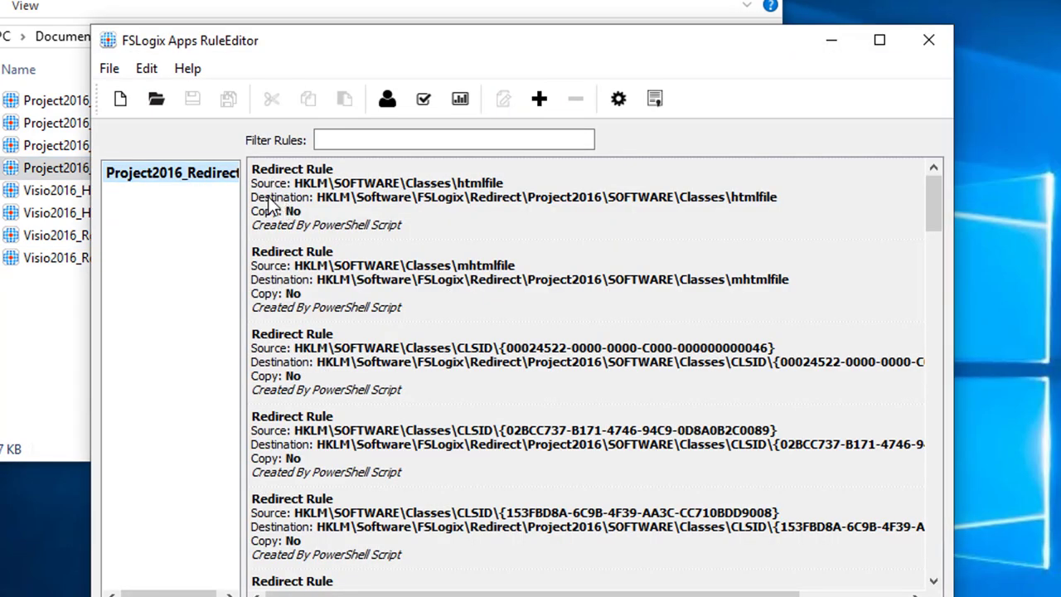
pyautogui.click(383, 98)
pyautogui.click(485, 240)
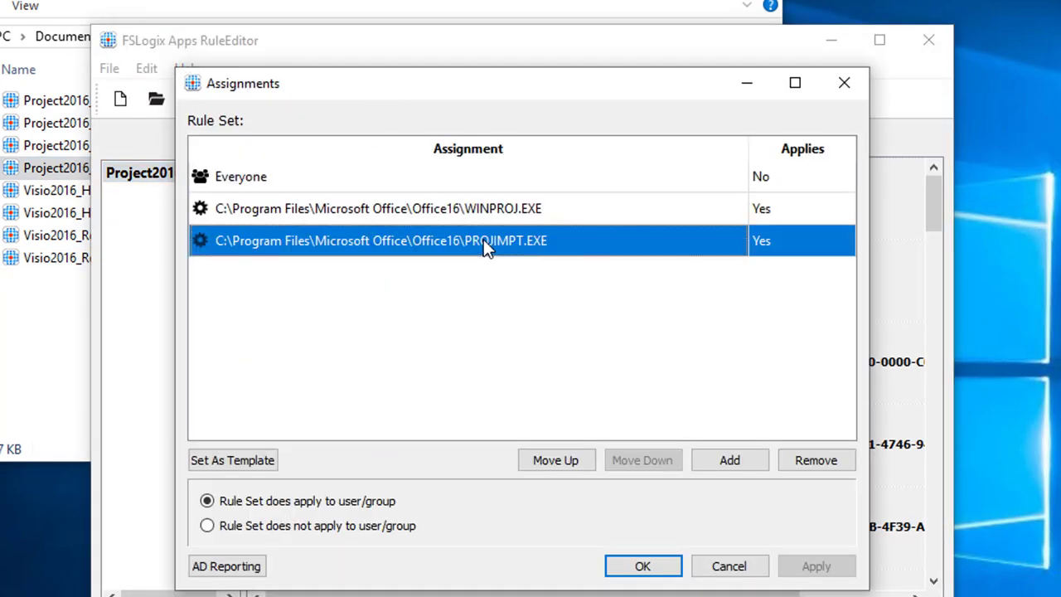
pyautogui.click(819, 464)
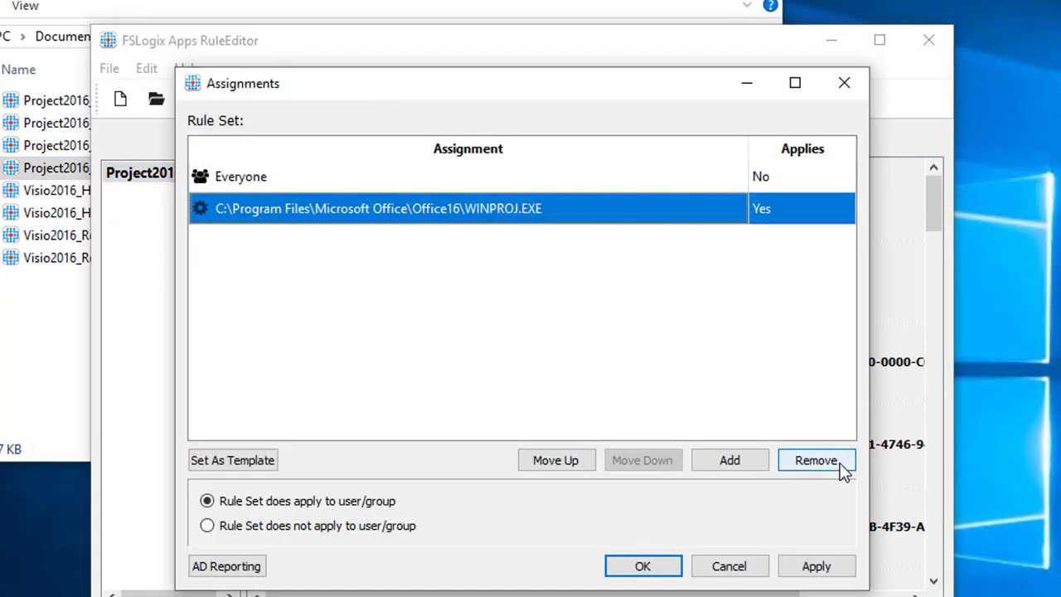
pyautogui.click(651, 567)
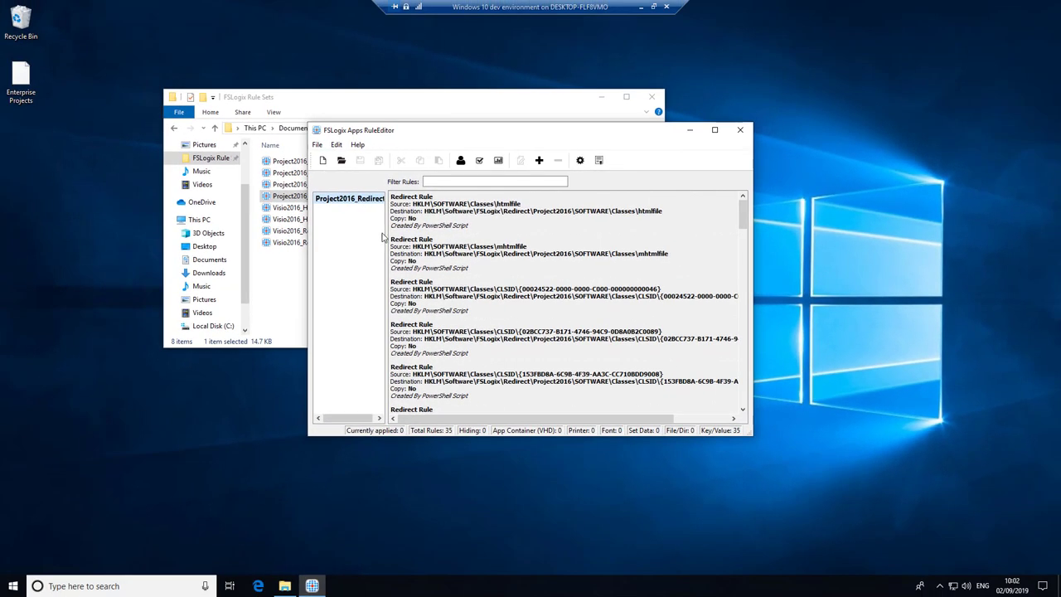
pyautogui.moveTo(386, 245); pyautogui.dragTo(410, 248)
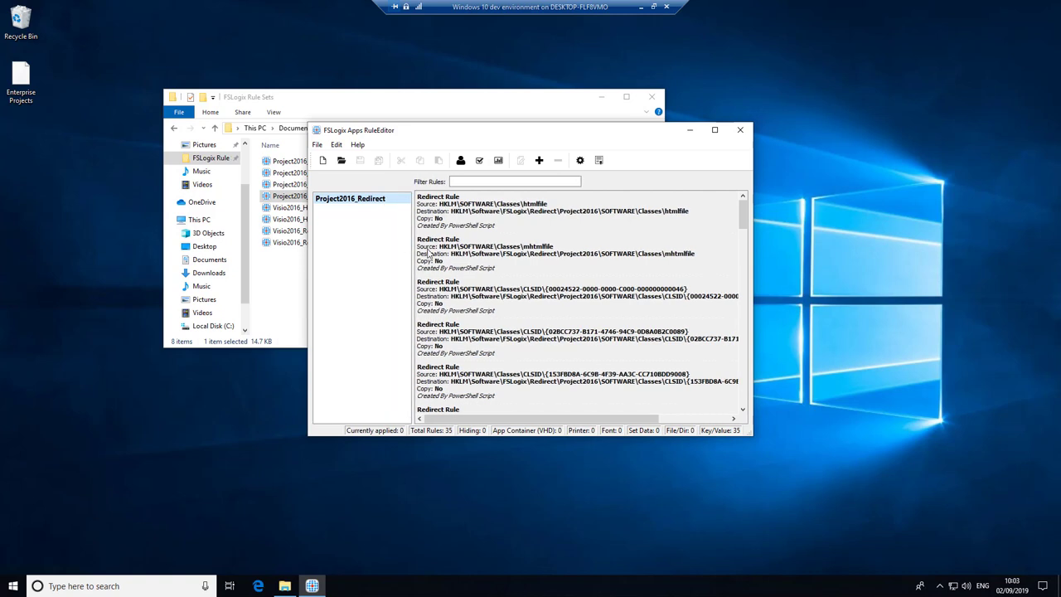
pyautogui.moveTo(753, 431); pyautogui.dragTo(957, 516)
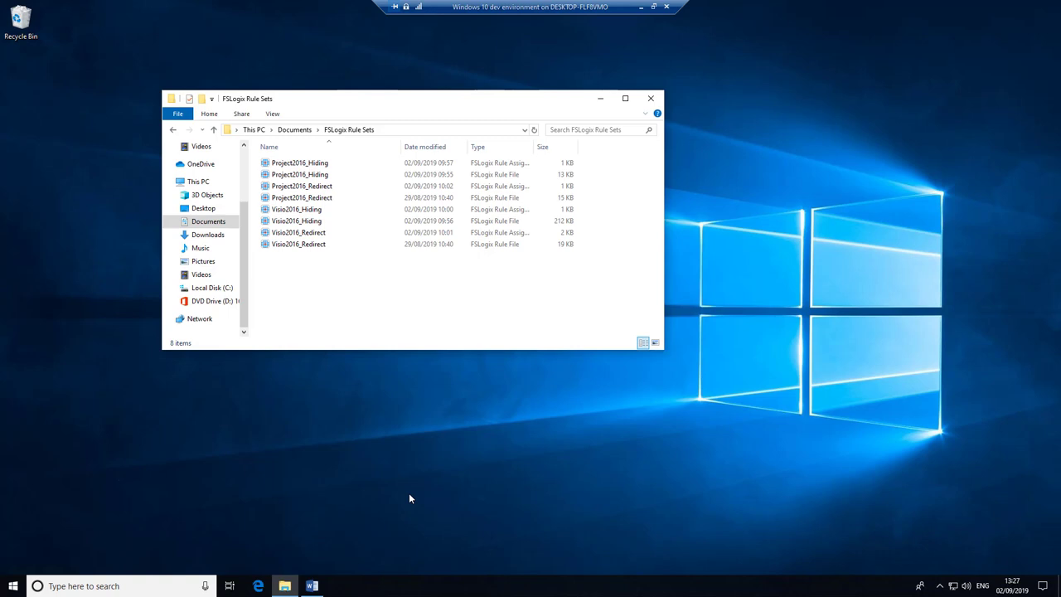
# Search for FSLogix Apps RuleEditor, run it as administrator, and bring the FSLogix Rule Sets folder window to the front.
pyautogui.rightClick(13, 590)
pyautogui.click(38, 573)
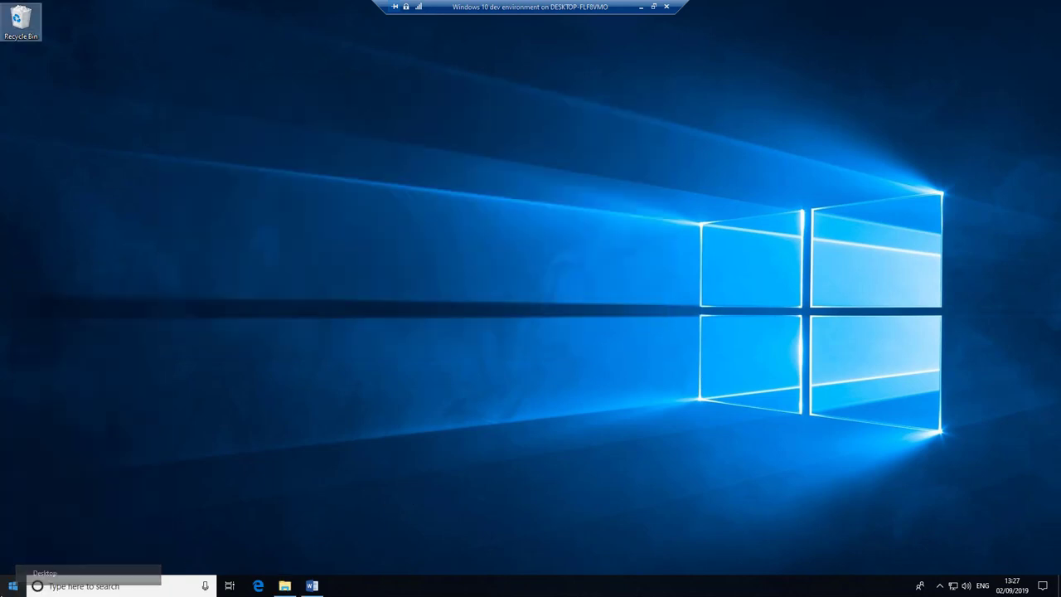
pyautogui.click(14, 590)
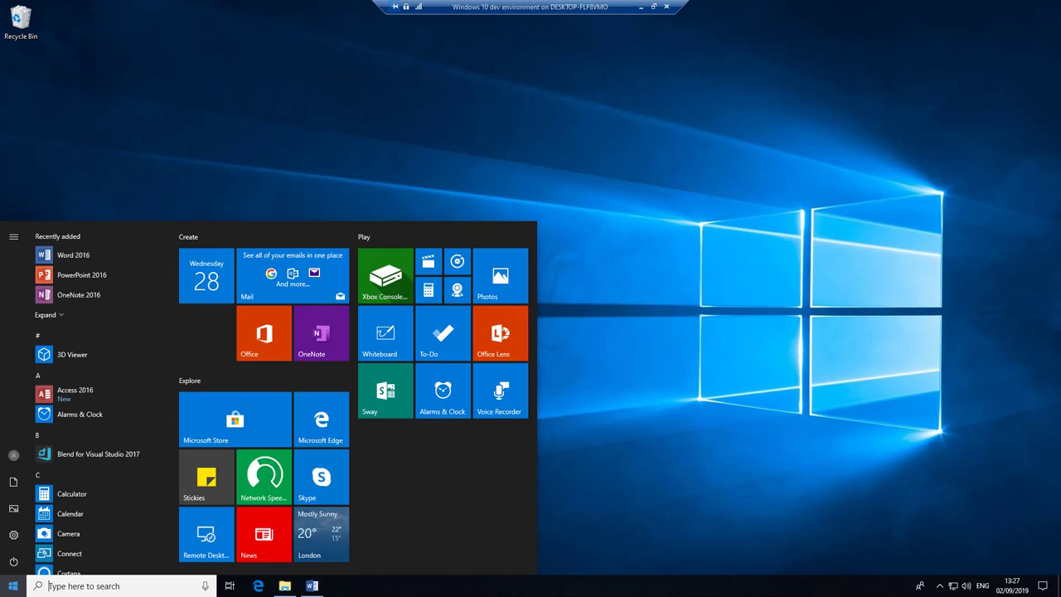
pyautogui.write('fslog')
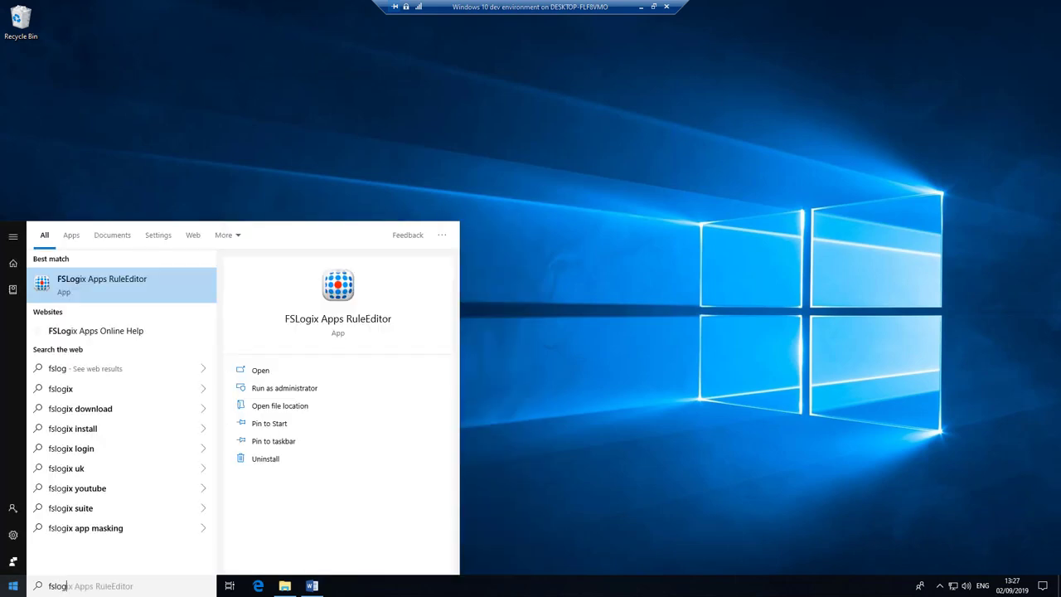
pyautogui.rightClick(103, 292)
pyautogui.click(175, 302)
pyautogui.click(485, 369)
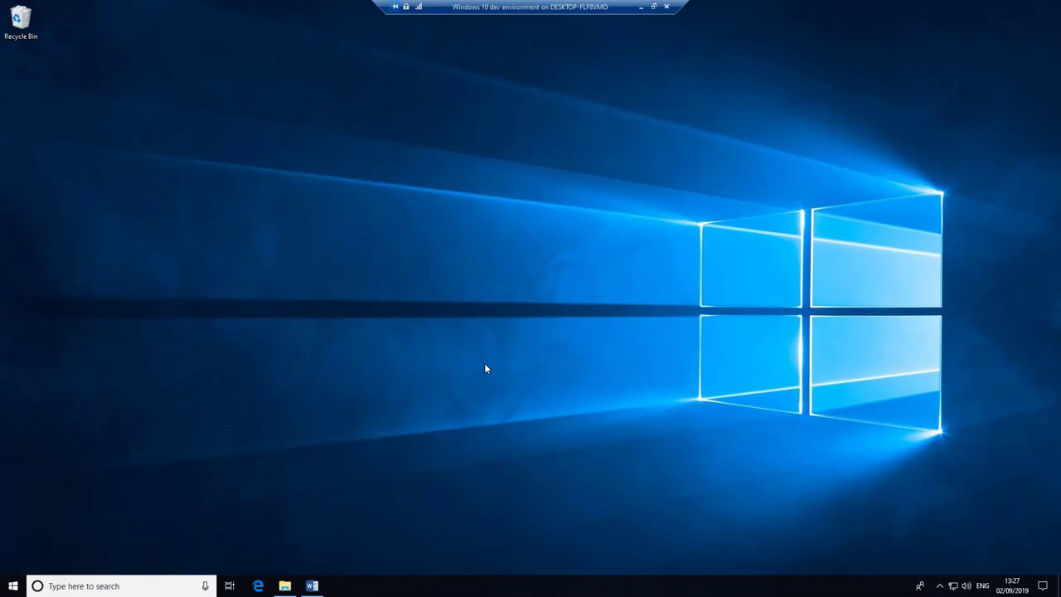
pyautogui.click(284, 586)
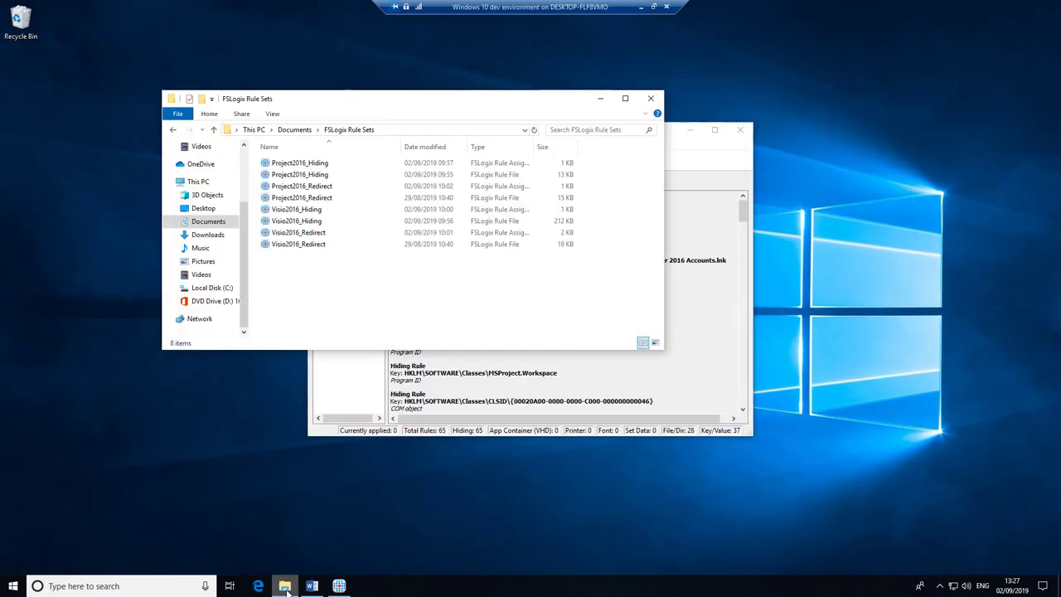
# Switch to FSLogix Apps RuleEditor, select the Project2016_Redirect rule set, widen the rule set list, and apply its rules to the system.
pyautogui.click(350, 373)
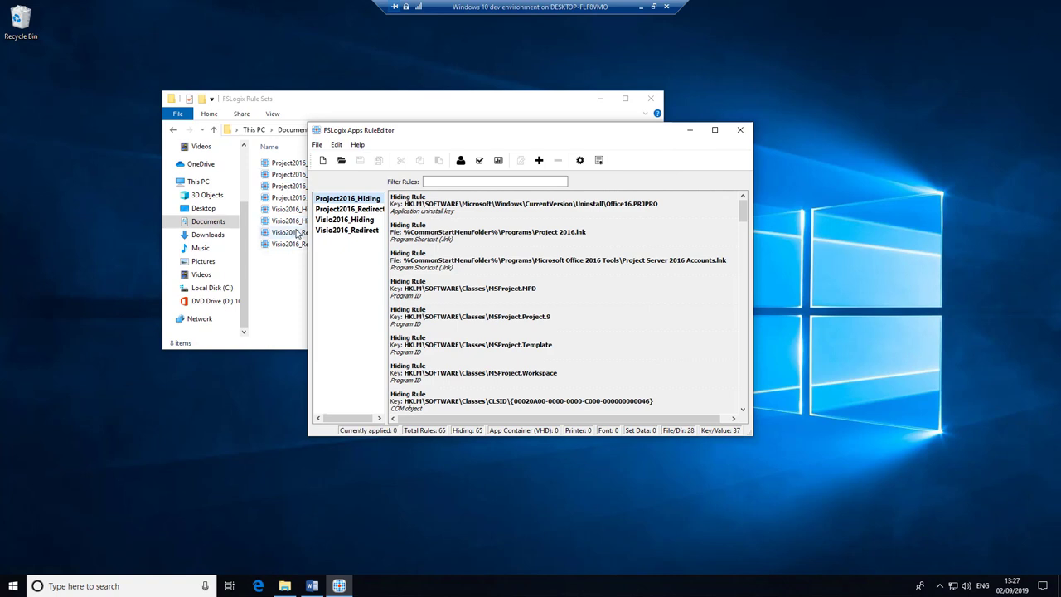
pyautogui.click(364, 211)
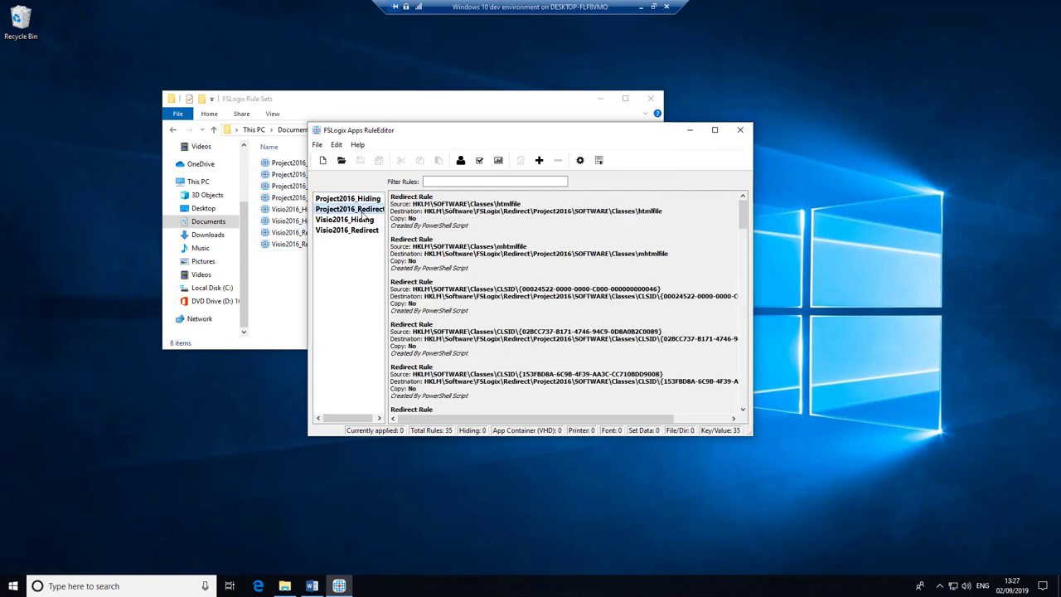
pyautogui.moveTo(386, 292); pyautogui.dragTo(424, 292)
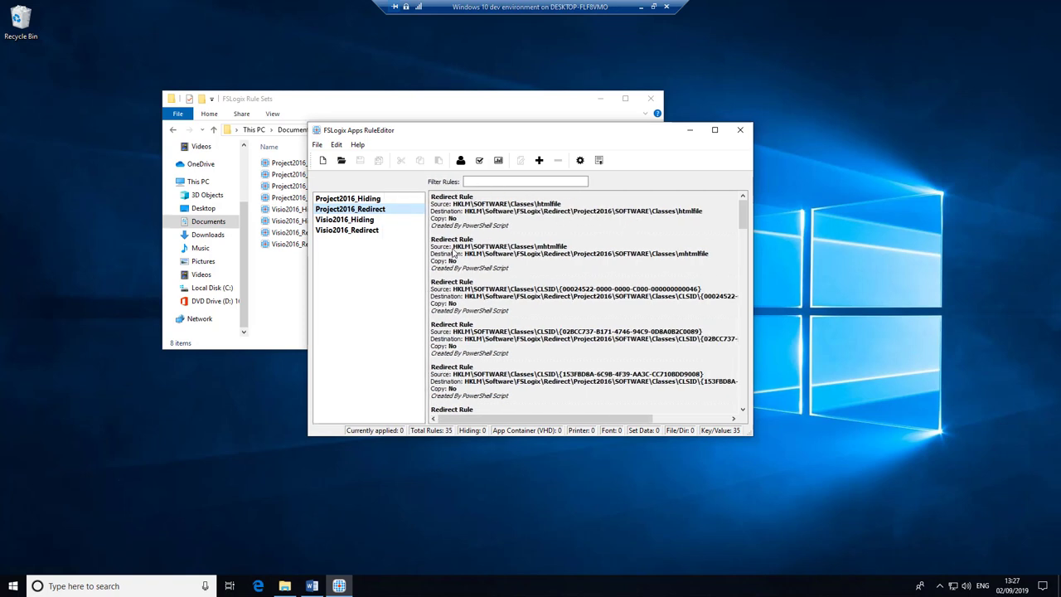
pyautogui.moveTo(425, 287); pyautogui.dragTo(411, 291)
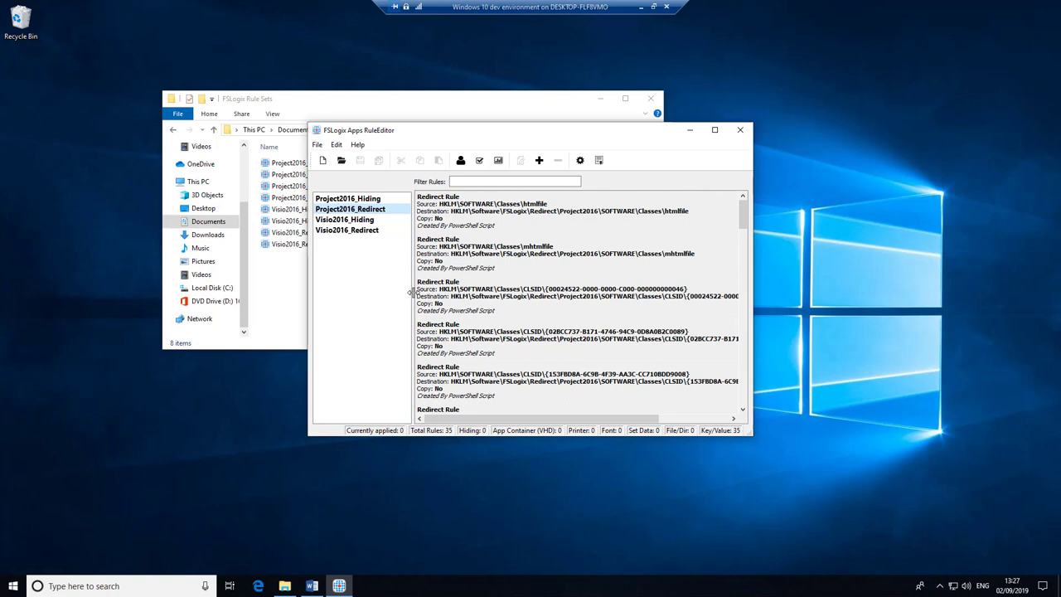
pyautogui.click(480, 160)
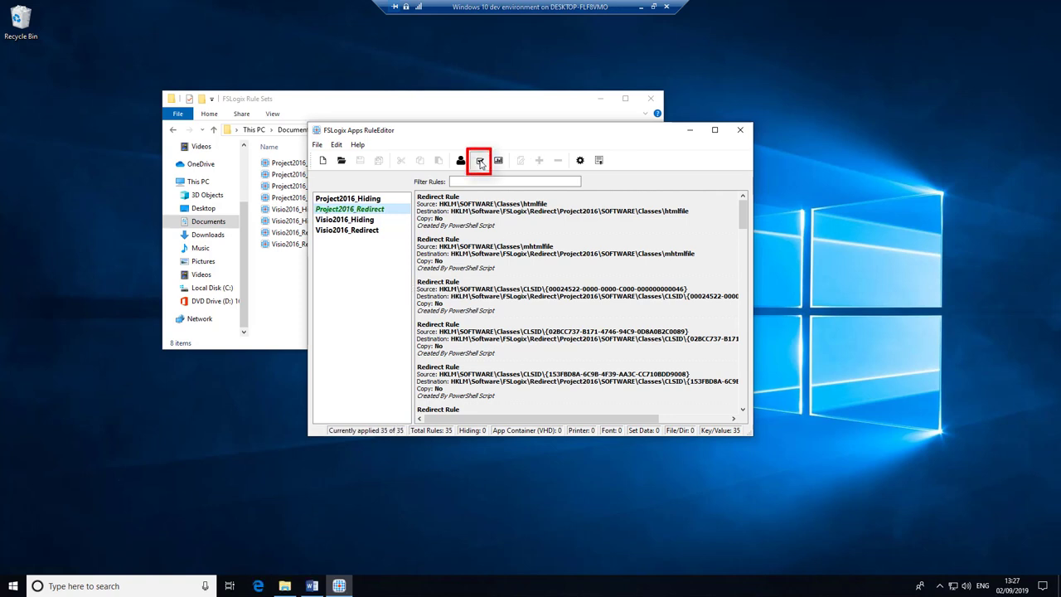
# Install Microsoft Project Professional 2016 from the DVD drive with the default installation, accepting the license terms, and close the setup.
pyautogui.rightClick(215, 303)
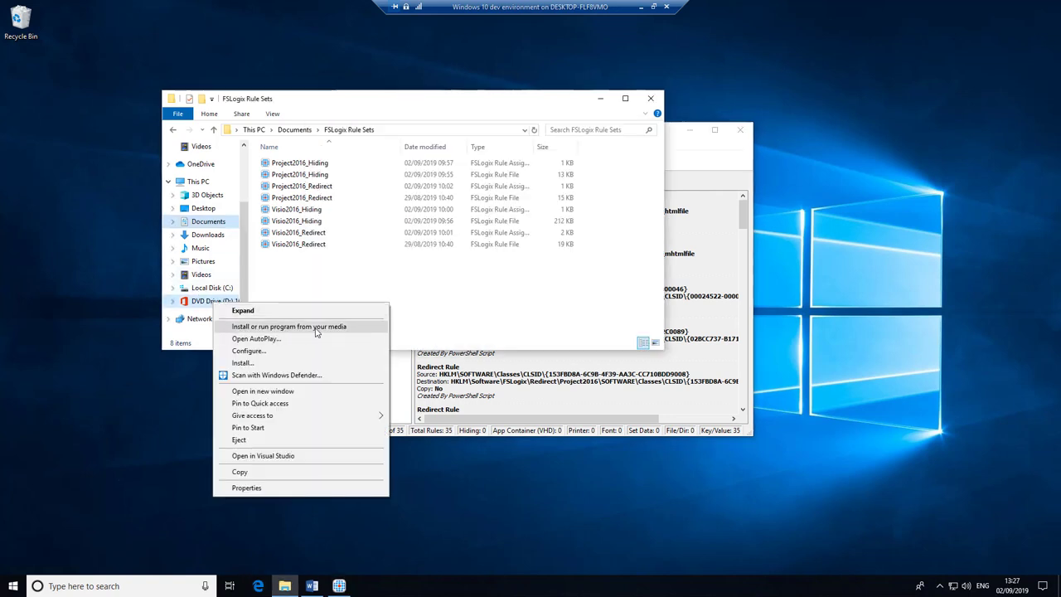
pyautogui.click(328, 363)
pyautogui.click(483, 372)
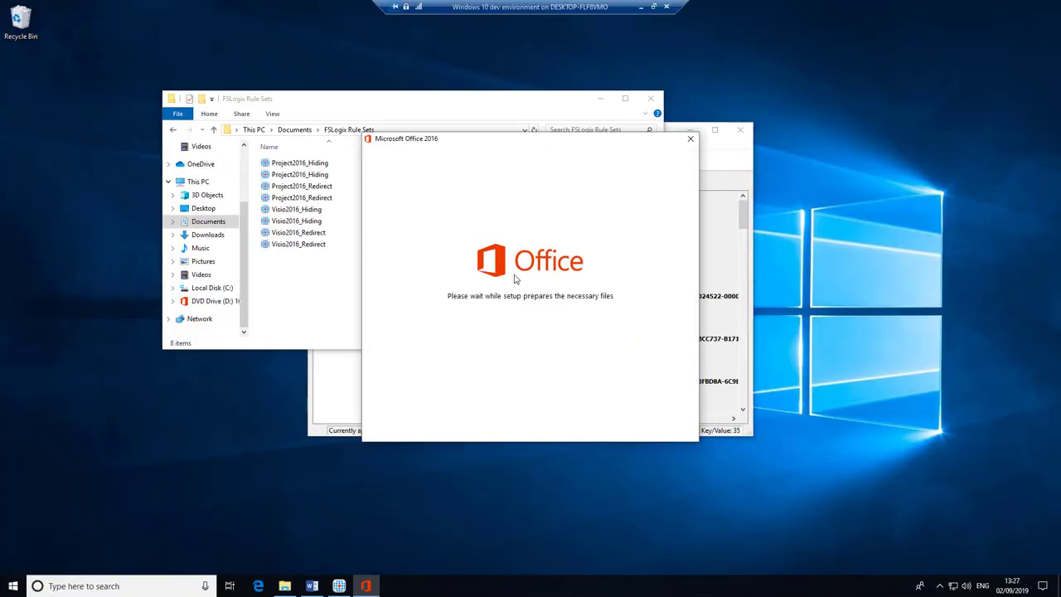
pyautogui.click(450, 416)
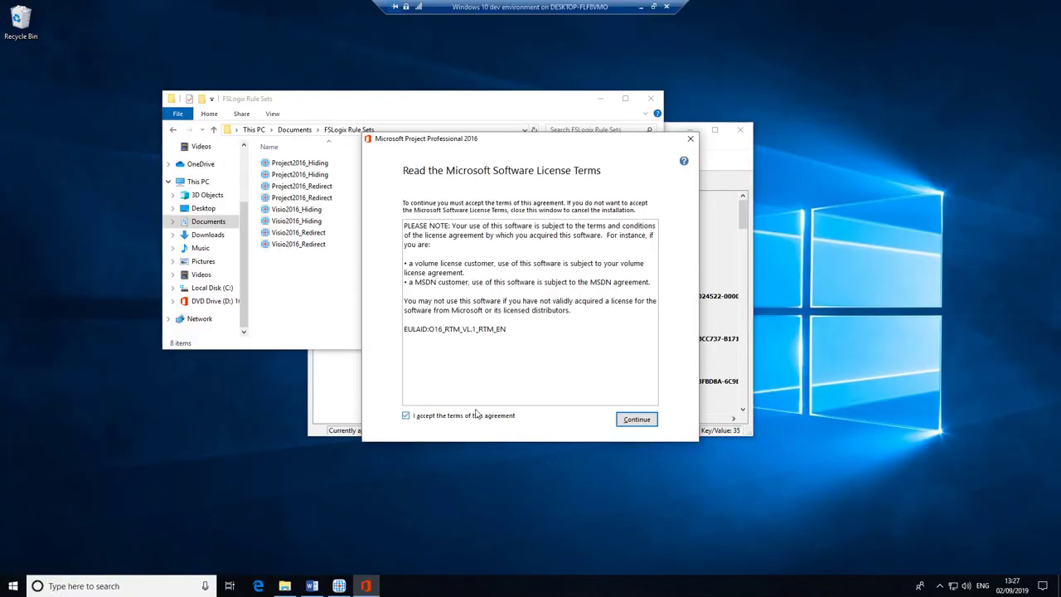
pyautogui.click(637, 420)
pyautogui.click(547, 253)
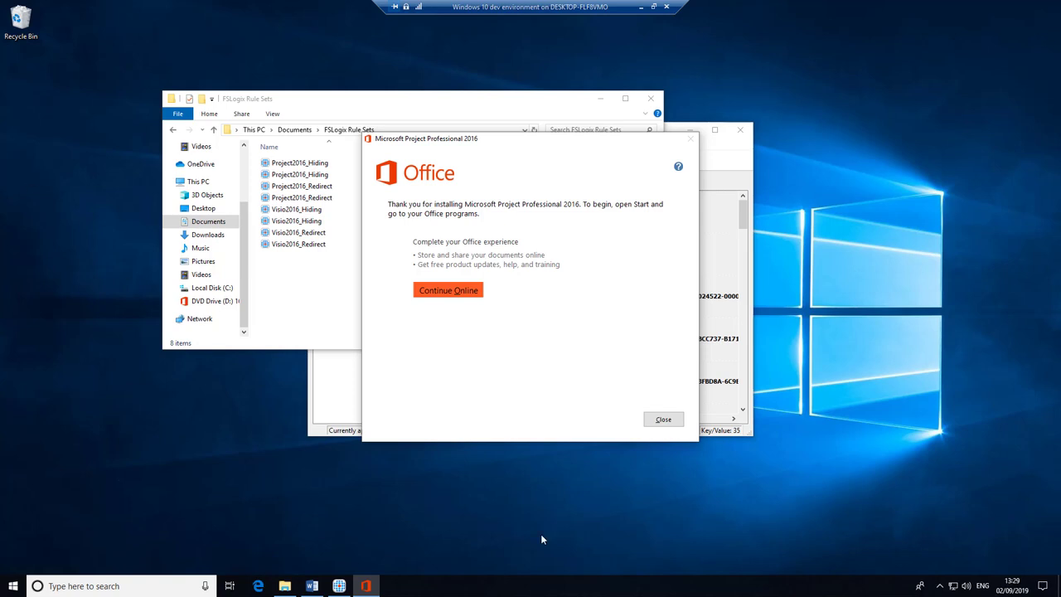
pyautogui.click(665, 420)
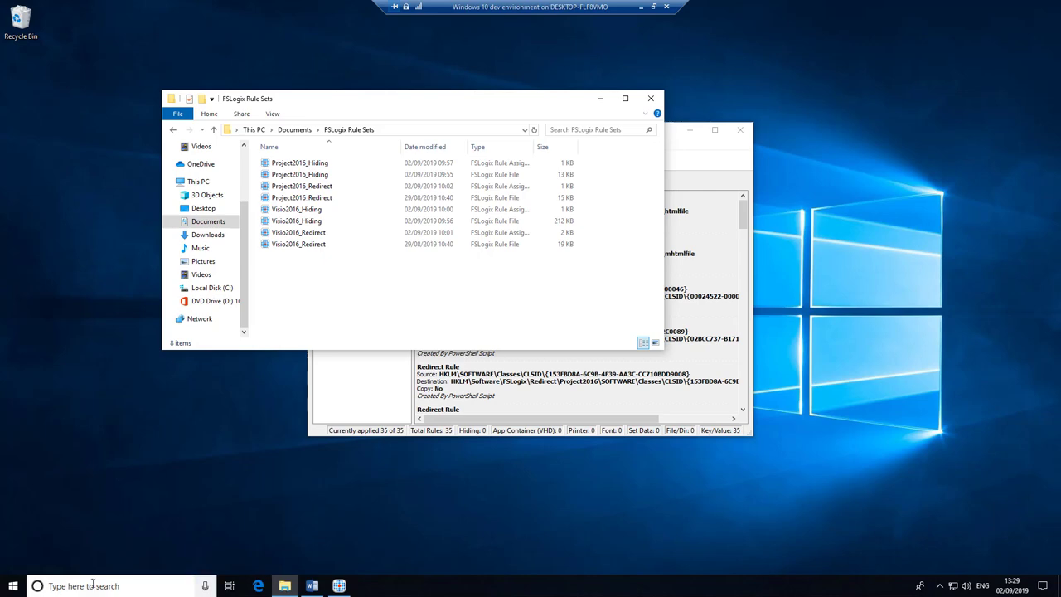
# Search for regedit and launch Registry Editor, approving the elevation request.
pyautogui.click(17, 587)
pyautogui.write('regedit')
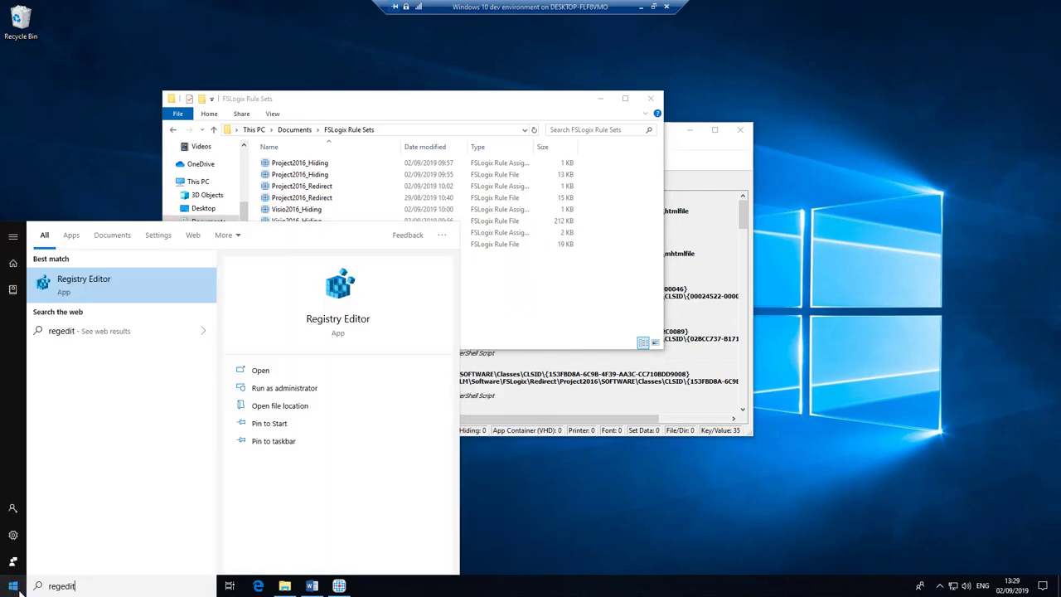
pyautogui.press('Return')
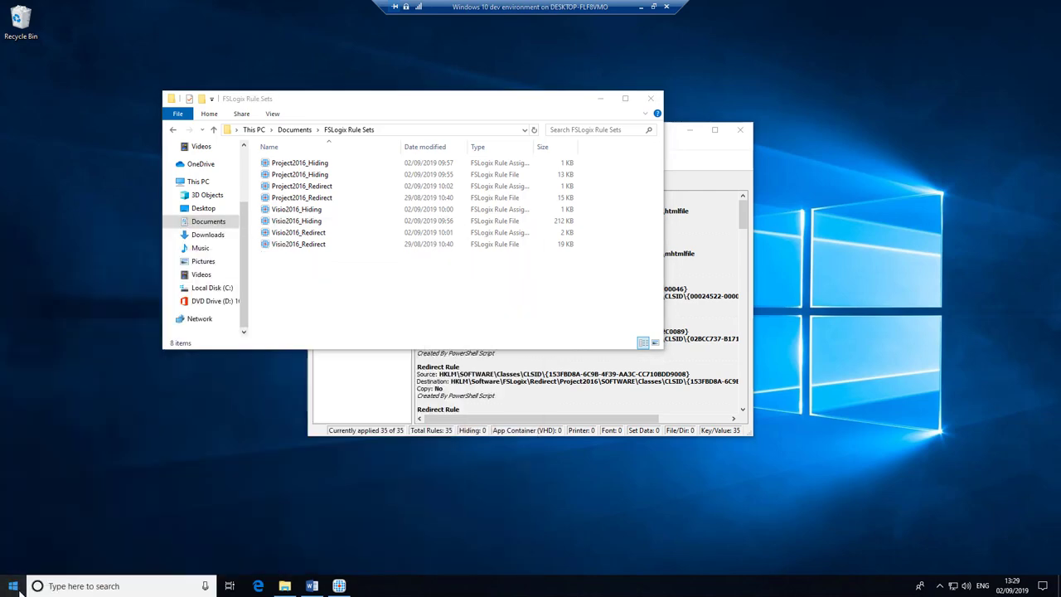
pyautogui.click(495, 371)
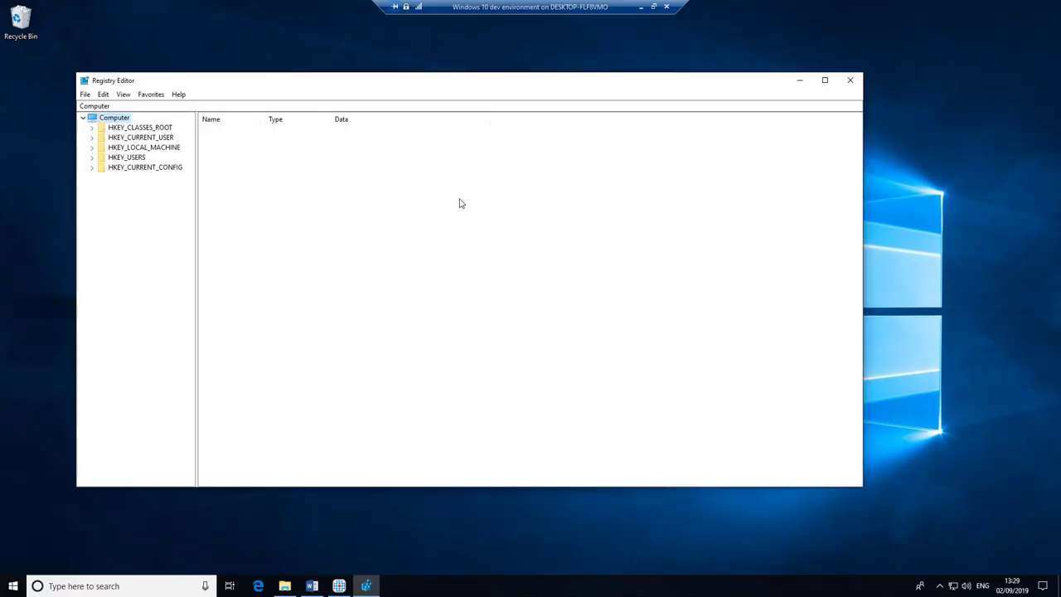
# Navigate to HKEY_LOCAL_MACHINE\SOFTWARE\FSLogix\Redirect\Project2016\SOFTWARE\Classes\CLSID and widen the key tree.
pyautogui.doubleClick(137, 147)
pyautogui.doubleClick(132, 197)
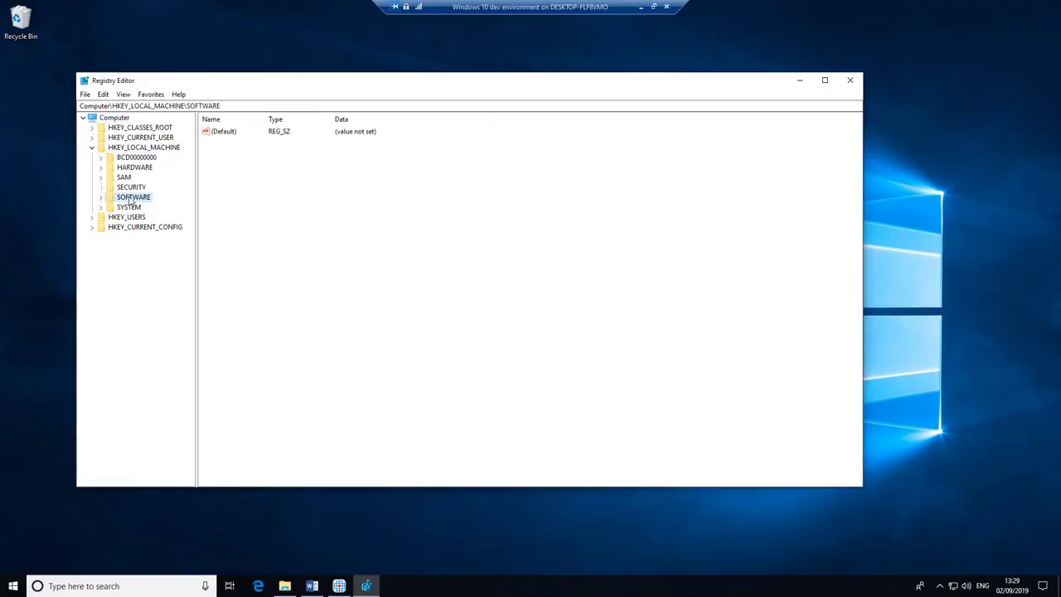
pyautogui.doubleClick(138, 256)
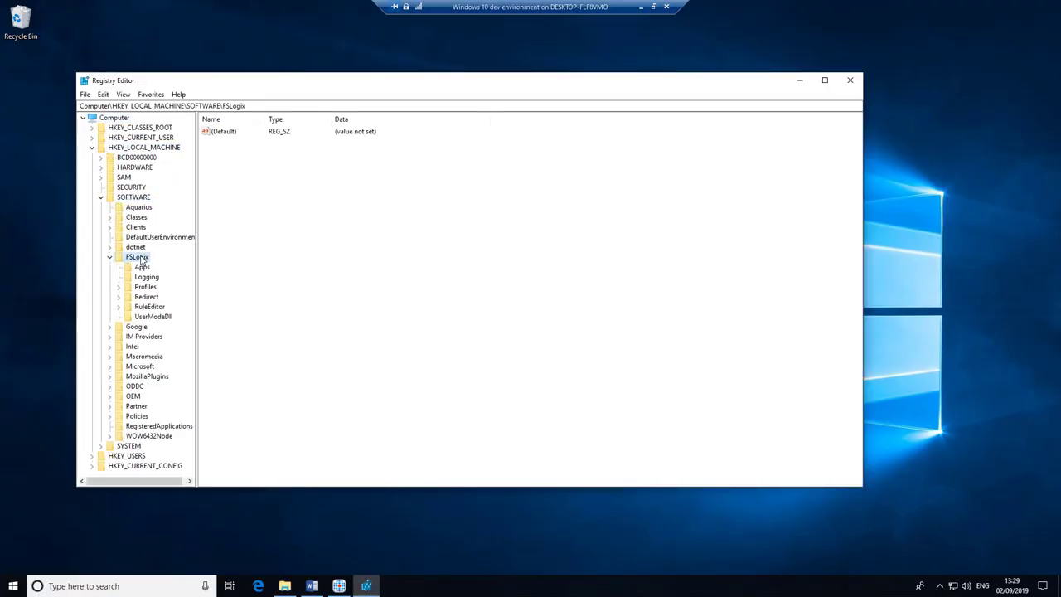
pyautogui.doubleClick(149, 298)
pyautogui.doubleClick(151, 307)
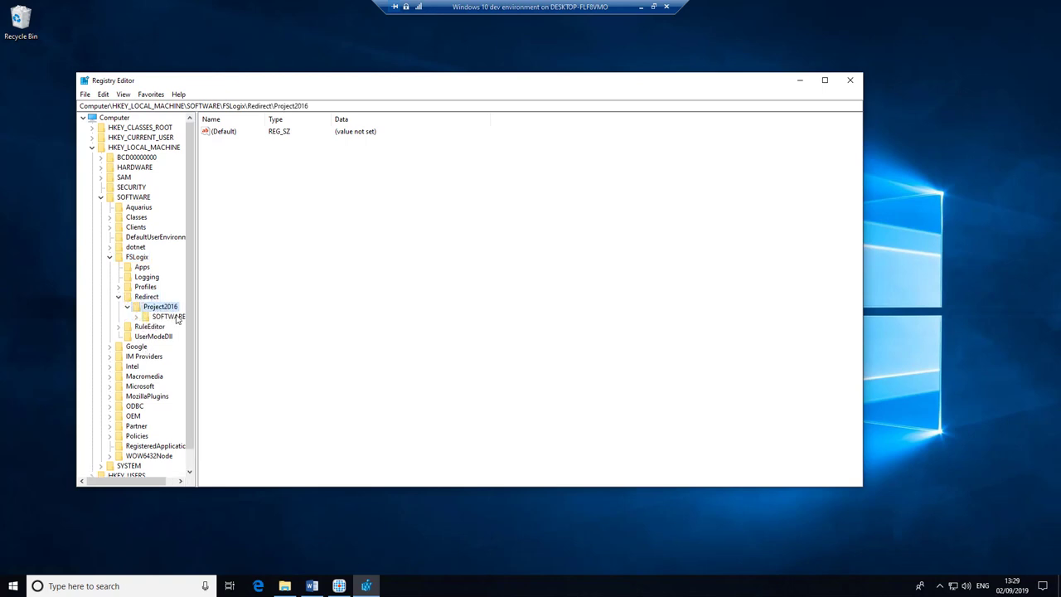
pyautogui.doubleClick(169, 317)
pyautogui.doubleClick(171, 326)
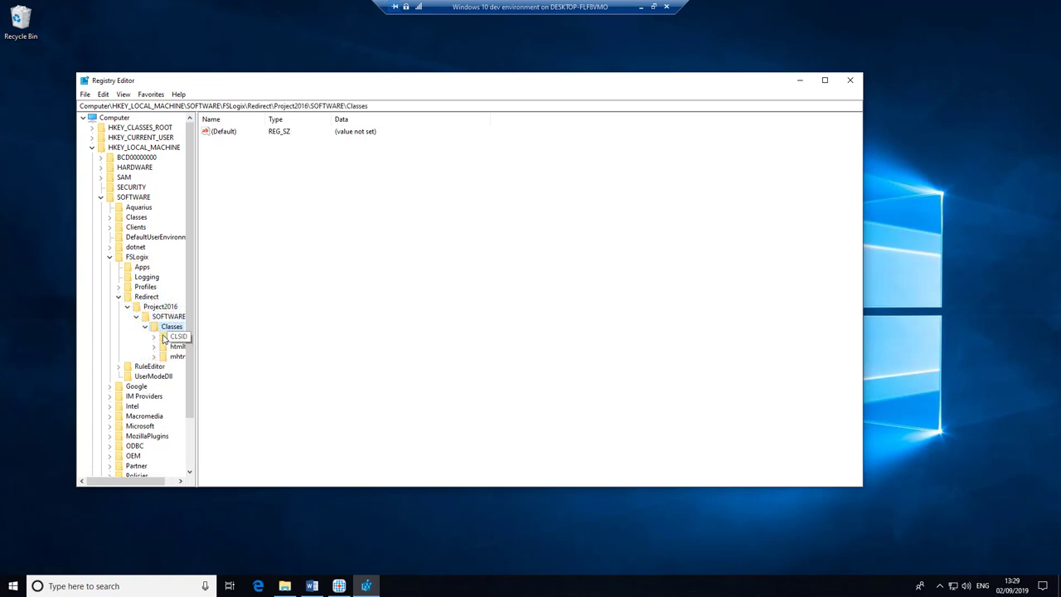
pyautogui.click(180, 337)
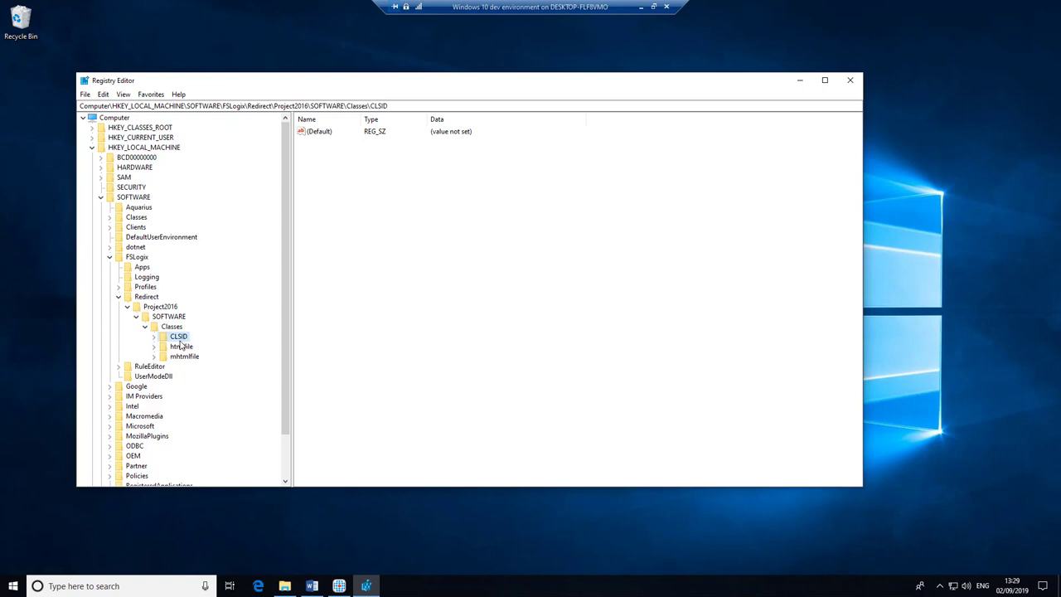
# Expand the CLSID key under the Project2016 redirect classes and examine its redirected subkeys.
pyautogui.click(154, 337)
pyautogui.press('Up')
pyautogui.press('Up')
pyautogui.press('Up')
pyautogui.press('Up')
pyautogui.press('Up')
pyautogui.press('Up')
pyautogui.press('Up')
pyautogui.press('Up')
pyautogui.press('Up')
pyautogui.press('Up')
pyautogui.press('Up')
pyautogui.press('Up')
pyautogui.press('Up')
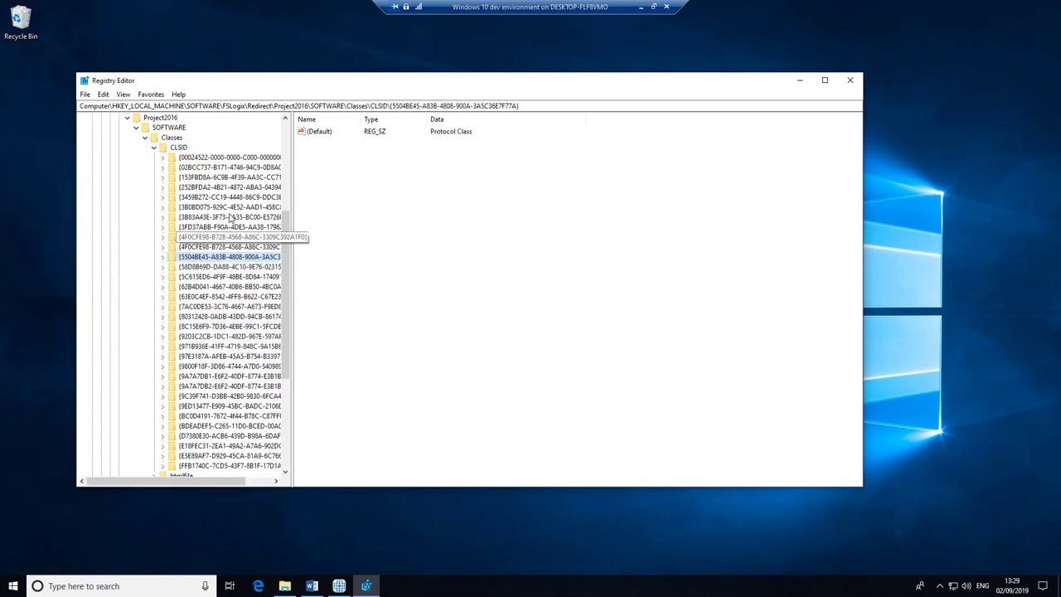
pyautogui.click(229, 395)
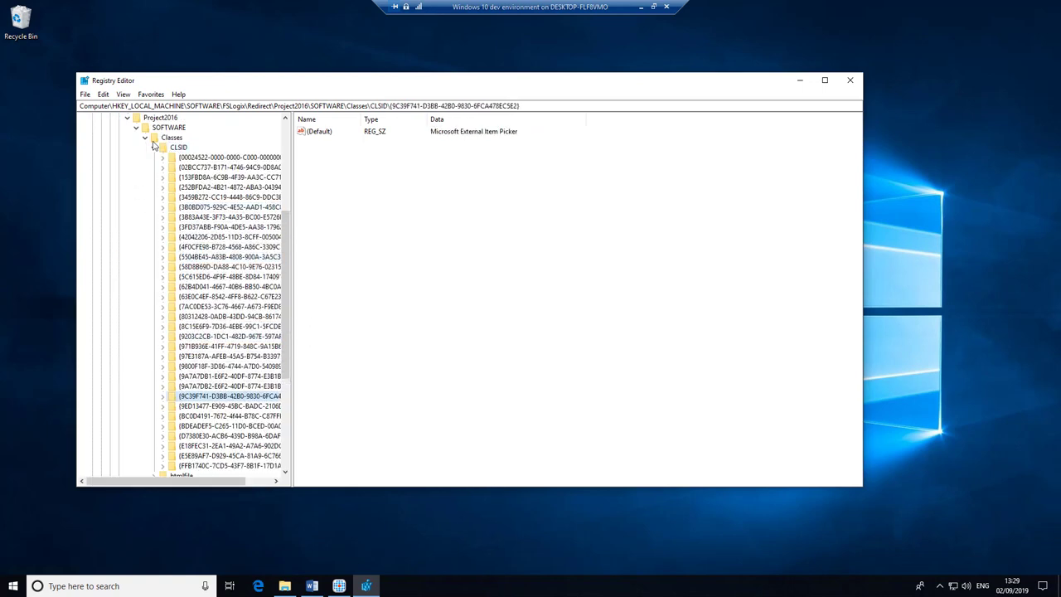
# Expand the redirected htmlfile key down to shell\Edit\command and check its default value.
pyautogui.scroll(-7, 291, 362)
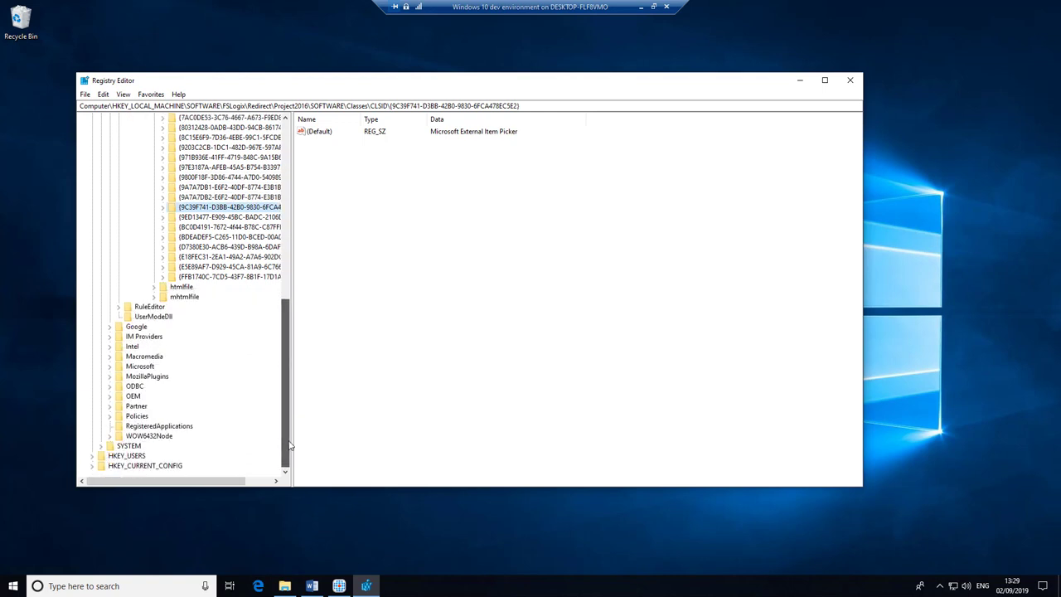
pyautogui.click(154, 287)
pyautogui.click(185, 306)
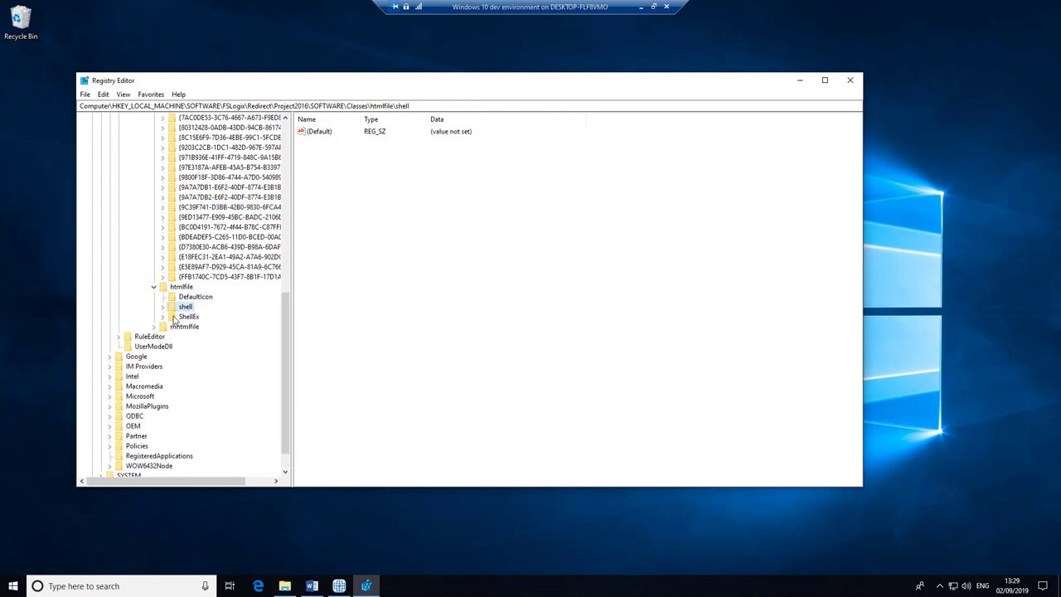
pyautogui.click(163, 307)
pyautogui.click(193, 316)
pyautogui.click(172, 316)
pyautogui.click(211, 327)
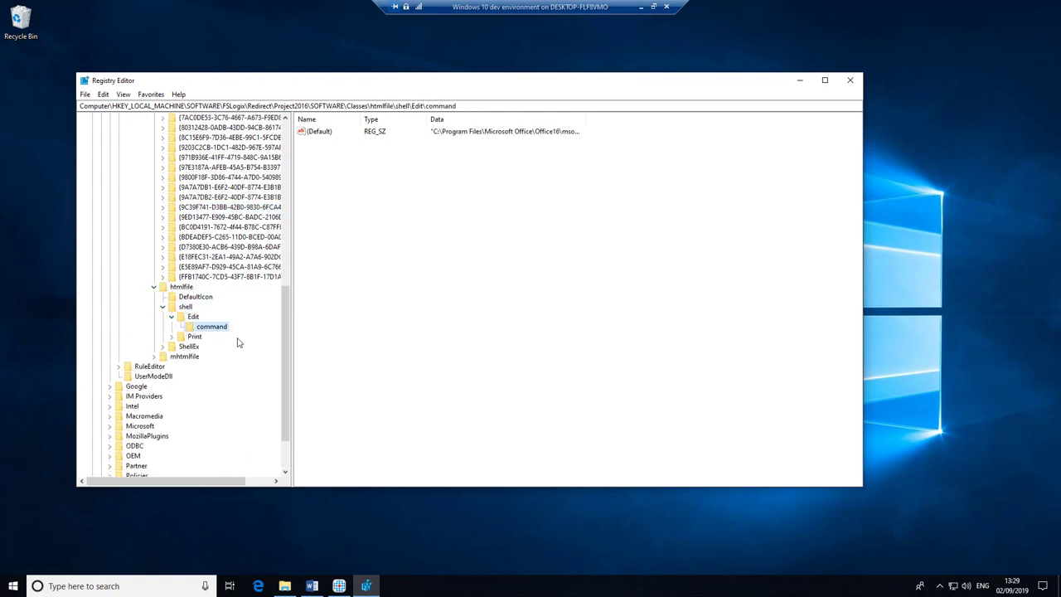
# Collapse the FSLogix Redirect key in the registry tree and minimize Registry Editor.
pyautogui.moveTo(280, 354); pyautogui.dragTo(296, 227)
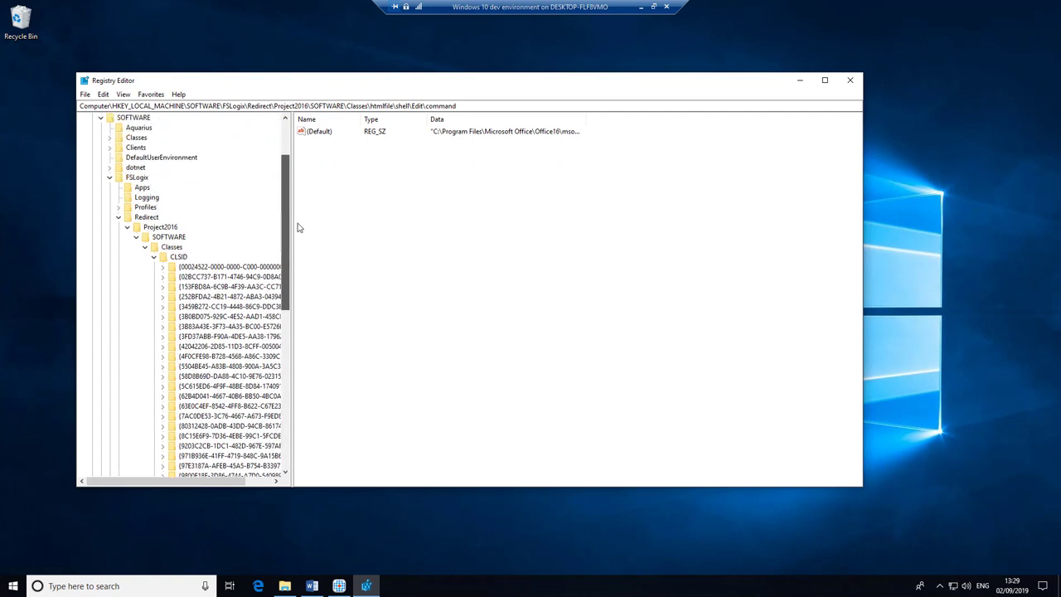
pyautogui.click(139, 218)
pyautogui.click(119, 218)
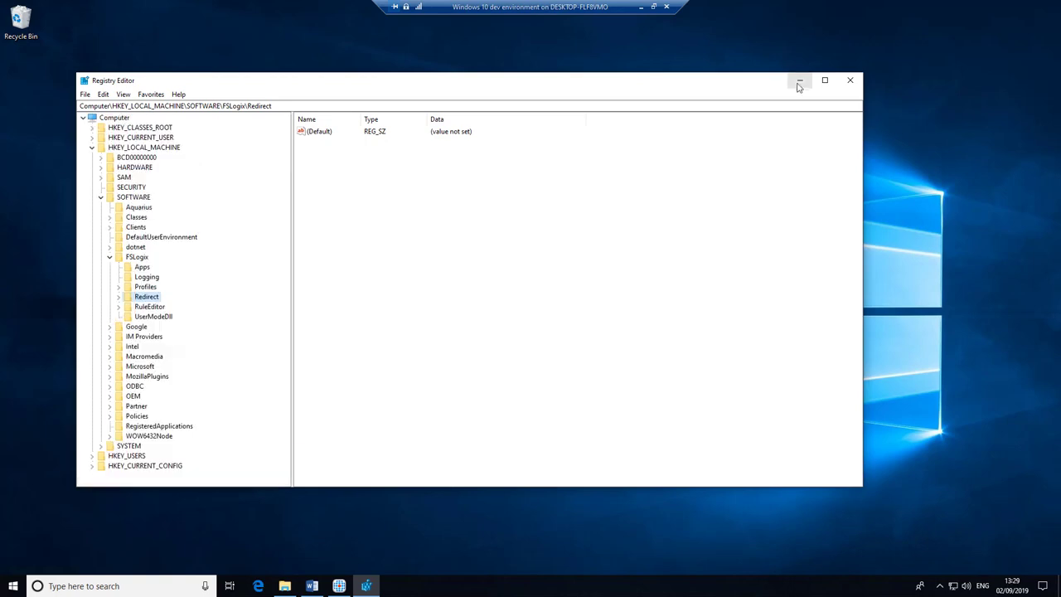
pyautogui.click(799, 81)
# Minimize the FSLogix Rule Sets folder, stop applying Project2016_Redirect in RuleEditor, and apply the Visio2016_Redirect rules to the system instead.
pyautogui.click(602, 100)
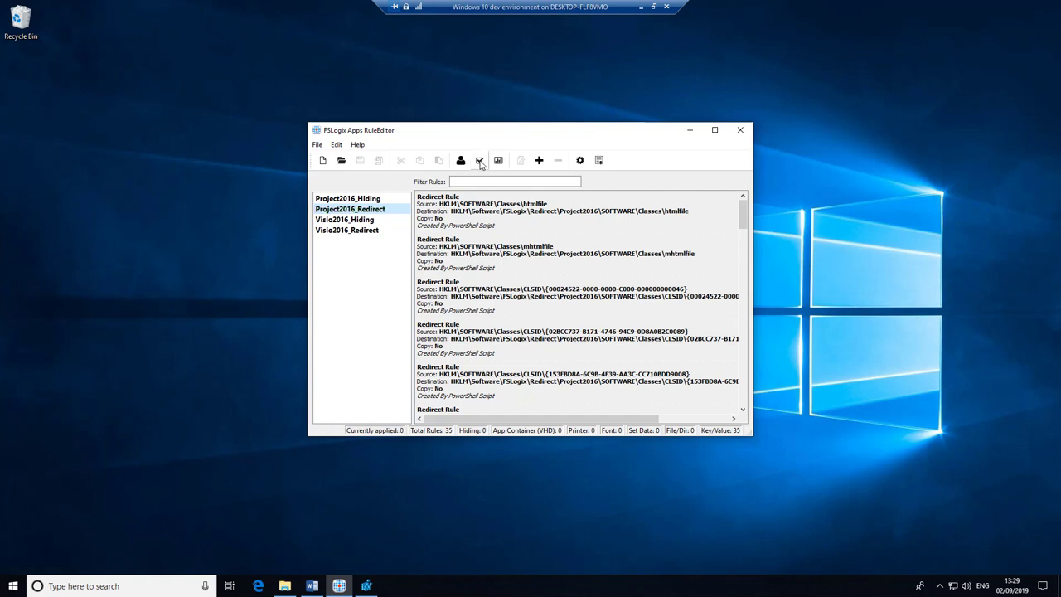
pyautogui.click(355, 230)
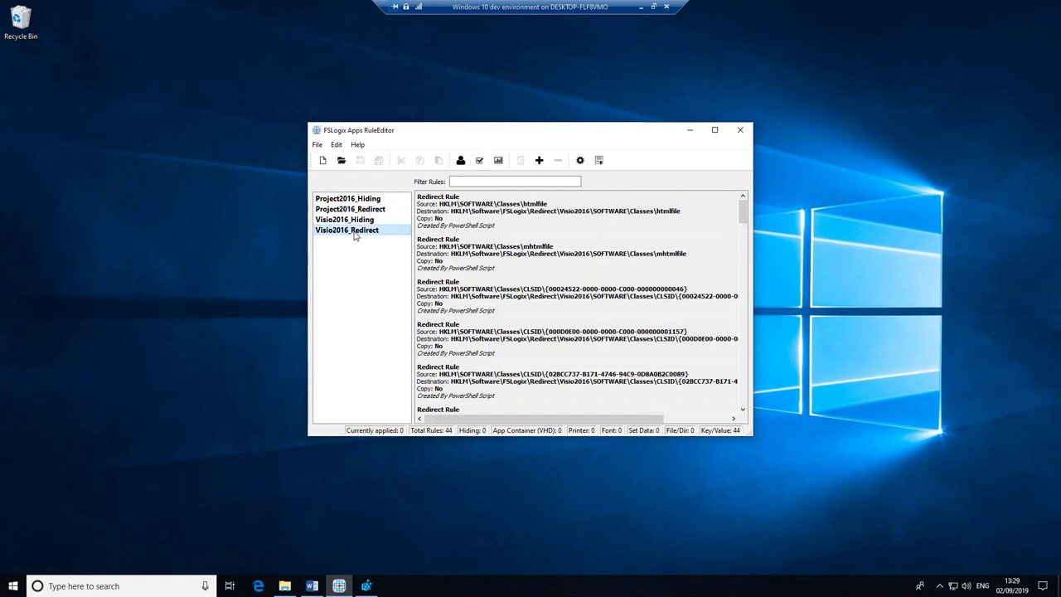
pyautogui.click(479, 161)
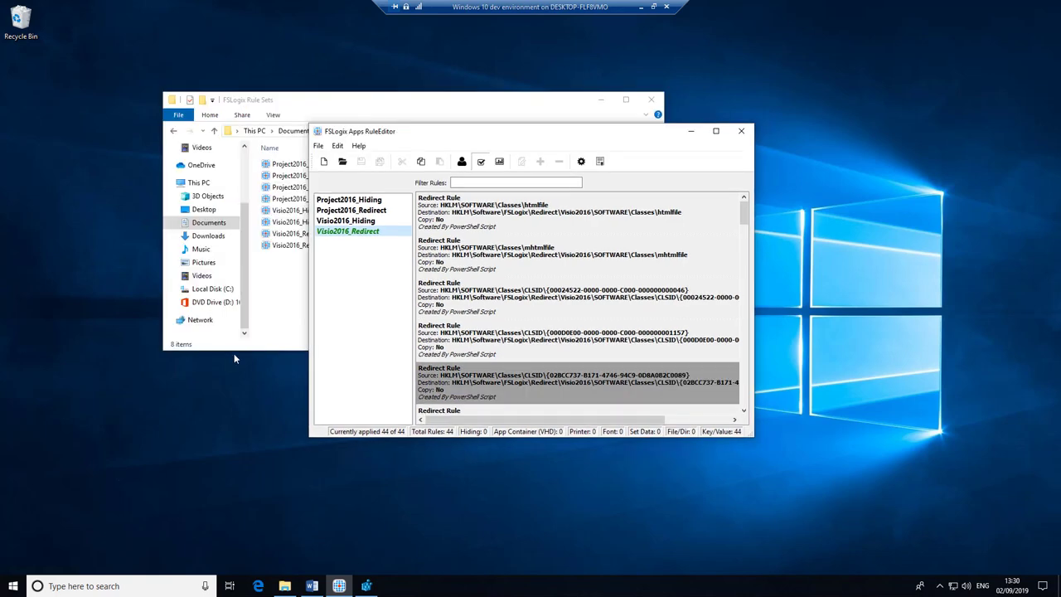
# Install Microsoft Visio Professional 2016 from the DVD drive with the default installation, accepting the license terms.
pyautogui.rightClick(217, 303)
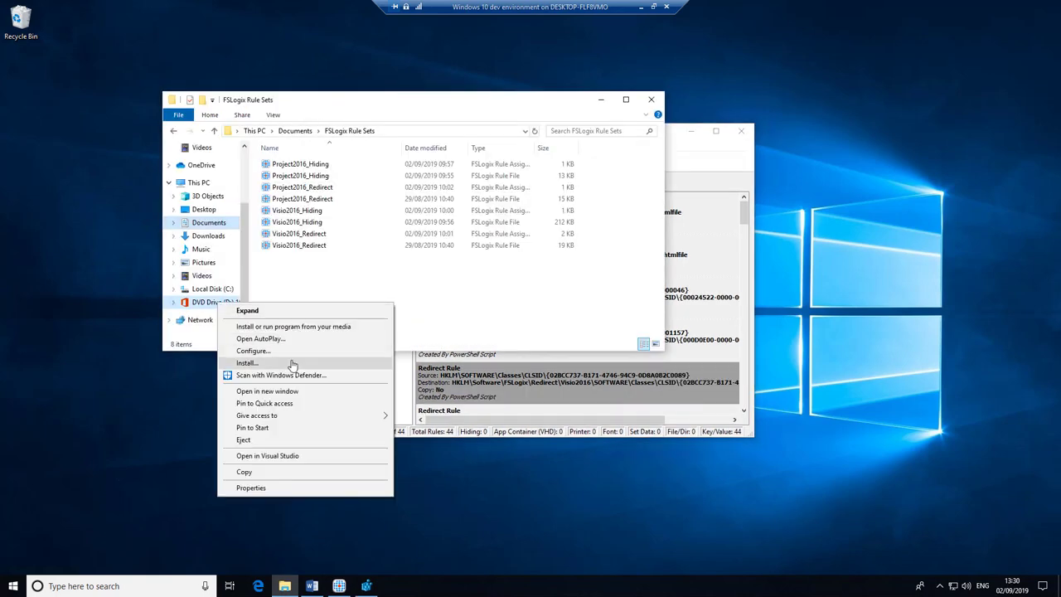
pyautogui.click(292, 363)
pyautogui.click(489, 371)
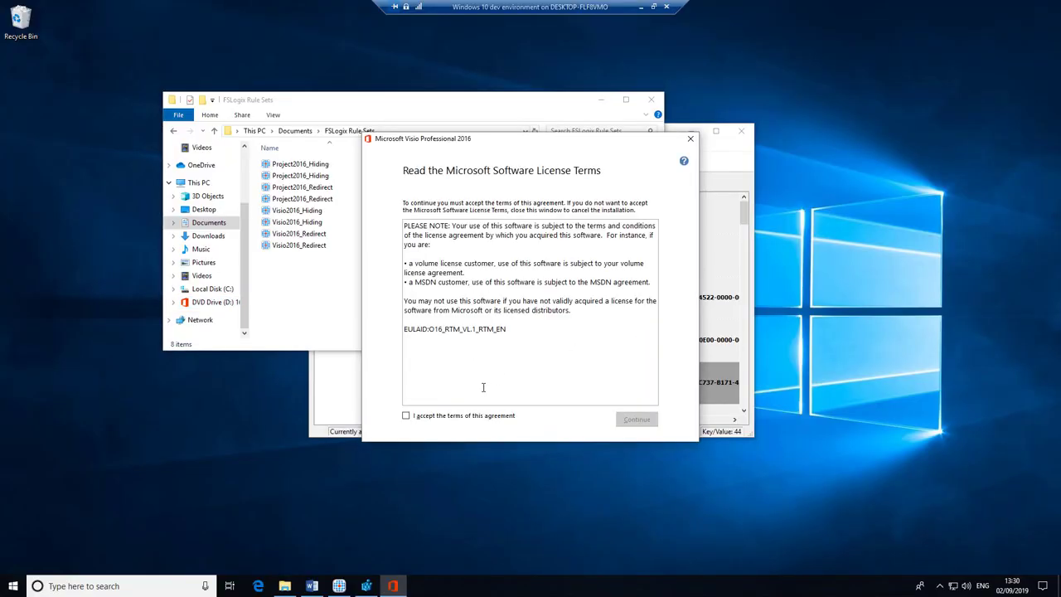
pyautogui.click(452, 417)
pyautogui.click(637, 420)
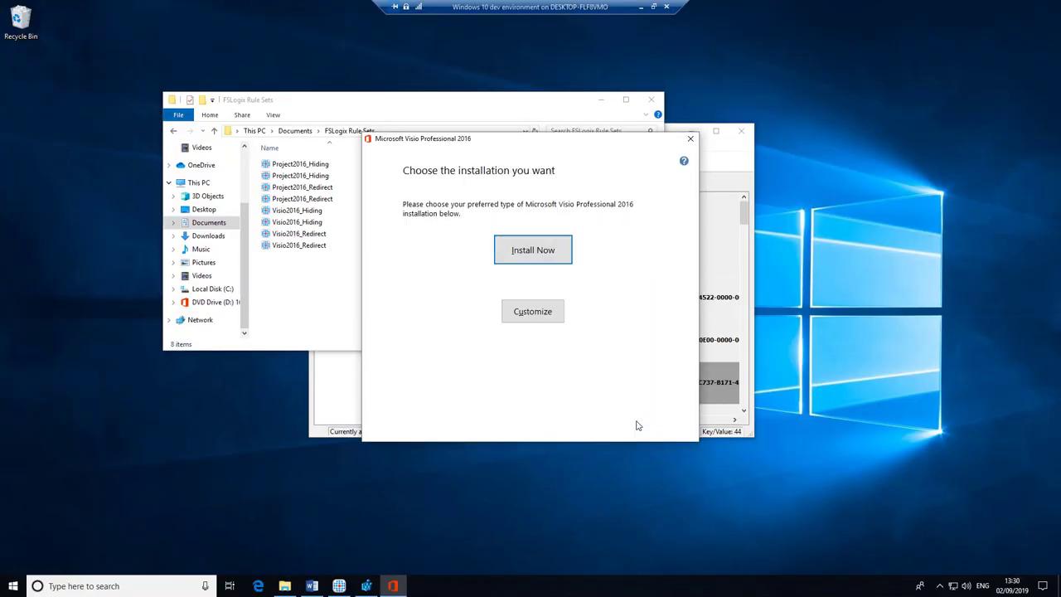
pyautogui.click(547, 255)
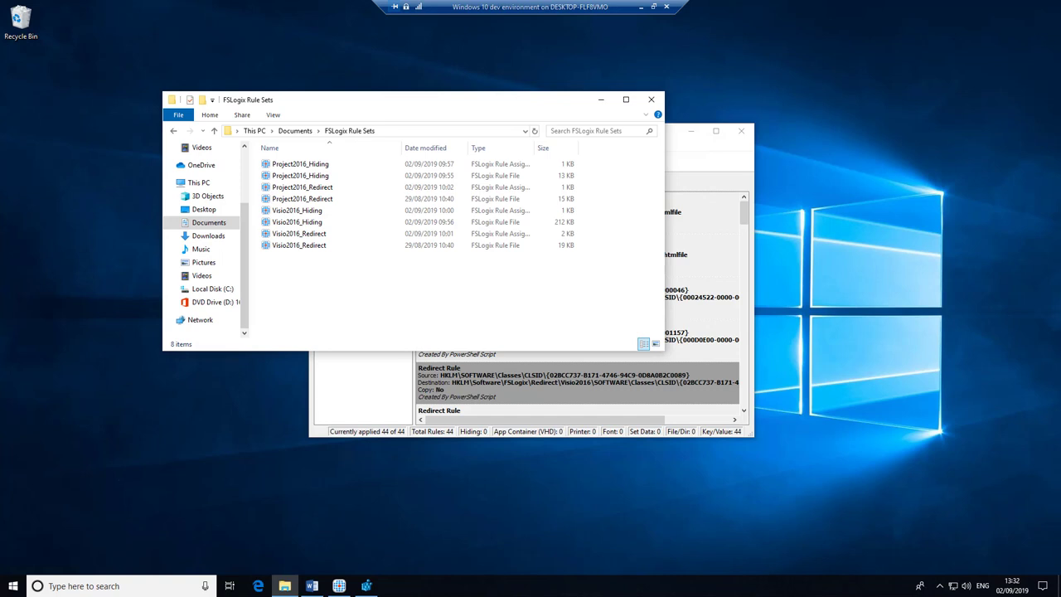
# Restore Registry Editor and expand the FSLogix Redirect key down to Visio2016\SOFTWARE\Classes to check the redirected Visio keys.
pyautogui.click(366, 586)
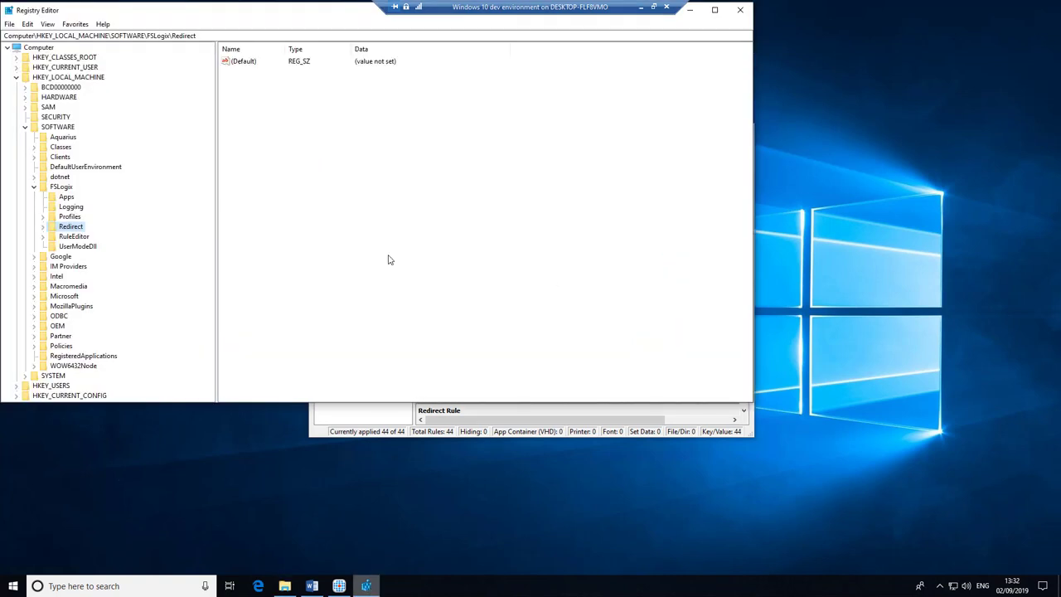
pyautogui.click(42, 226)
pyautogui.click(76, 247)
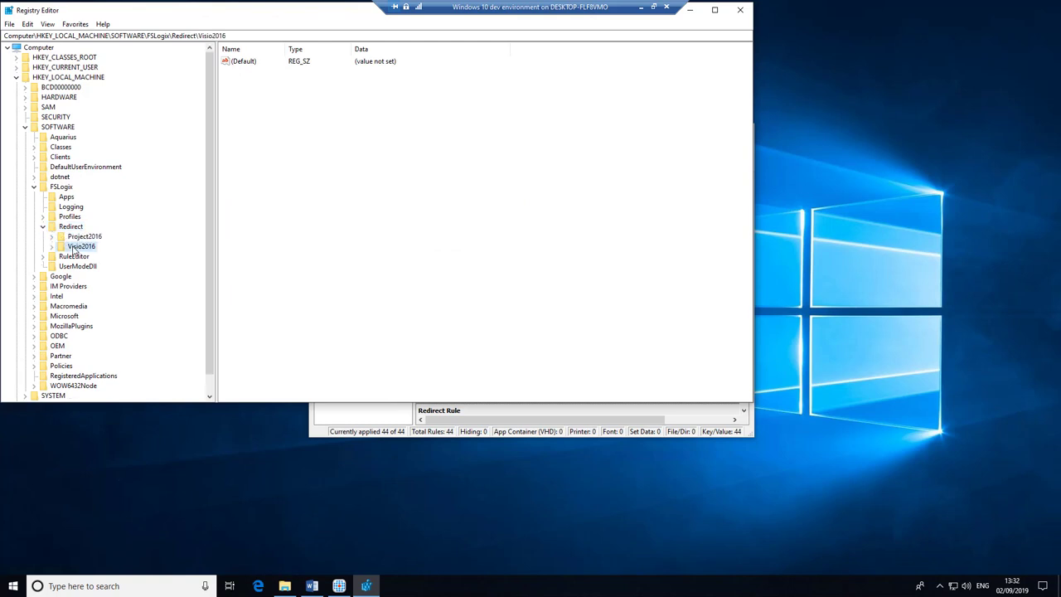
pyautogui.click(52, 247)
pyautogui.click(91, 256)
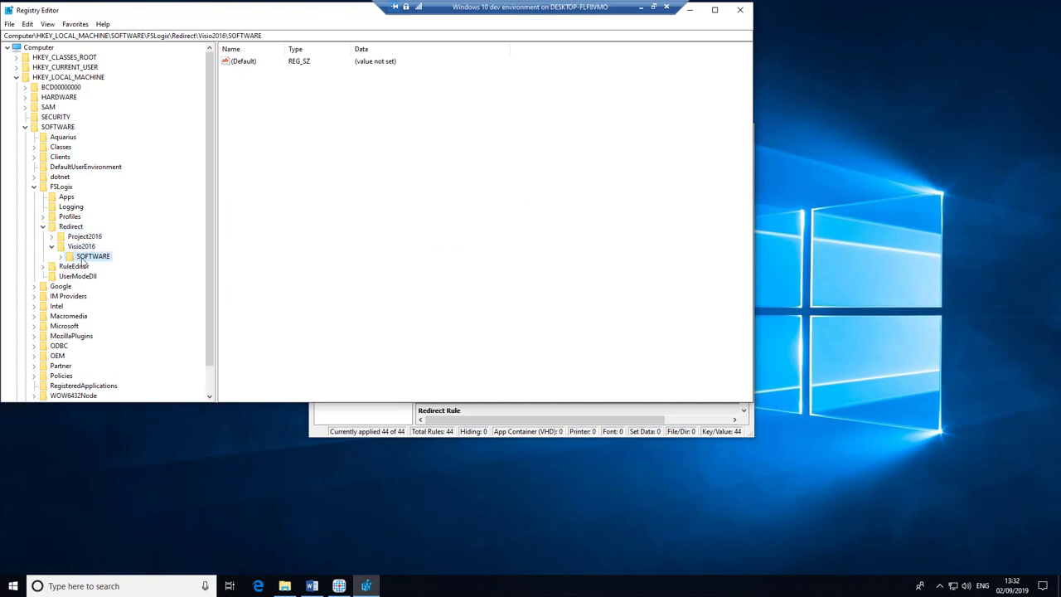
pyautogui.click(61, 256)
pyautogui.click(95, 266)
pyautogui.click(70, 266)
pyautogui.click(105, 287)
# Expand the redirected CLSID key under Visio2016 and check the default values of several class ID subkeys.
pyautogui.click(102, 276)
pyautogui.click(77, 276)
pyautogui.click(124, 285)
pyautogui.click(150, 305)
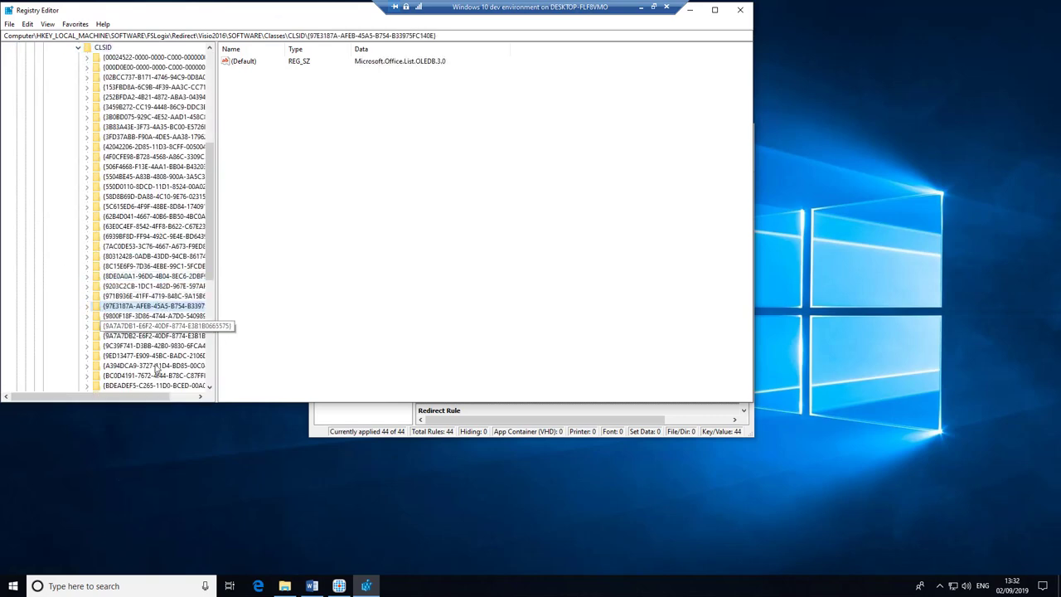
pyautogui.click(153, 176)
pyautogui.click(153, 57)
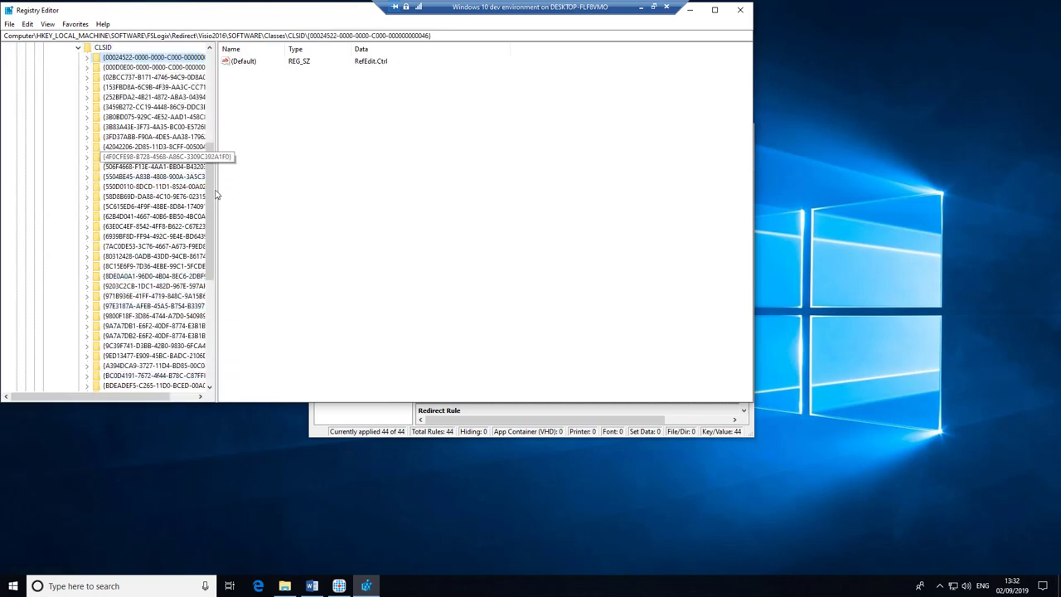
# Collapse the FSLogix Redirect key in the registry tree and close Registry Editor.
pyautogui.moveTo(216, 207); pyautogui.dragTo(213, 95)
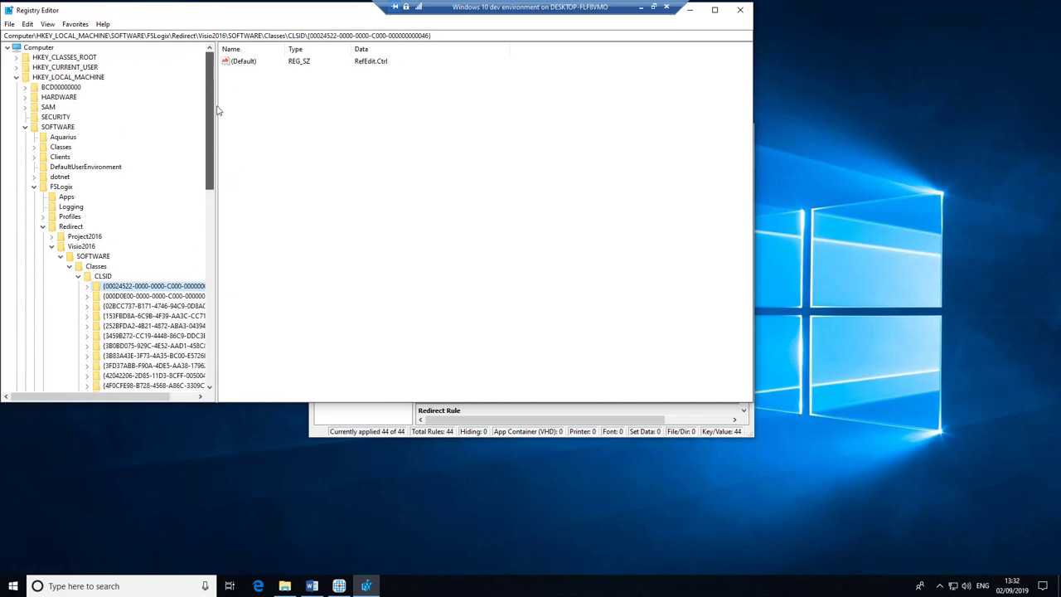
pyautogui.click(43, 228)
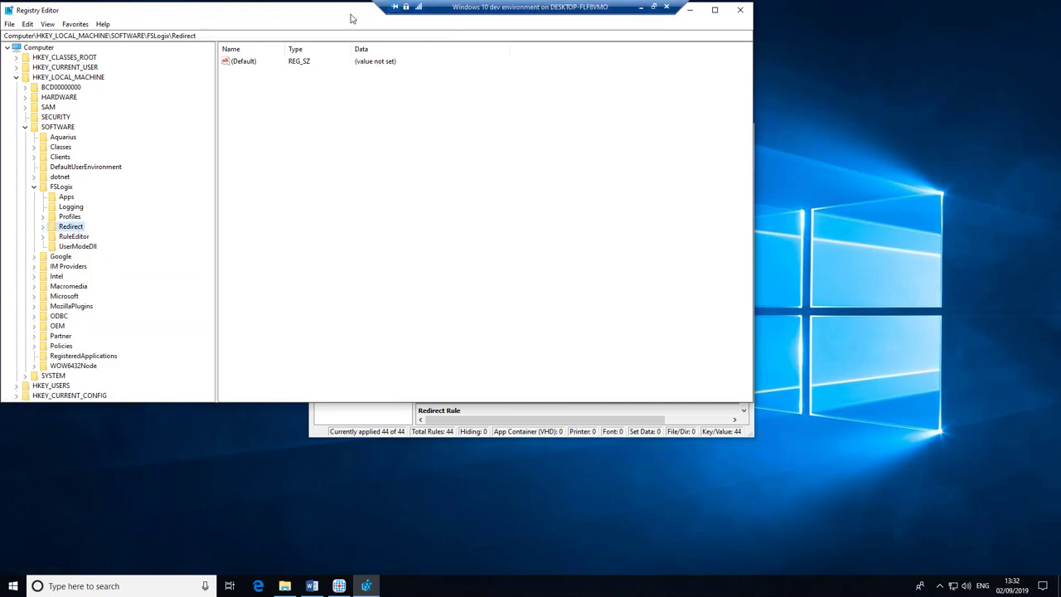
pyautogui.moveTo(279, 14); pyautogui.dragTo(461, 63)
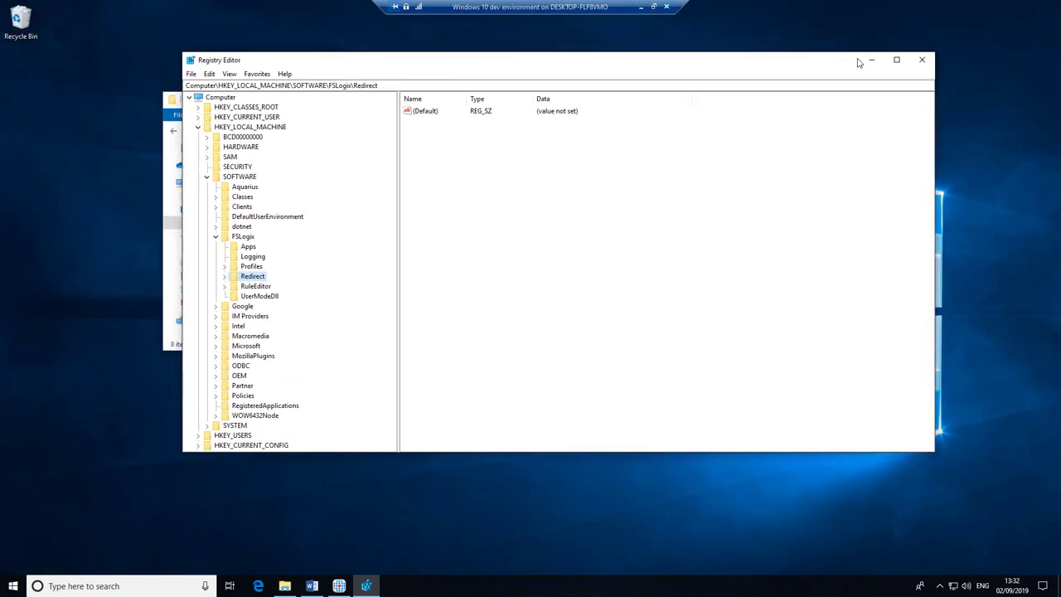
pyautogui.click(922, 60)
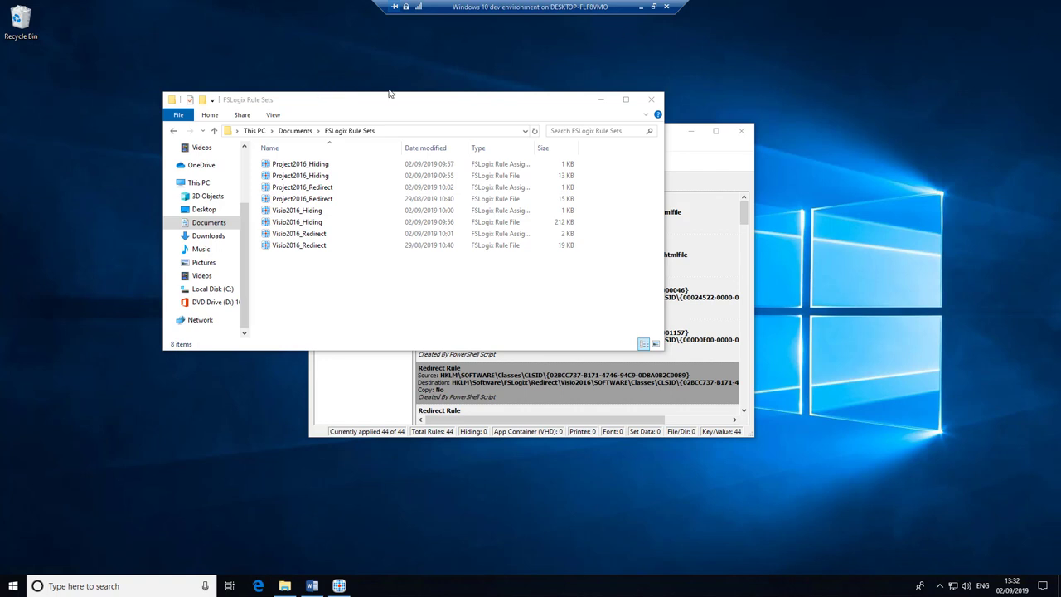
# Stop applying the Visio2016_Redirect rules to the system and close FSLogix Apps RuleEditor.
pyautogui.click(679, 147)
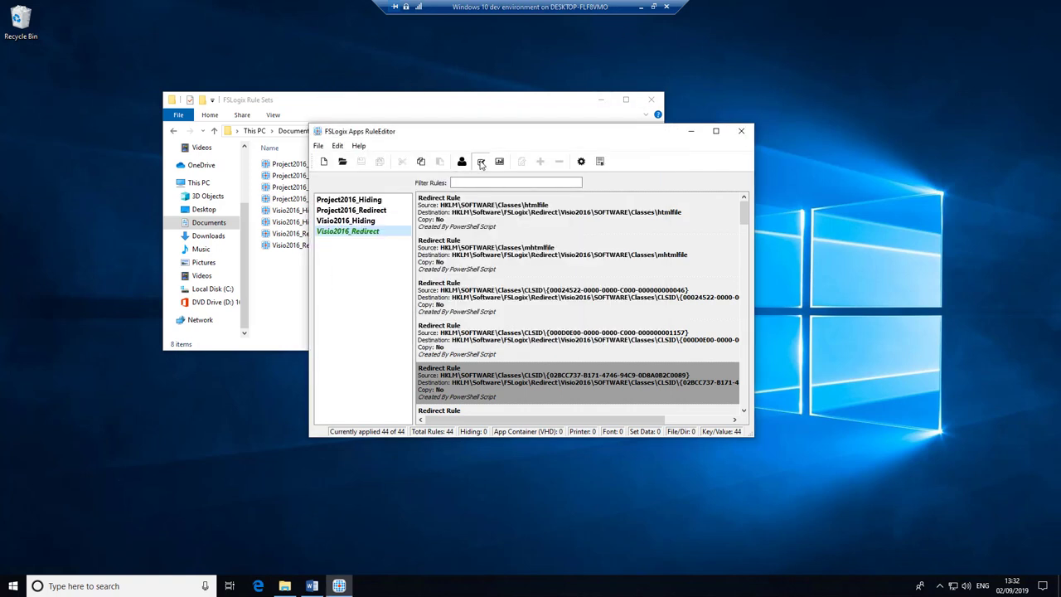
pyautogui.click(381, 235)
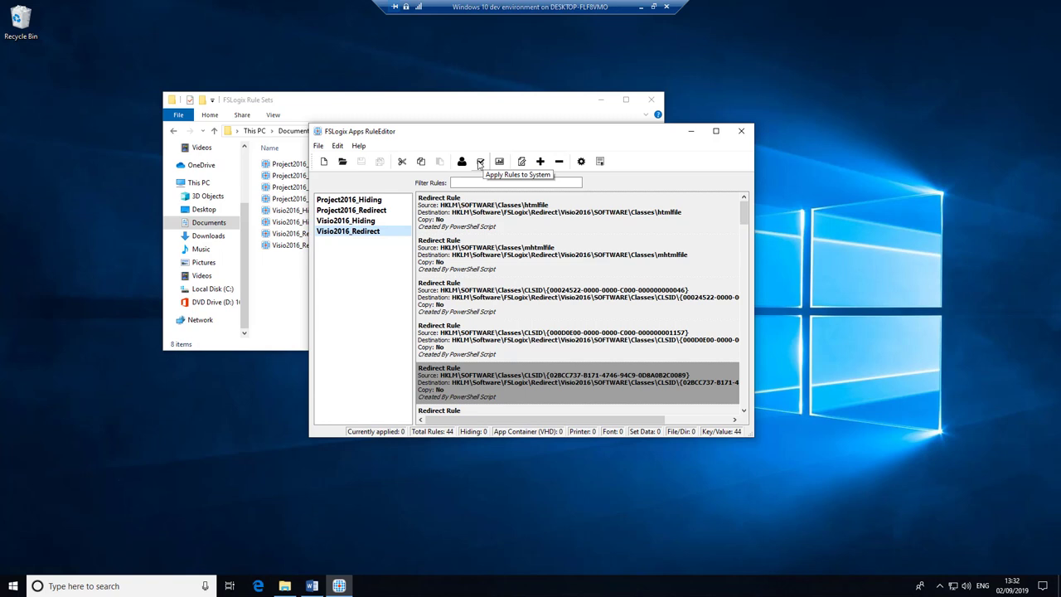
pyautogui.click(479, 162)
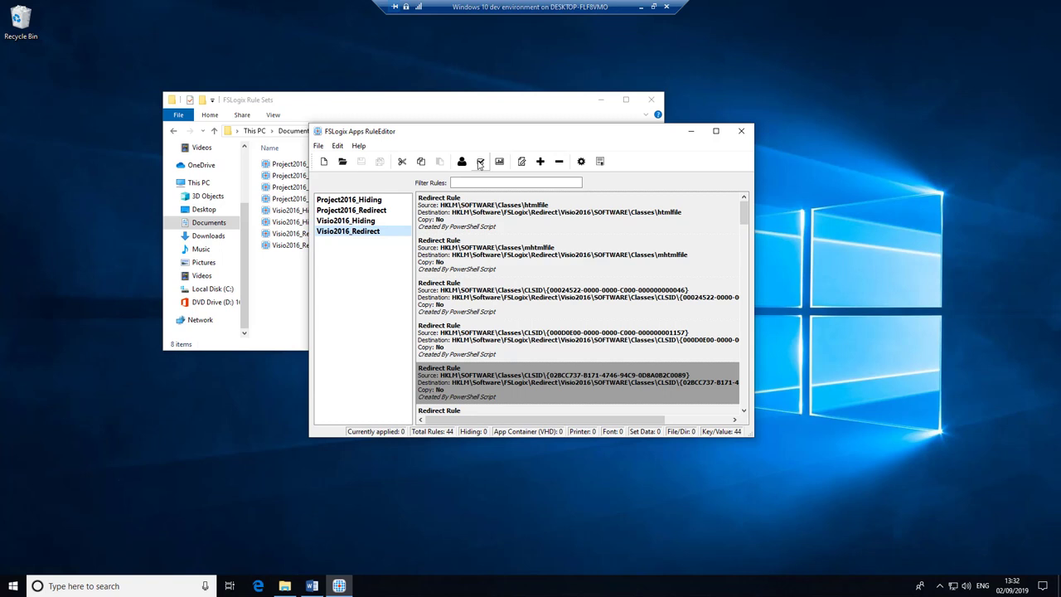
pyautogui.click(741, 131)
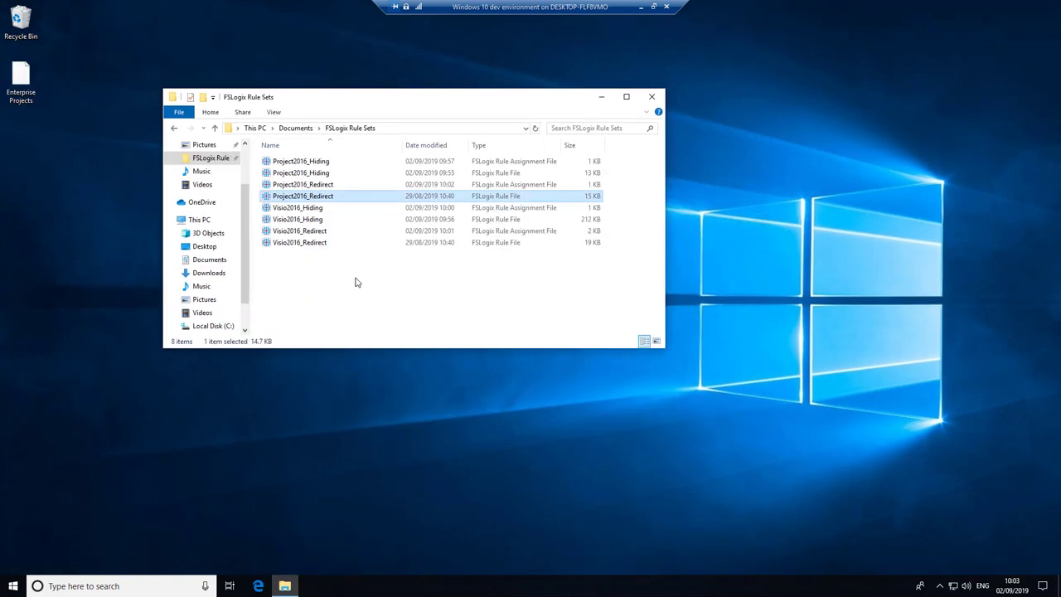
# Copy all Project2016 and Visio2016 rule and assignment files from FSLogix Rule Sets and open C:\Program Files\FSLogix\Apps\Rules.
pyautogui.click(363, 244)
pyautogui.keyDown('shift'); pyautogui.click(301, 164); pyautogui.keyUp('shift')
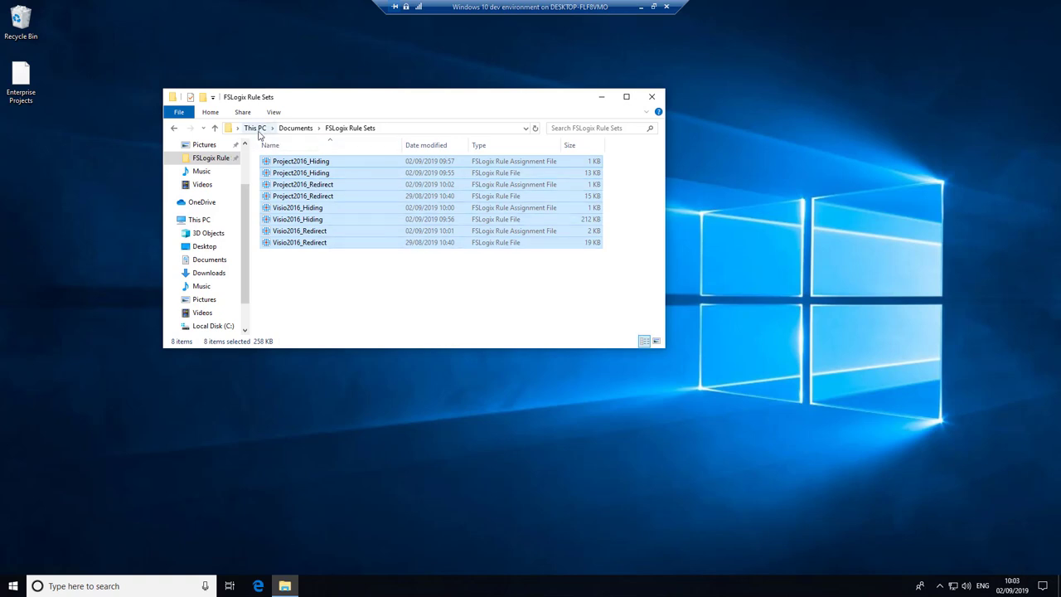
pyautogui.click(262, 130)
pyautogui.doubleClick(313, 314)
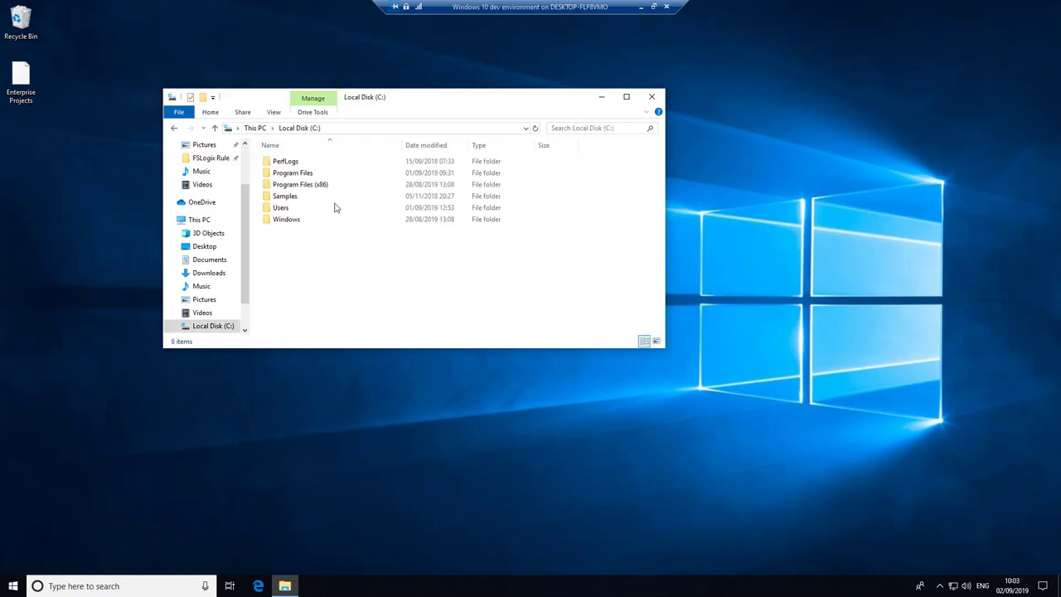
pyautogui.doubleClick(291, 174)
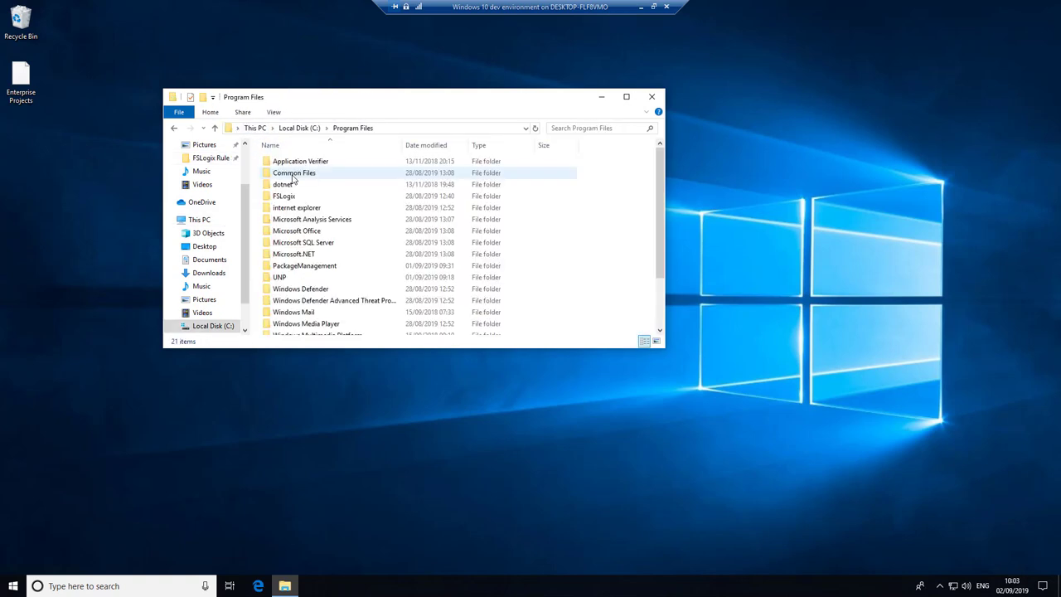
pyautogui.doubleClick(290, 198)
pyautogui.doubleClick(284, 165)
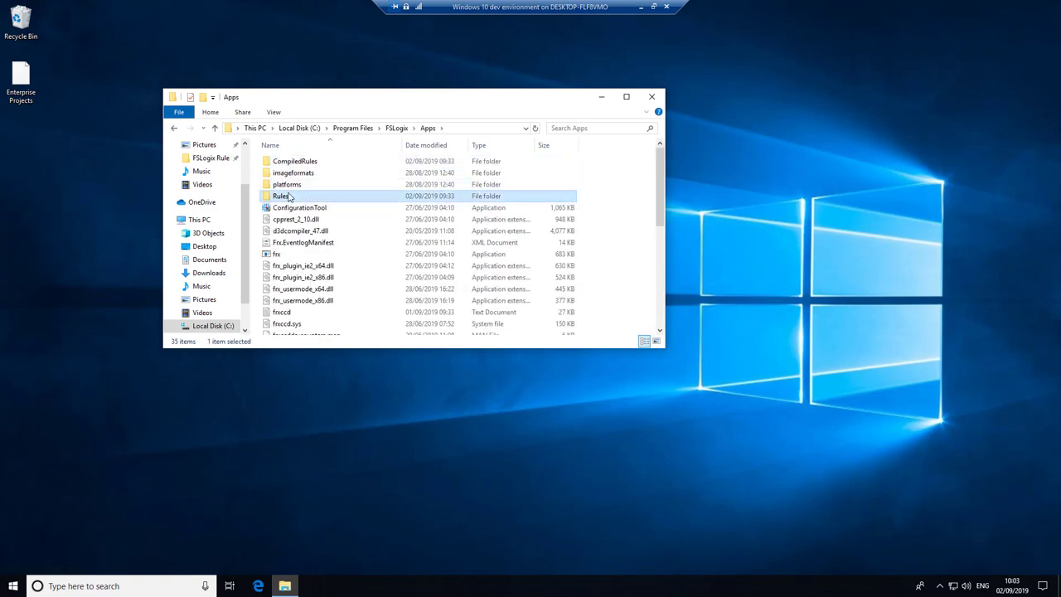
pyautogui.doubleClick(285, 197)
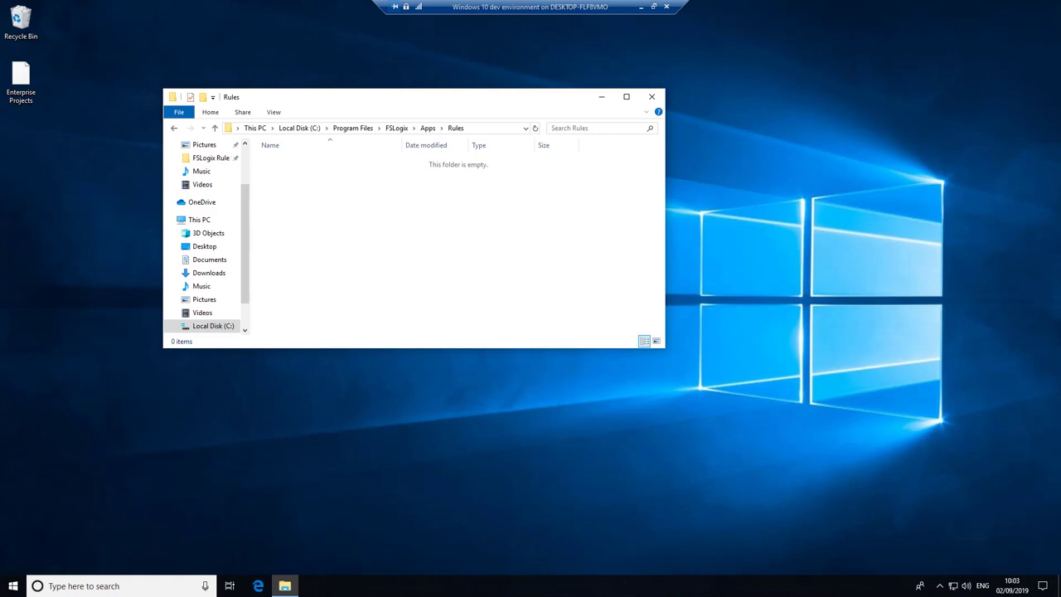
# Open a second File Explorer window and browse to C:\Program Files\Microsoft Office\Office16.
pyautogui.rightClick(348, 591)
pyautogui.rightClick(284, 586)
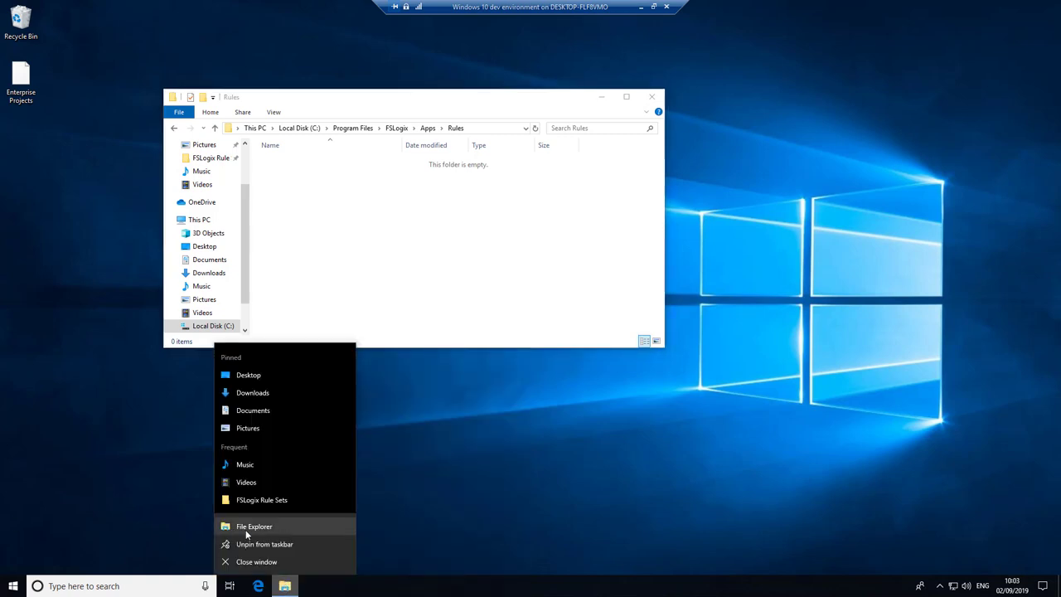
pyautogui.click(212, 528)
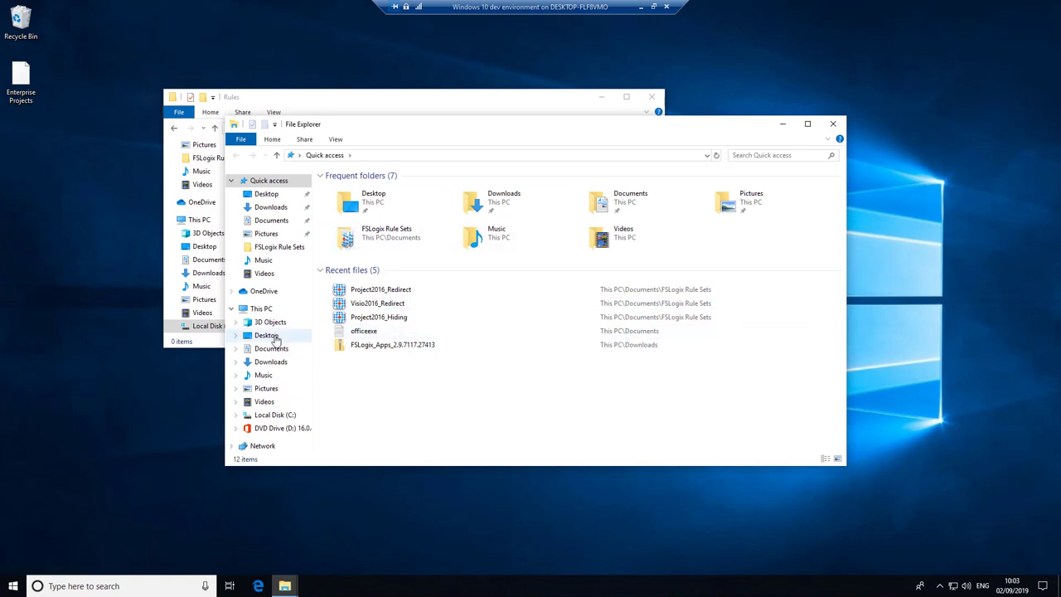
pyautogui.click(273, 414)
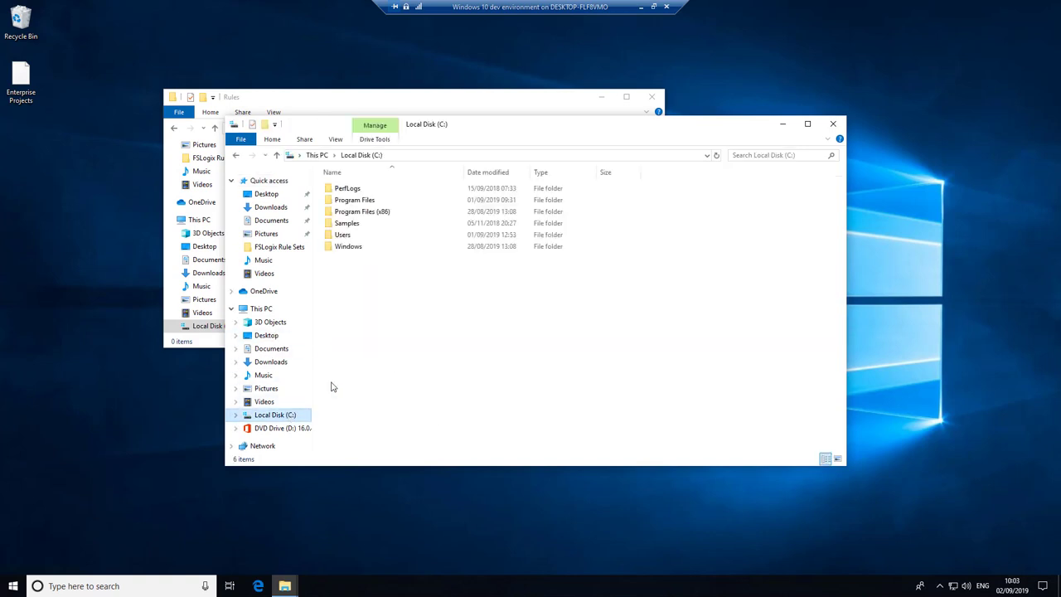
pyautogui.doubleClick(353, 203)
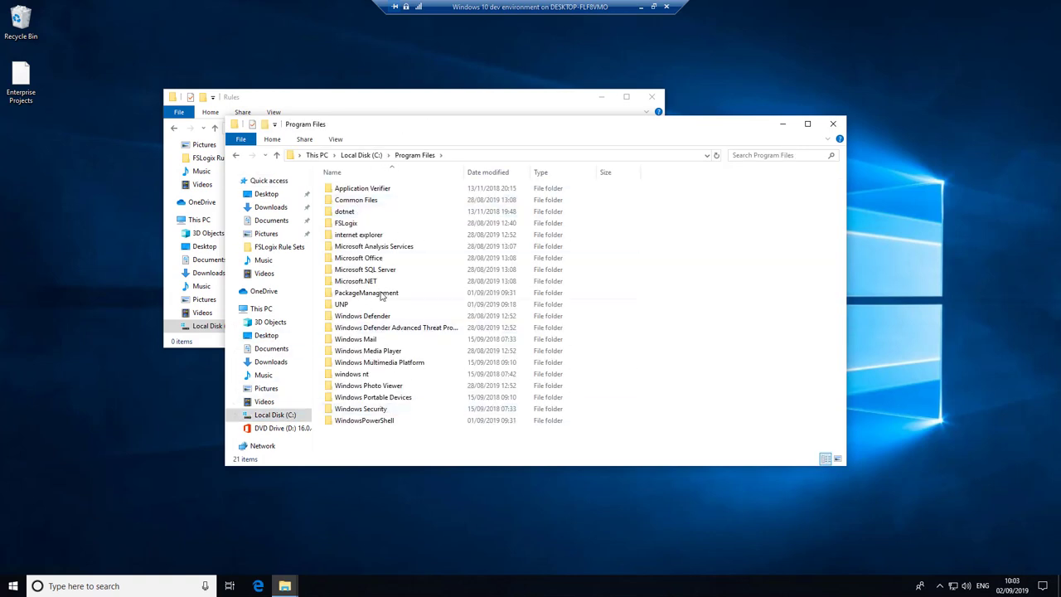
pyautogui.doubleClick(358, 259)
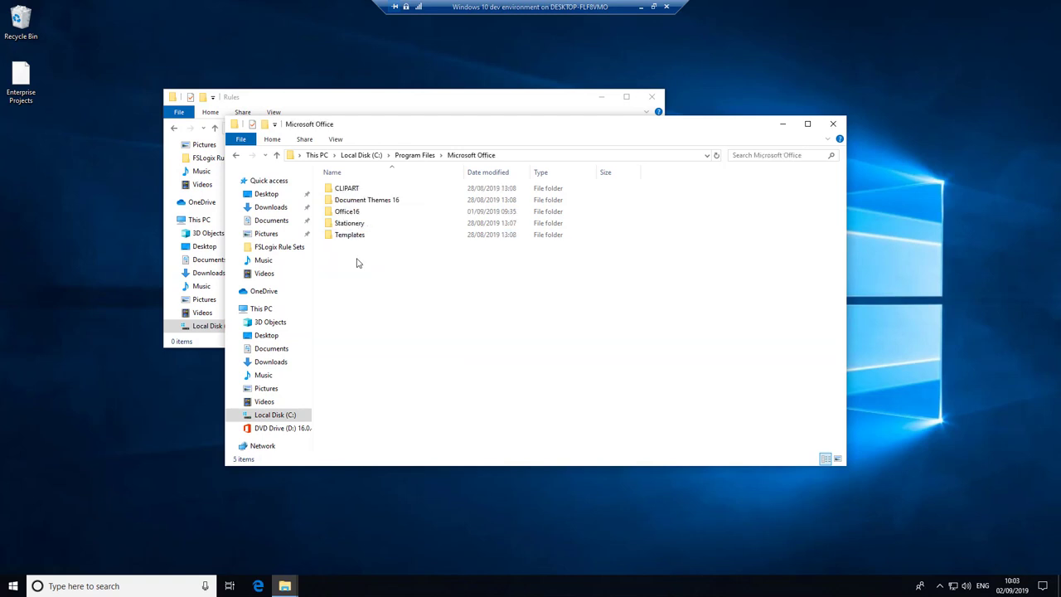
pyautogui.doubleClick(355, 212)
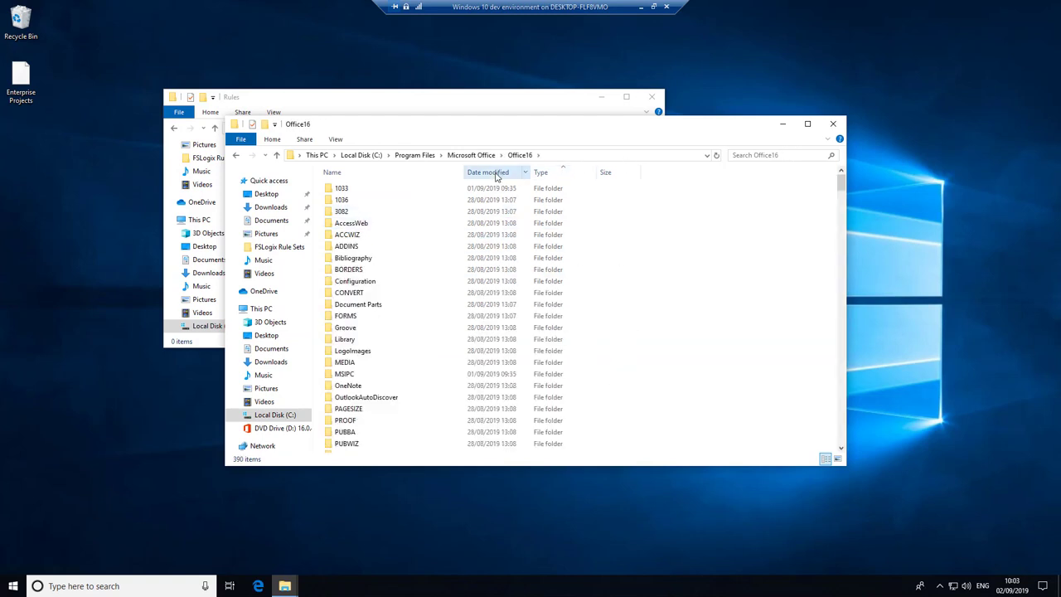
# Sort the Office16 folder by type, then locate and select the WINPROJ and VISIO applications.
pyautogui.click(540, 173)
pyautogui.moveTo(840, 185); pyautogui.dragTo(848, 454)
pyautogui.click(398, 388)
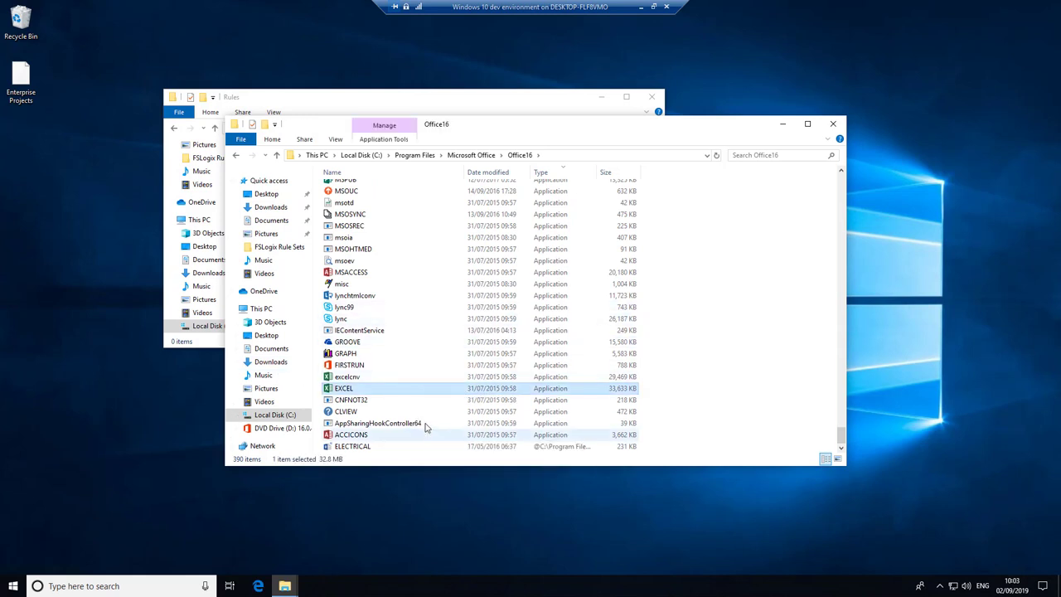
pyautogui.scroll(2, 425, 426)
pyautogui.scroll(1, 424, 421)
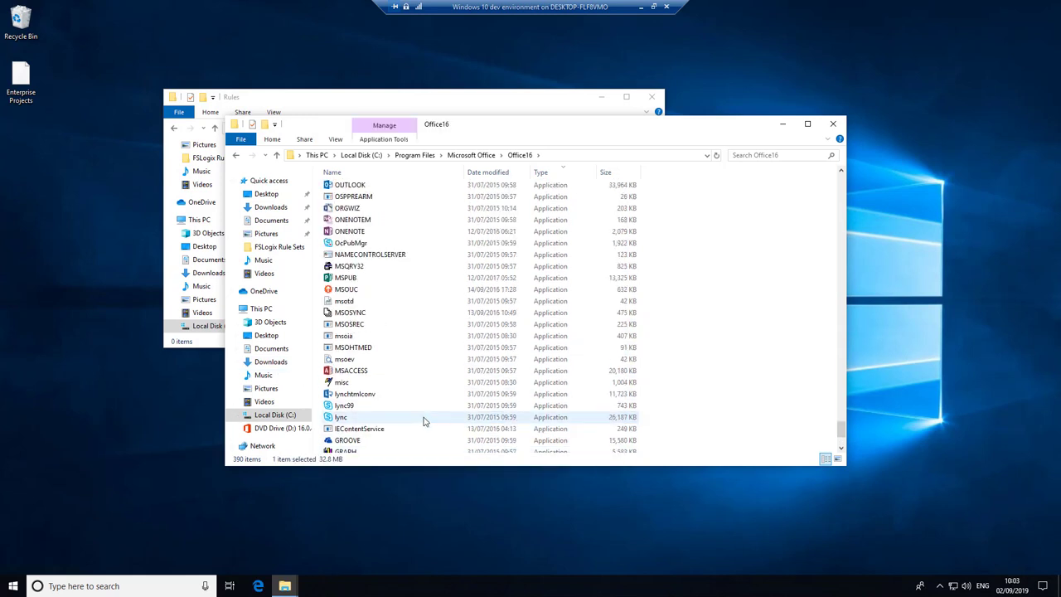
pyautogui.scroll(-3, 424, 421)
pyautogui.scroll(6, 424, 420)
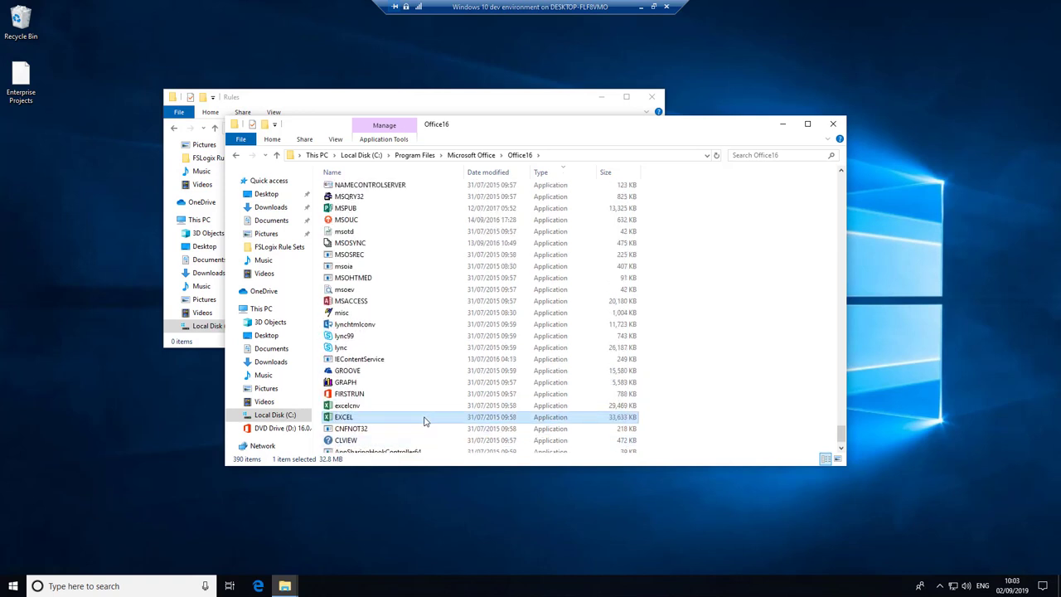
pyautogui.scroll(2, 425, 416)
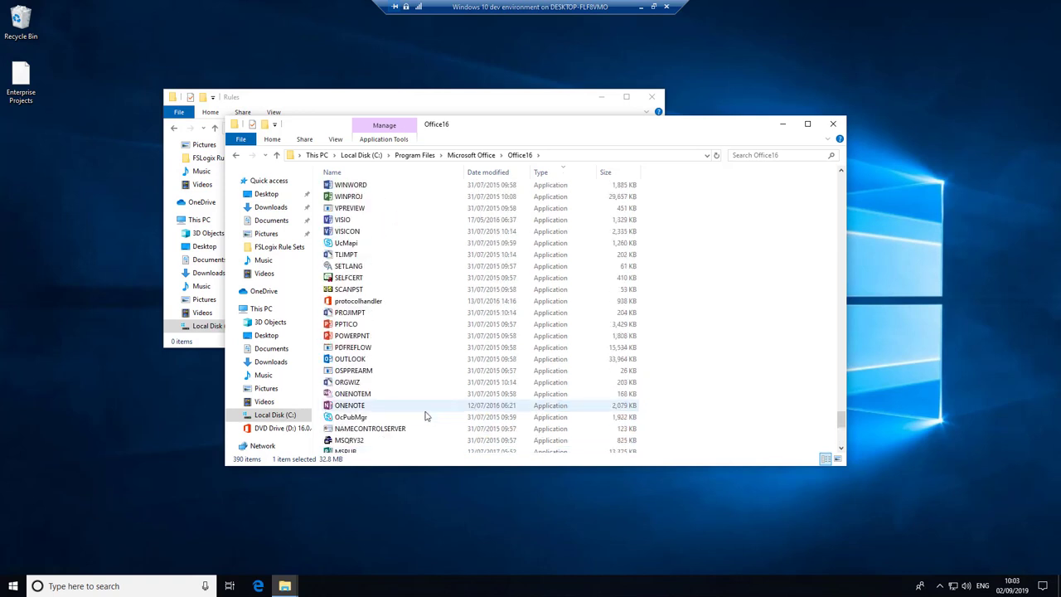
pyautogui.click(368, 198)
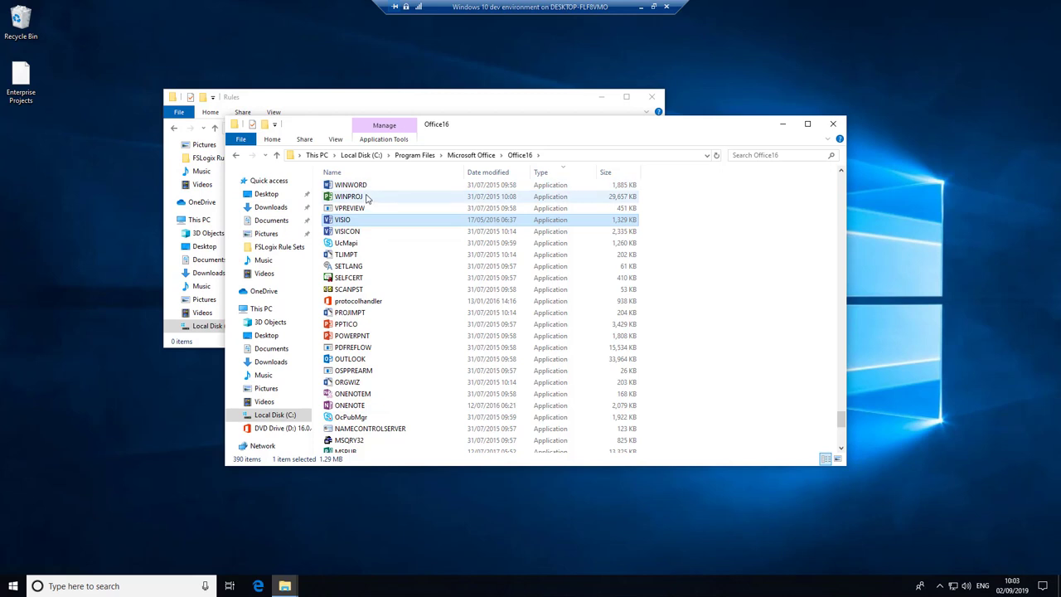
pyautogui.keyDown('ctrl'); pyautogui.click(371, 222); pyautogui.keyUp('ctrl')
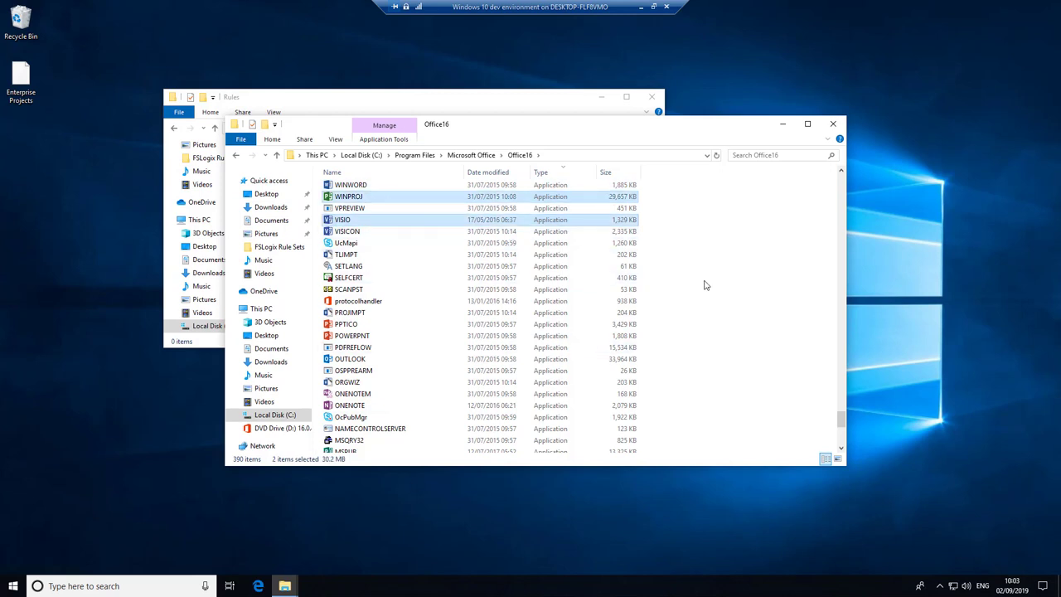
# Paste the copied Project2016 and Visio2016 rule and assignment files into the FSLogix Rules folder.
pyautogui.moveTo(839, 174); pyautogui.dragTo(839, 174)
pyautogui.click(380, 102)
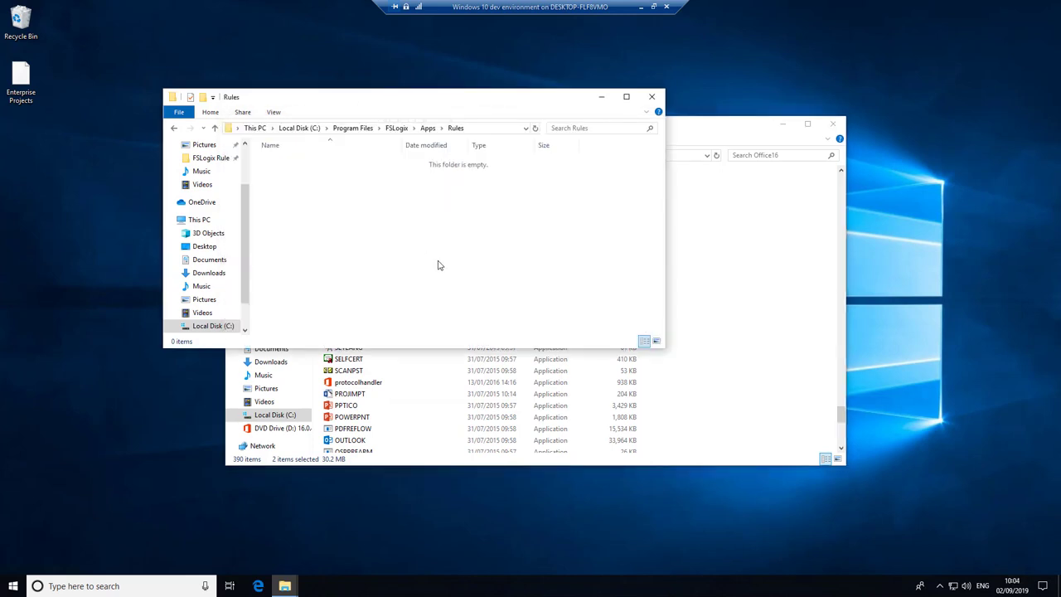
pyautogui.hotkey('ctrl', 'v')
pyautogui.click(498, 242)
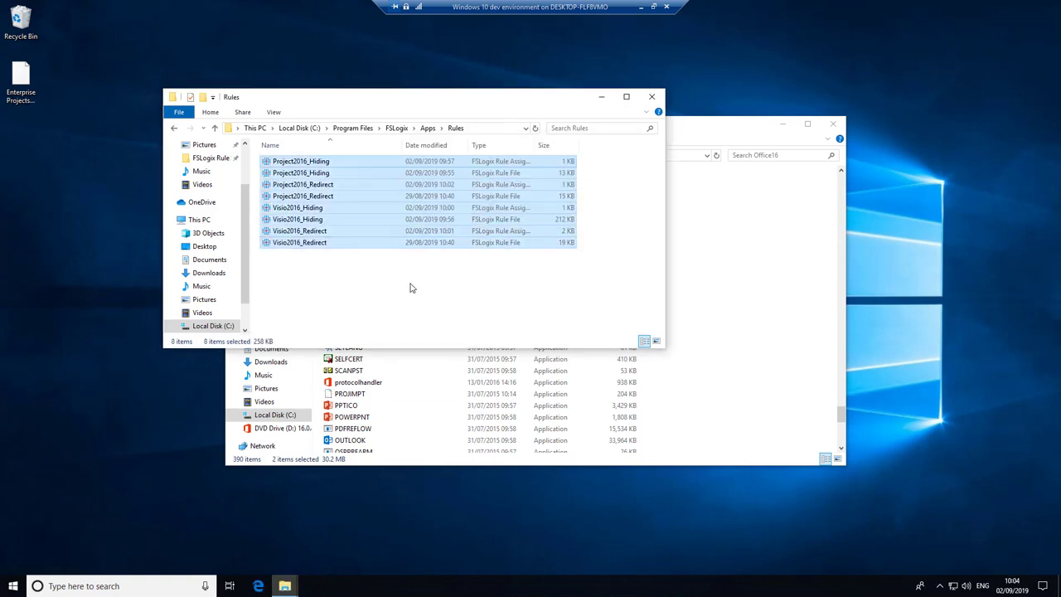
# Return to the Office16 folder, look for WINPROJ and VISIO among the applications, and sort the contents by name.
pyautogui.click(715, 125)
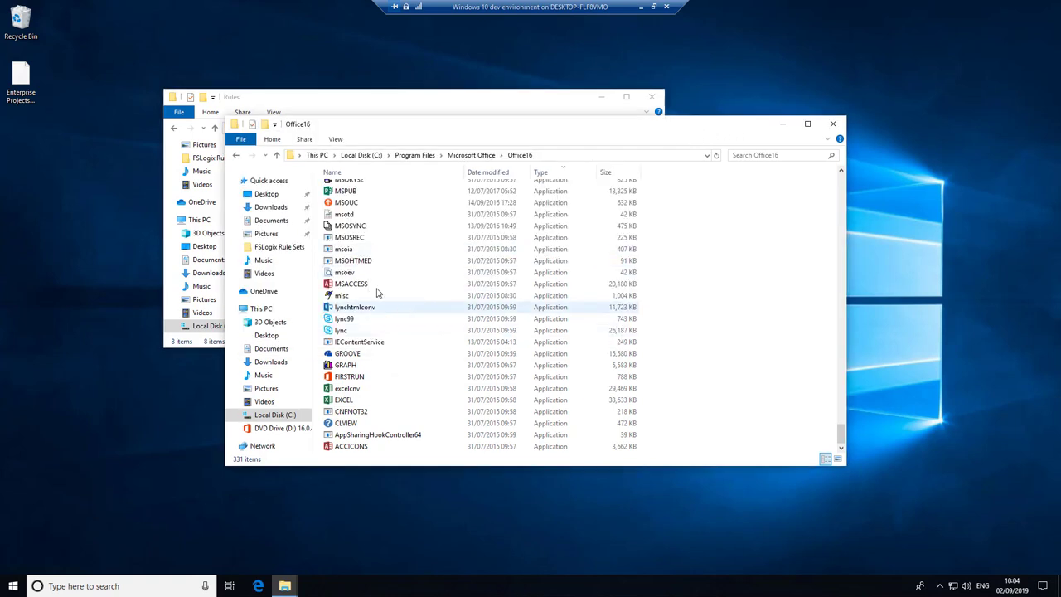
pyautogui.scroll(2, 396, 241)
pyautogui.scroll(3, 392, 241)
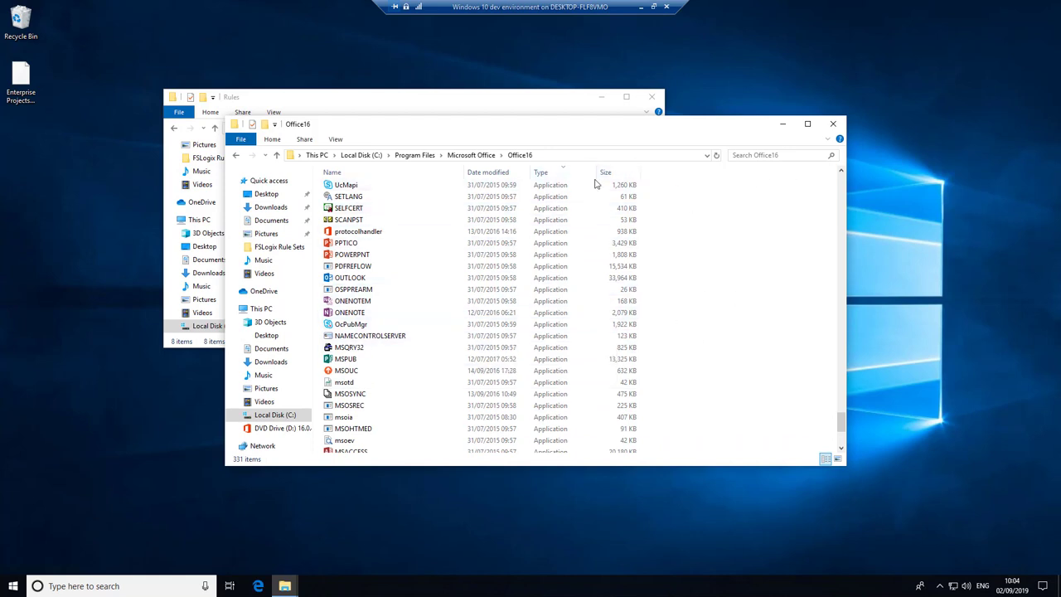
pyautogui.click(369, 171)
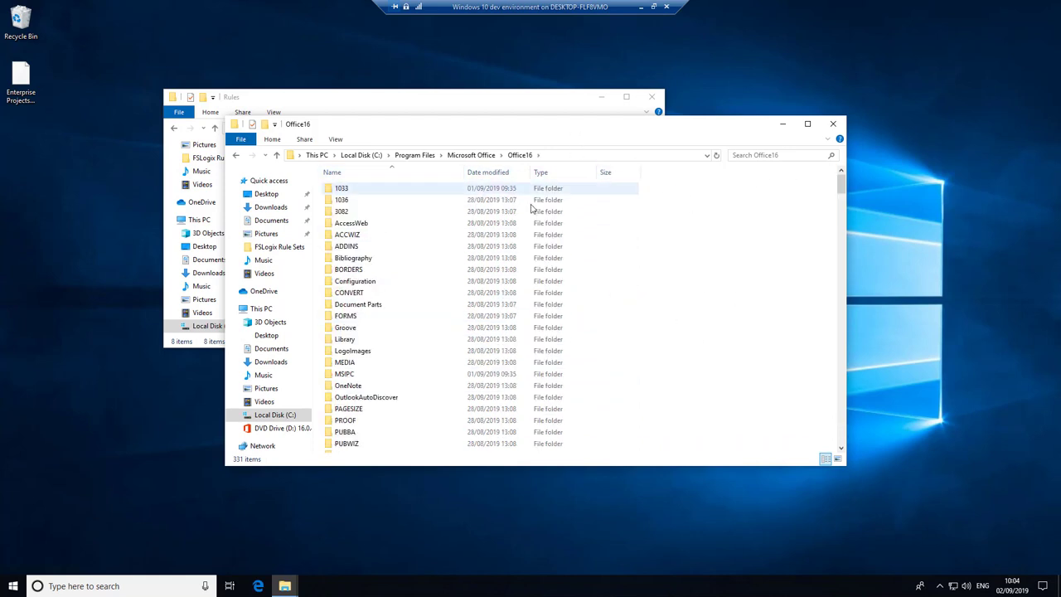
# Close the Office16 folder window and search Windows for visio and for project.
pyautogui.click(833, 128)
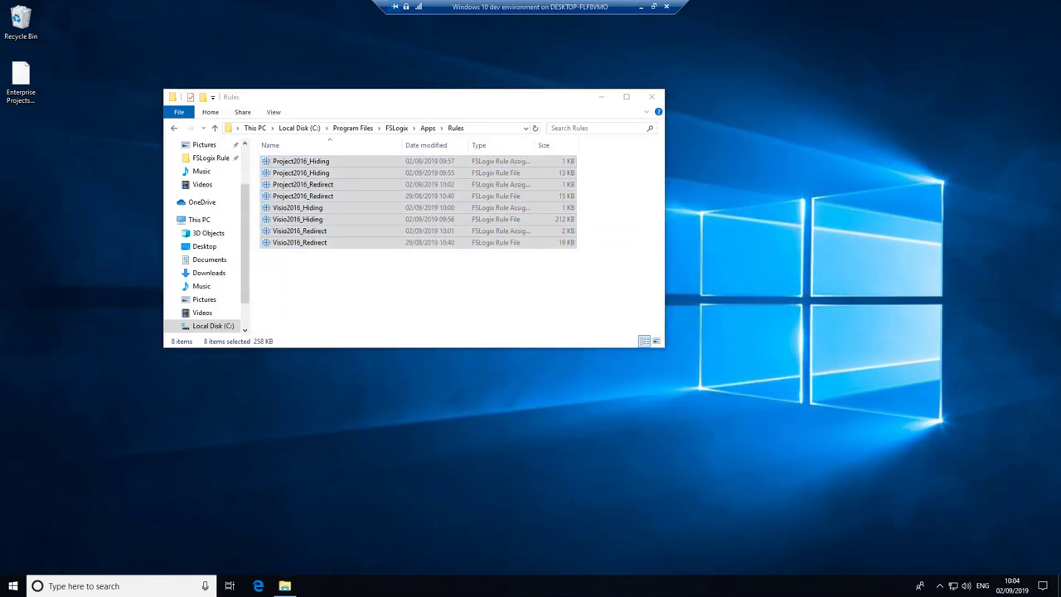
pyautogui.click(13, 586)
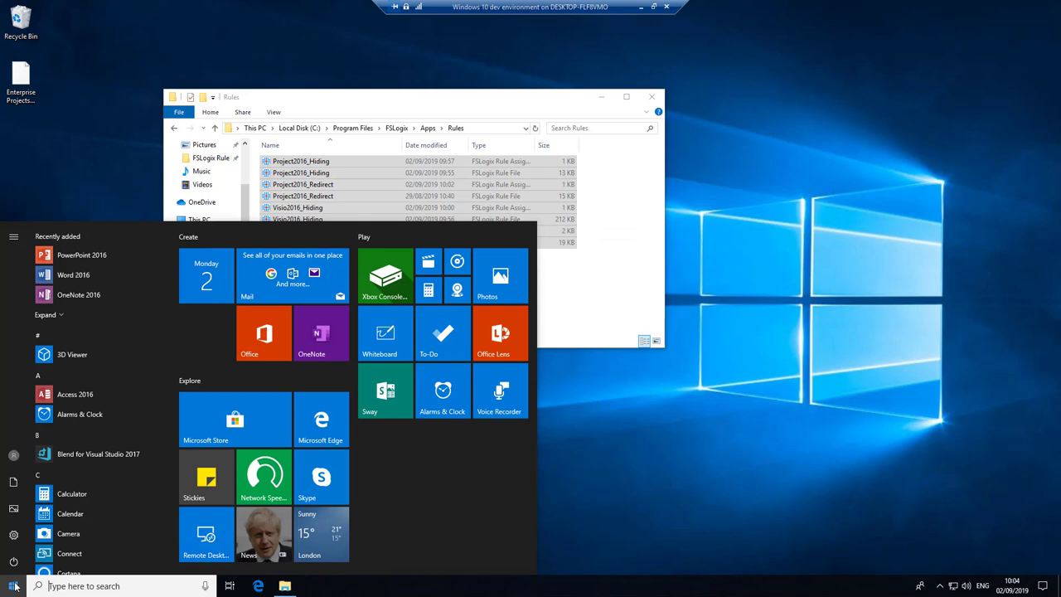
pyautogui.write('visio')
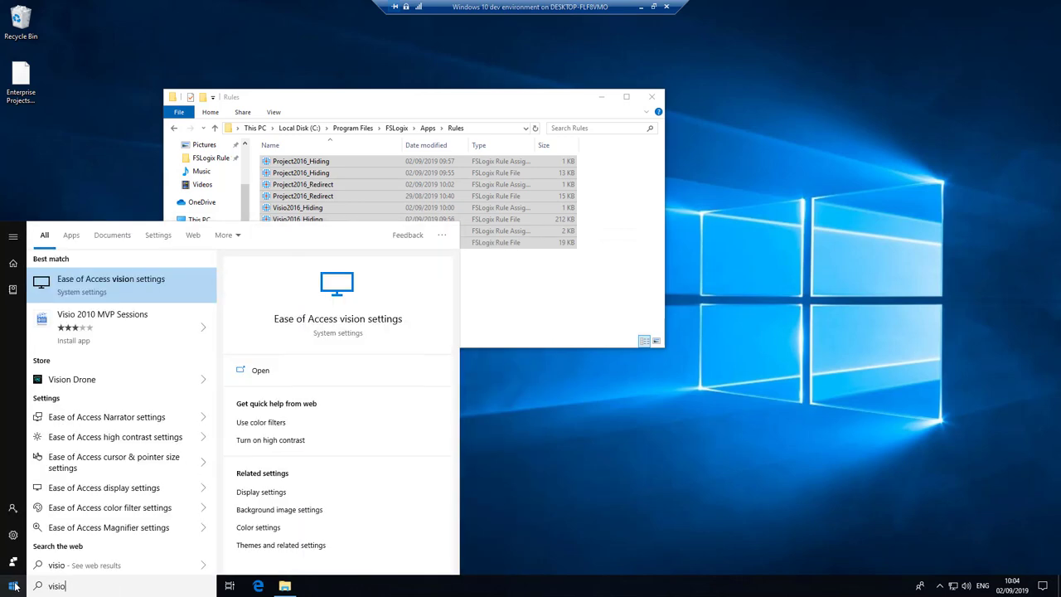
pyautogui.press('BackSpace')
pyautogui.press('BackSpace')
pyautogui.press('BackSpace')
pyautogui.press('BackSpace')
pyautogui.press('BackSpace')
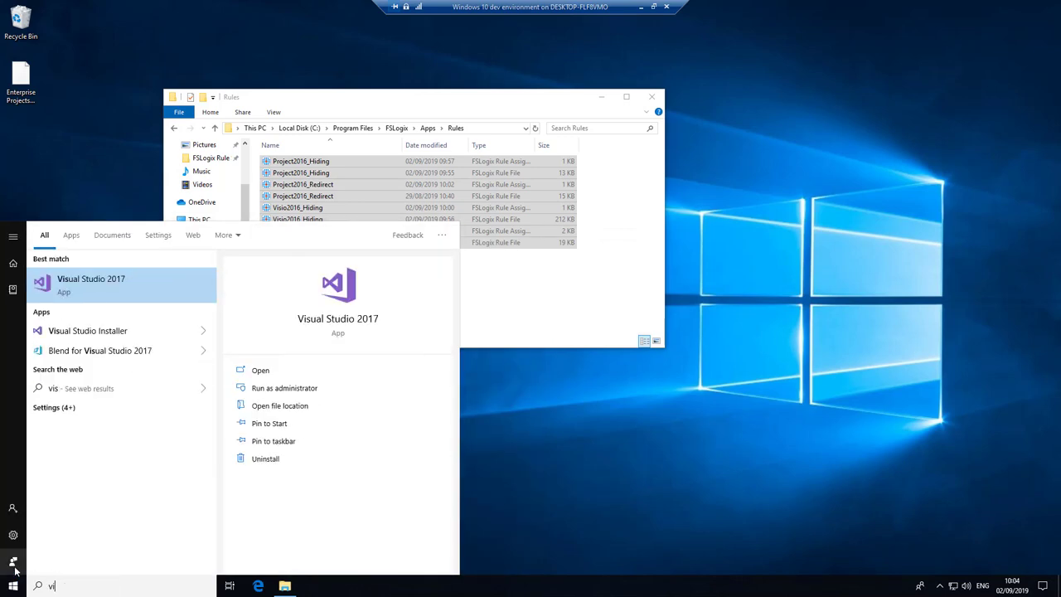
pyautogui.write('proje')
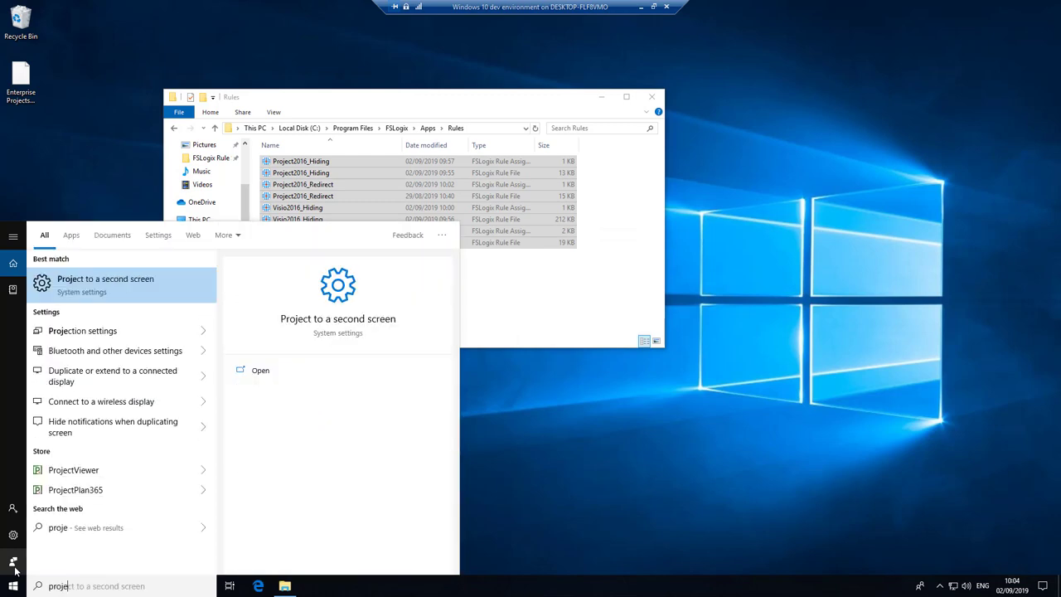
pyautogui.write('ct')
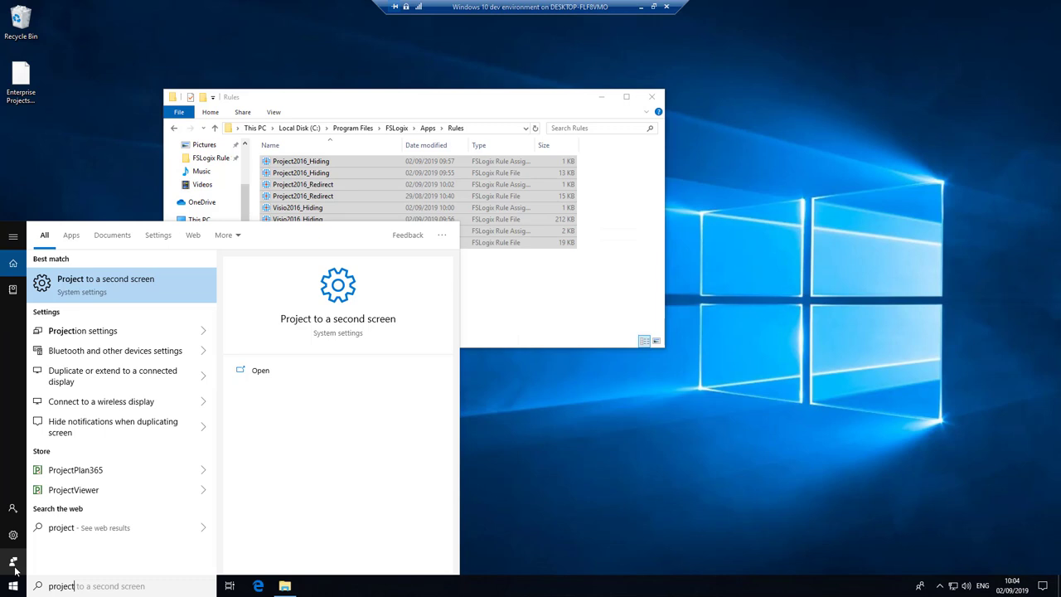
pyautogui.click(455, 105)
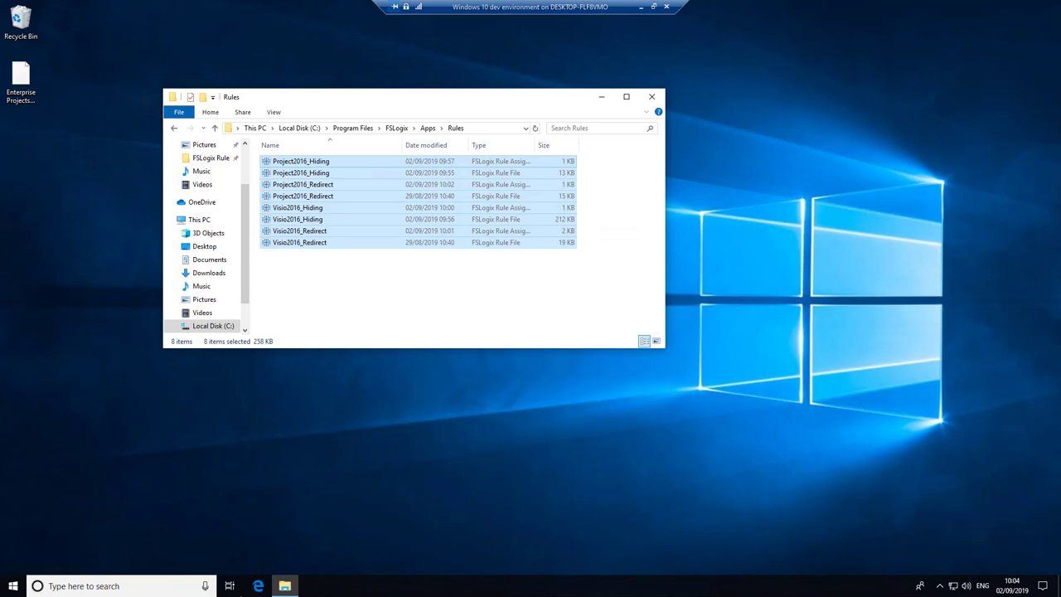
# Open Windows PowerShell and run whoami to identify the signed-in account.
pyautogui.rightClick(13, 586)
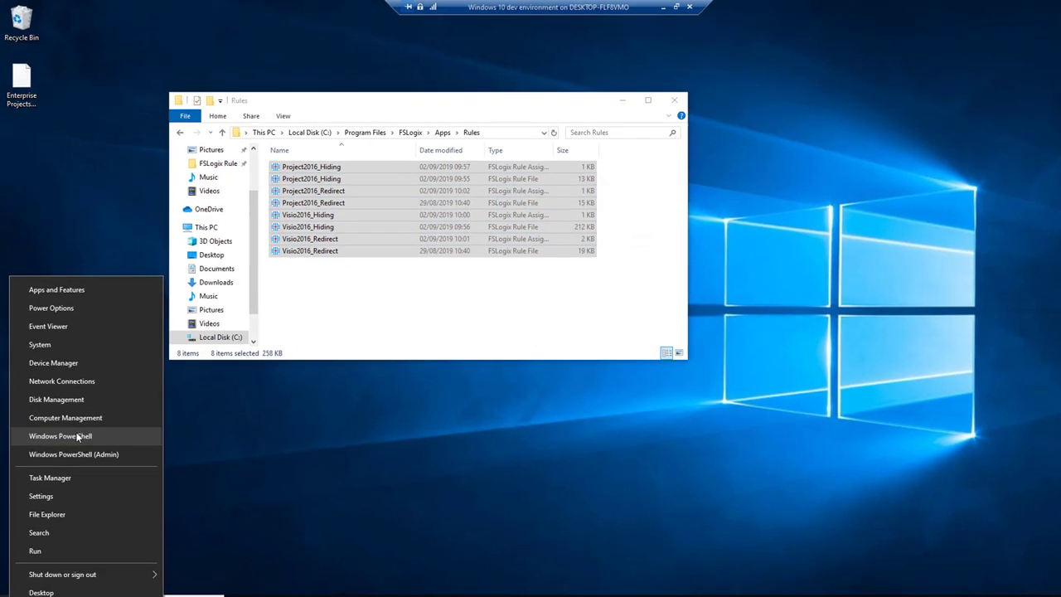
pyautogui.click(83, 431)
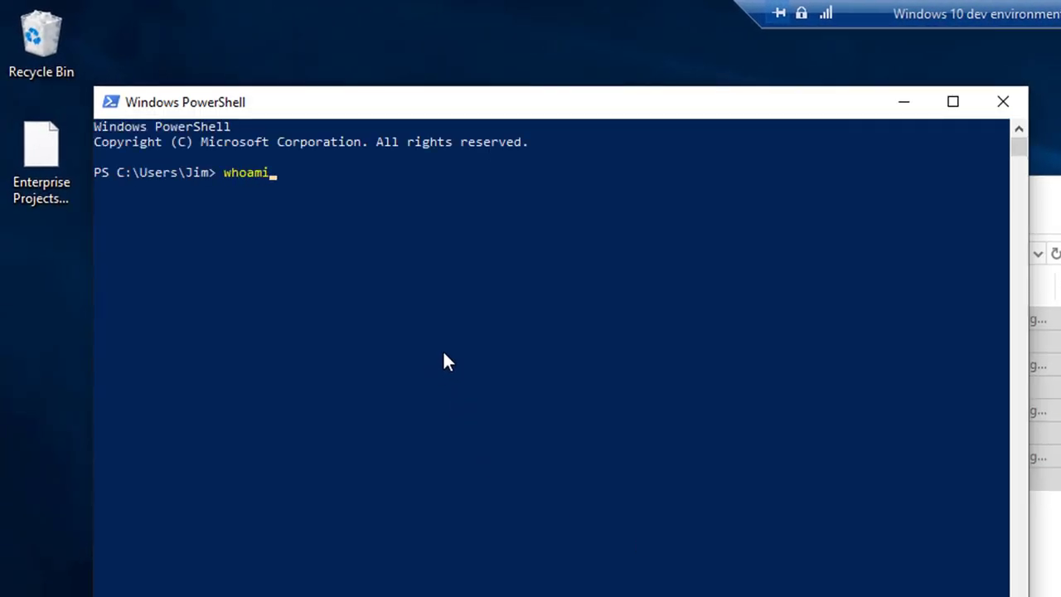
pyautogui.press('Return')
pyautogui.moveTo(213, 183); pyautogui.dragTo(236, 185)
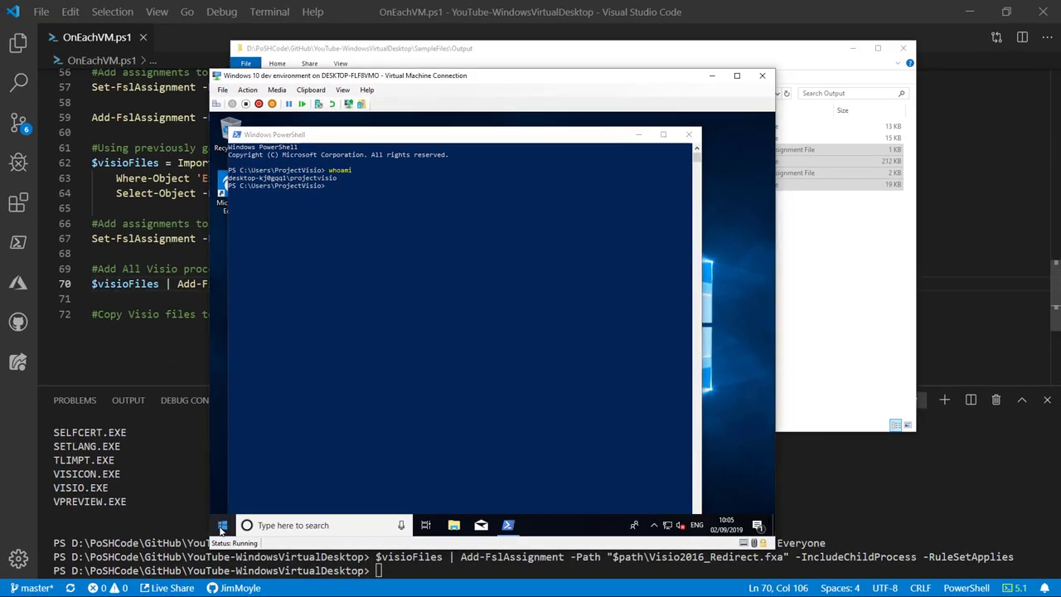
# In the ProjectVisio account's virtual machine session, find and launch Project and Visio.
pyautogui.click(222, 525)
pyautogui.write('pro')
pyautogui.click(360, 238)
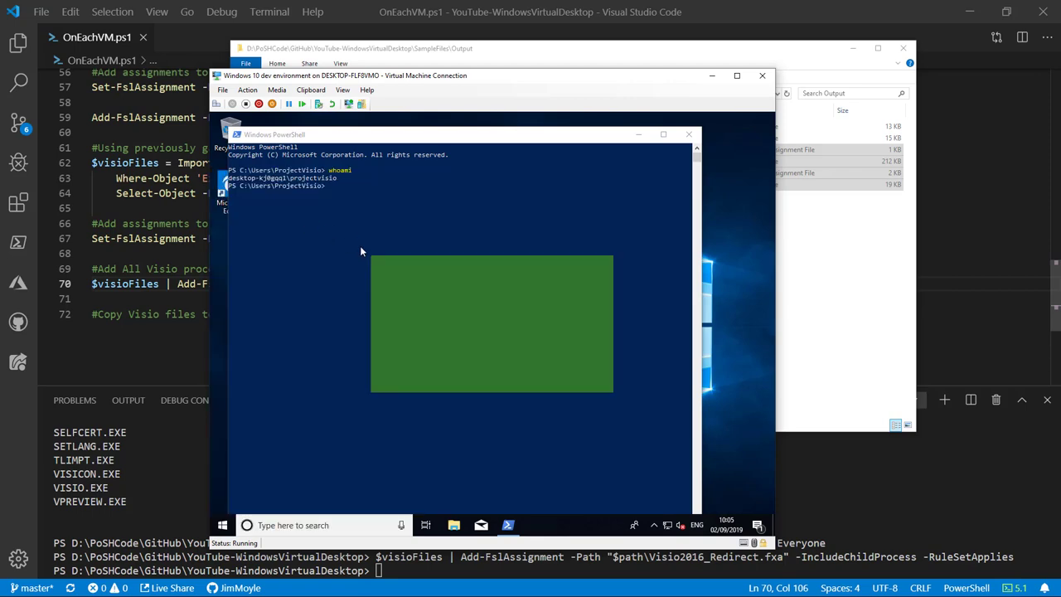
pyautogui.click(222, 526)
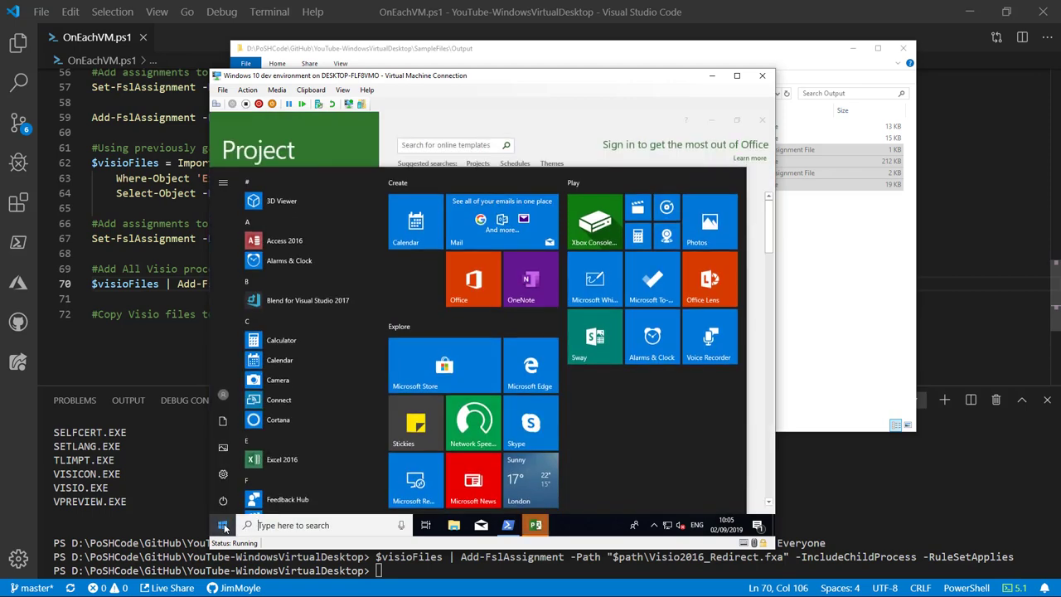
pyautogui.write('visio')
pyautogui.click(291, 229)
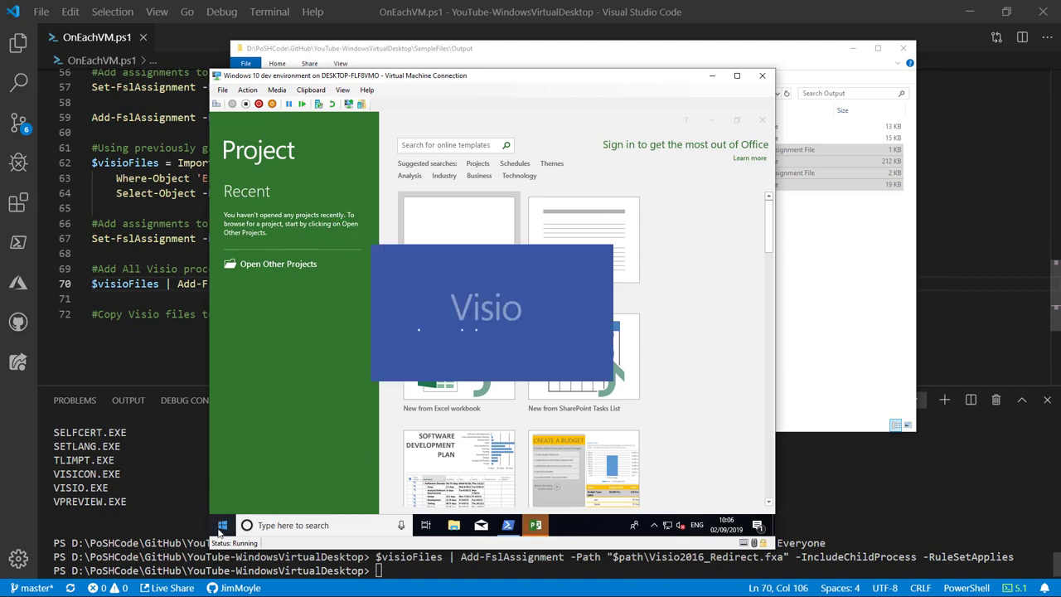
# Find and launch PowerPoint and Word in the ProjectVisio account's session.
pyautogui.click(222, 525)
pyautogui.write('pow')
pyautogui.click(314, 226)
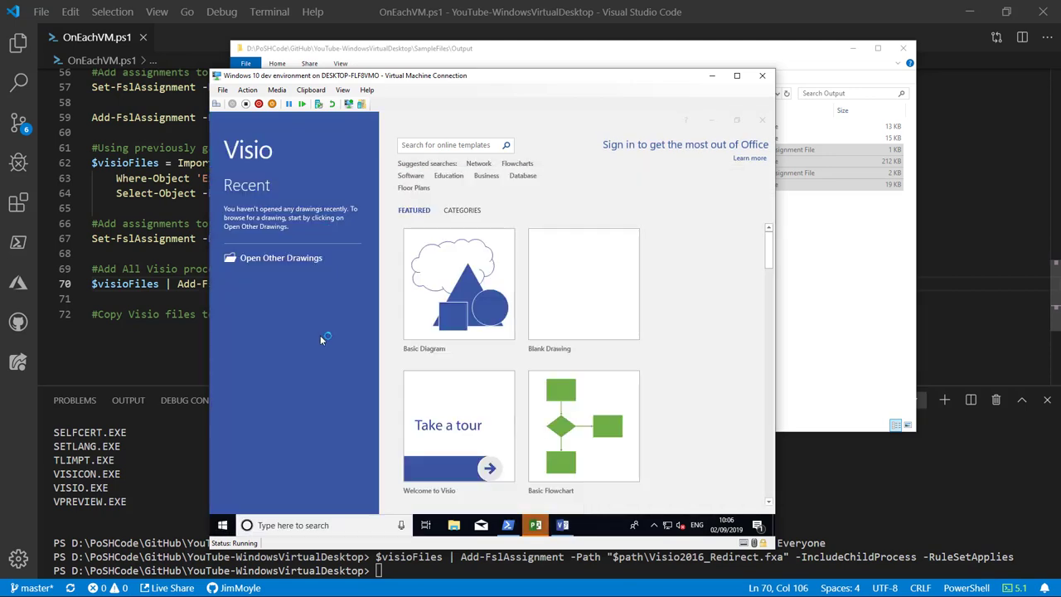
pyautogui.click(223, 526)
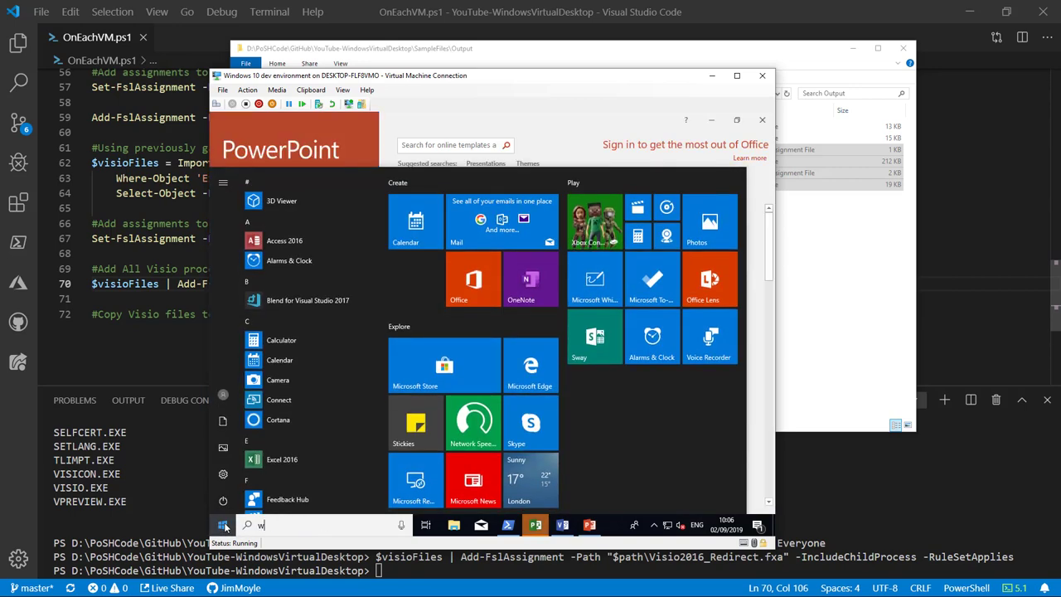
pyautogui.write('word')
pyautogui.click(223, 525)
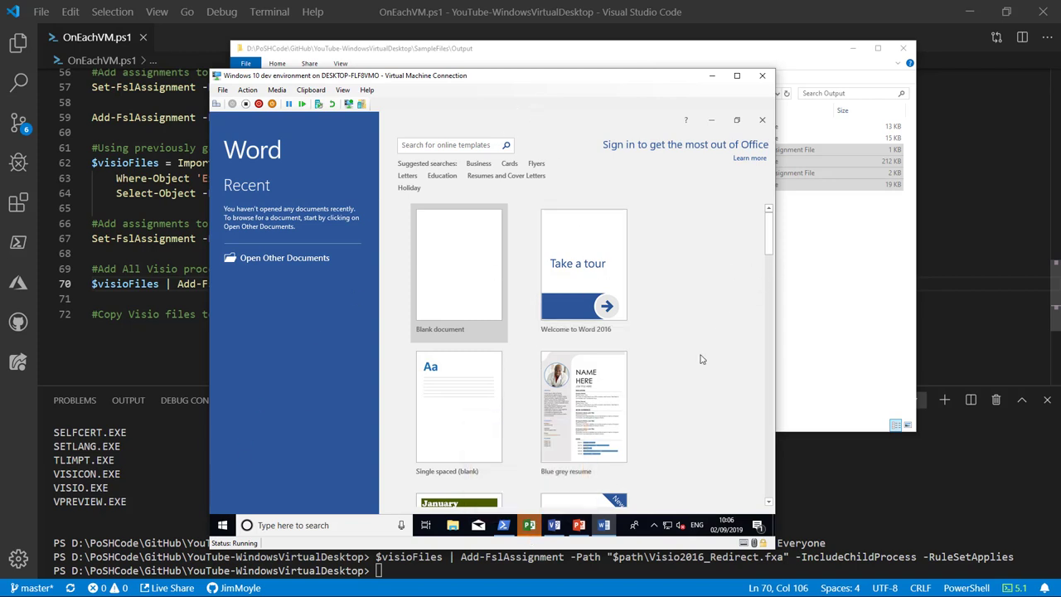
# Sign the ProjectVisio account out of Windows.
pyautogui.rightClick(223, 526)
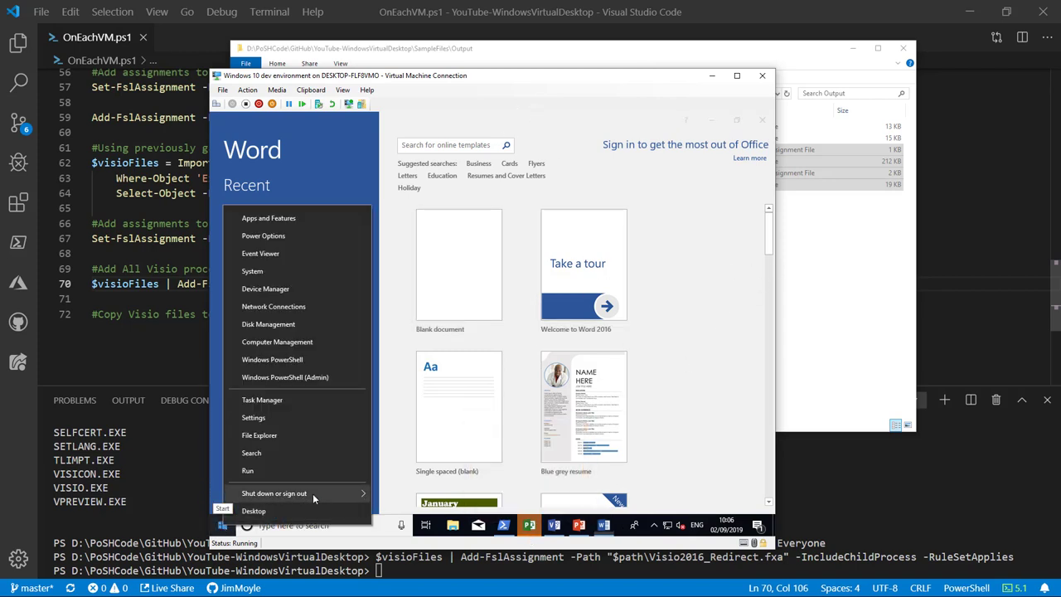
pyautogui.moveTo(312, 493)
pyautogui.click(414, 452)
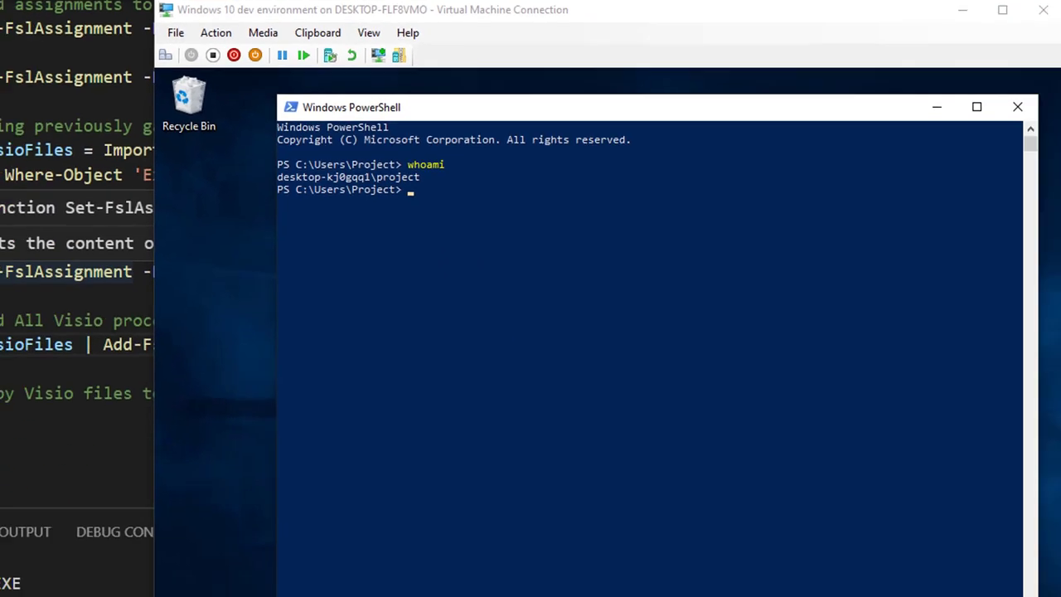
# Find and launch Project 2016 in the Project account's session.
pyautogui.click(134, 596)
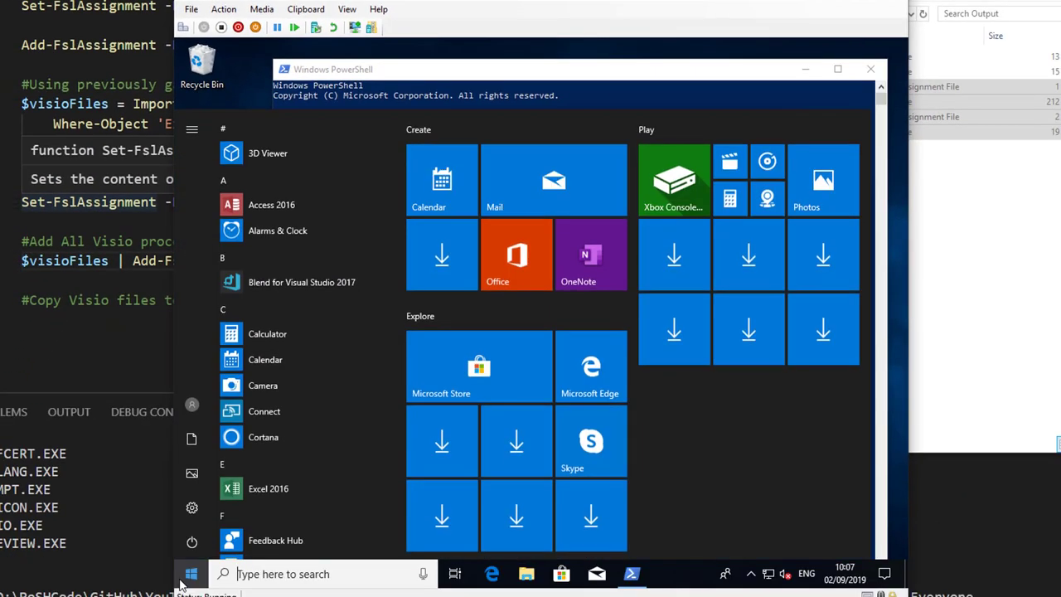
pyautogui.write('pro')
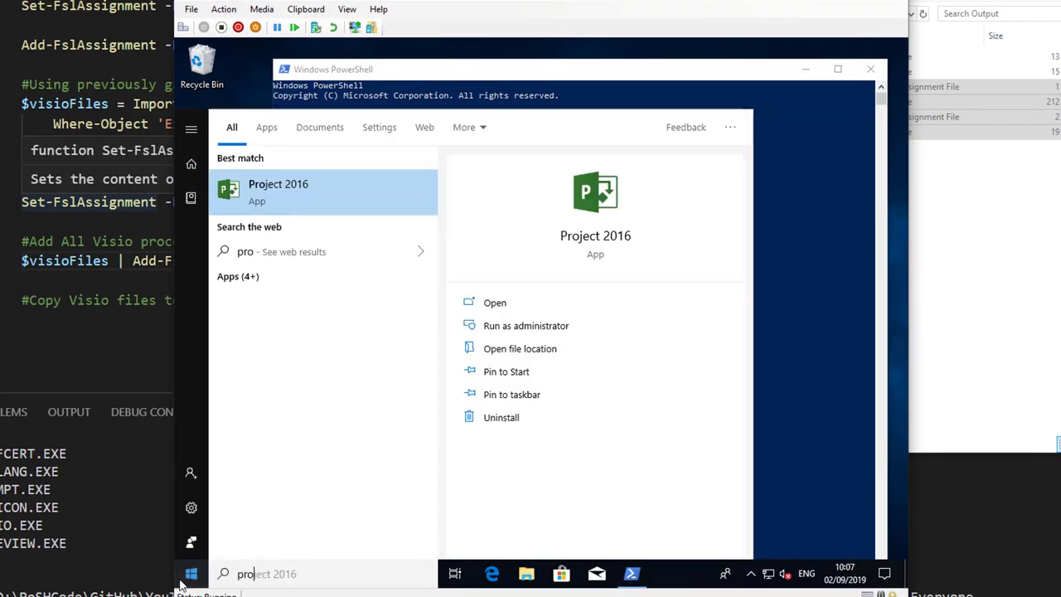
pyautogui.press('Return')
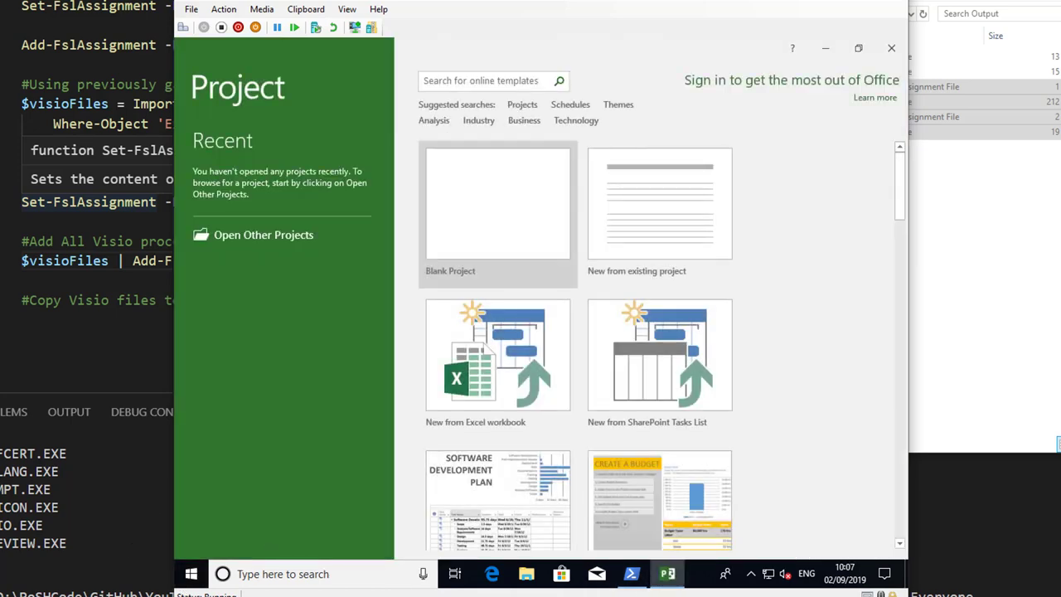
# Search Windows for visio in the Project account's session and clear the search text.
pyautogui.click(188, 580)
pyautogui.write('visio')
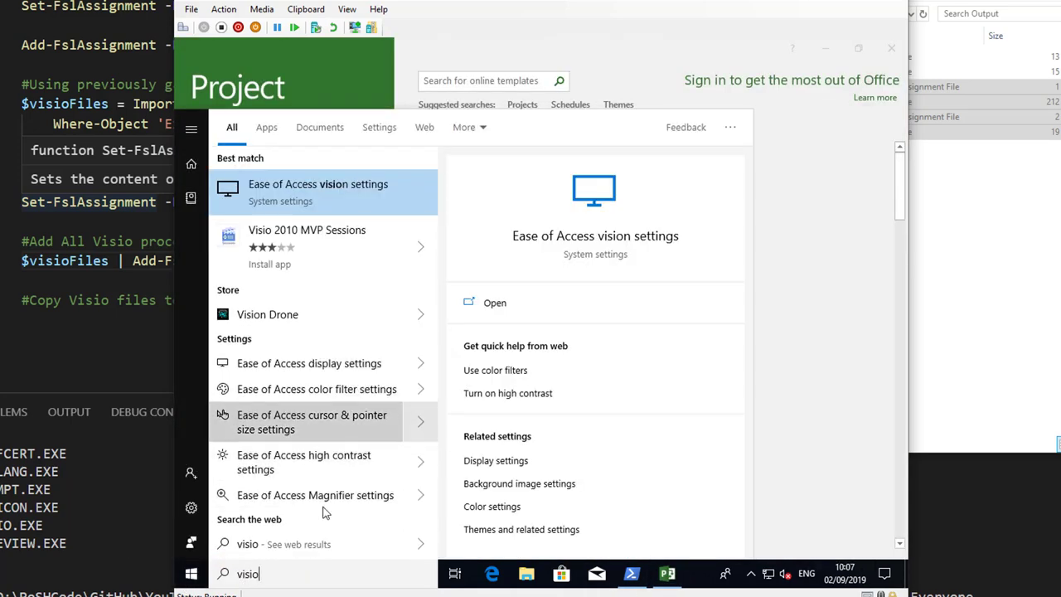
pyautogui.press('BackSpace')
pyautogui.press('BackSpace')
pyautogui.press('BackSpace')
pyautogui.press('BackSpace')
pyautogui.press('BackSpace')
# Find and launch Word 2016 and Excel 2016 in the Project account's session.
pyautogui.write('word')
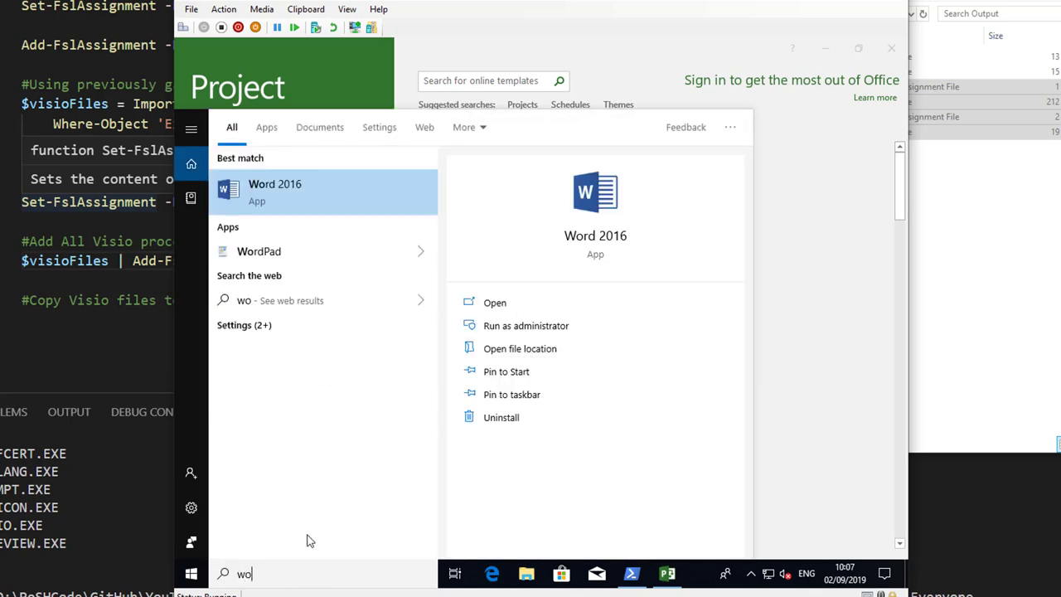
pyautogui.click(332, 208)
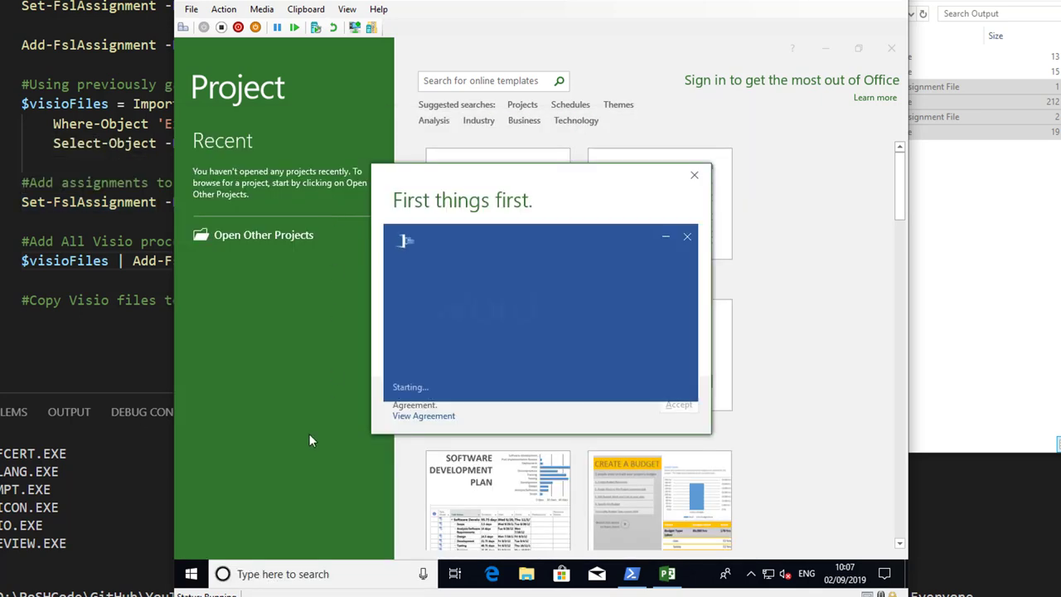
pyautogui.click(193, 574)
pyautogui.write('exce')
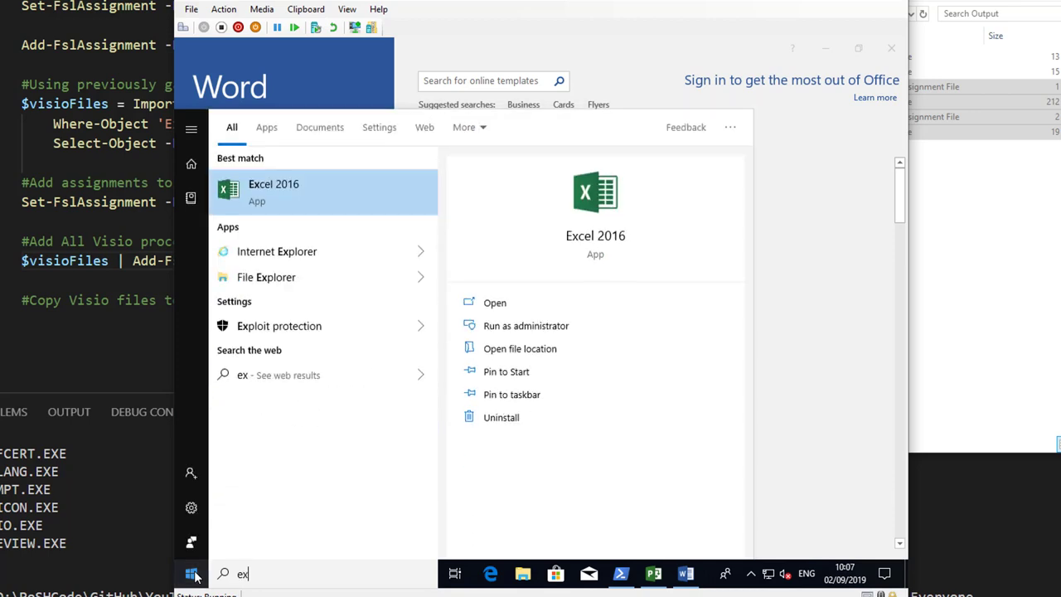
pyautogui.write('l')
pyautogui.click(328, 197)
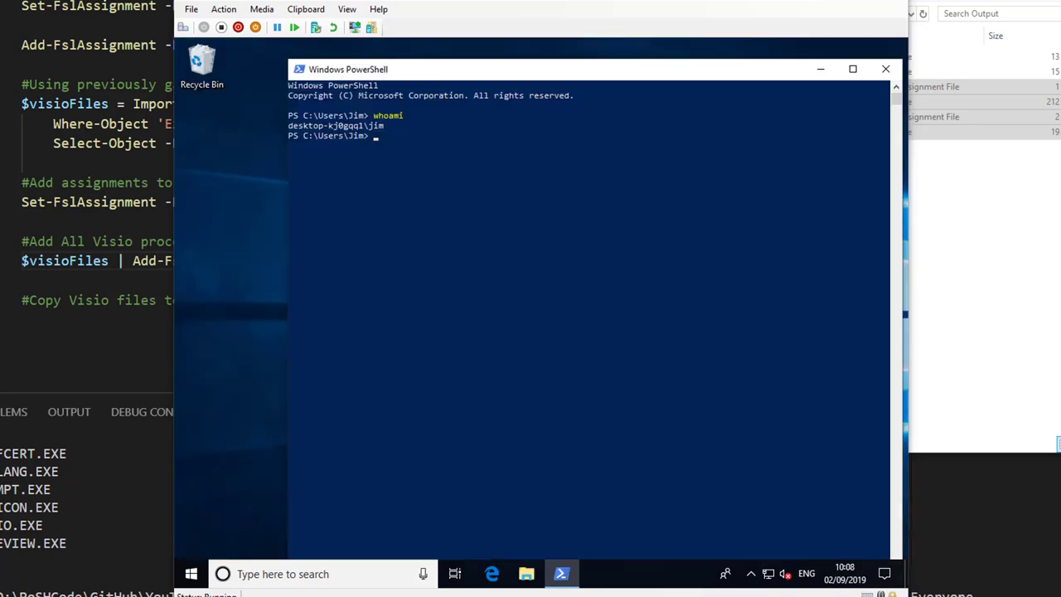
# Open the Apps & features settings and search the installed apps for visio and for project.
pyautogui.press('super+x')
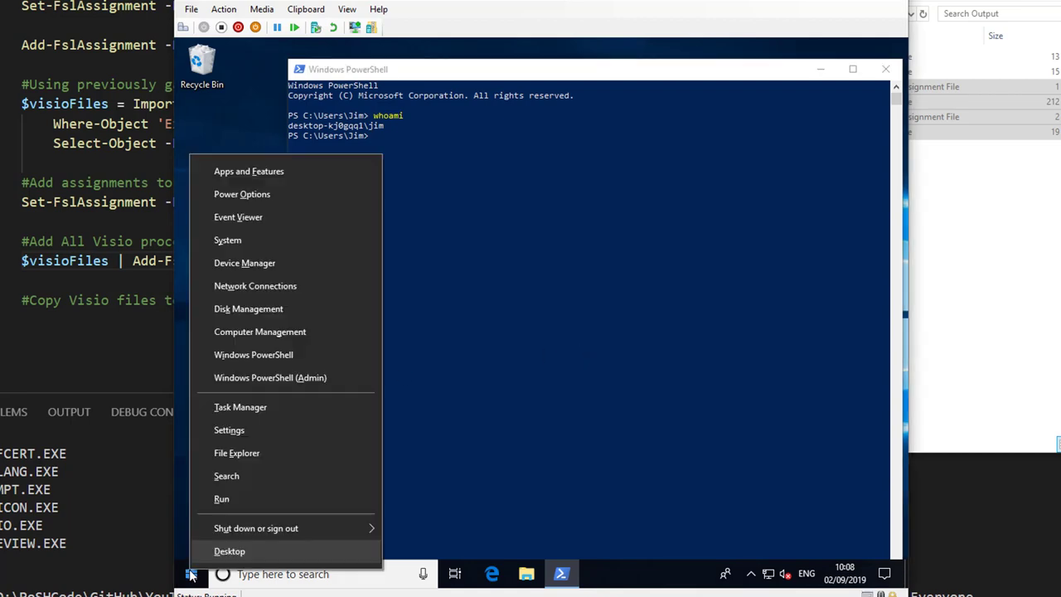
pyautogui.click(291, 176)
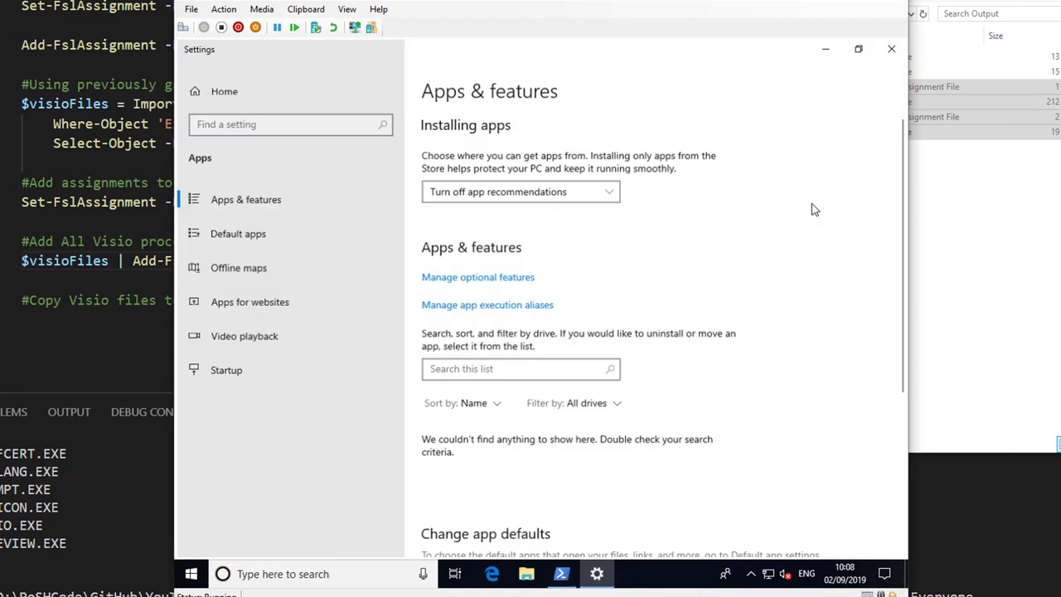
pyautogui.click(491, 369)
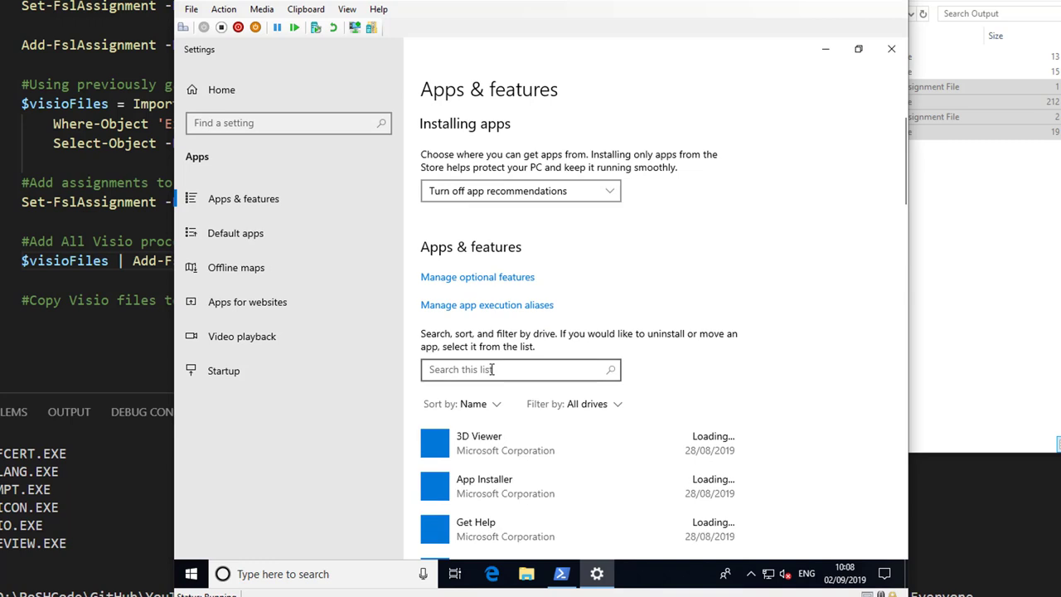
pyautogui.write('visio')
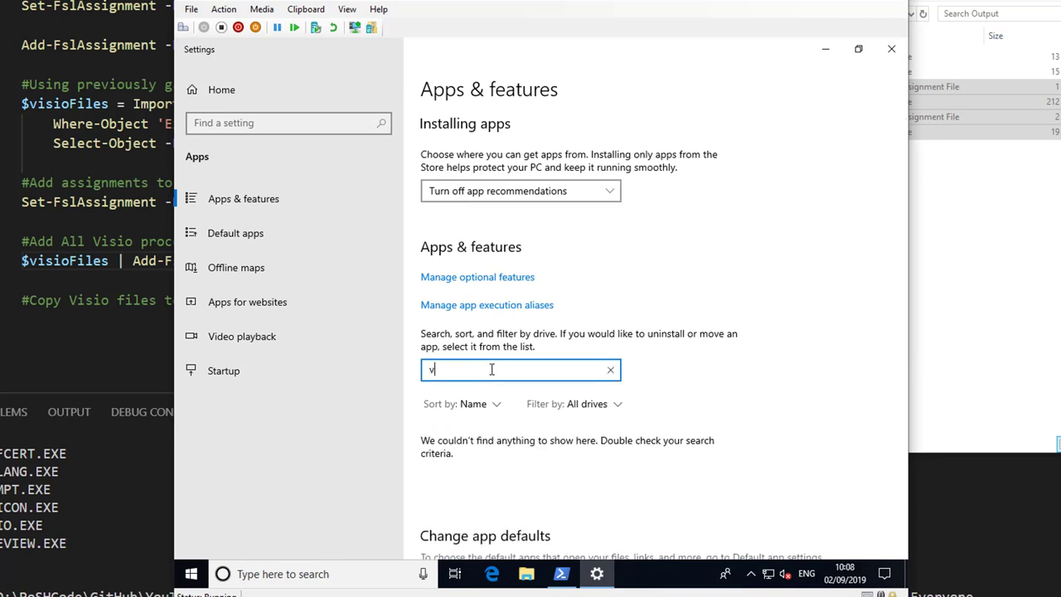
pyautogui.press('BackSpace')
pyautogui.write('project')
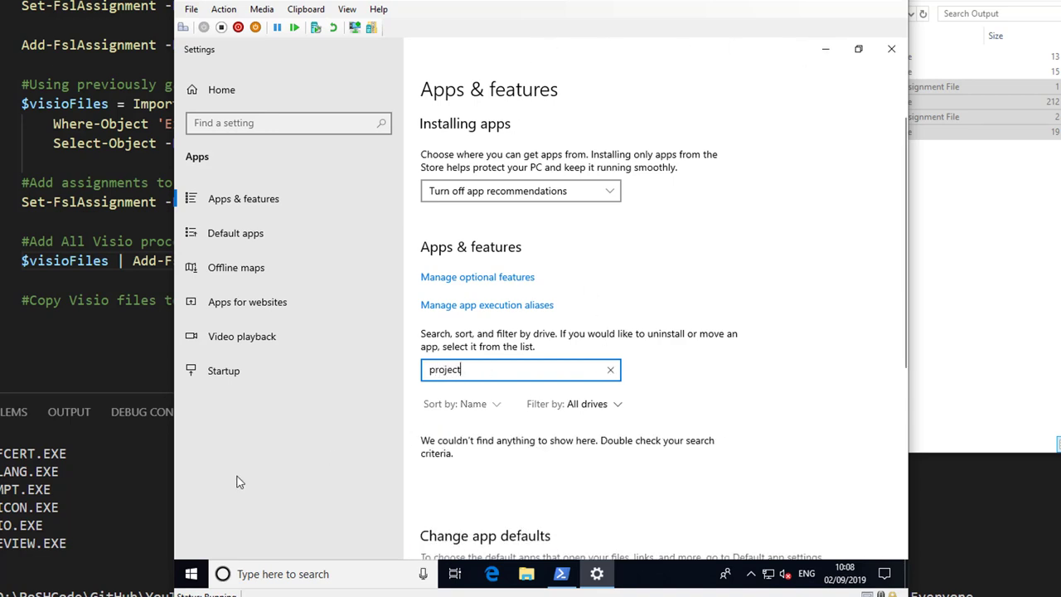
# Launch Word 2016, Excel 2016 and PowerPoint 2016 in the current account's session.
pyautogui.click(191, 573)
pyautogui.write('word')
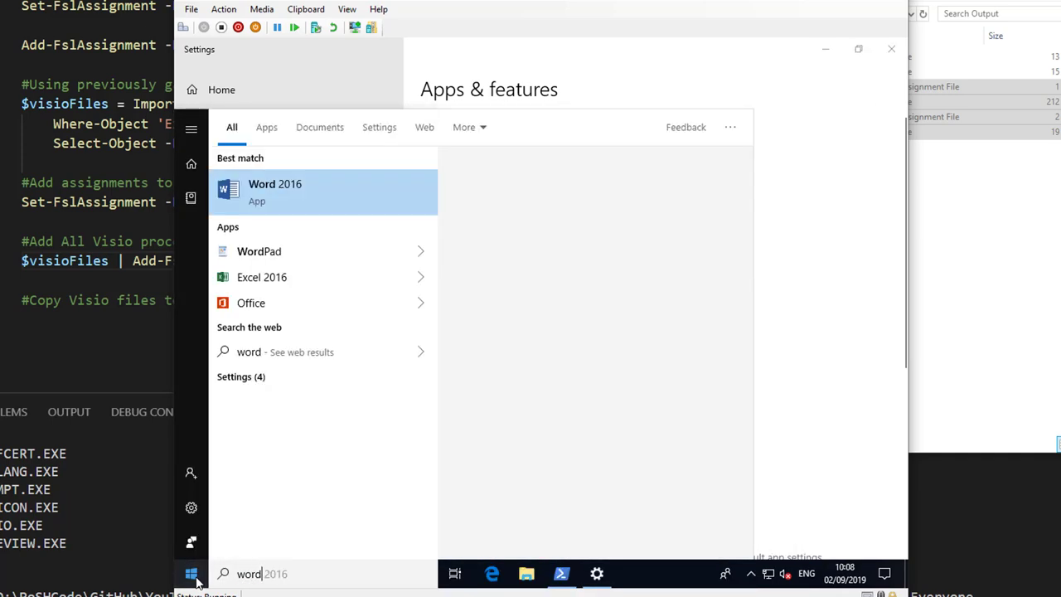
pyautogui.press('Return')
pyautogui.click(197, 580)
pyautogui.write('excel')
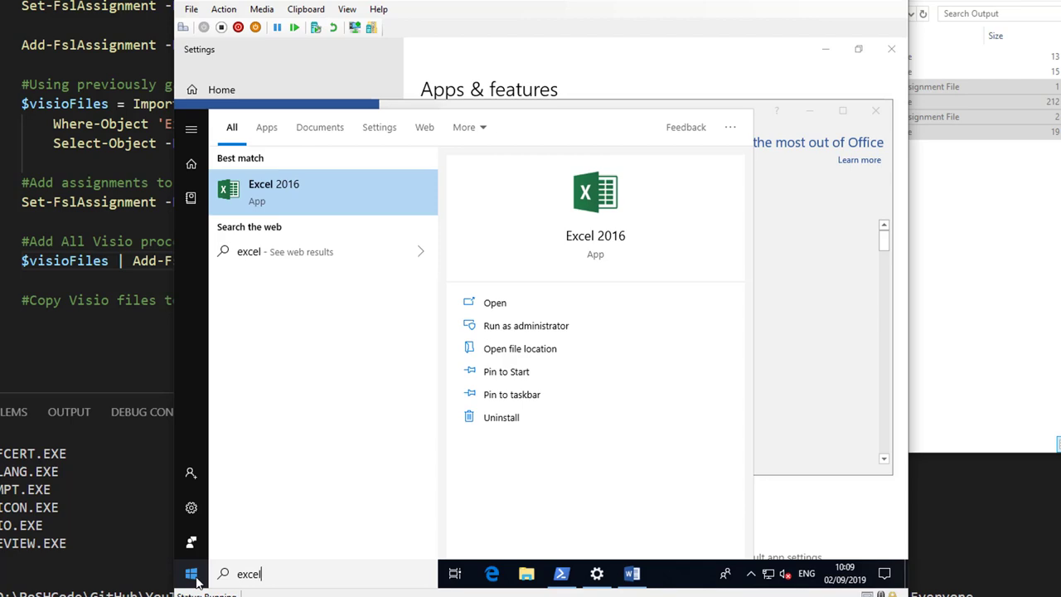
pyautogui.click(307, 196)
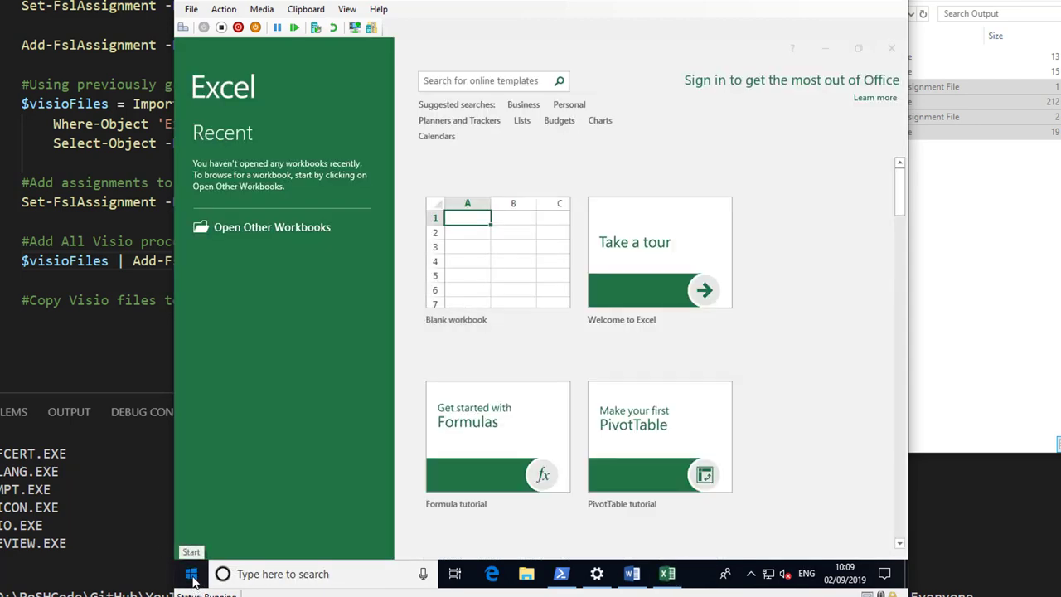
pyautogui.click(192, 579)
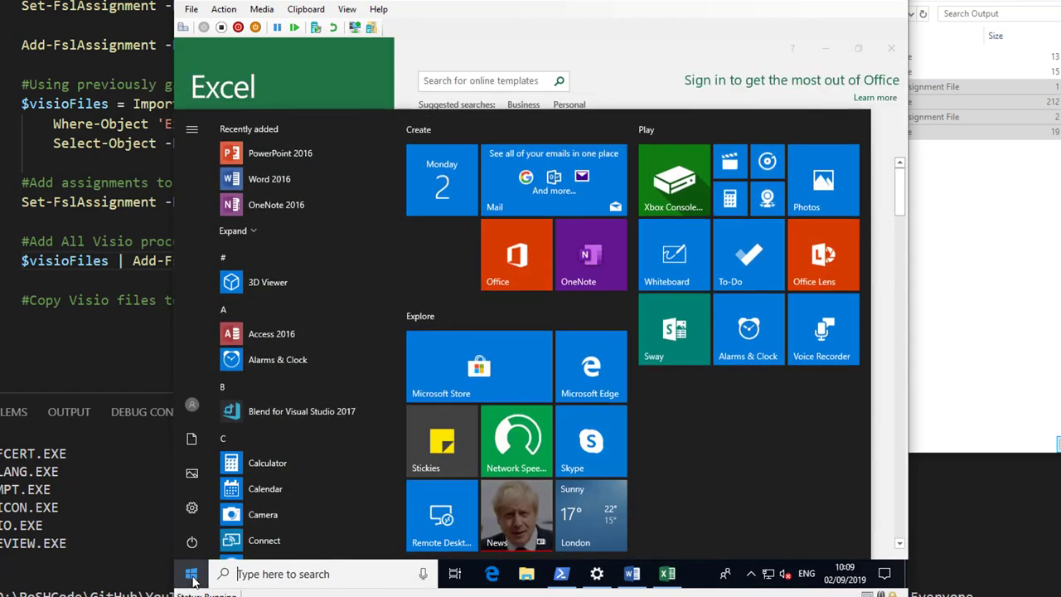
pyautogui.click(285, 154)
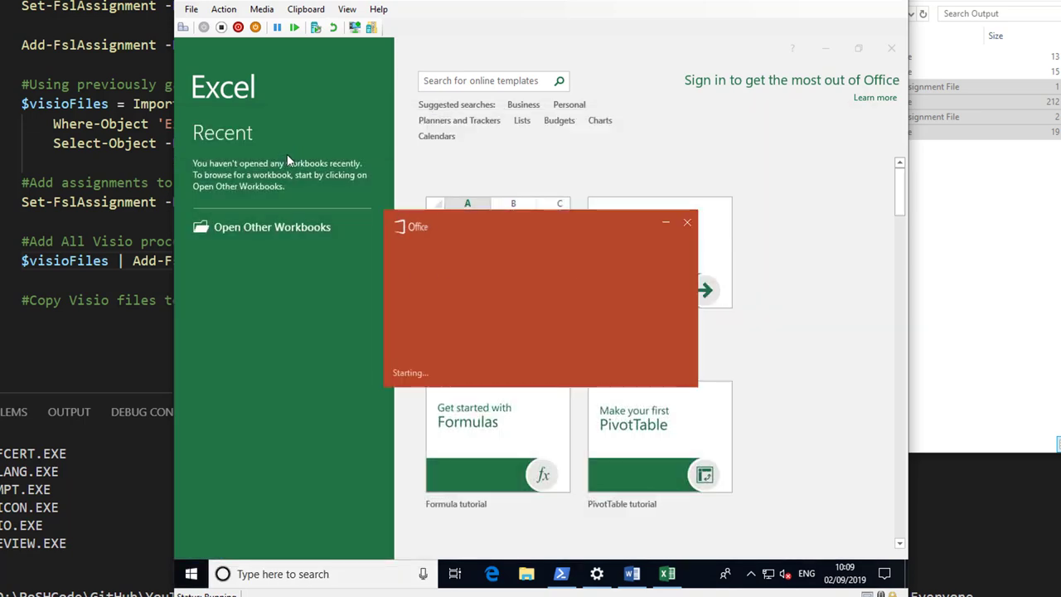